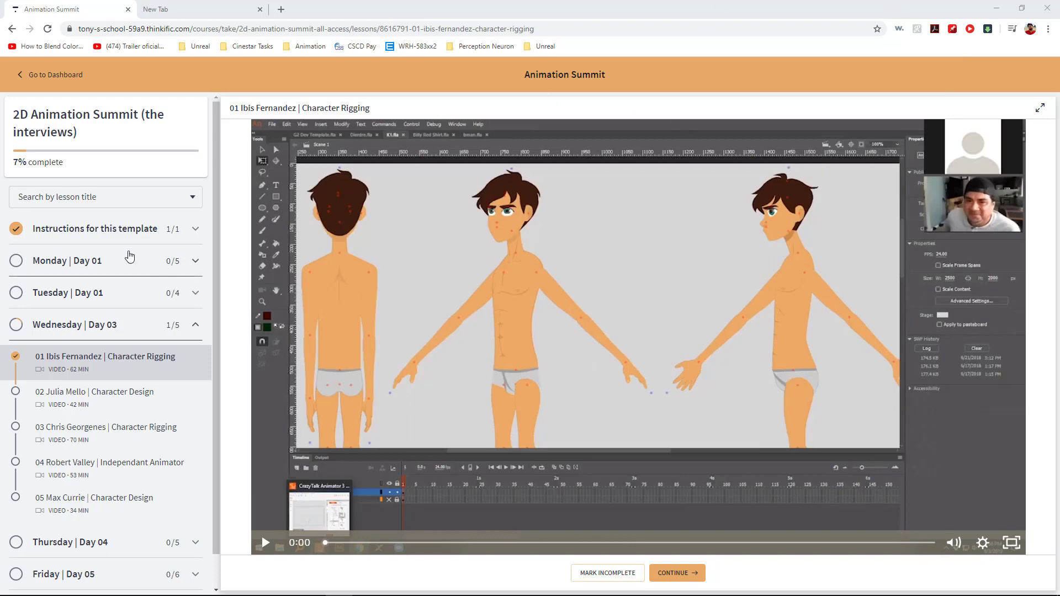
- Look through the Monday to Friday lesson lists of the 2D Animation Summit course
click(118, 262)
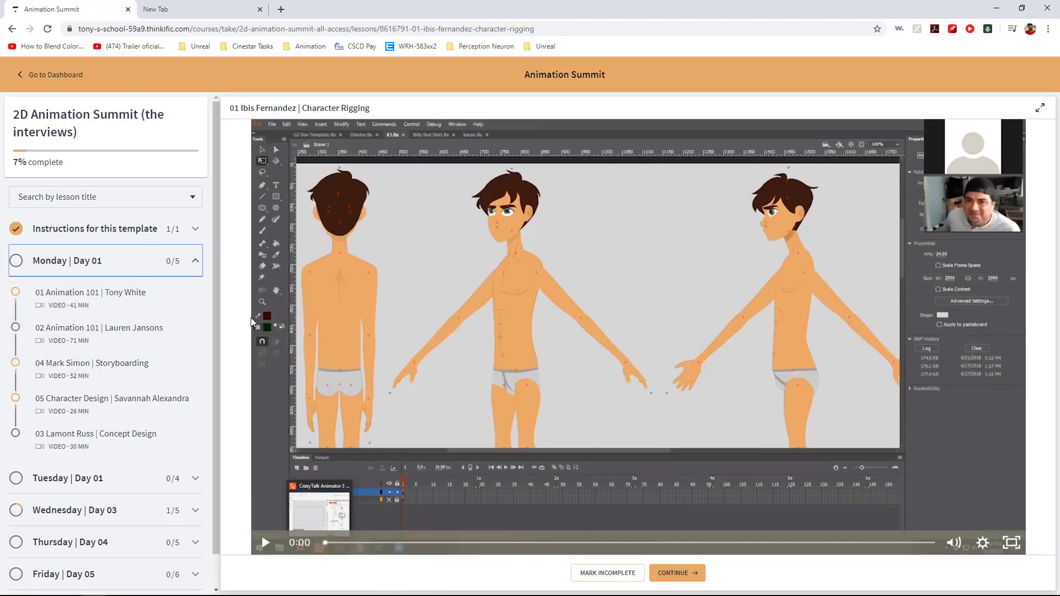
scroll(214, 283, down, 1)
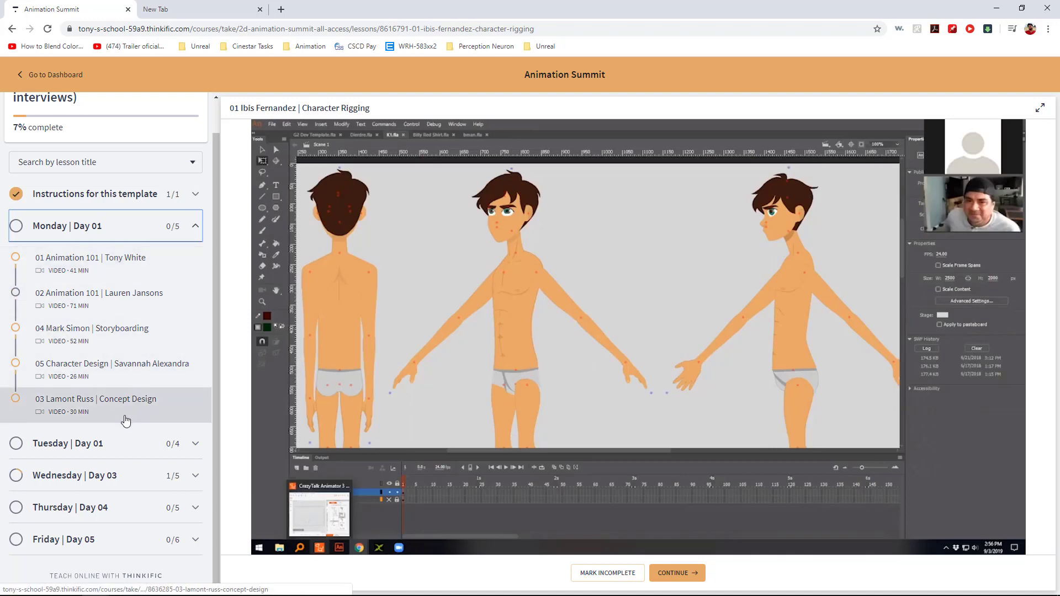
click(116, 448)
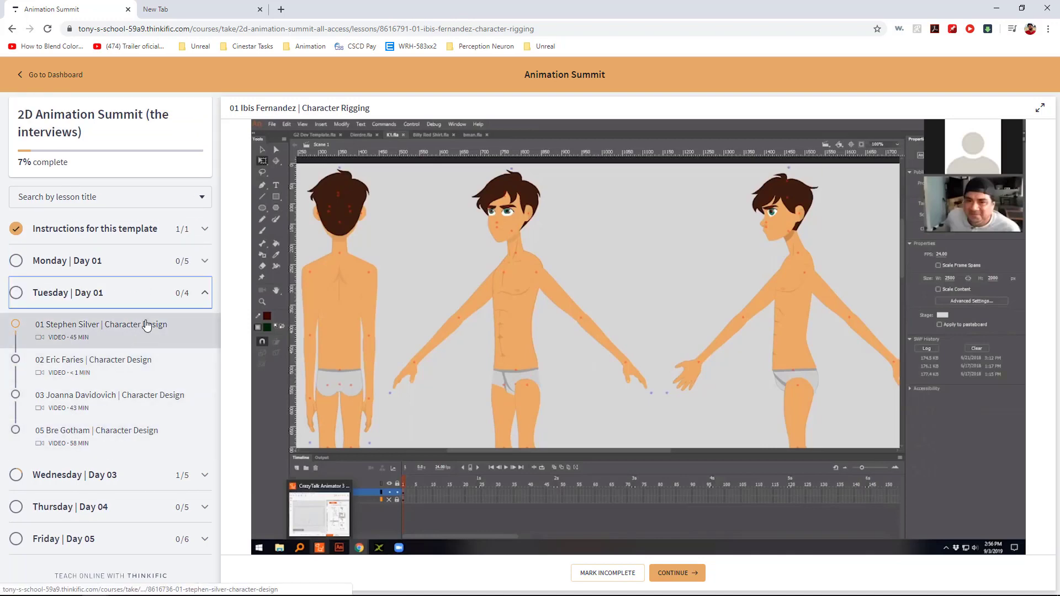
click(138, 474)
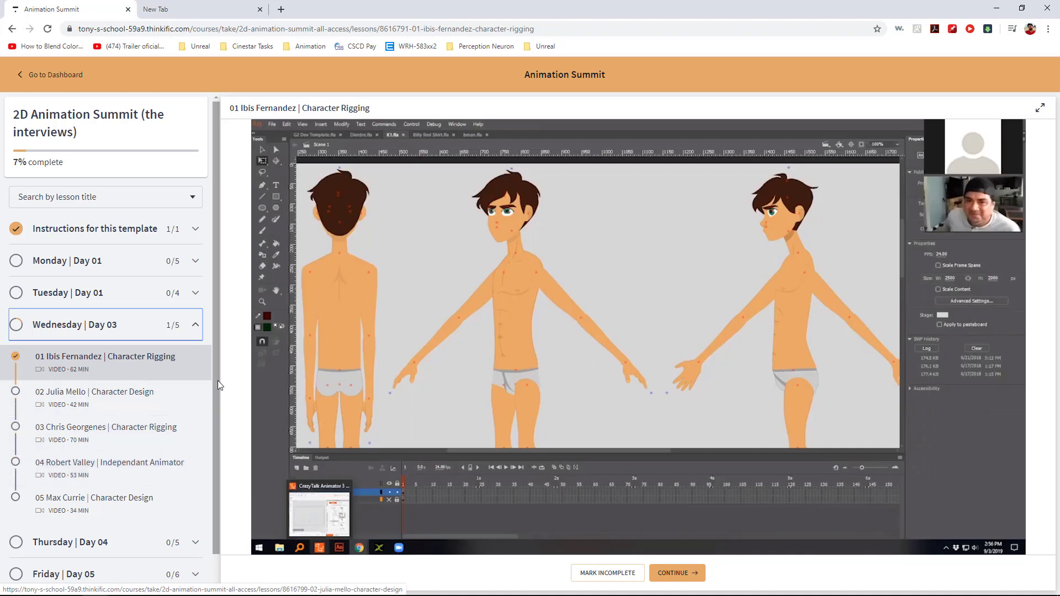
scroll(217, 380, down, 1)
click(106, 507)
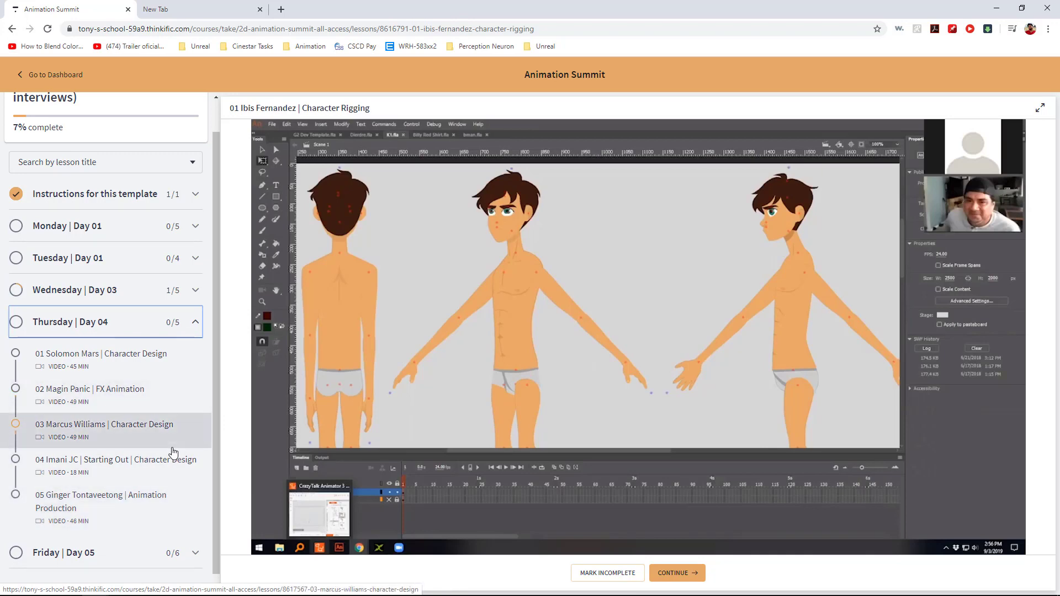
click(129, 562)
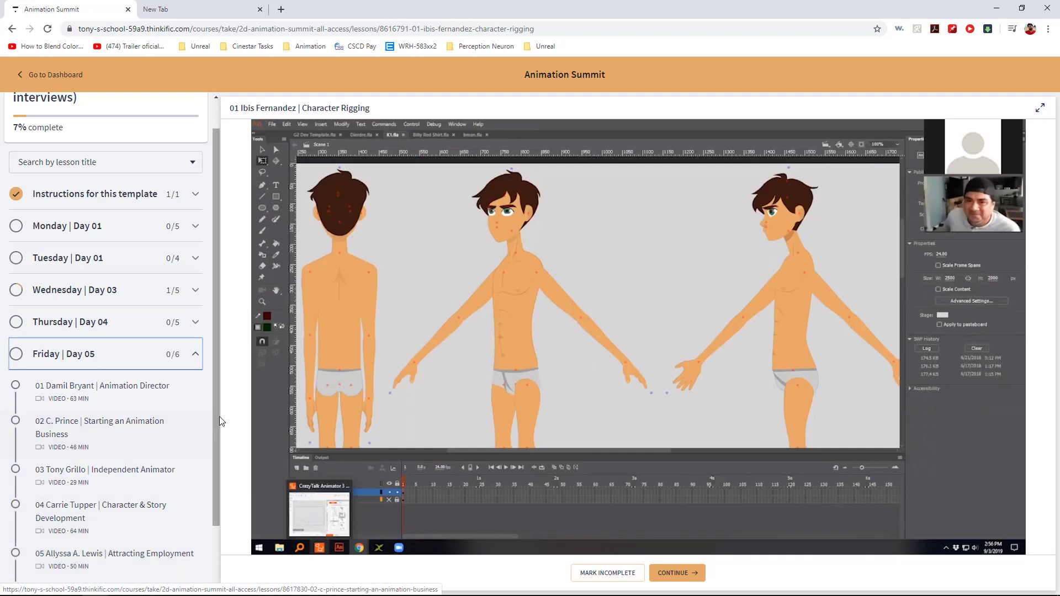
- Open Friday's lesson 02 Starting an Animation Business, pause the video and skip through it to 31:44
click(116, 433)
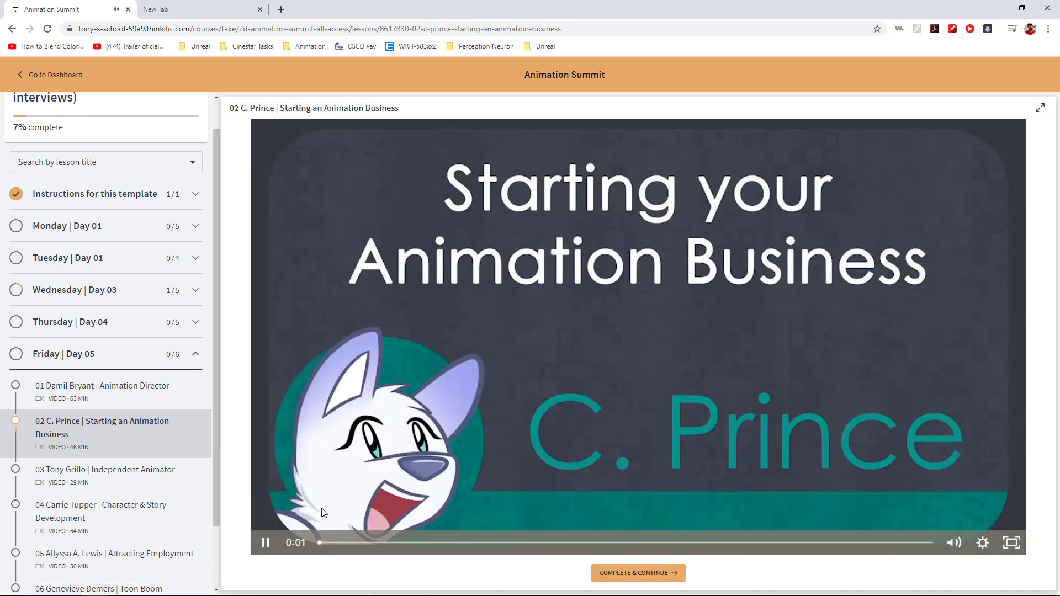
click(267, 544)
click(482, 546)
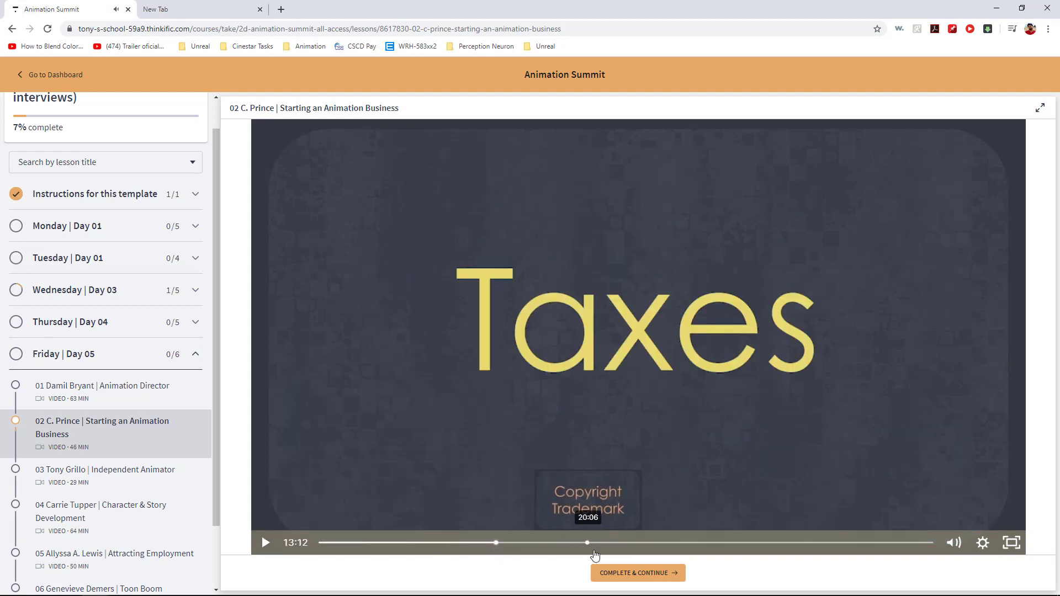
click(662, 546)
click(700, 546)
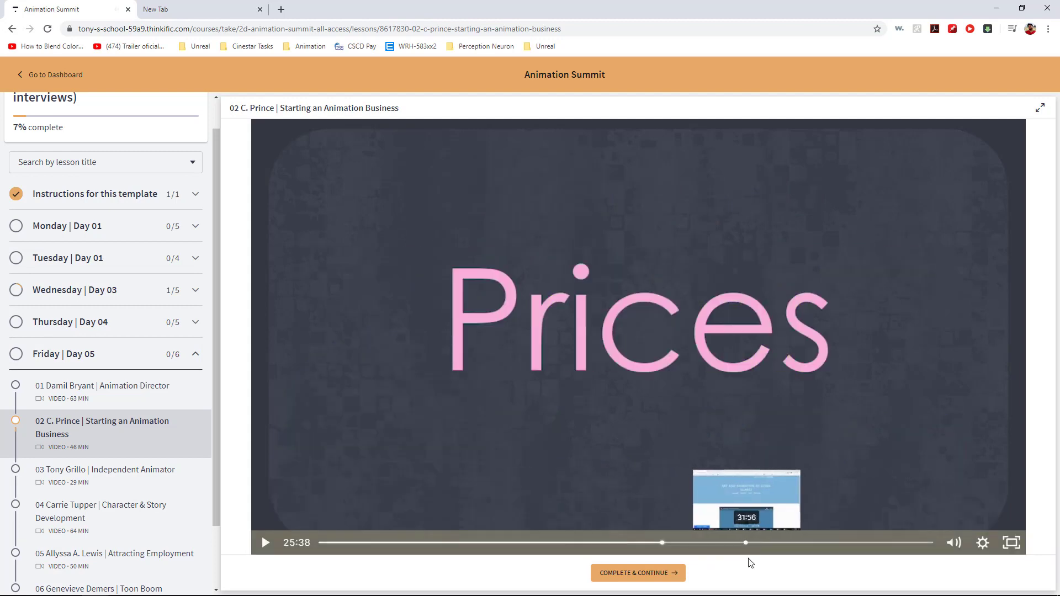
click(743, 547)
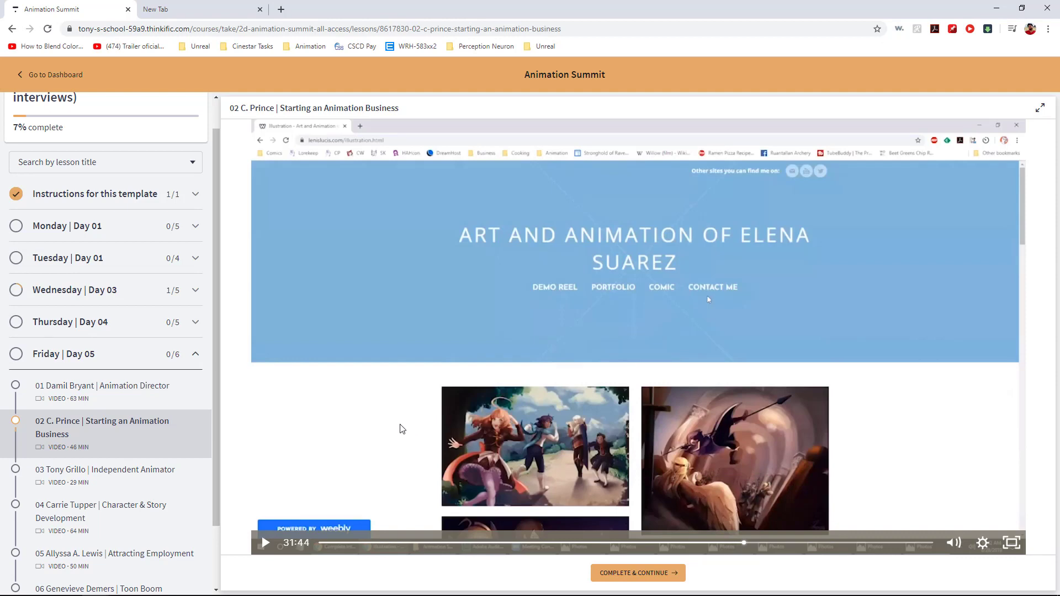
- Review the rest of the Friday lessons, and recheck the Wednesday and Monday lesson lists
scroll(218, 419, down, 2)
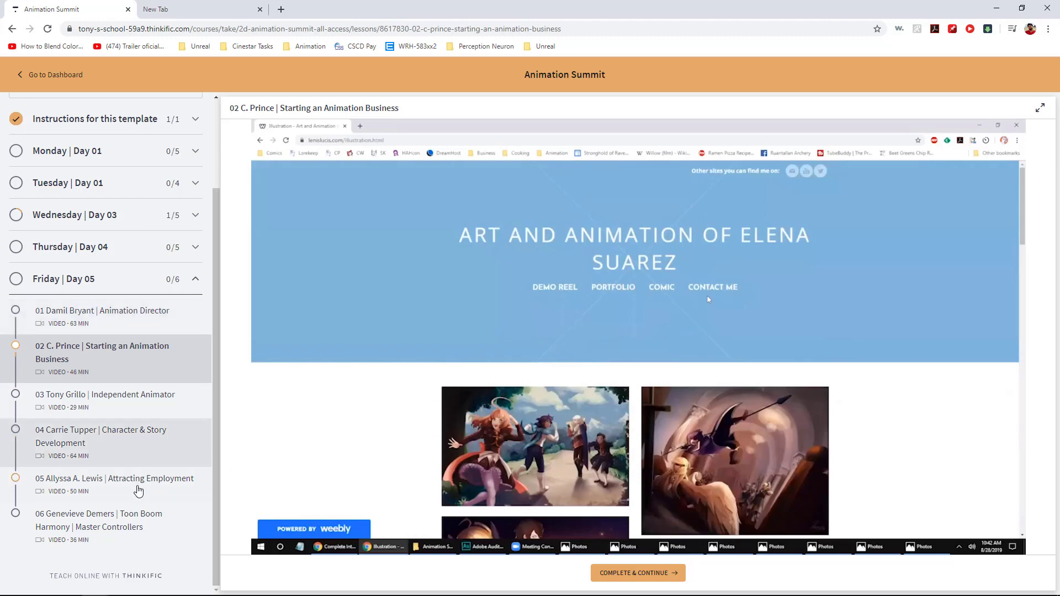
scroll(218, 418, up, 2)
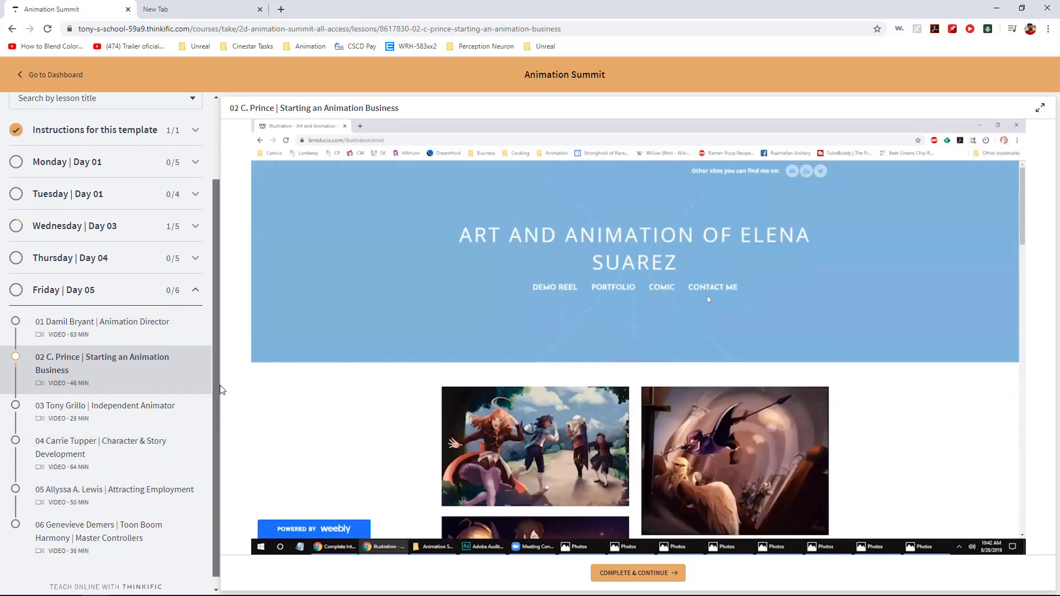
scroll(223, 381, down, 2)
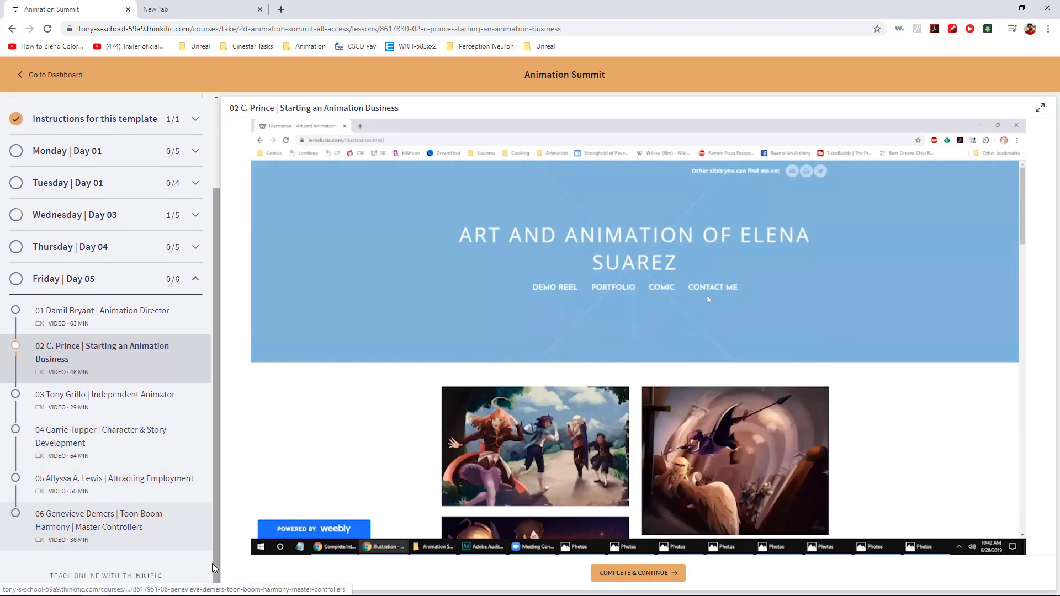
drag(217, 508, 218, 404)
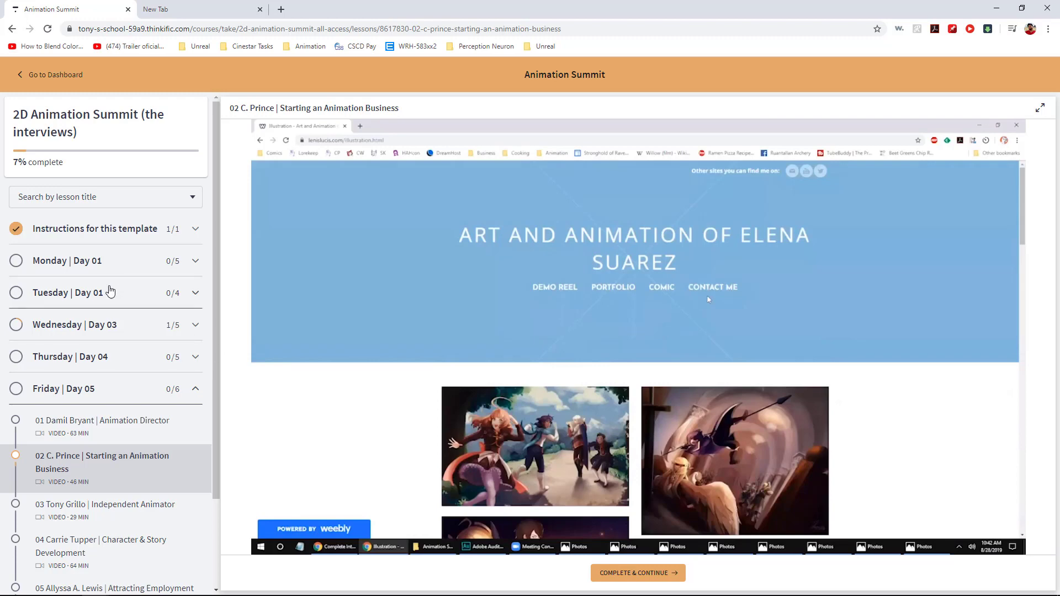
click(96, 331)
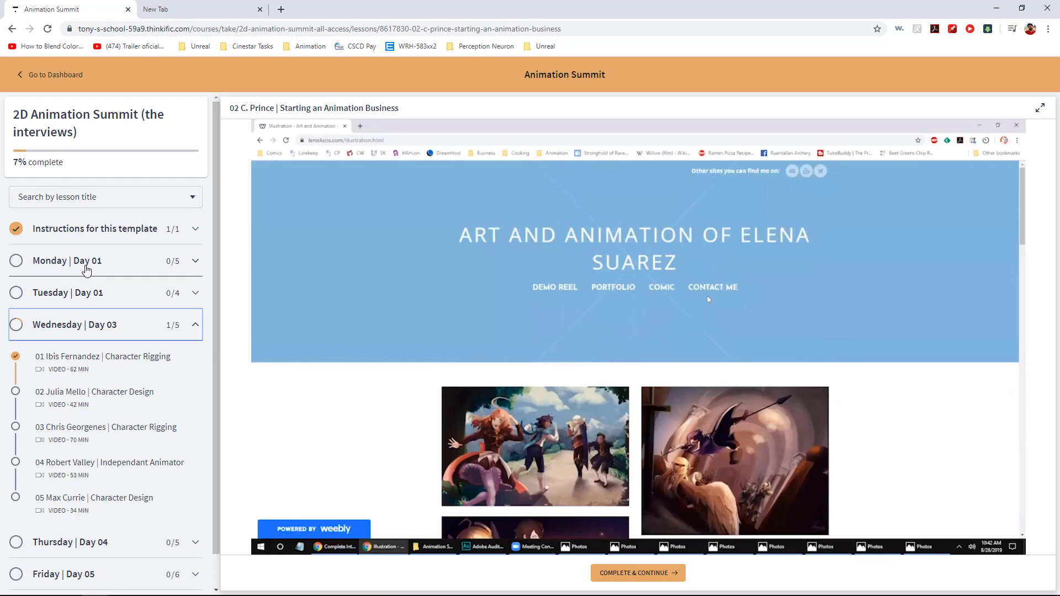
click(70, 261)
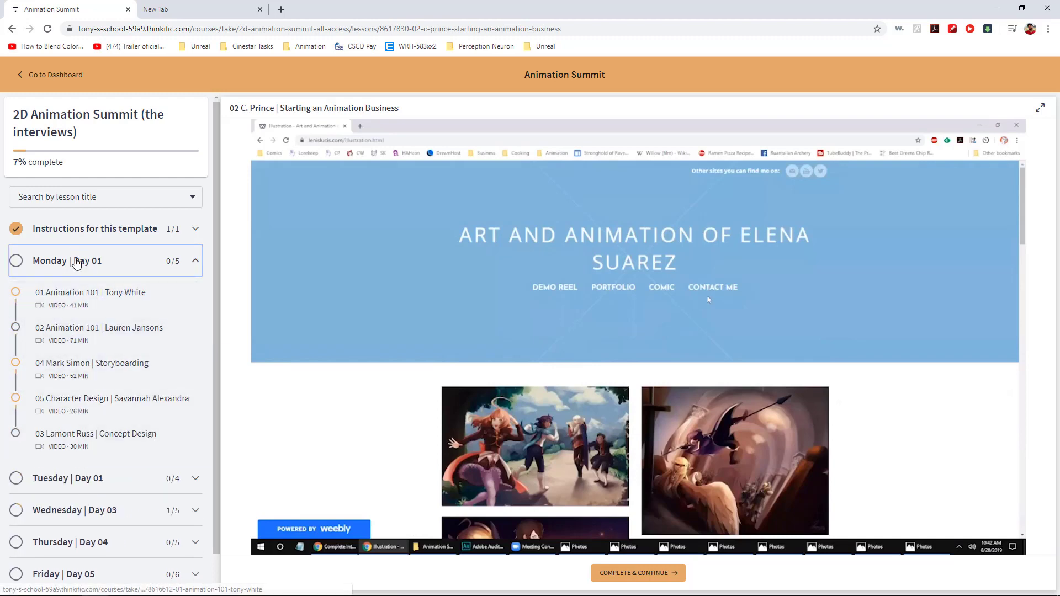
click(77, 263)
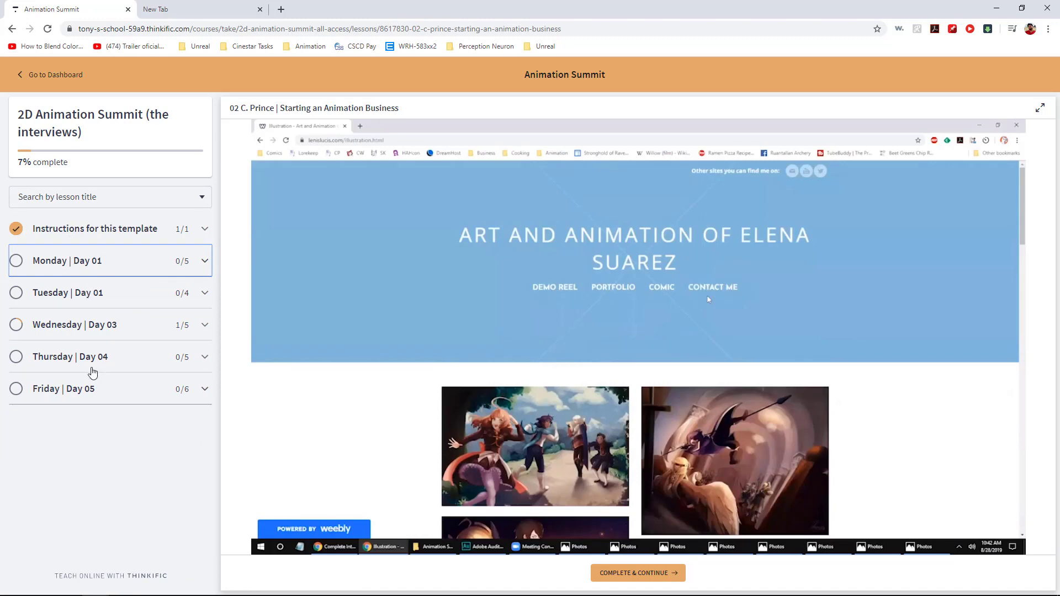
- Open Wednesday's lesson 01 Character Rigging and play its video full screen
click(81, 330)
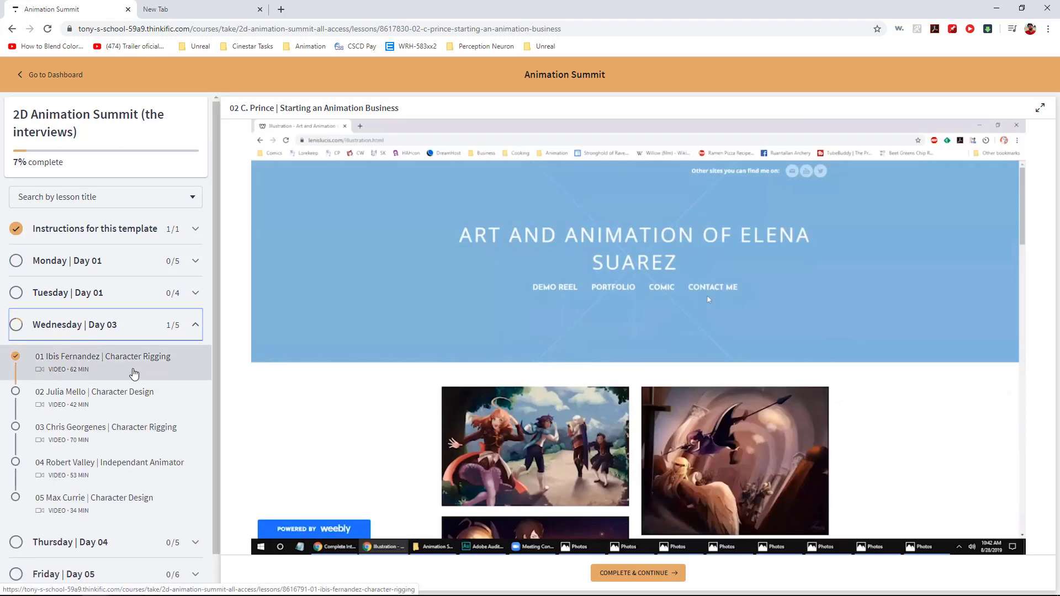
click(133, 370)
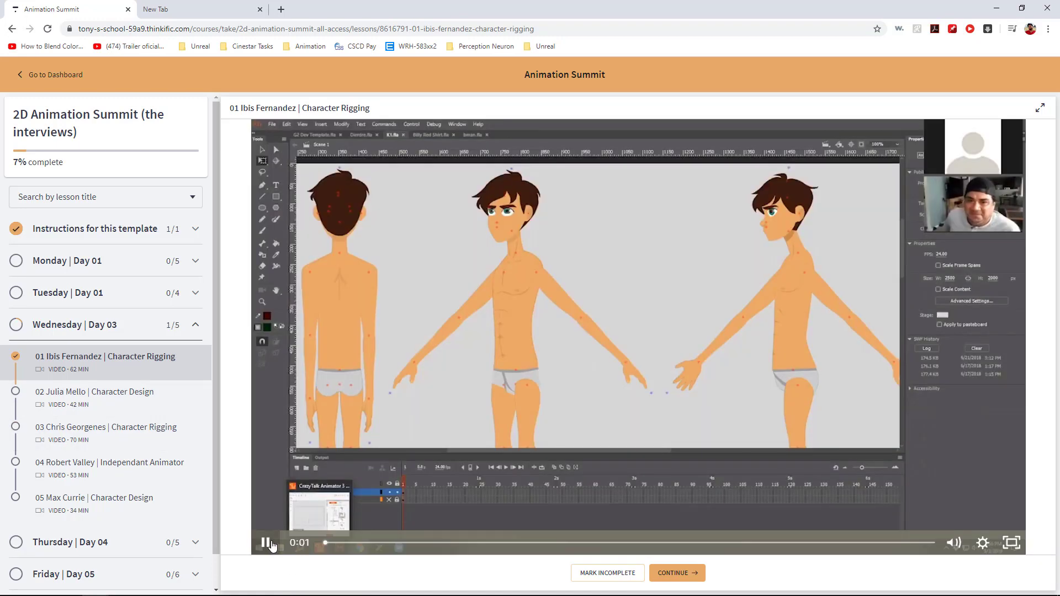
click(267, 544)
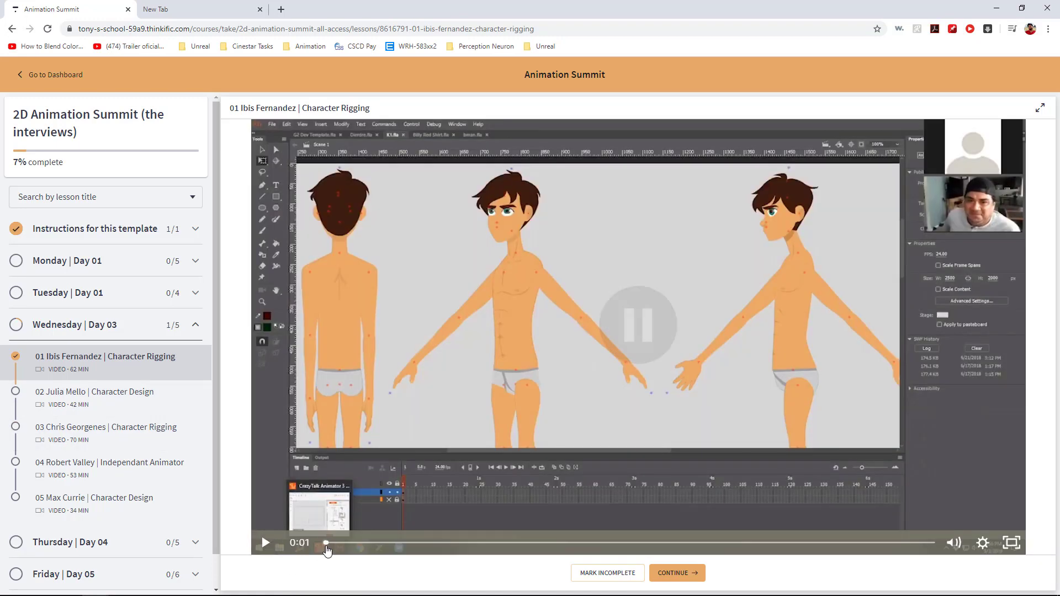
mouse_move(984, 591)
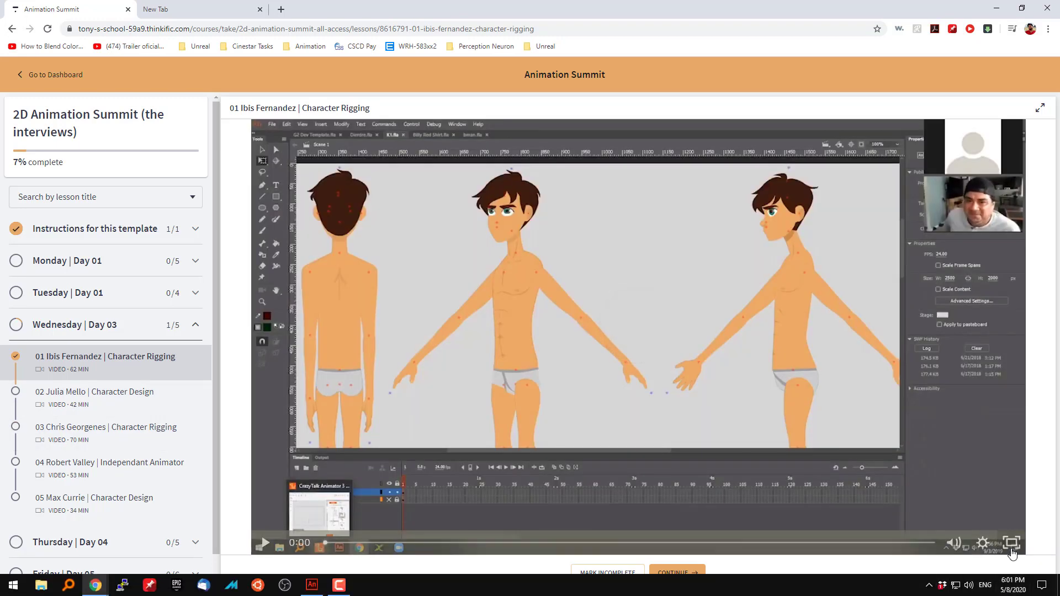
click(1012, 543)
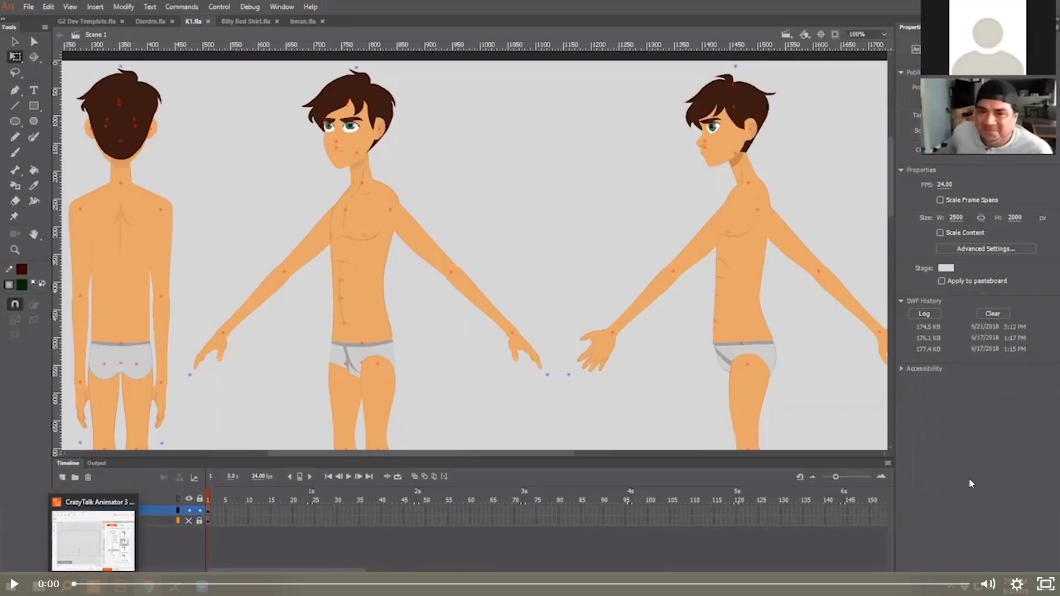
click(995, 499)
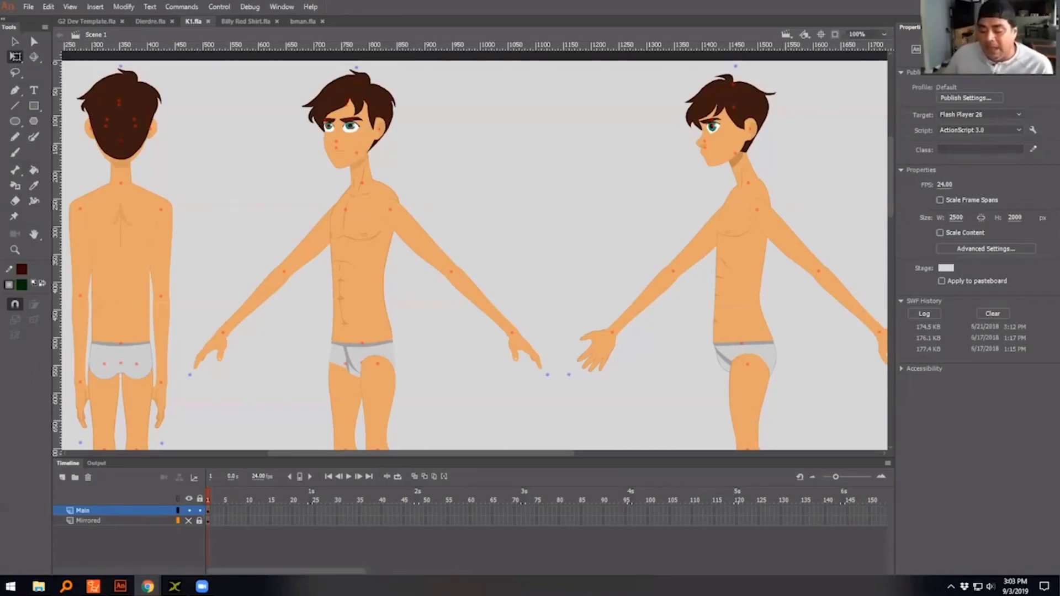
- In Adobe Animate, move the front-view character's left-side upper arm and forearm off the stage, placing the forearm below the upper arm
click(522, 215)
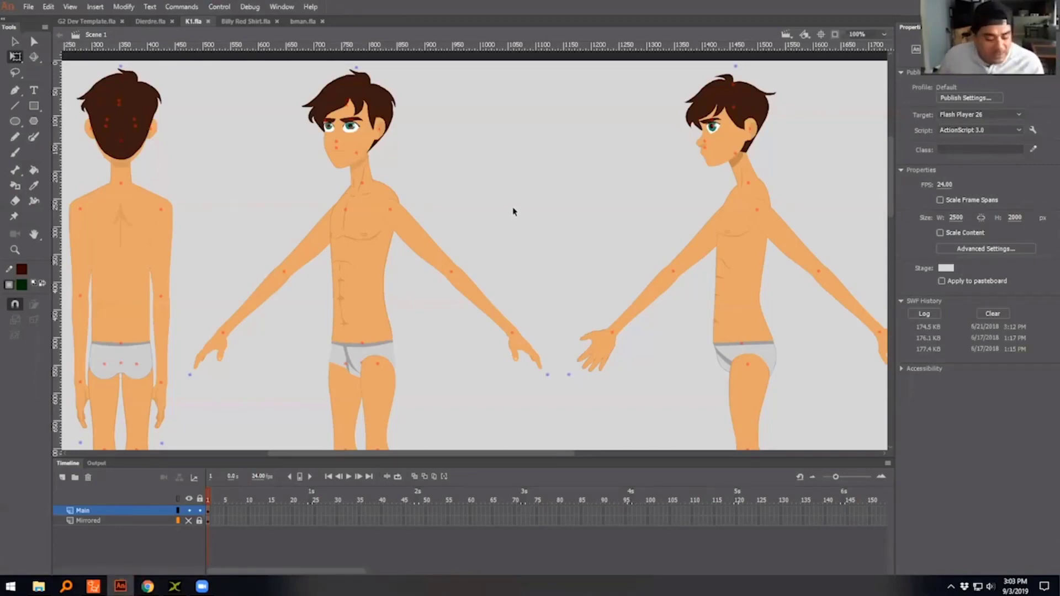
key(ctrl+minus)
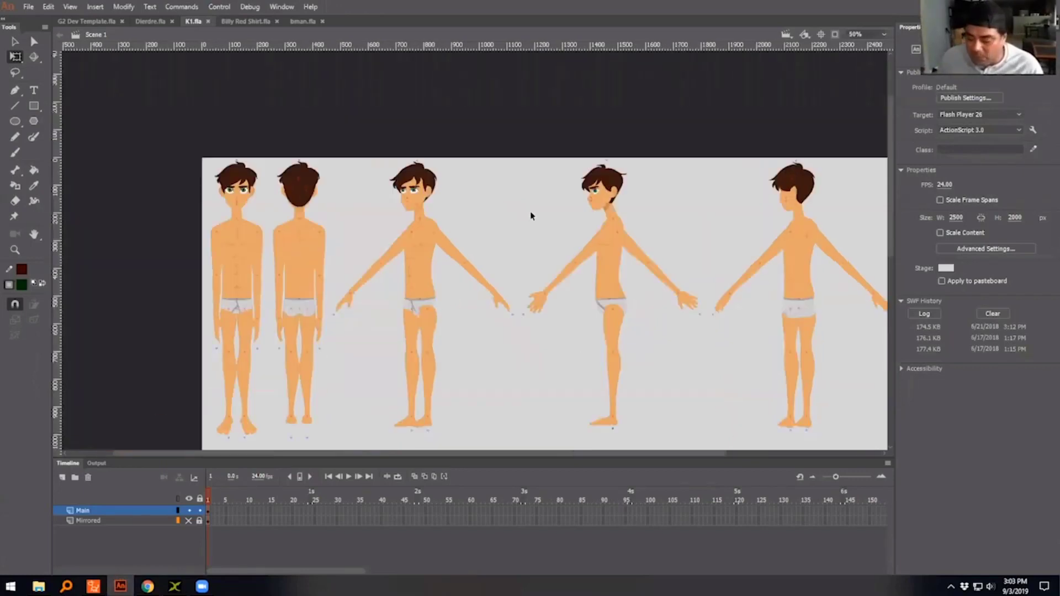
drag(531, 215, 469, 137)
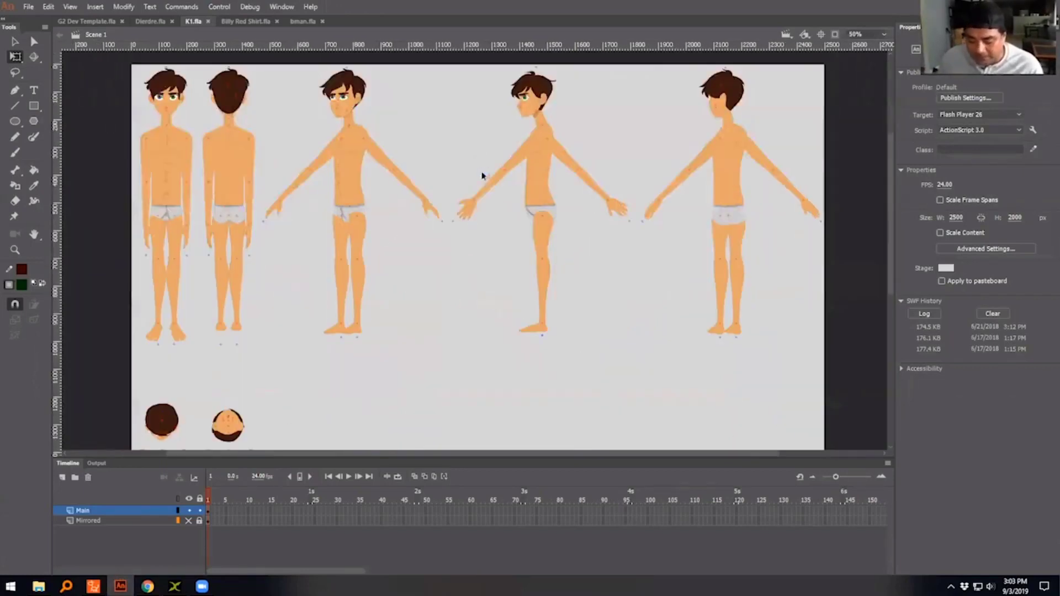
drag(482, 175, 482, 104)
drag(550, 369, 622, 432)
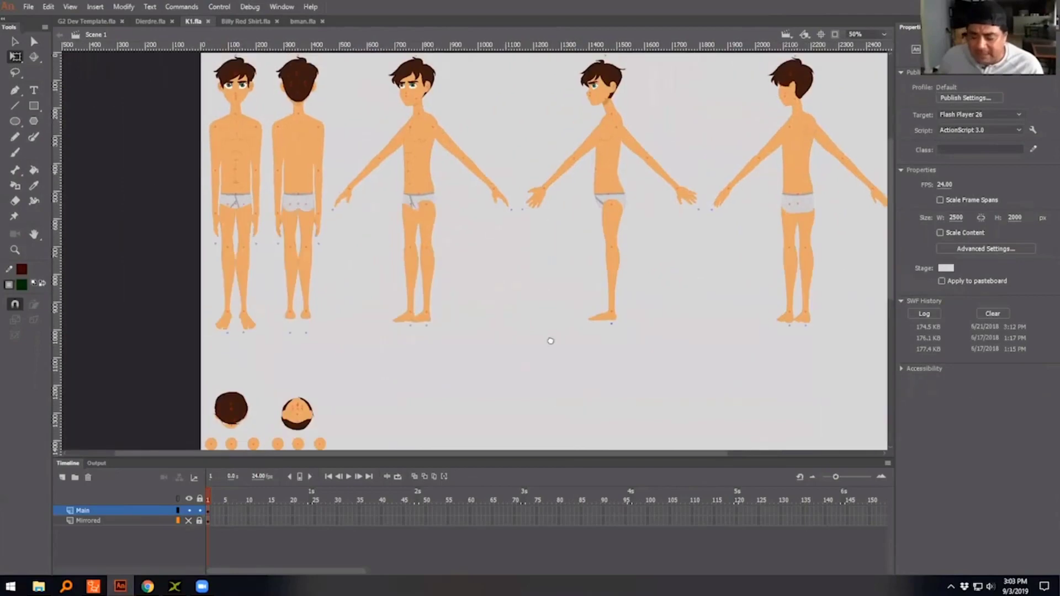
drag(541, 306, 494, 296)
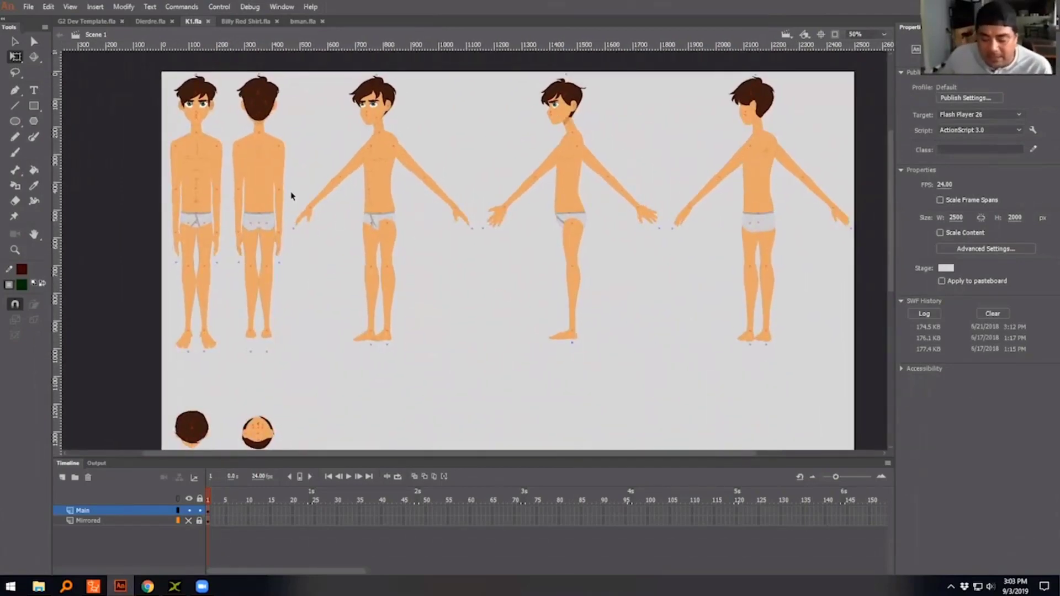
click(218, 165)
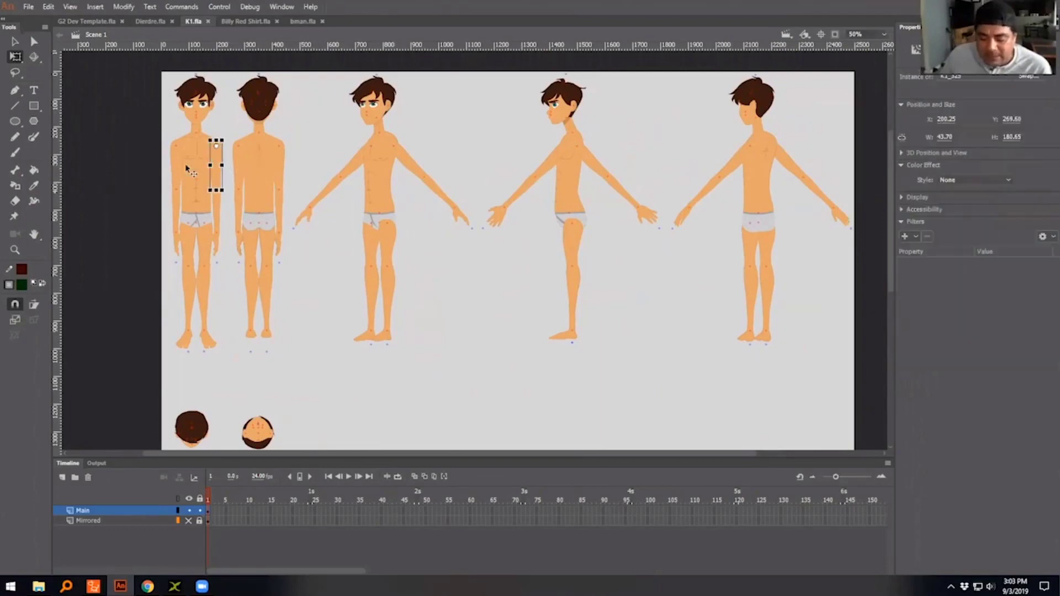
drag(216, 165, 140, 165)
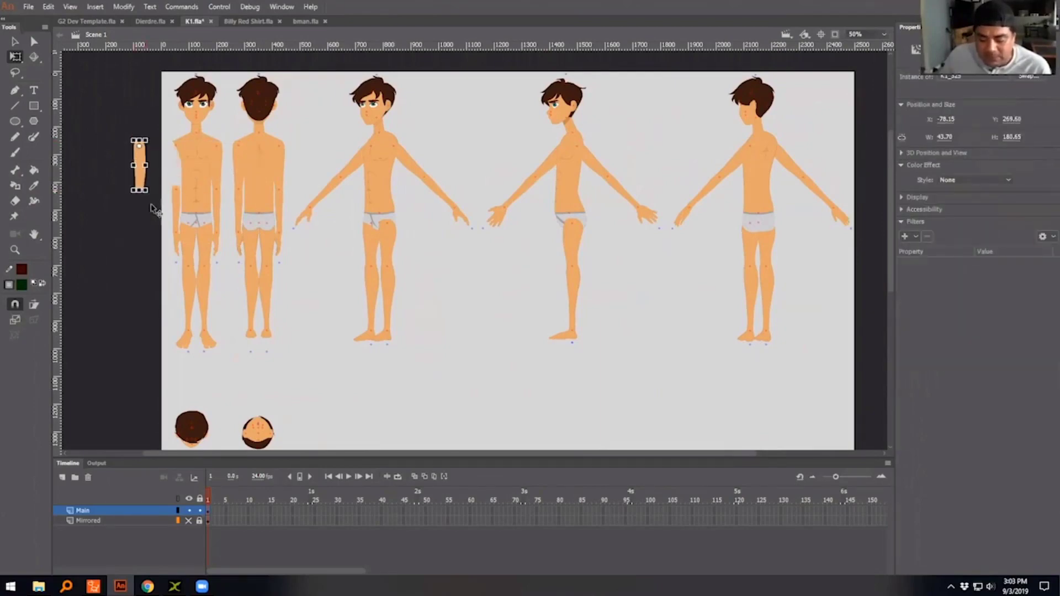
drag(182, 208, 141, 202)
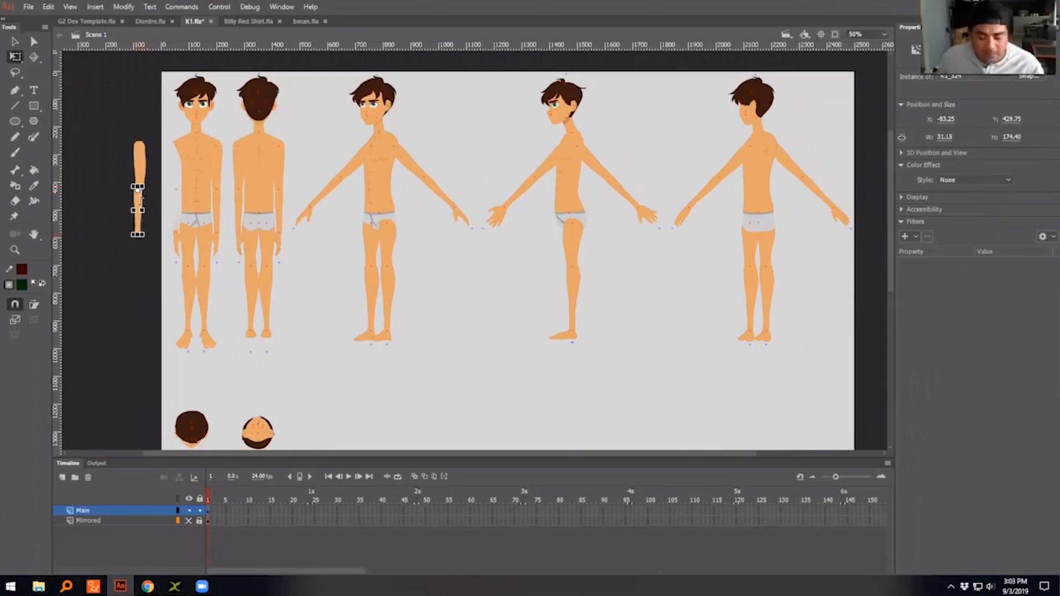
- Align the detached forearm under the upper arm and rotate it slightly about the elbow
key(ctrl+equal)
key(ctrl+equal)
key(ctrl+equal)
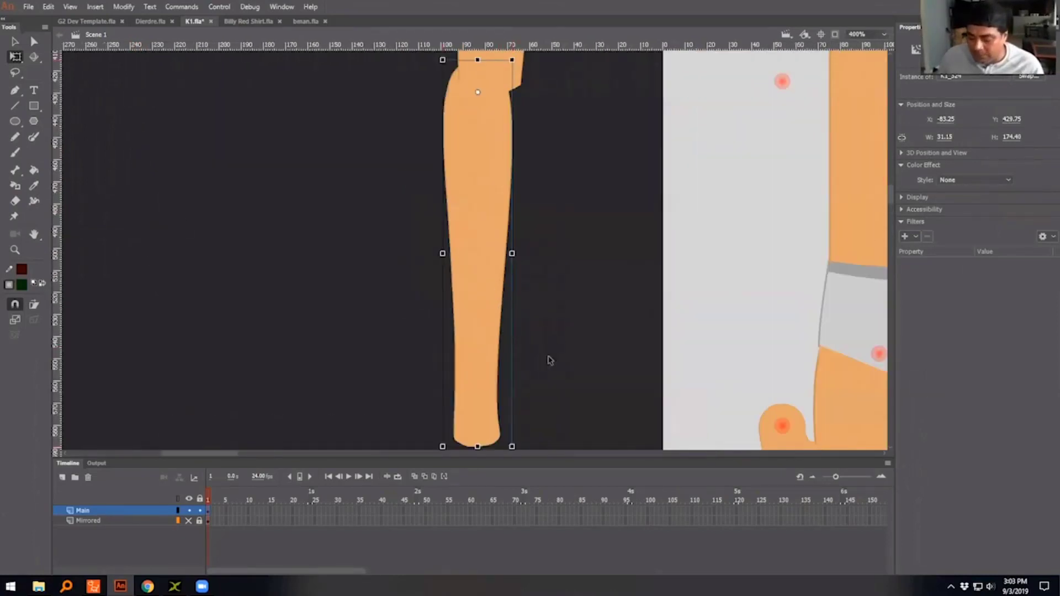
drag(480, 338, 492, 333)
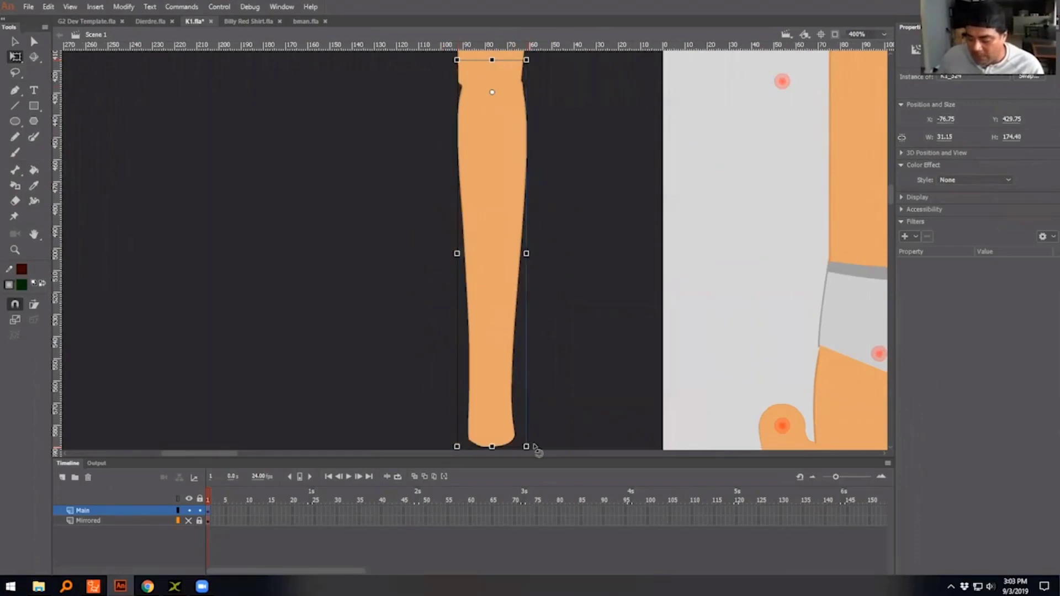
drag(531, 445, 492, 322)
key(ctrl+minus)
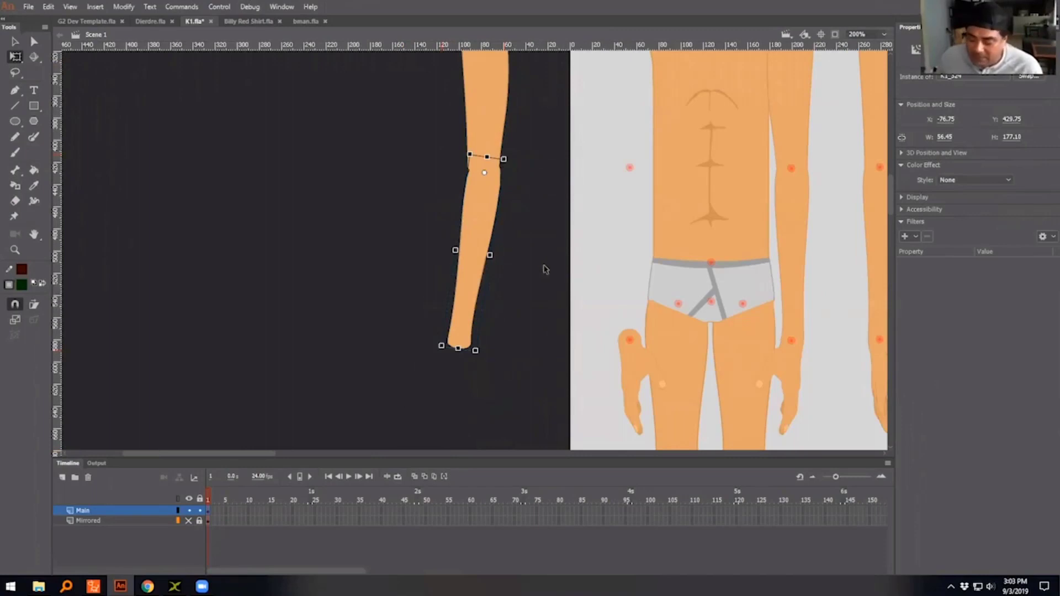
- Open the front-view character's detached hand symbol, scrub its hand poses through frame 11, and return to the main scene
scroll(545, 271, down, 5)
double_click(631, 134)
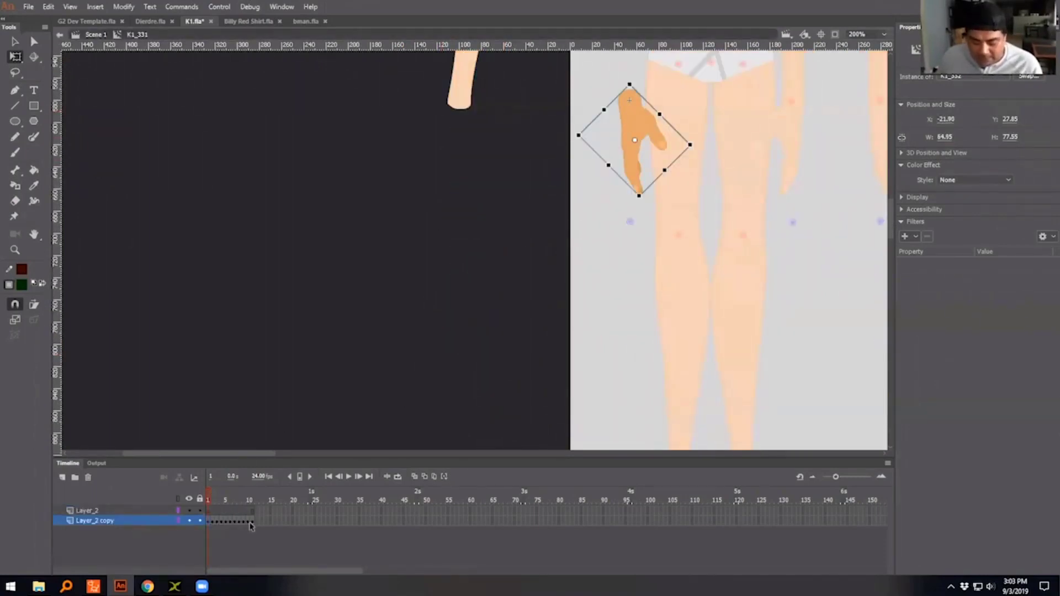
drag(624, 256, 389, 335)
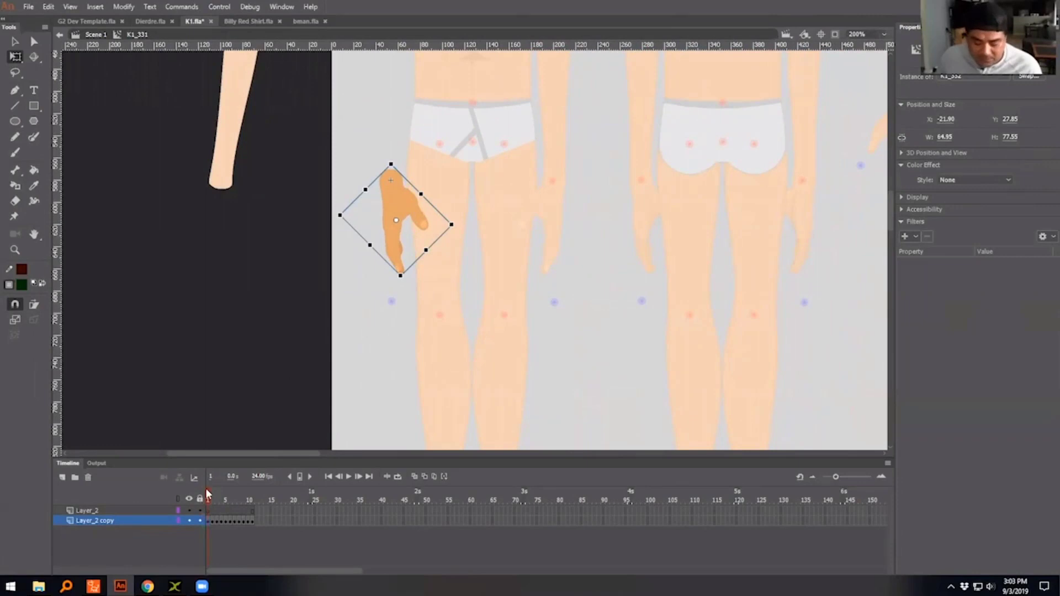
click(215, 497)
drag(215, 497, 251, 502)
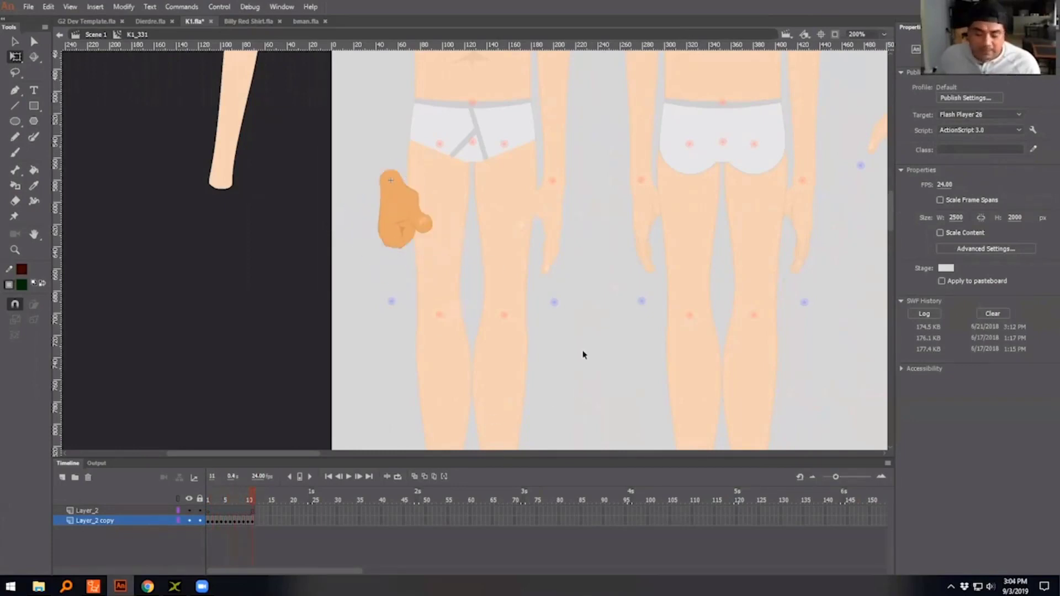
double_click(583, 355)
key(ctrl+minus)
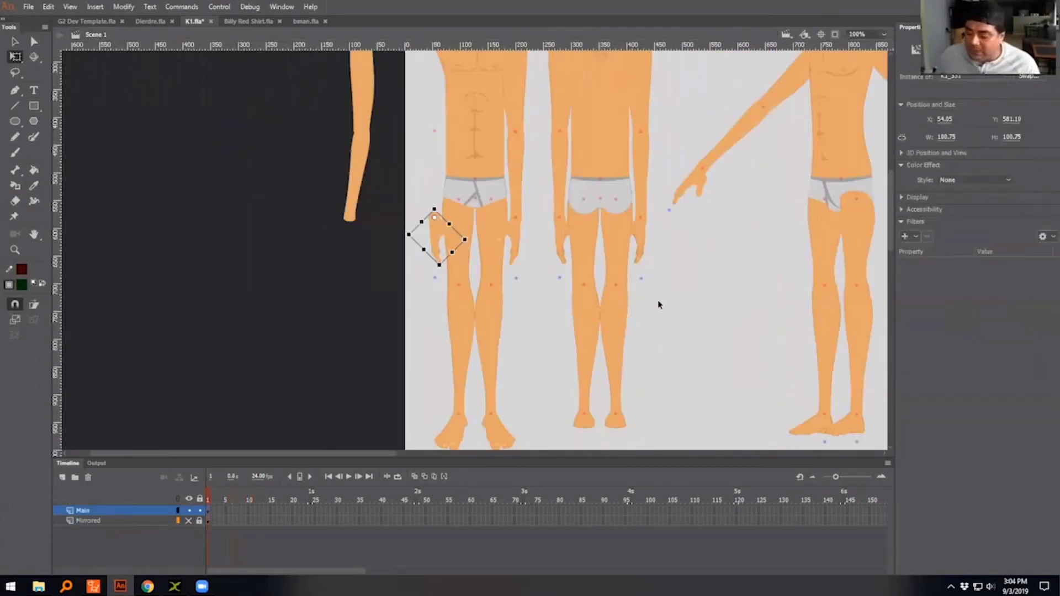
- Open the three-quarter view's outstretched hand symbol, check its pose at frame 11, and return to the main scene
scroll(391, 315, right, 10)
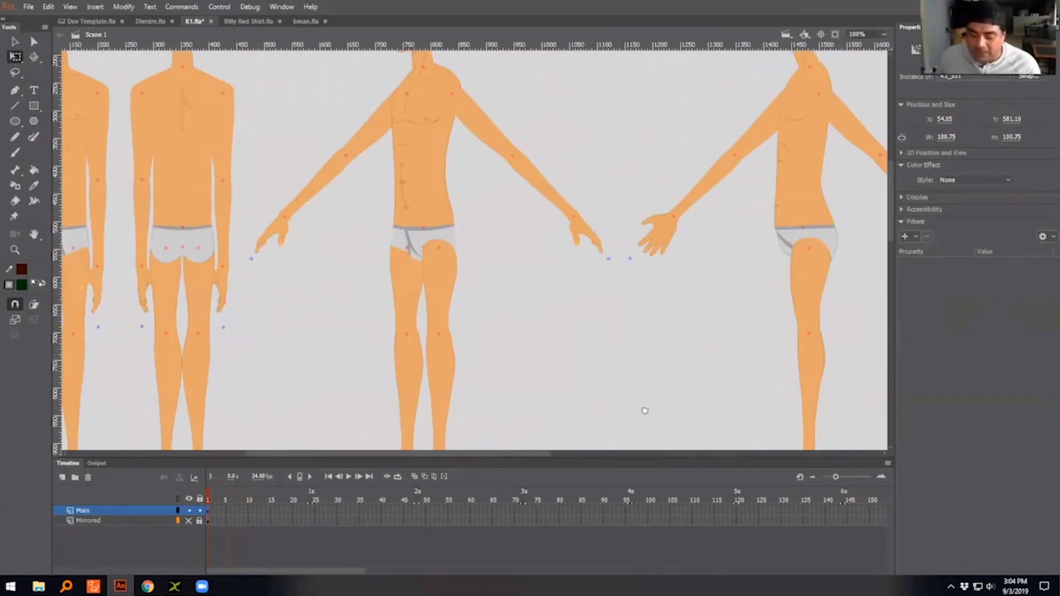
scroll(644, 411, up, 3)
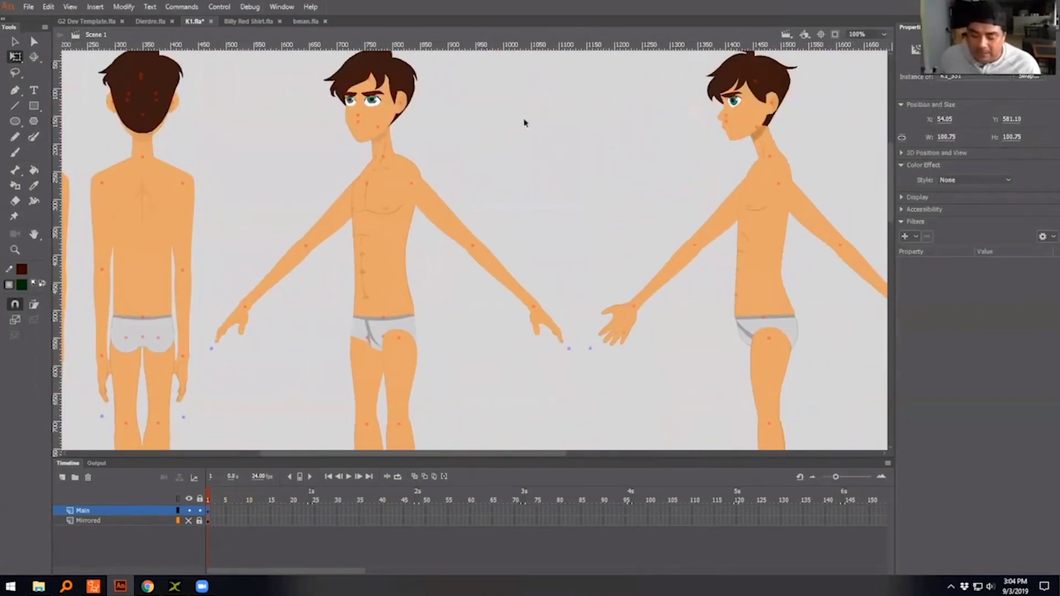
double_click(542, 326)
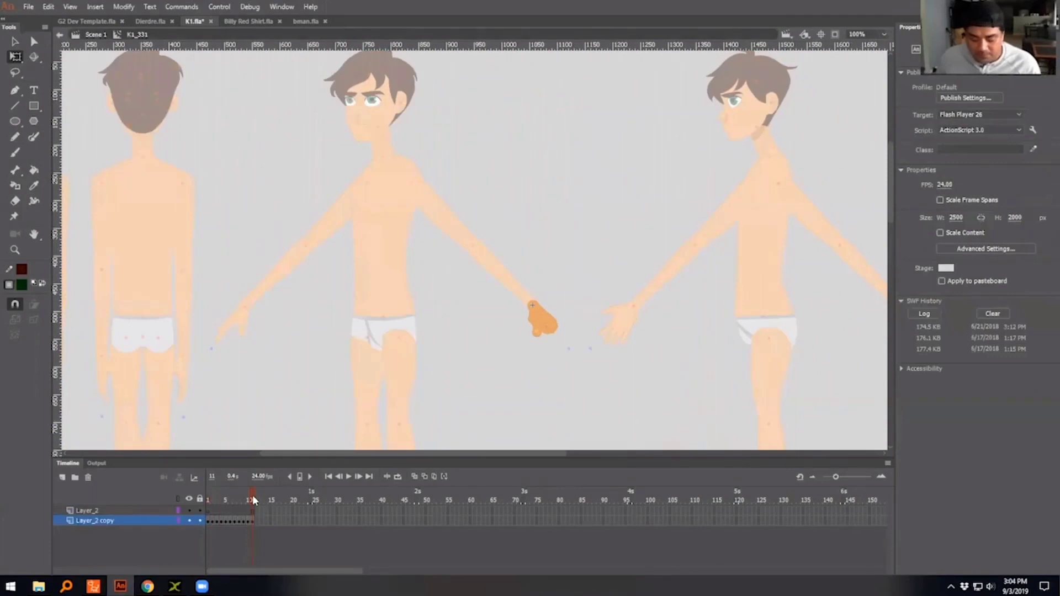
mouse_move(253, 494)
mouse_down()
mouse_move(207, 499)
mouse_move(254, 498)
mouse_up()
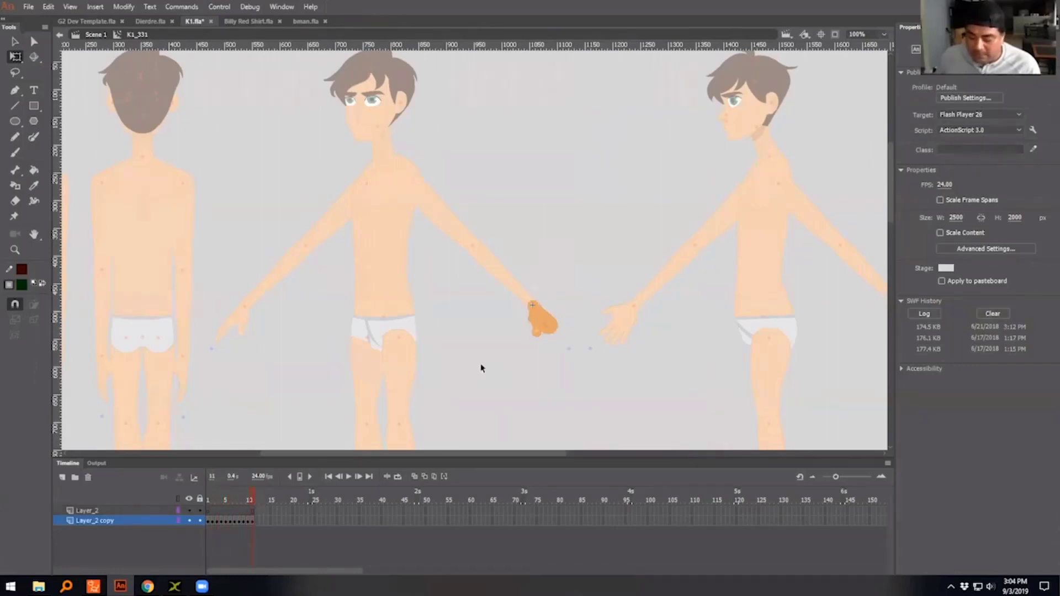
double_click(473, 147)
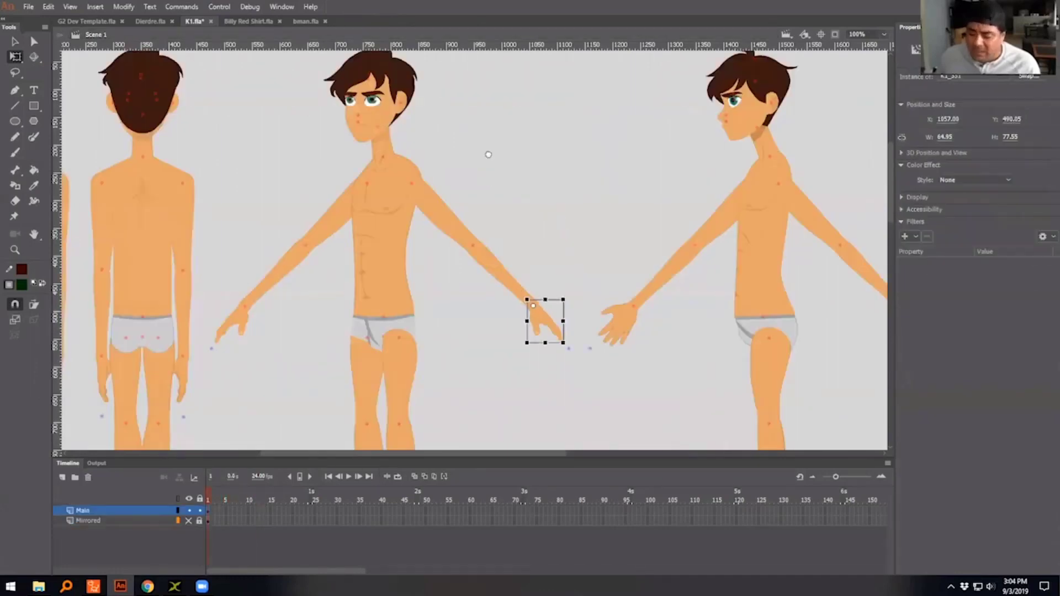
- Open the larger eye symbol on the three-quarter face and scrub its eye shapes from frame 1 to frame 10
drag(488, 155, 562, 266)
key(ctrl+equal)
key(ctrl+equal)
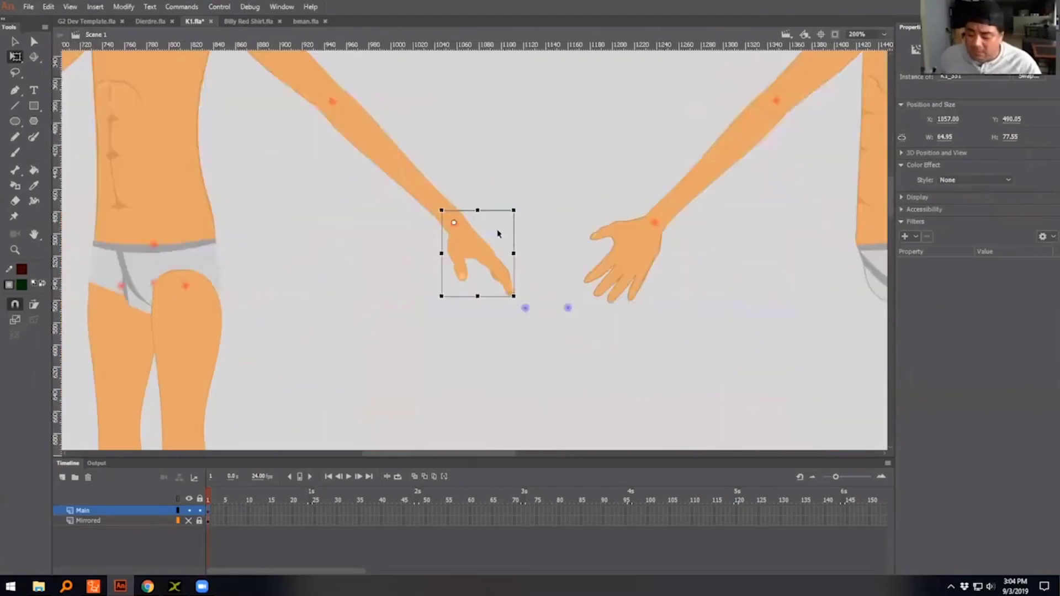
drag(449, 125, 559, 294)
drag(395, 179, 674, 372)
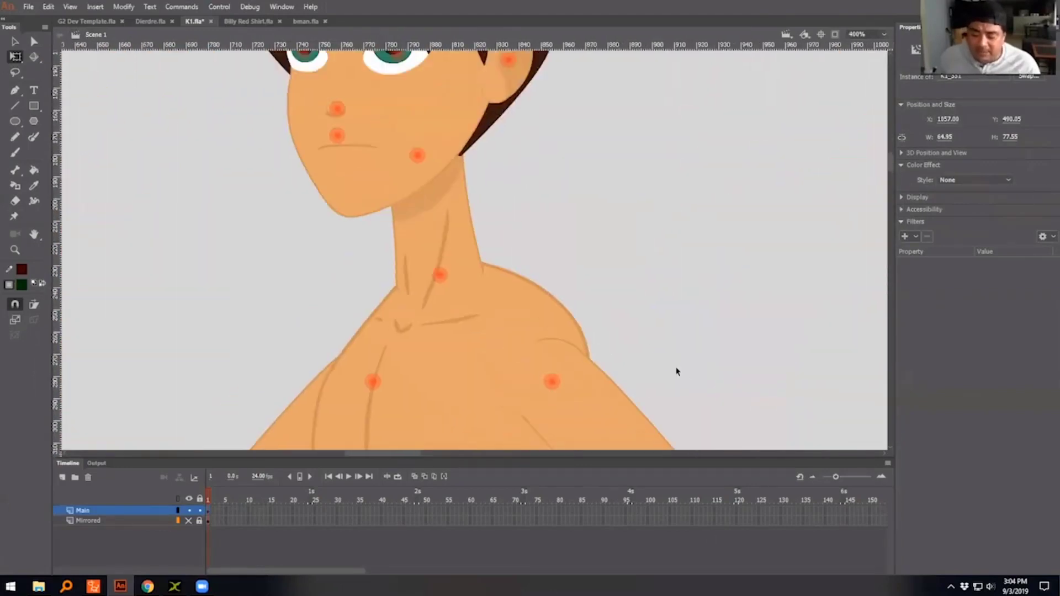
drag(397, 59, 445, 165)
double_click(418, 185)
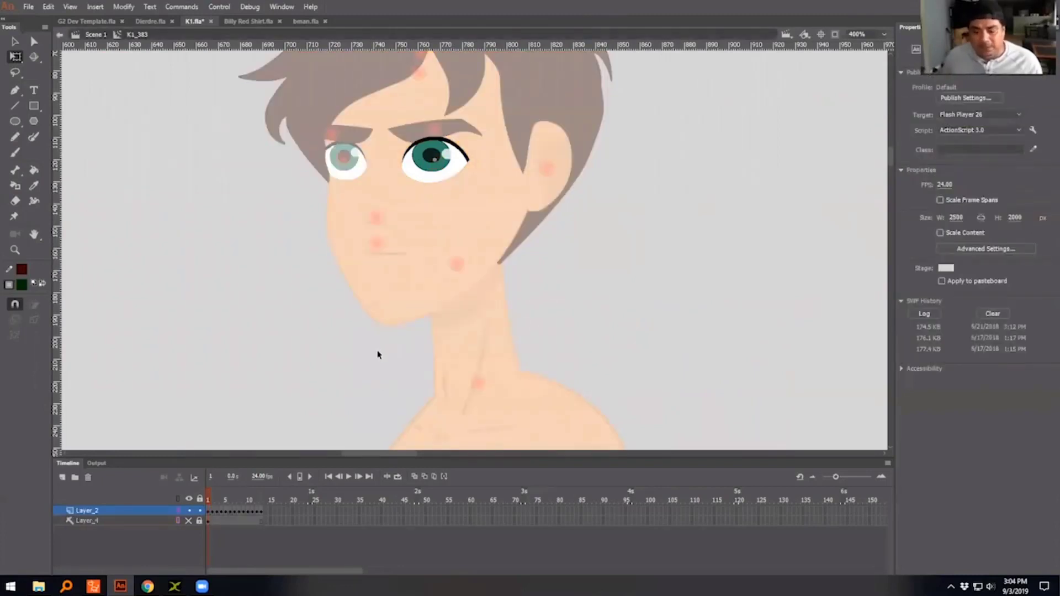
click(445, 173)
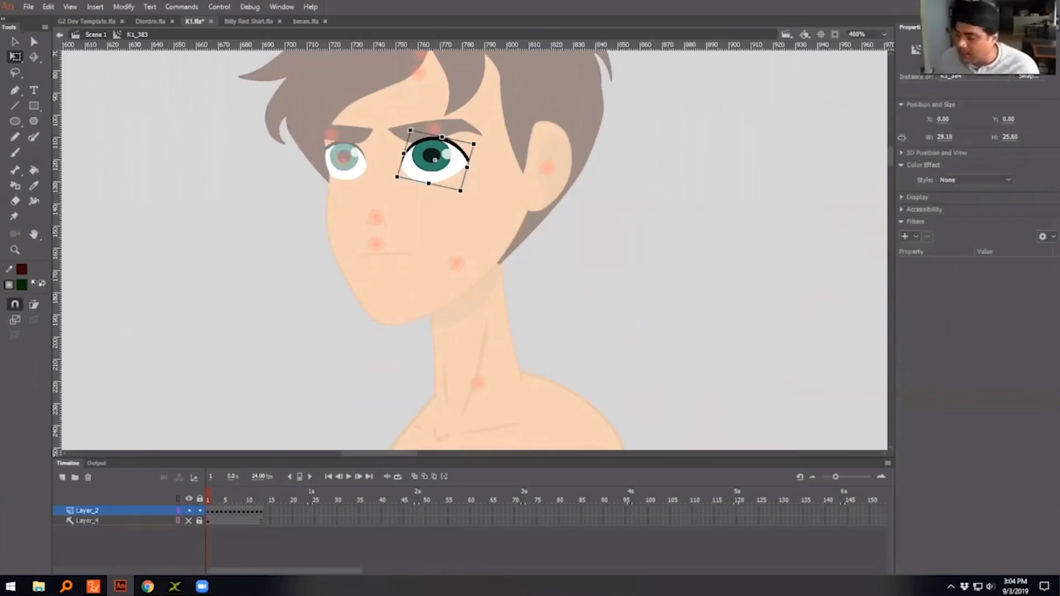
click(212, 499)
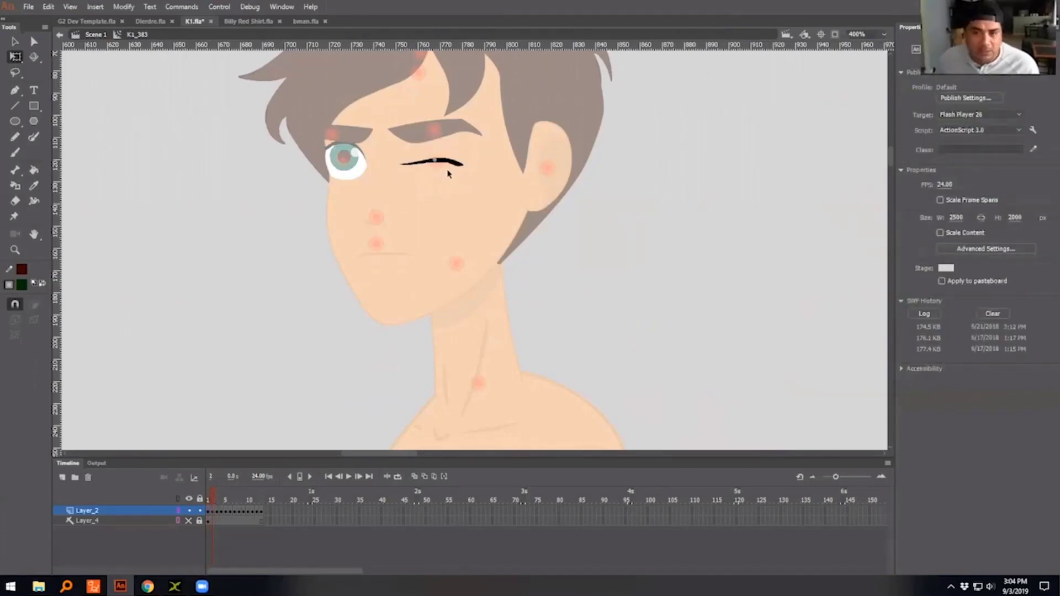
drag(214, 493, 249, 502)
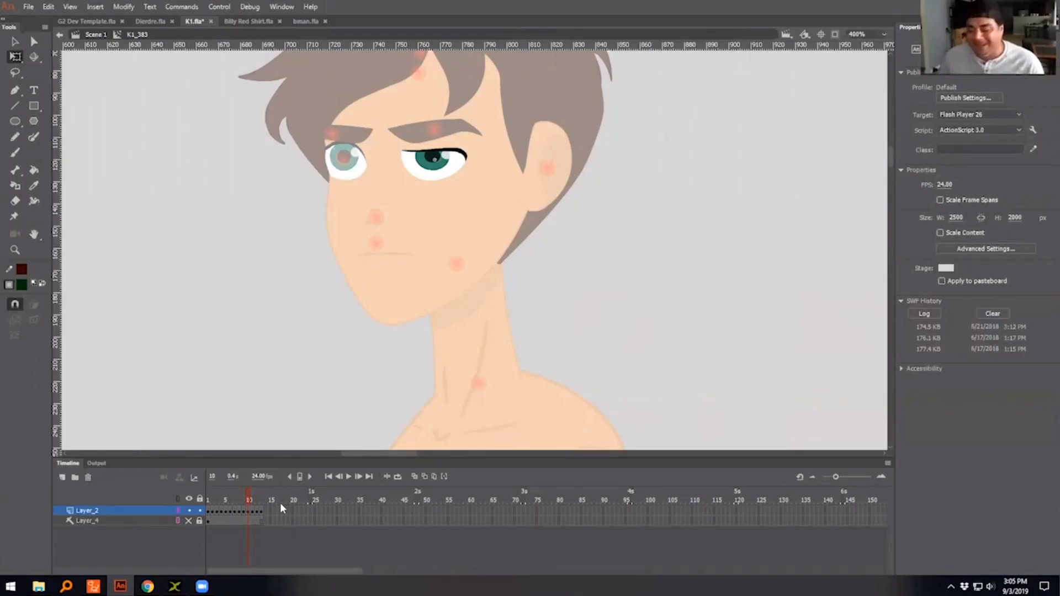
- Open the nested half-closed eye symbol on frame 10 and unlock its mask layer Layer_3 and masked layer Layer_2
click(451, 166)
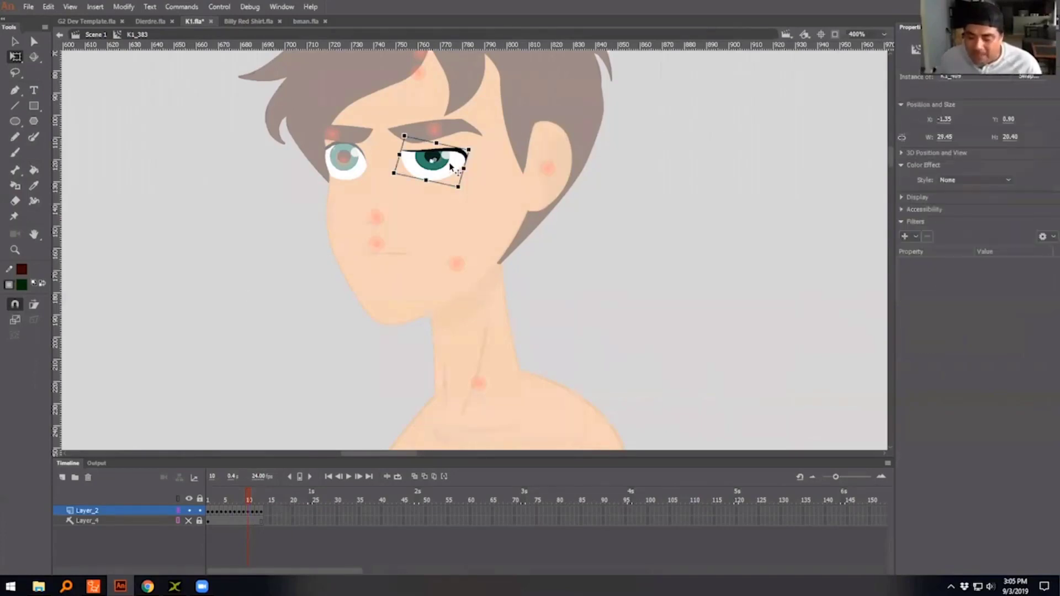
double_click(451, 165)
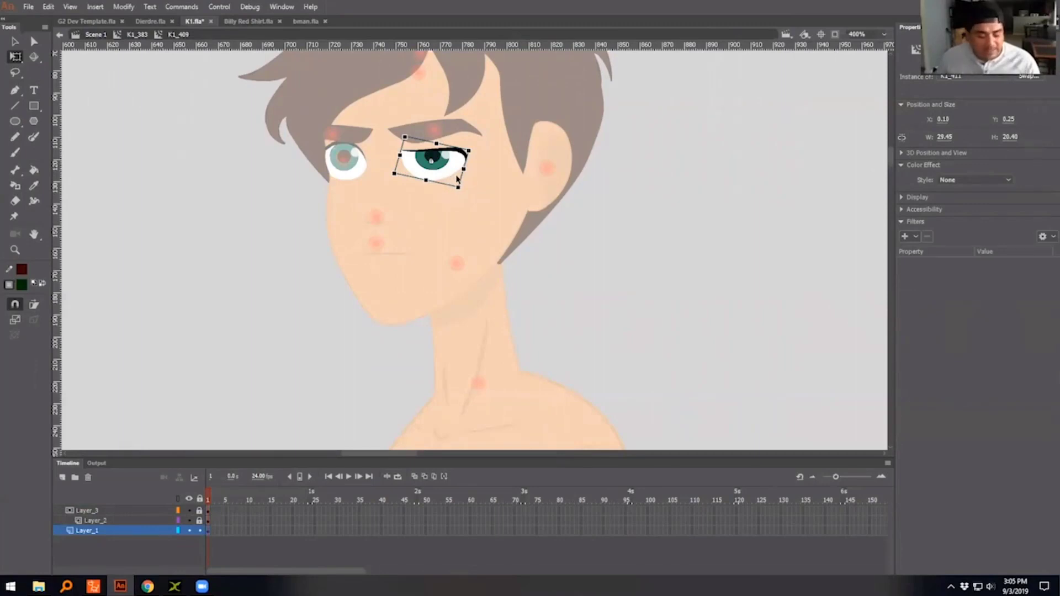
key(ctrl+equal)
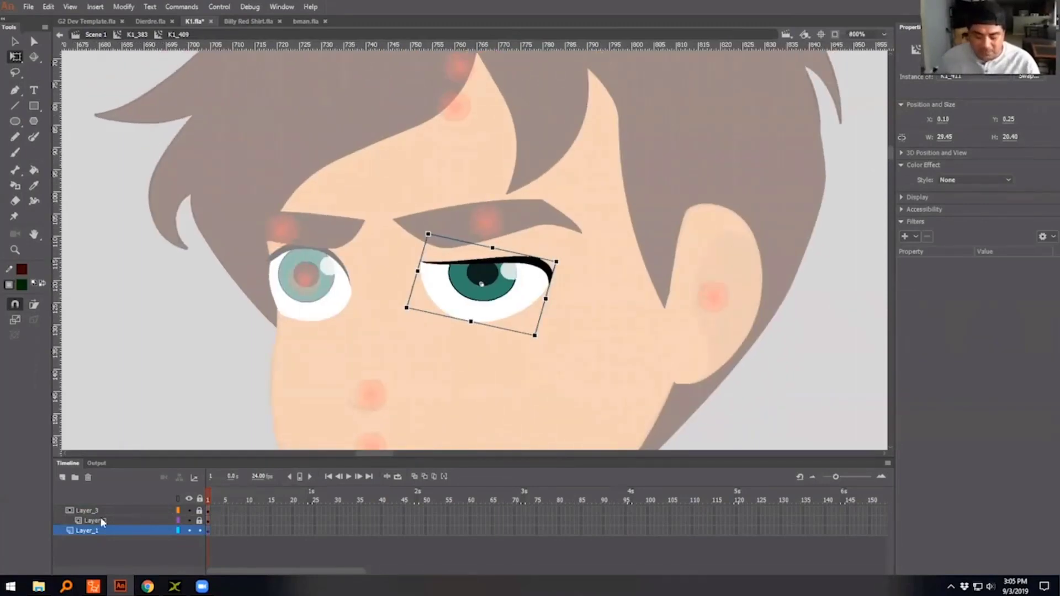
click(199, 512)
click(200, 520)
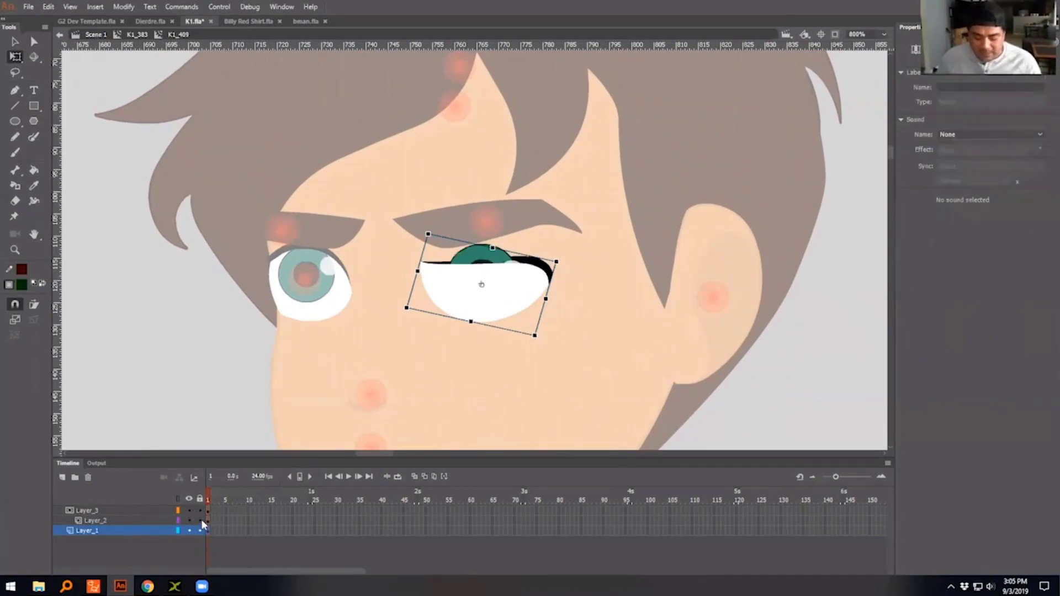
- Move the white mask shape up off the eye onto the forehead, and select the iris and the base eye shape in turn
click(480, 286)
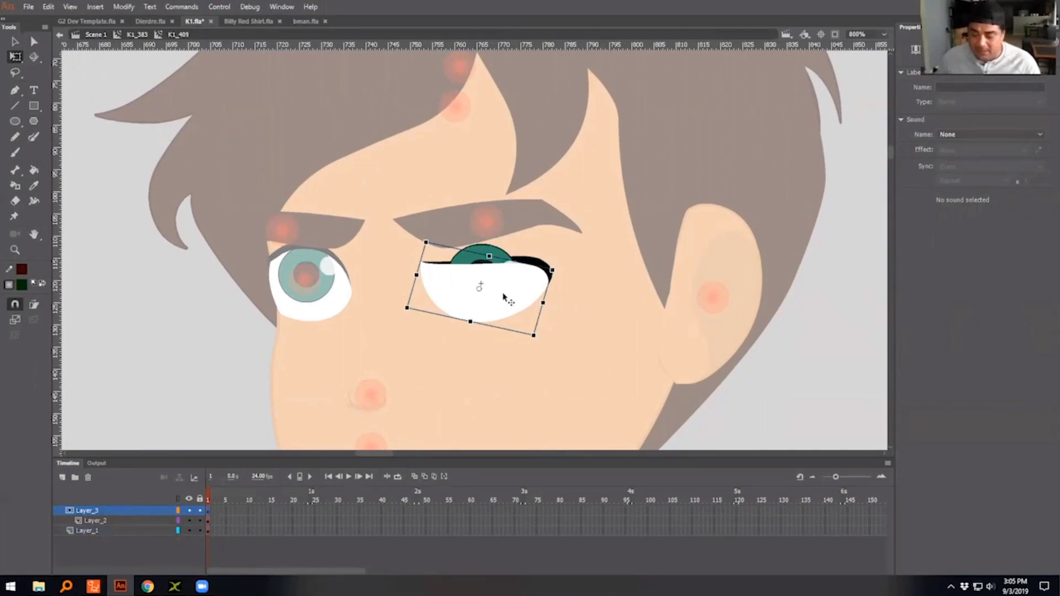
click(589, 306)
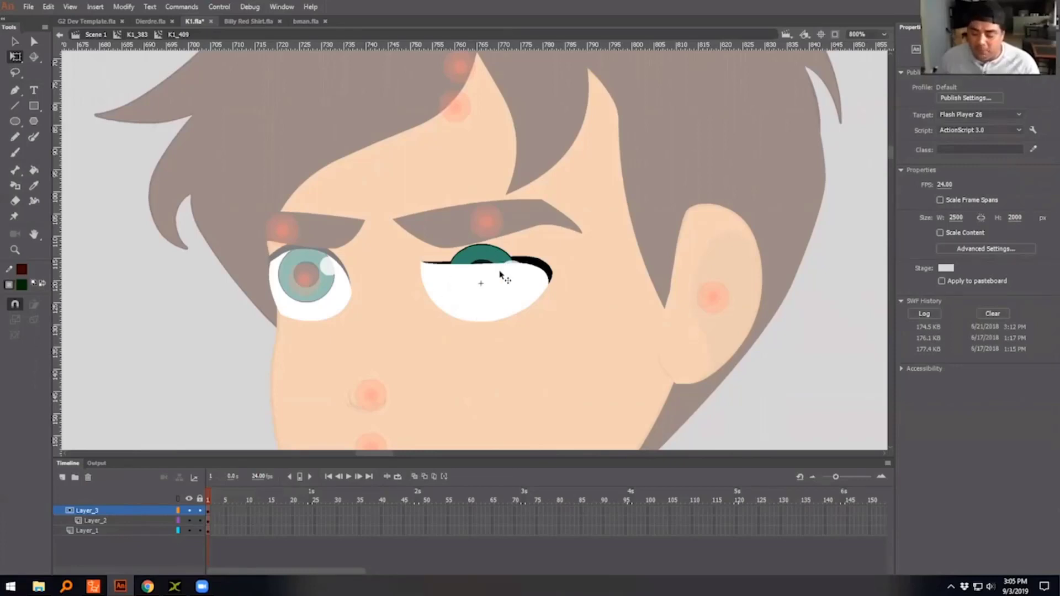
drag(519, 281, 561, 183)
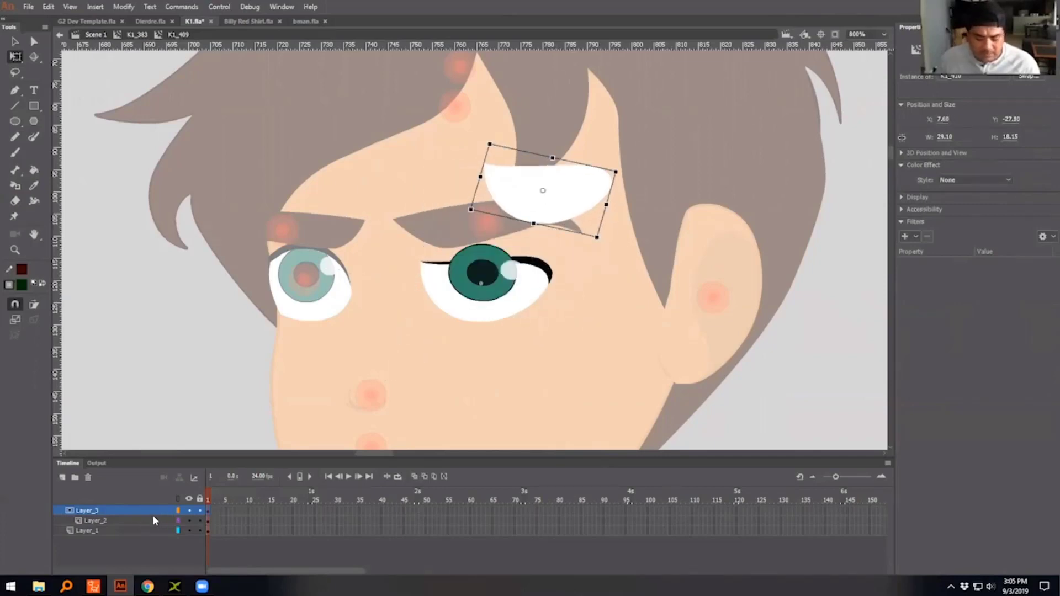
click(153, 514)
click(484, 269)
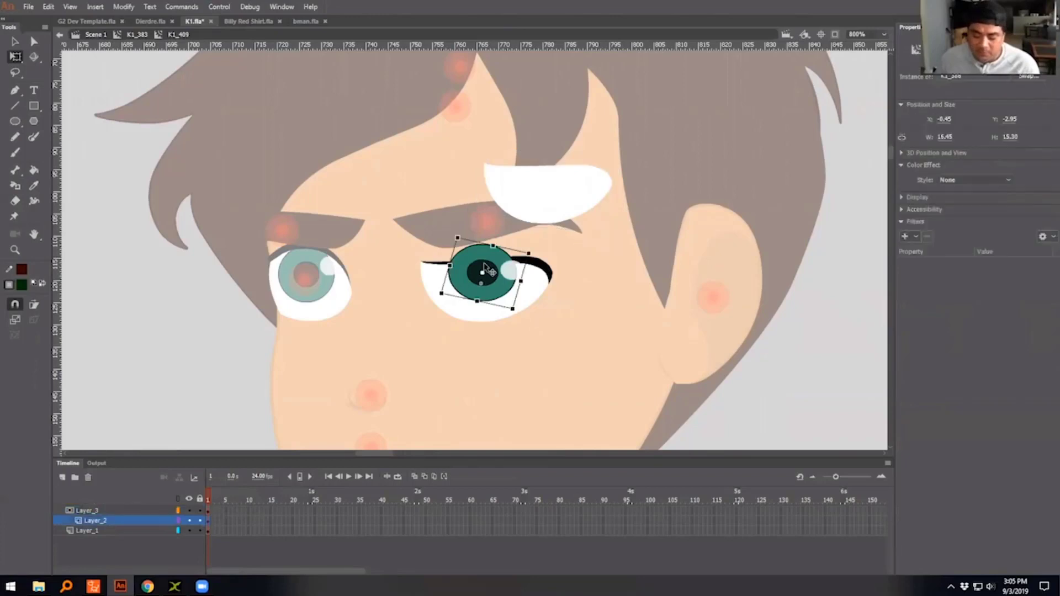
click(548, 281)
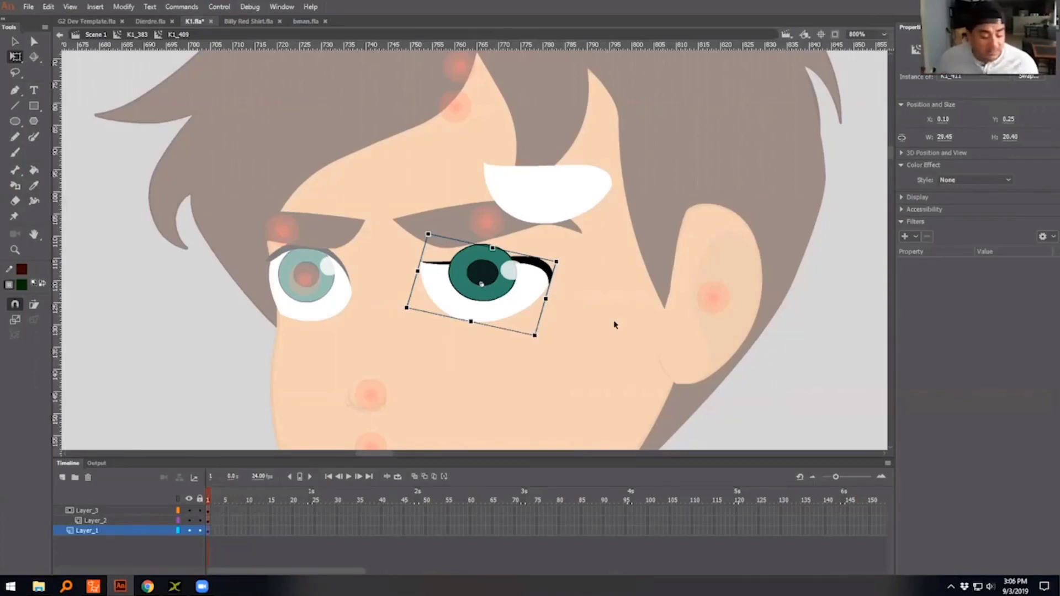
- Undo the moves of the white mask shape
key(Tab)
key(Tab)
key(ctrl+z)
key(ctrl+z)
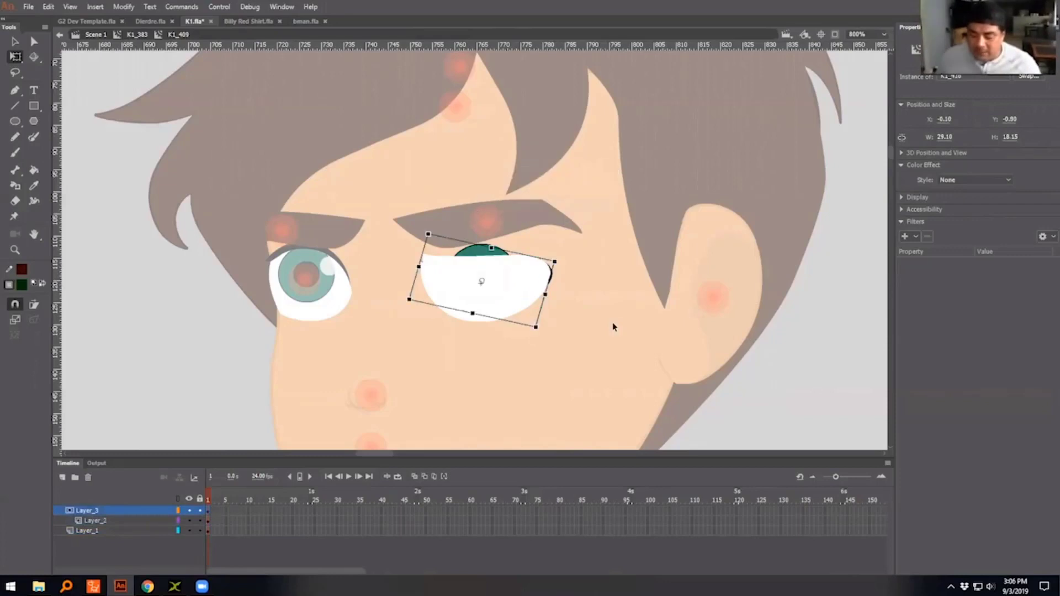
key(ctrl+z)
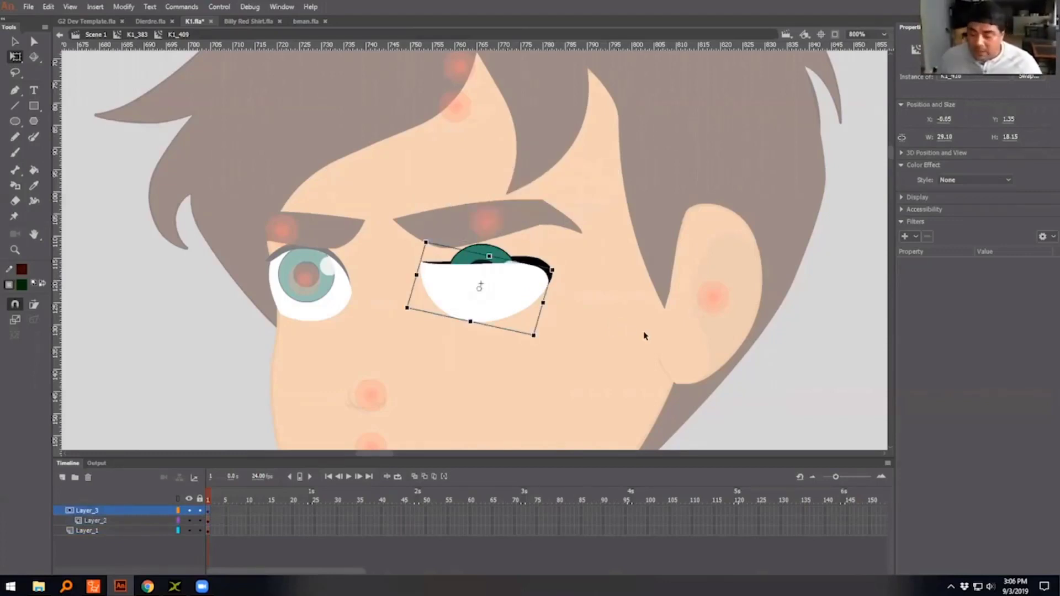
- Lock Layer_3 and Layer_2 again to restore the eye mask, and leave the nested eye symbols for the main scene
click(199, 511)
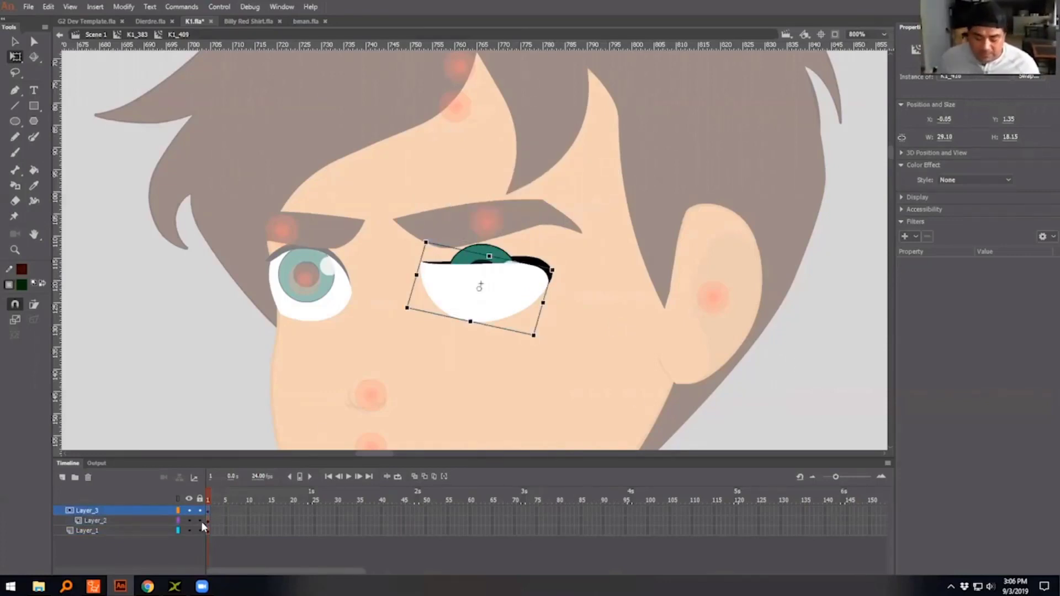
click(200, 521)
double_click(783, 350)
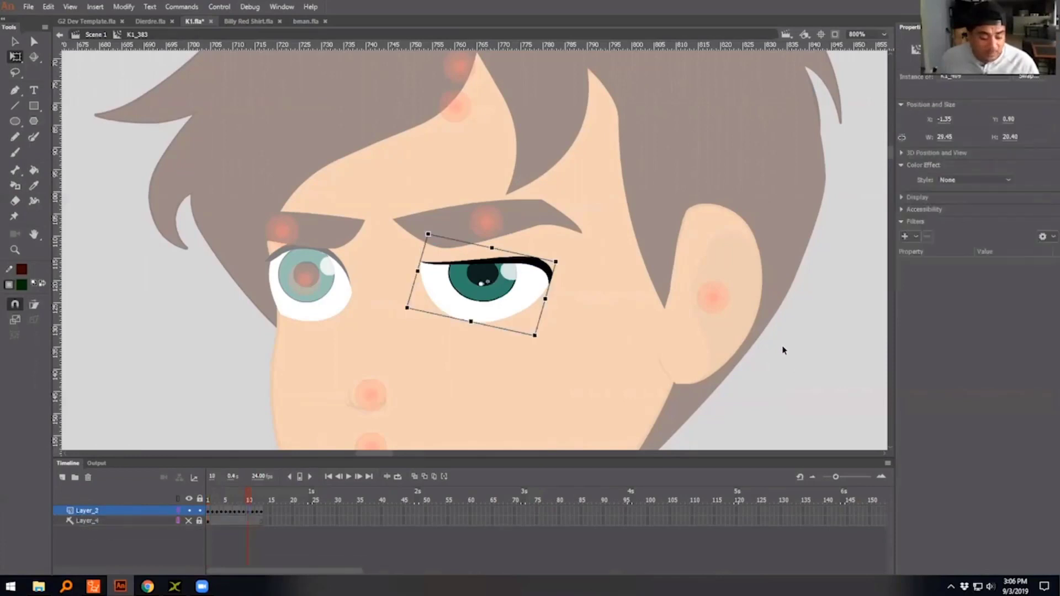
key(ctrl+minus)
double_click(807, 352)
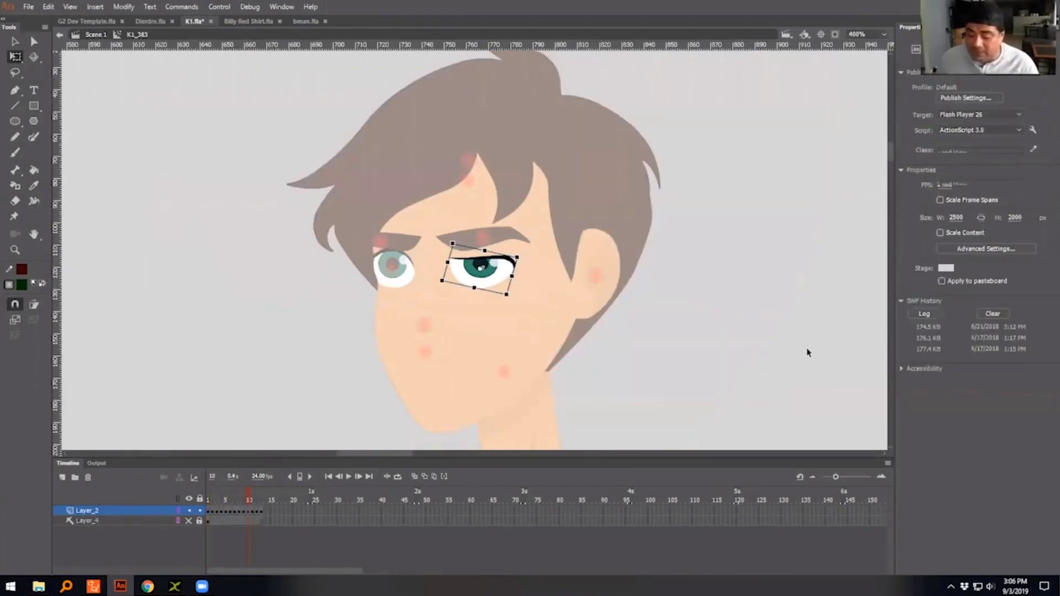
- Examine the character's full turnaround and the top and bottom view parts below it on the stage
key(ctrl+minus)
key(ctrl+minus)
key(ctrl+minus)
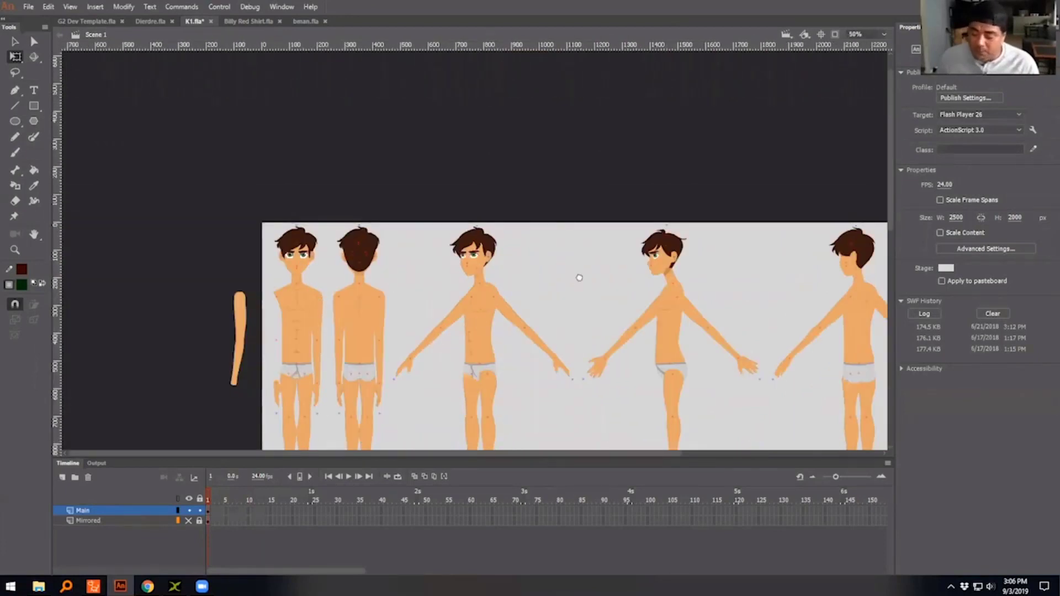
drag(579, 277, 434, 236)
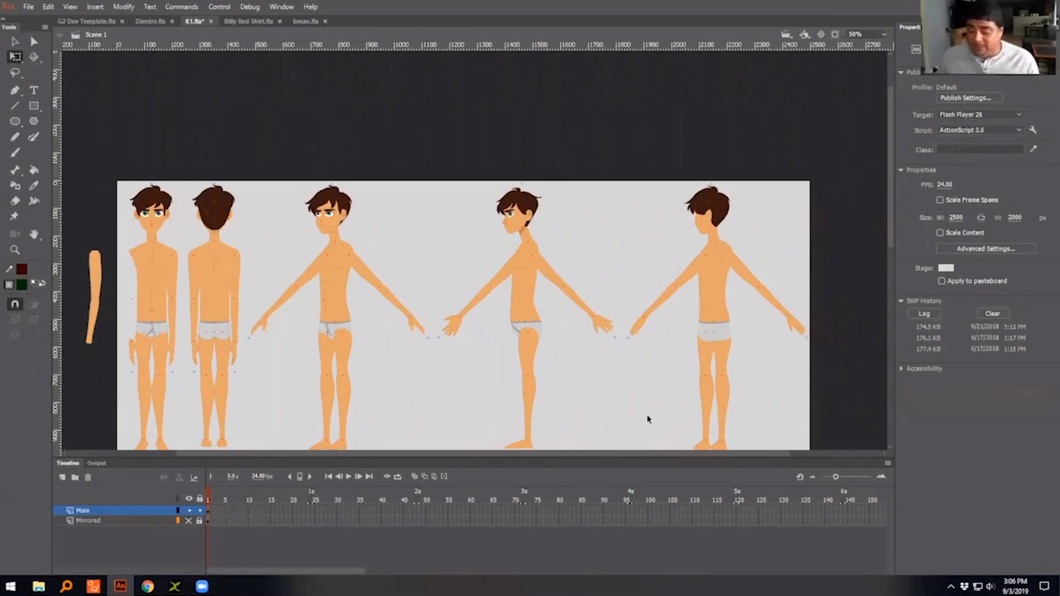
scroll(648, 420, down, 3)
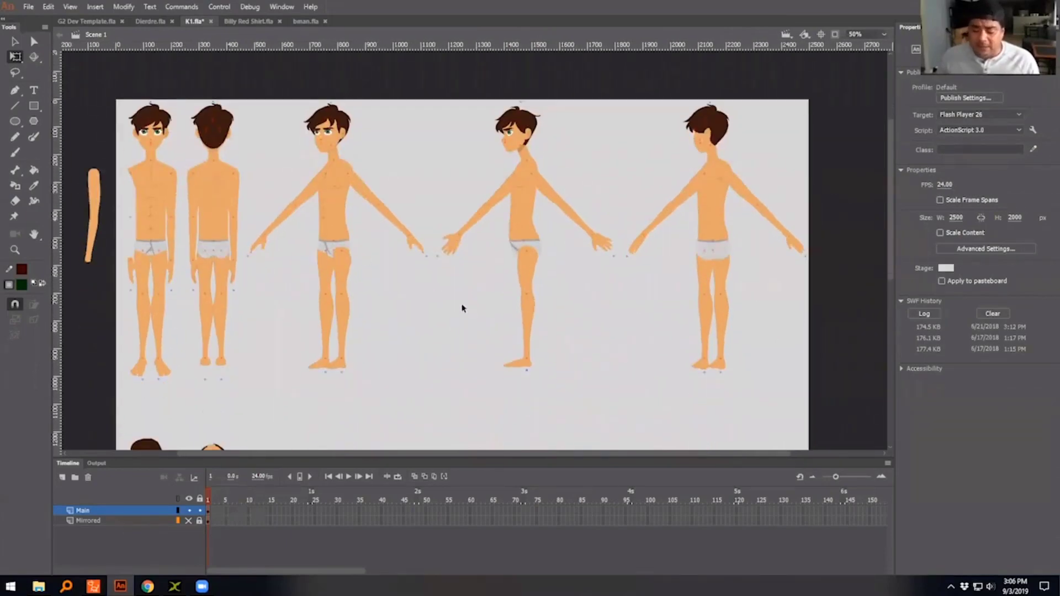
scroll(463, 308, down, 5)
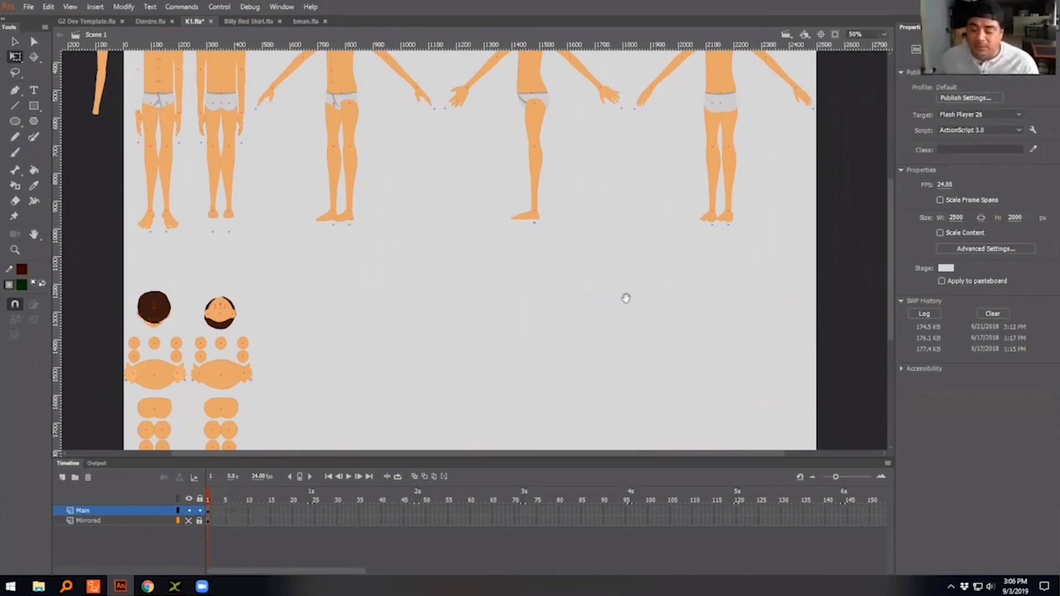
drag(625, 298, 686, 389)
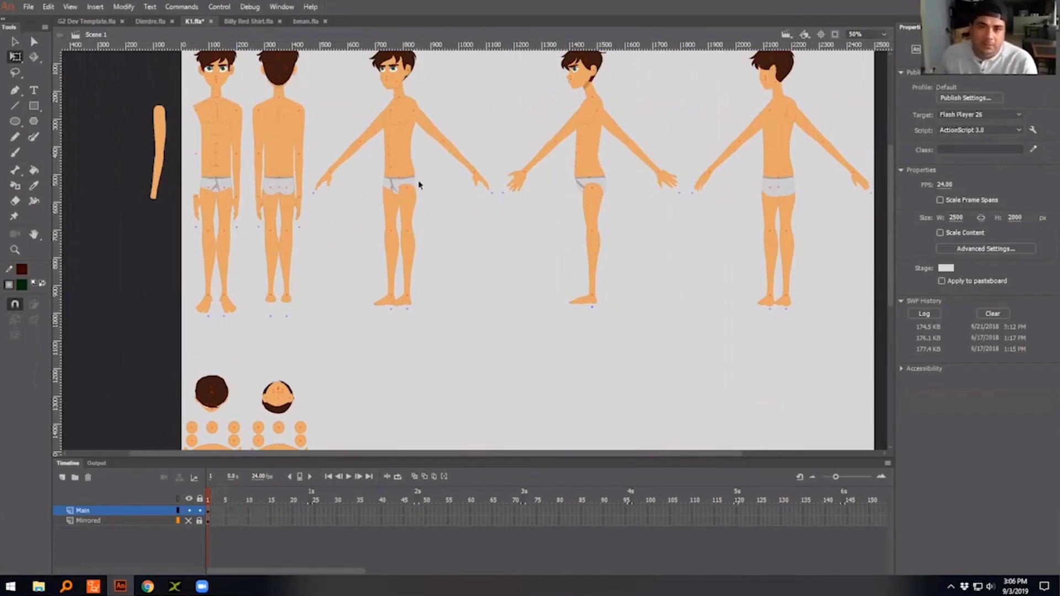
scroll(455, 260, down, 3)
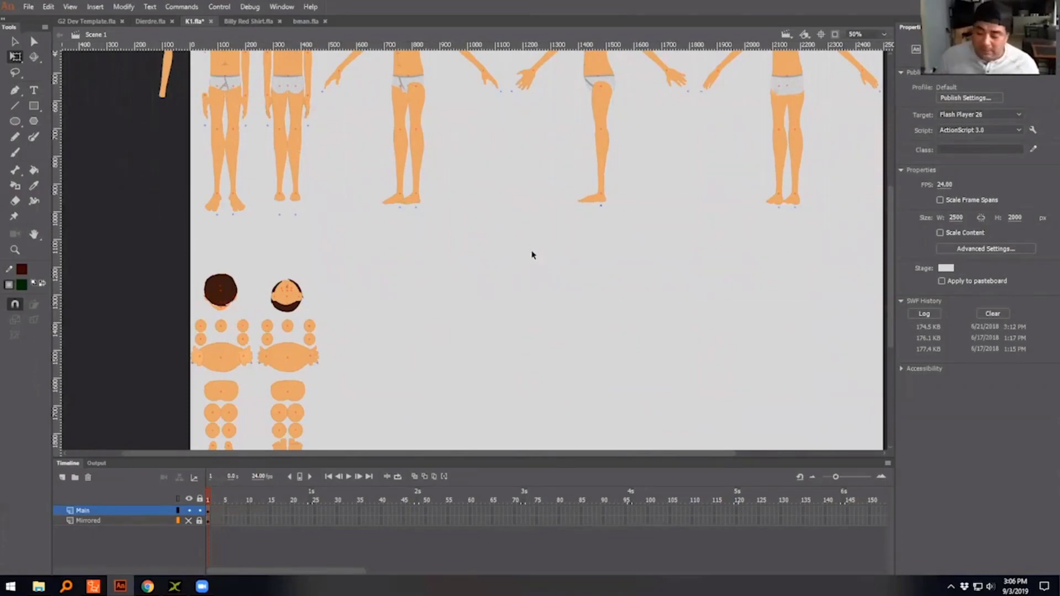
- Undo the most recent edits in the character file
scroll(513, 309, up, 3)
scroll(481, 287, down, 3)
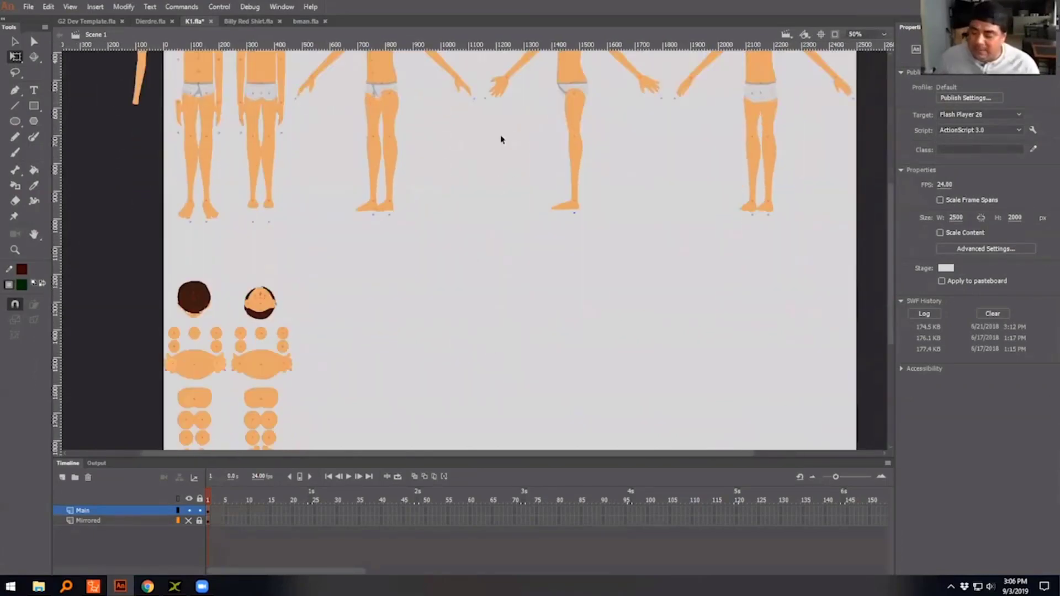
scroll(486, 248, up, 4)
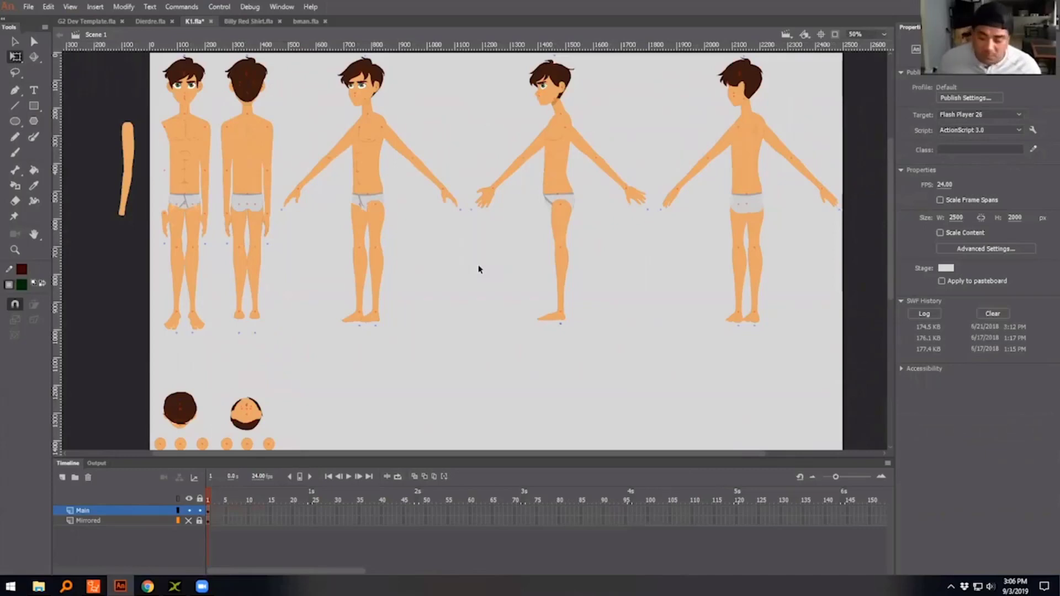
key(ctrl+z)
key(ctrl+z)
key(ctrl+z)
key(ctrl+z)
key(ctrl+z)
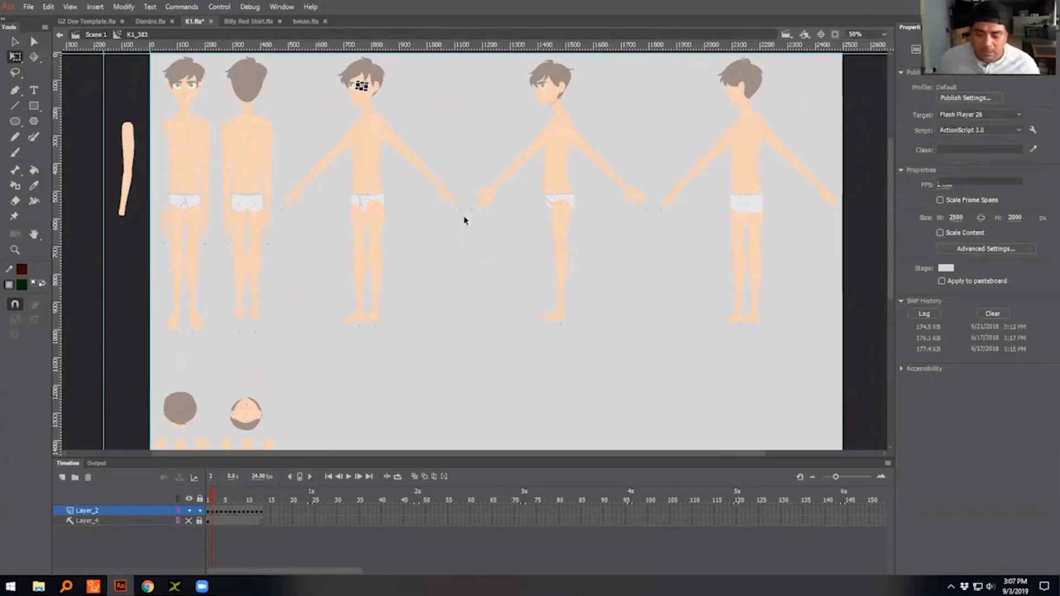
key(ctrl+z)
- Revert K1.fla to its last saved version
click(28, 7)
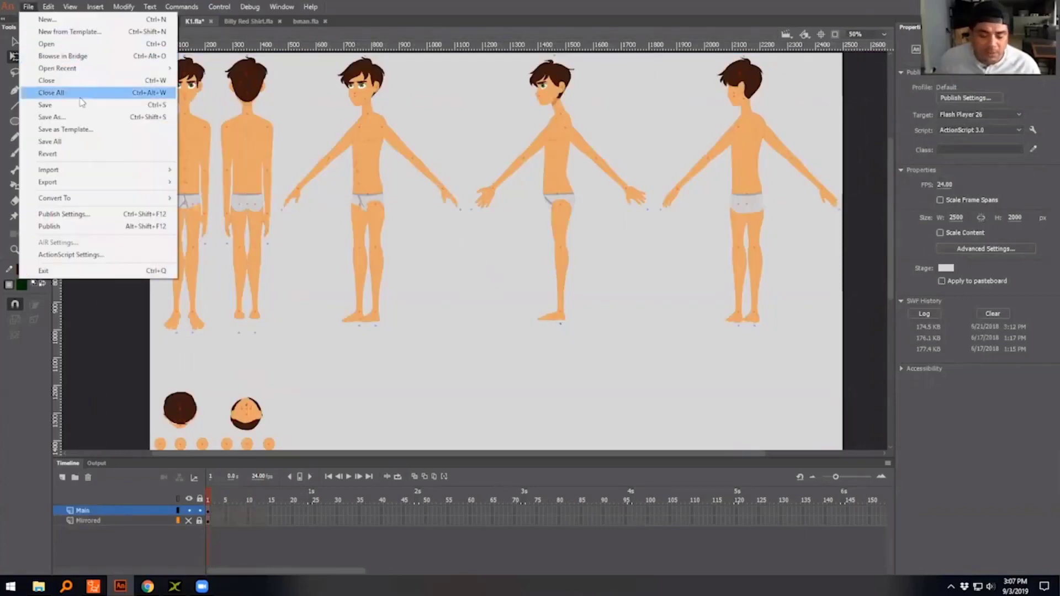
click(55, 153)
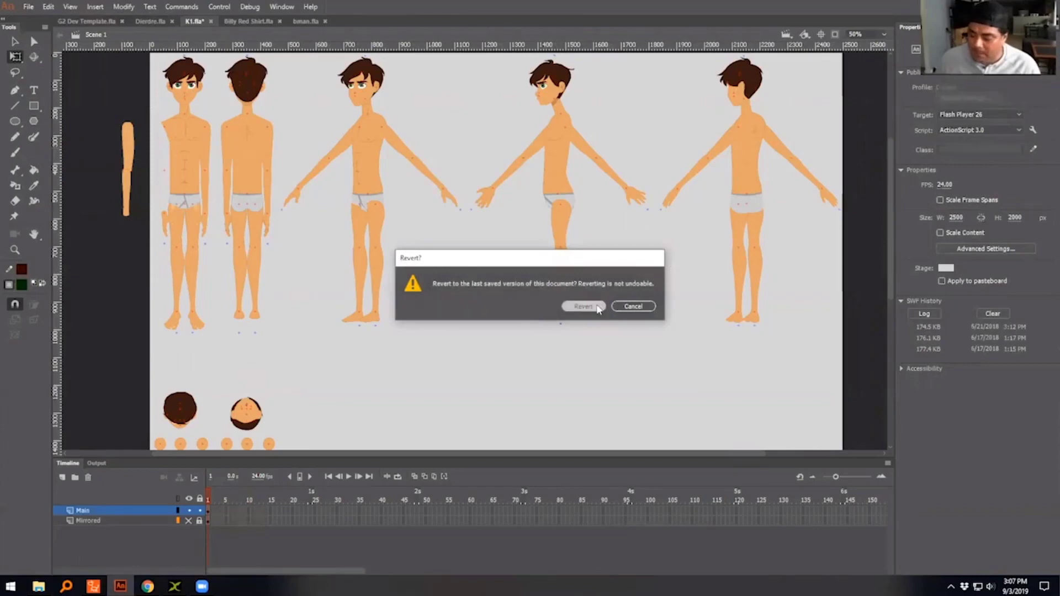
click(596, 307)
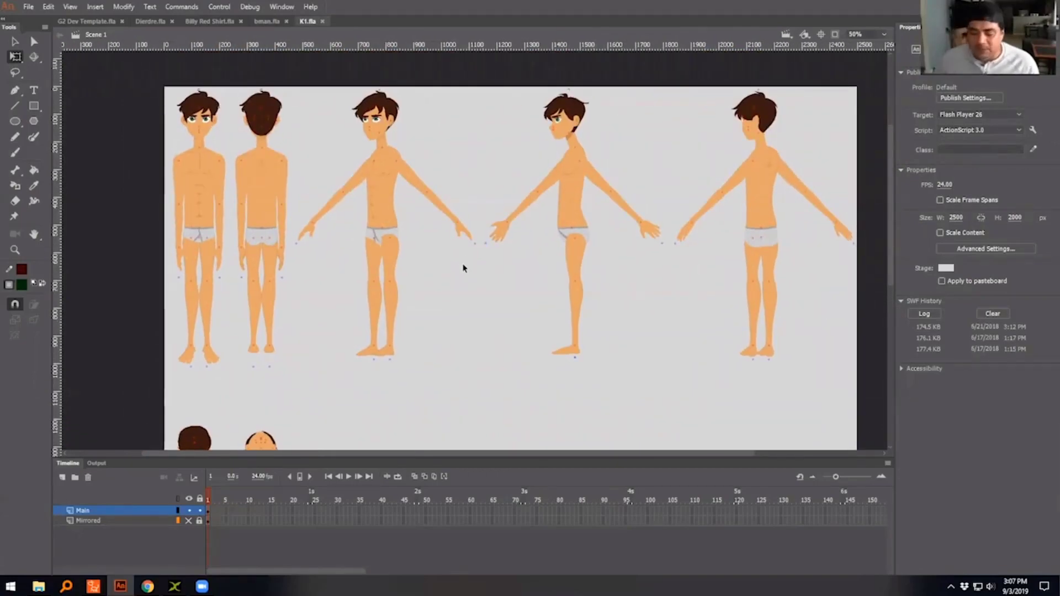
- Inspect the three-quarter figure's upper arm and forearm, and frame 5 inside the front figure's hand symbol, finishing in the main scene
click(407, 172)
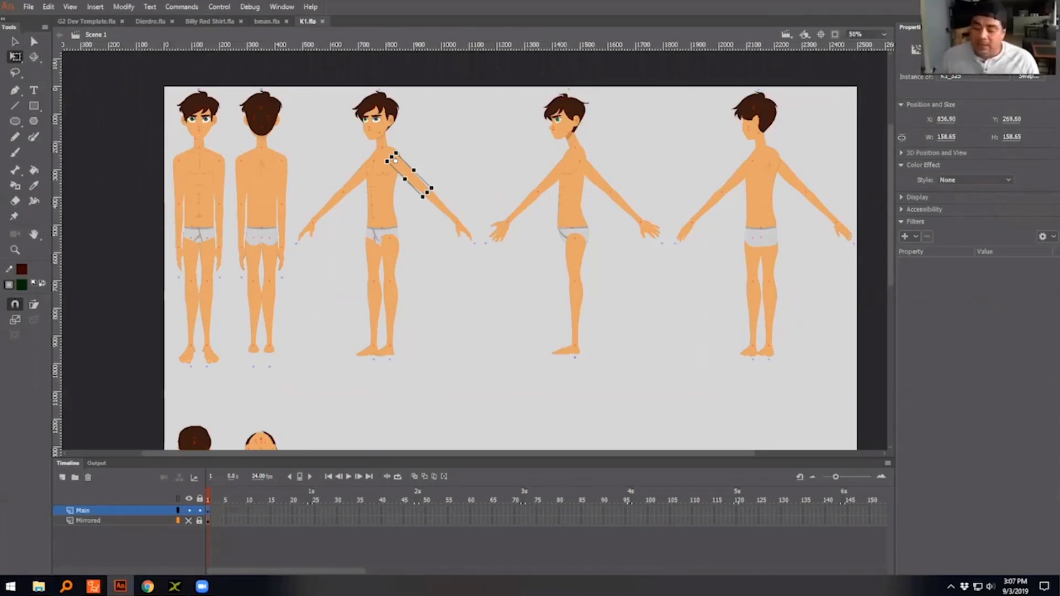
click(442, 209)
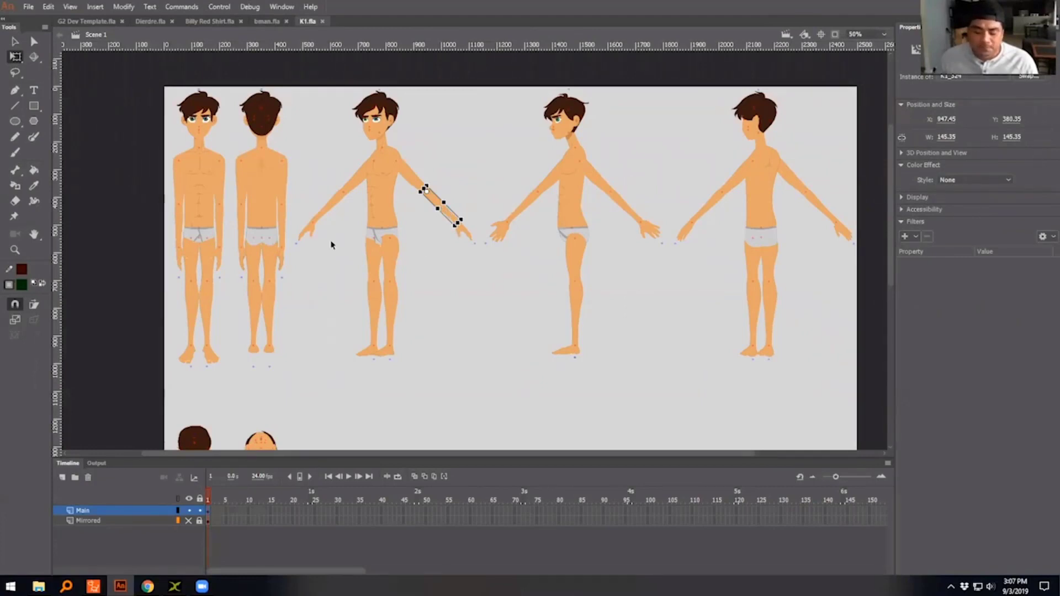
click(219, 260)
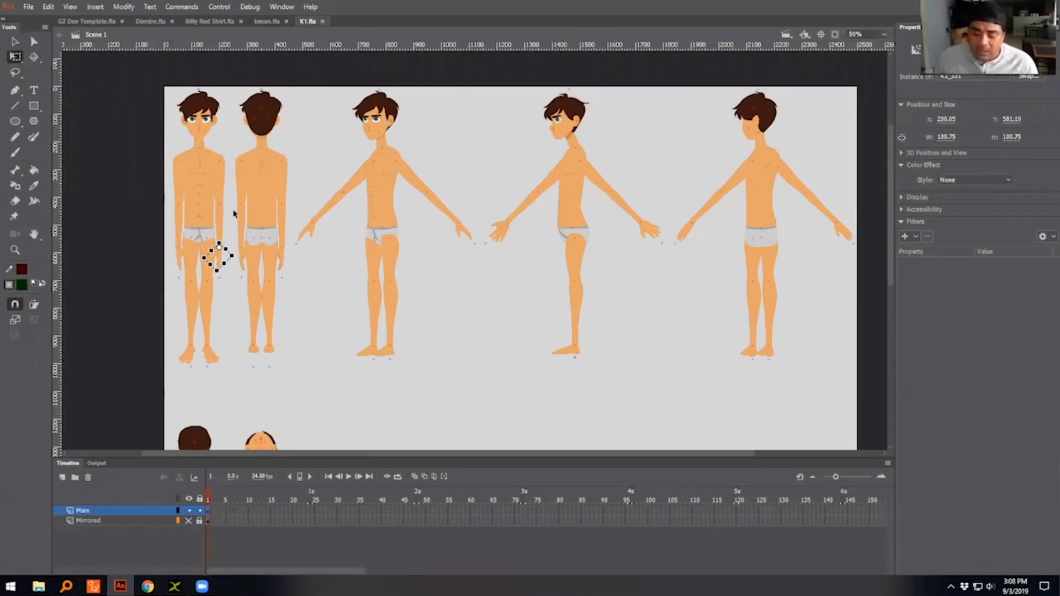
double_click(215, 253)
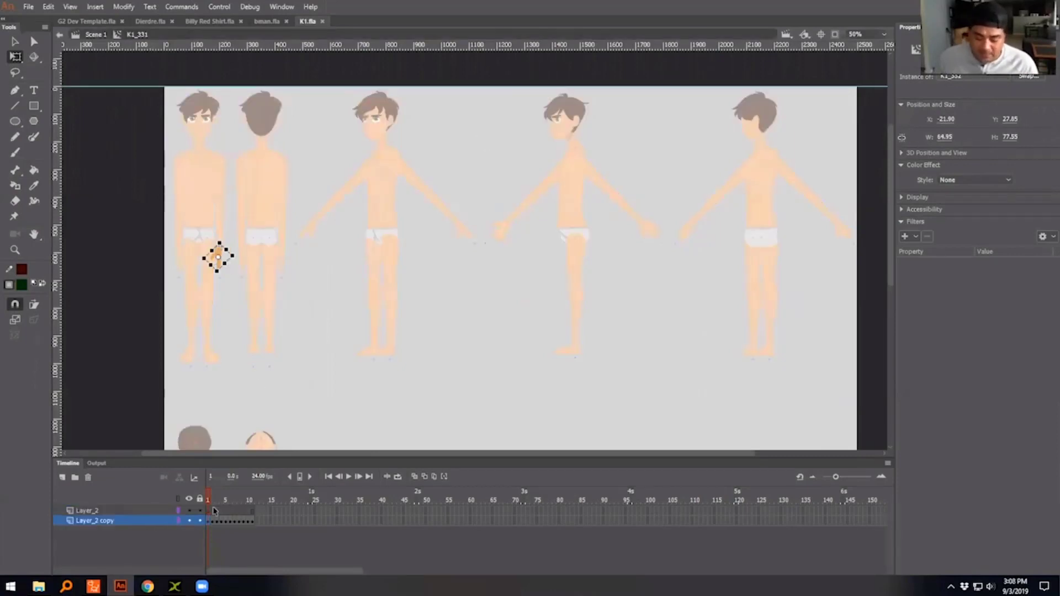
click(225, 522)
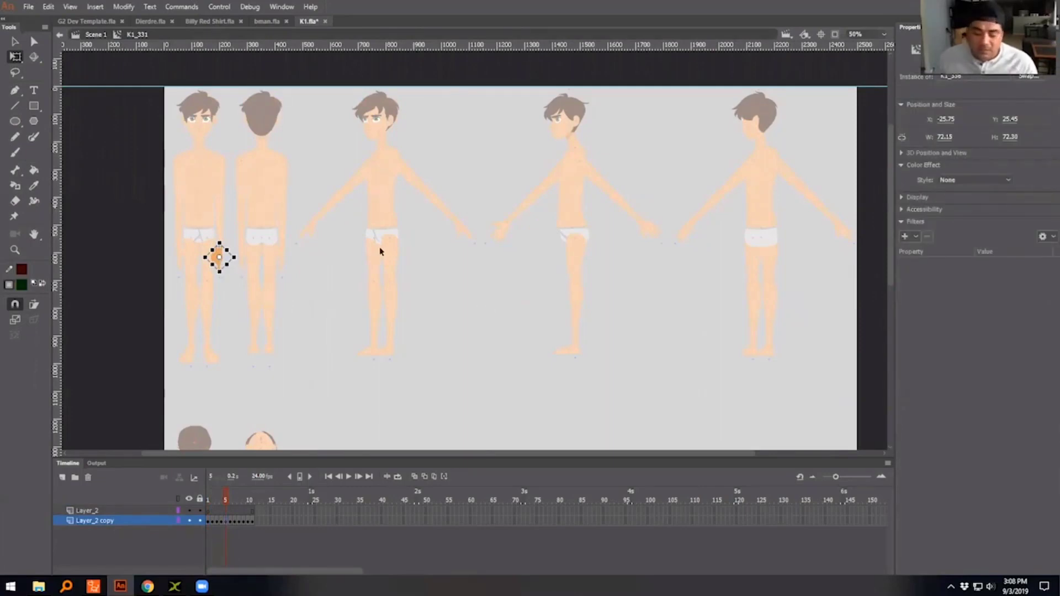
double_click(340, 255)
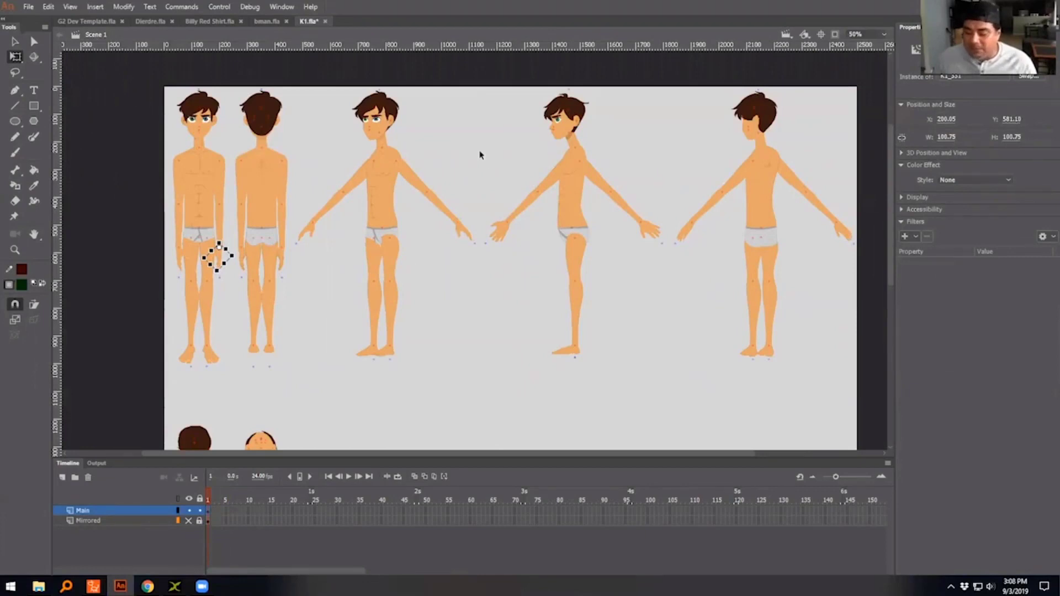
click(478, 148)
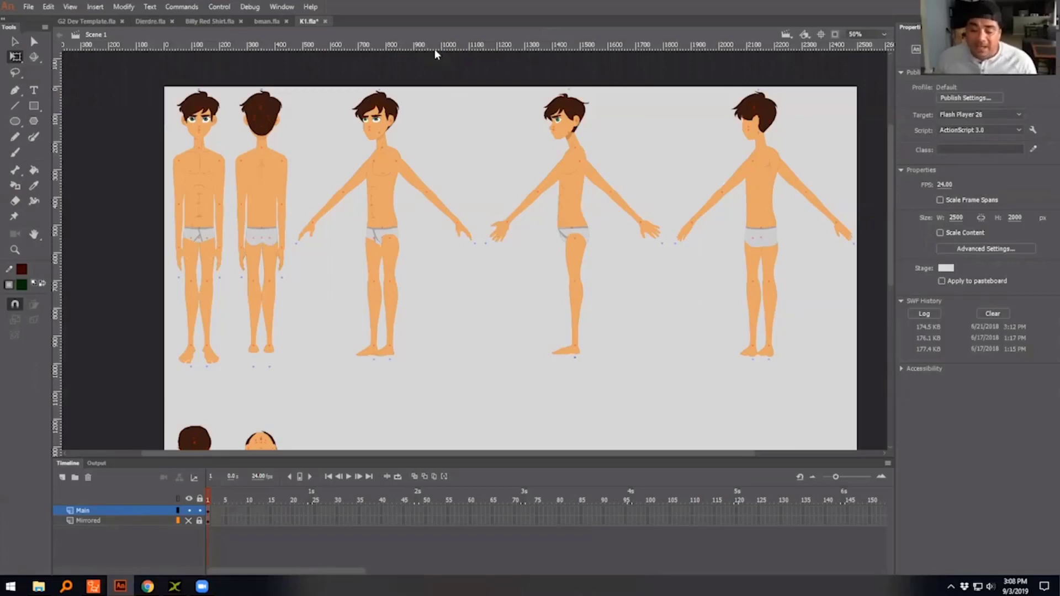
- Open the Puppet Producer extension and bring the timeline back into view
click(289, 7)
mouse_move(425, 48)
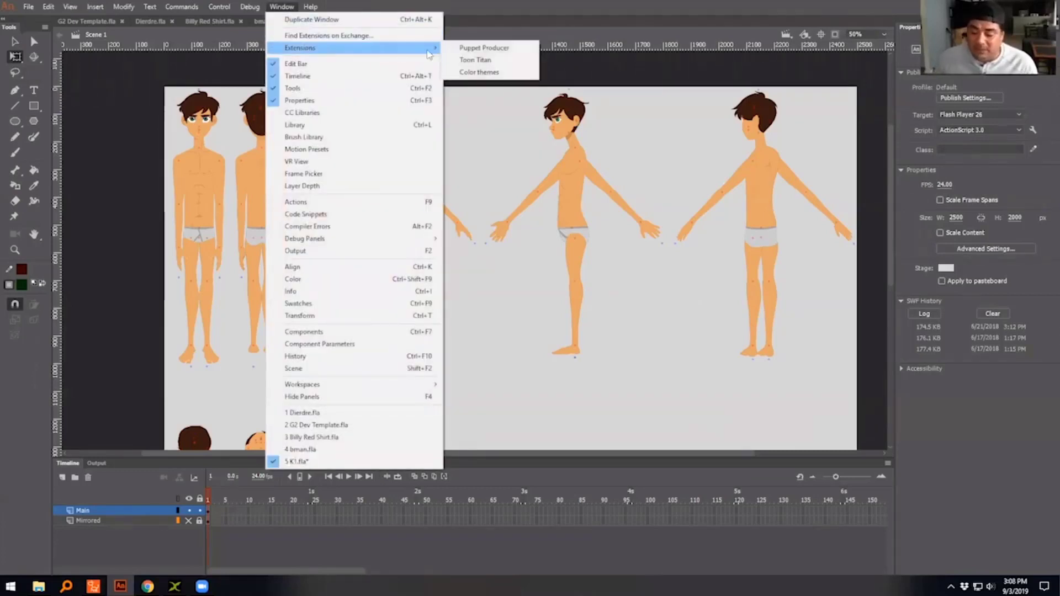
click(486, 49)
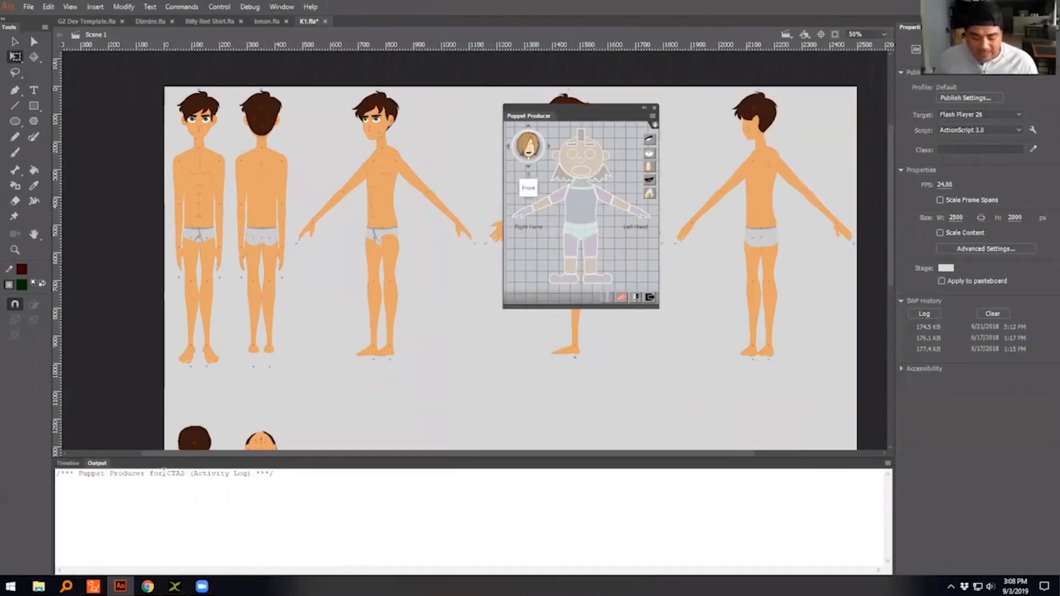
click(68, 463)
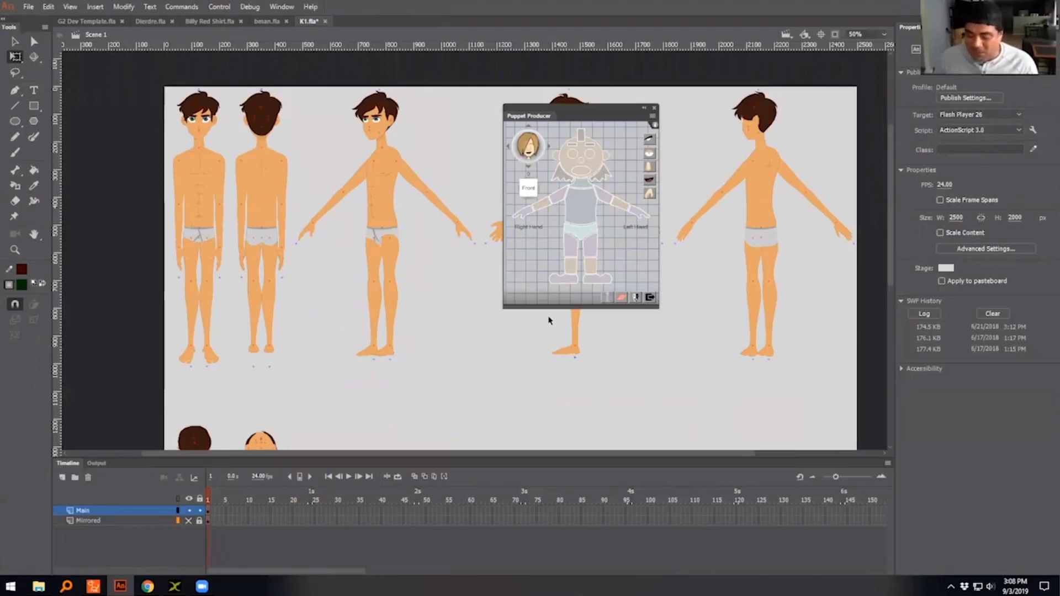
- Create a new blank 1280 × 720 px document at 30 fps
click(29, 7)
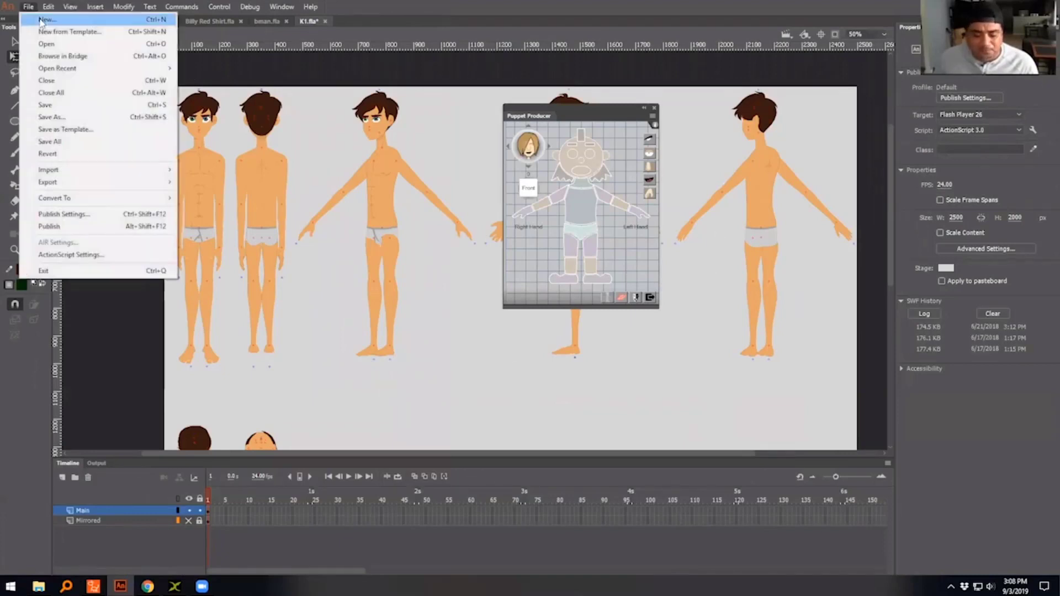
click(216, 54)
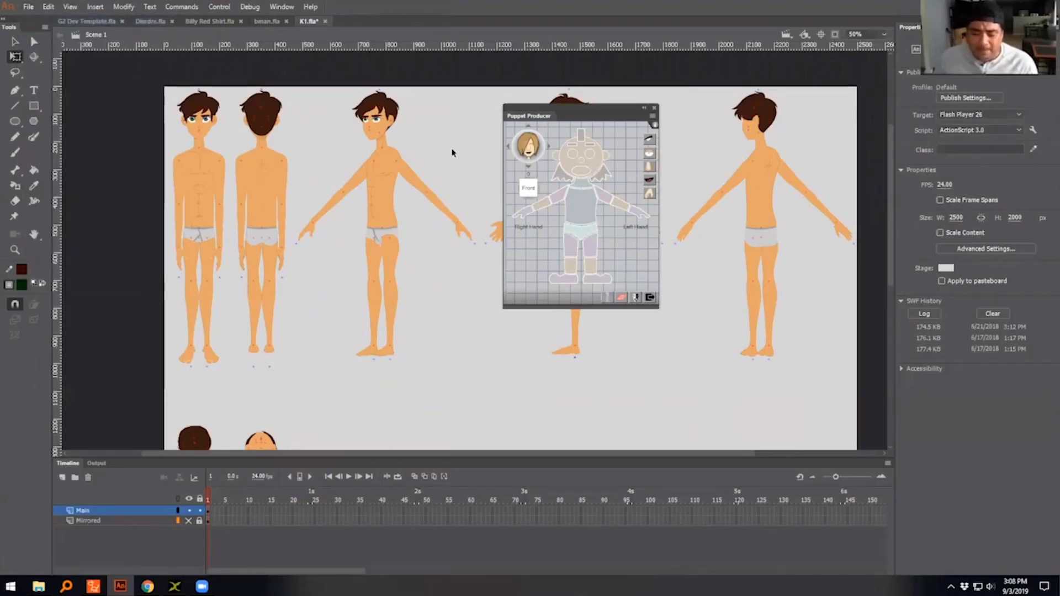
key(ctrl+Return)
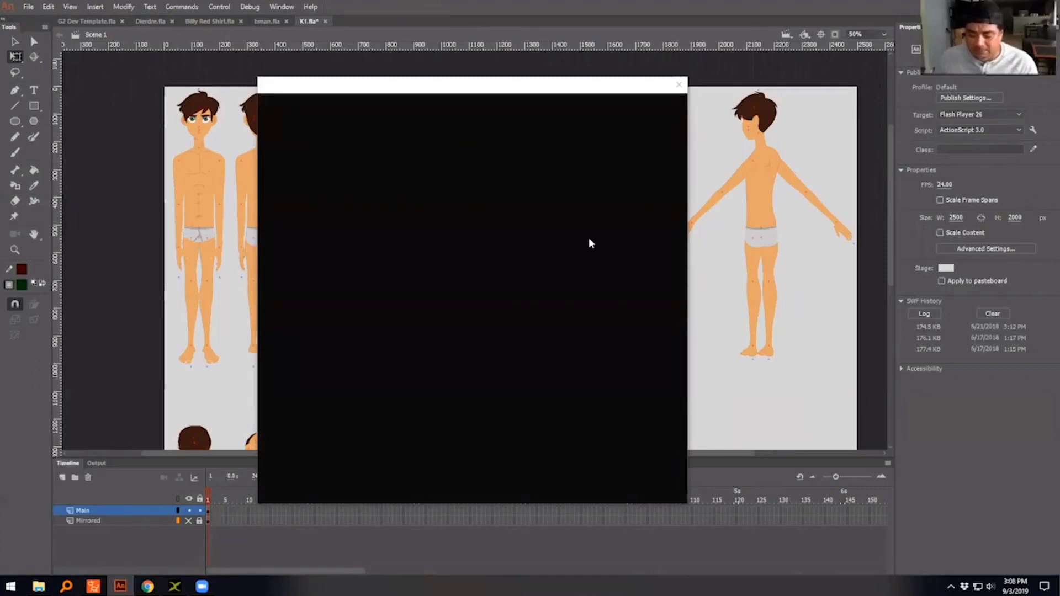
click(643, 383)
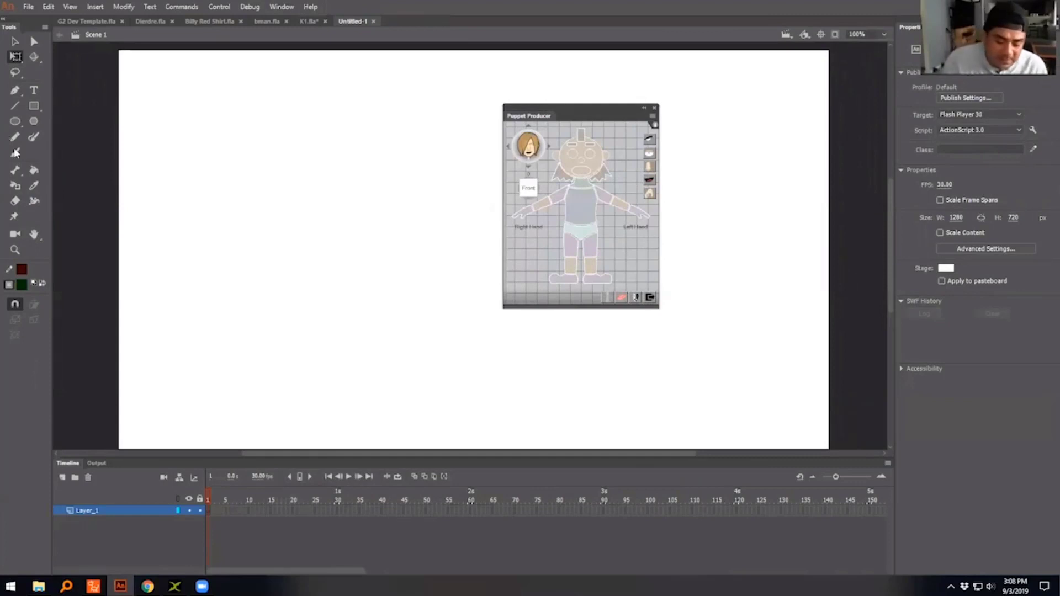
- Paint a hatched oval torso with a separate upper arm, forearm and hand beside it, using the brush in dark green
click(15, 153)
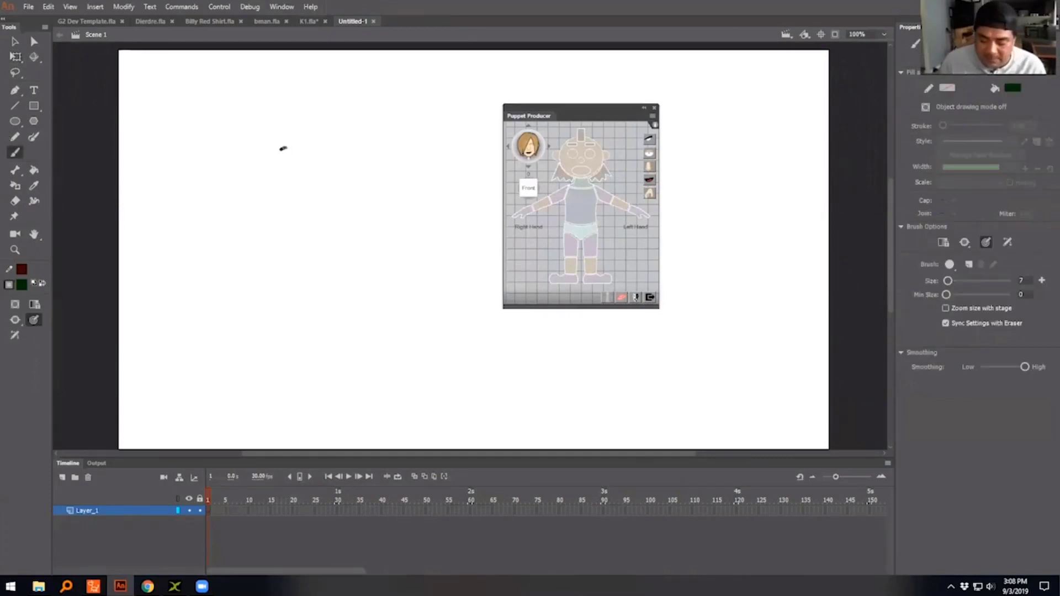
mouse_move(281, 146)
mouse_down()
mouse_move(301, 236)
mouse_move(288, 147)
mouse_move(276, 226)
mouse_move(318, 232)
mouse_up()
mouse_move(251, 152)
mouse_down()
mouse_move(214, 182)
mouse_move(253, 152)
mouse_up()
drag(194, 208, 173, 224)
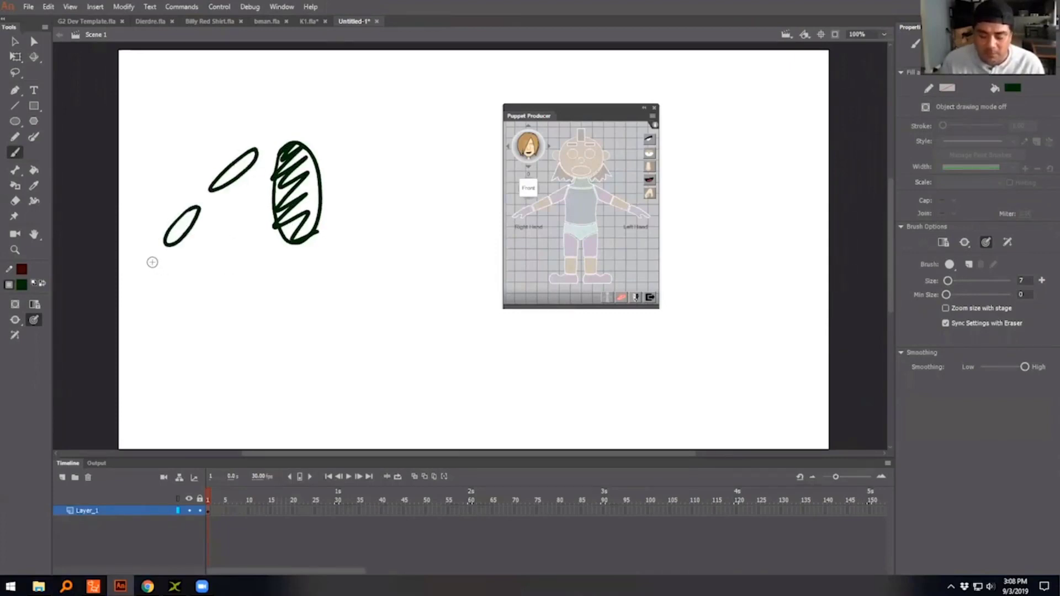
mouse_move(151, 260)
mouse_down()
mouse_move(141, 281)
mouse_move(157, 279)
mouse_move(150, 259)
mouse_up()
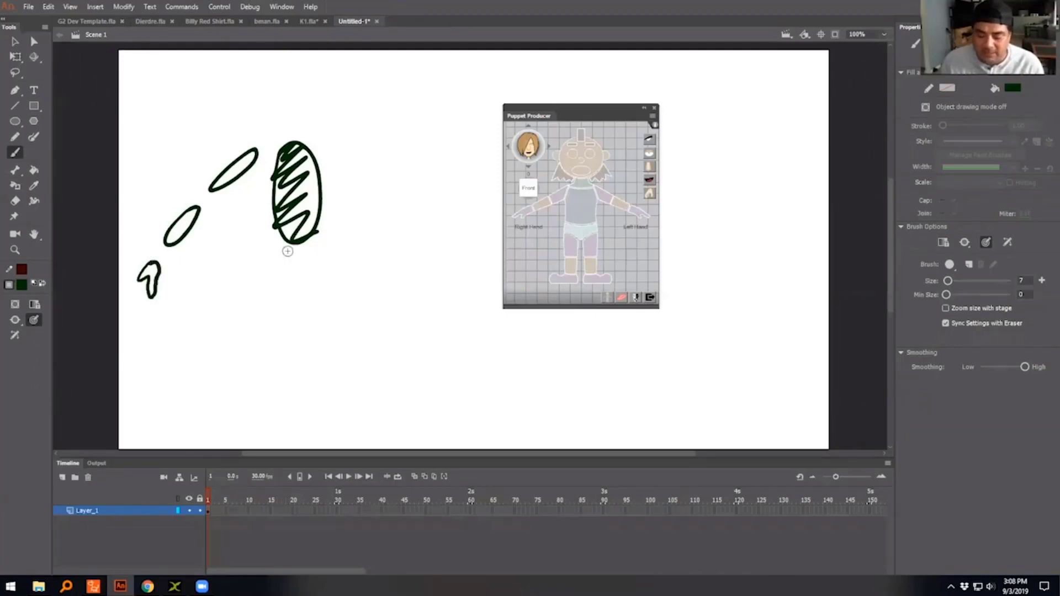
- Paint a hip, thigh, shin and foot as separate shapes below the torso
mouse_move(272, 261)
mouse_down()
mouse_move(274, 317)
mouse_move(277, 266)
mouse_move(268, 270)
mouse_move(301, 257)
mouse_up()
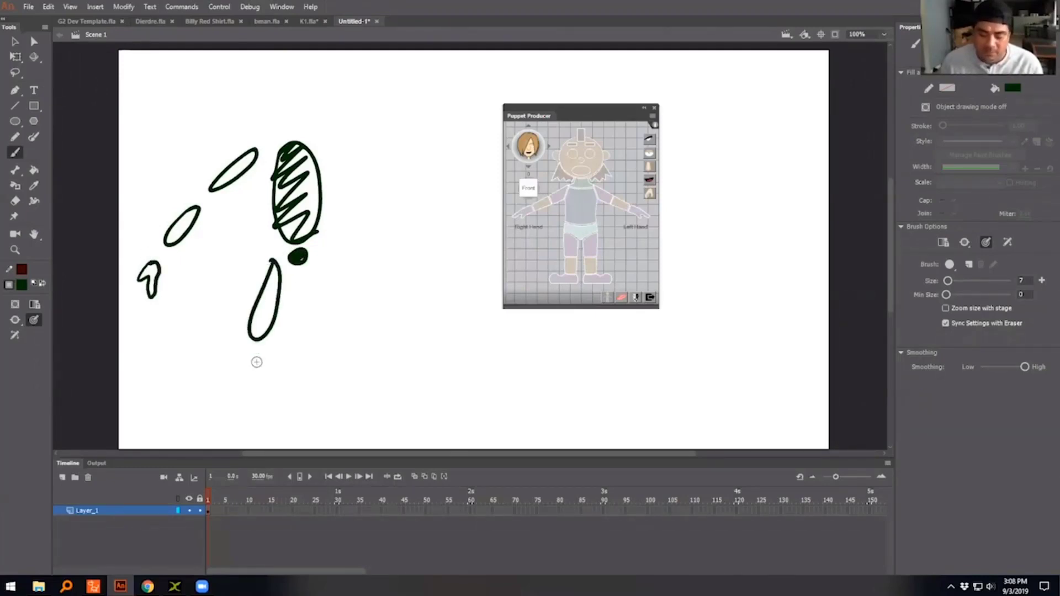
mouse_move(255, 355)
mouse_down()
mouse_move(264, 367)
mouse_move(255, 389)
mouse_up()
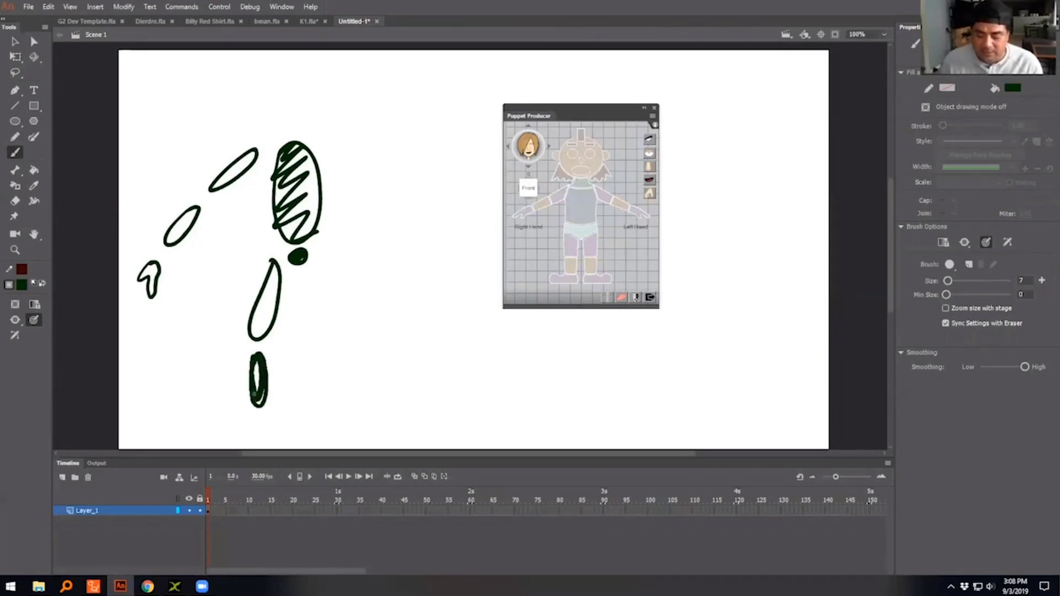
mouse_move(247, 426)
mouse_down()
mouse_move(267, 423)
mouse_move(252, 429)
mouse_up()
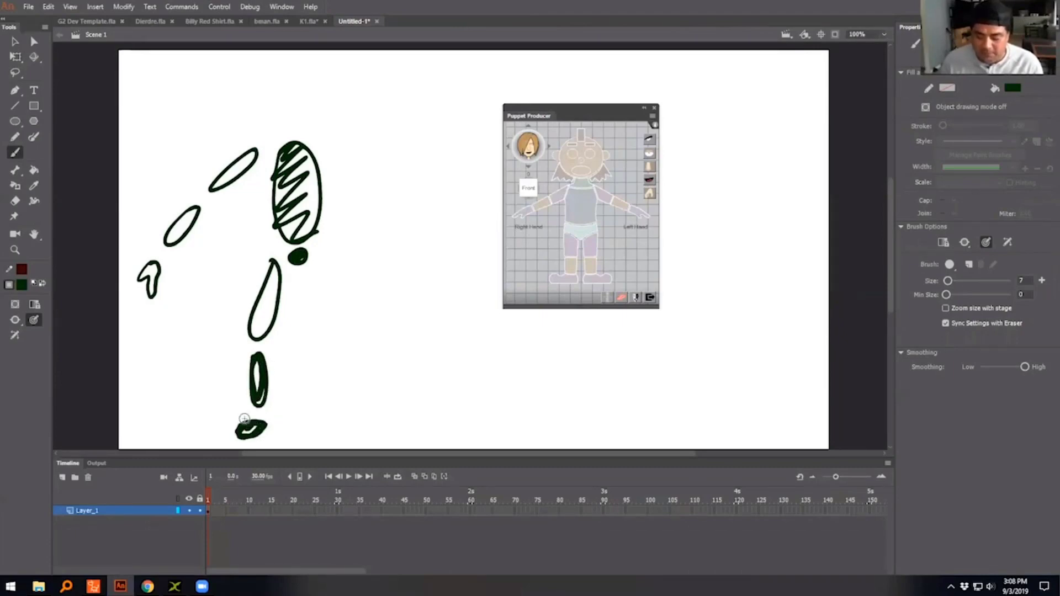
- Paint a neck and head above the torso, and fill in the arm, hand and thigh outlines
drag(290, 116, 292, 124)
mouse_move(295, 62)
mouse_down()
mouse_move(286, 83)
mouse_move(302, 91)
mouse_move(291, 69)
mouse_move(294, 77)
mouse_up()
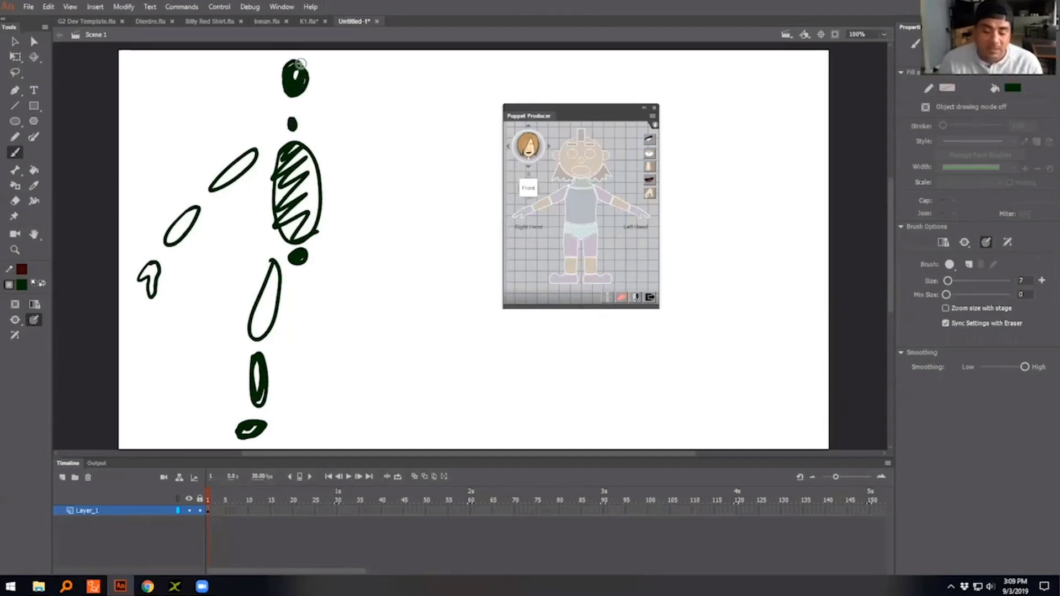
mouse_move(251, 154)
mouse_down()
mouse_move(171, 240)
mouse_move(190, 216)
mouse_up()
mouse_move(267, 268)
mouse_down()
mouse_move(257, 326)
mouse_move(265, 315)
mouse_up()
drag(154, 289, 135, 274)
- Select the whole head drawing and convert it to a symbol
click(15, 41)
mouse_move(328, 47)
mouse_down()
mouse_move(281, 98)
mouse_move(260, 101)
mouse_up()
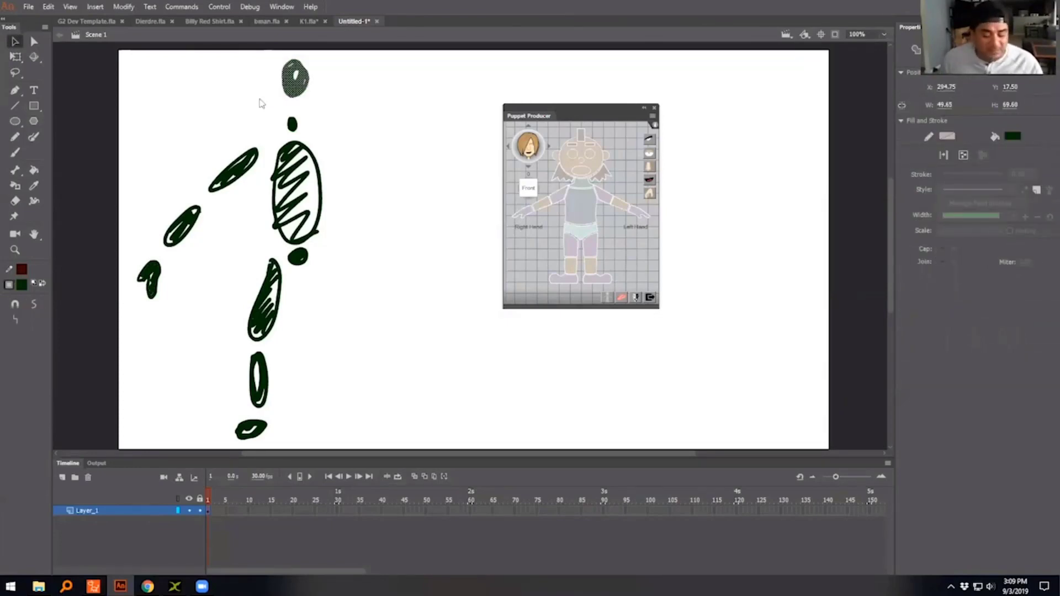
key(F8)
key(Return)
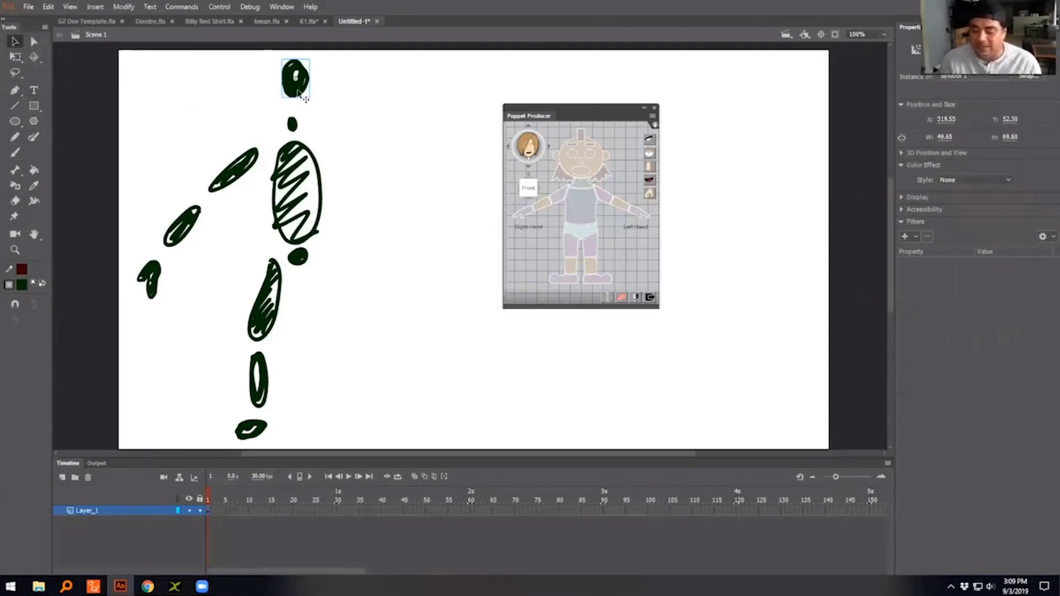
- Assign the head symbol as the puppet's face, and place its red pivot marker at the chin and the blue marker above the head
click(596, 170)
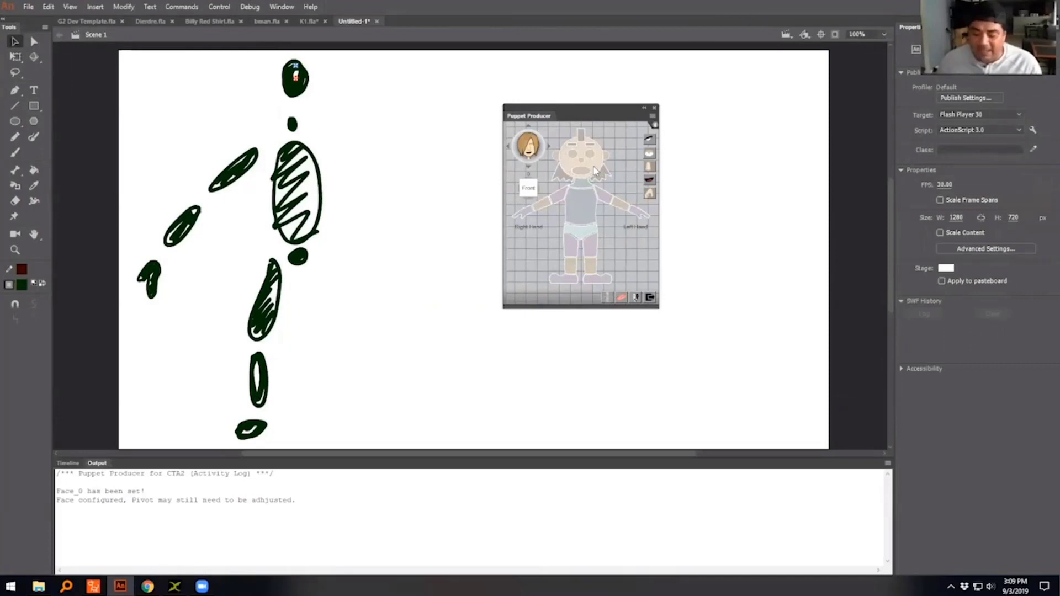
click(296, 80)
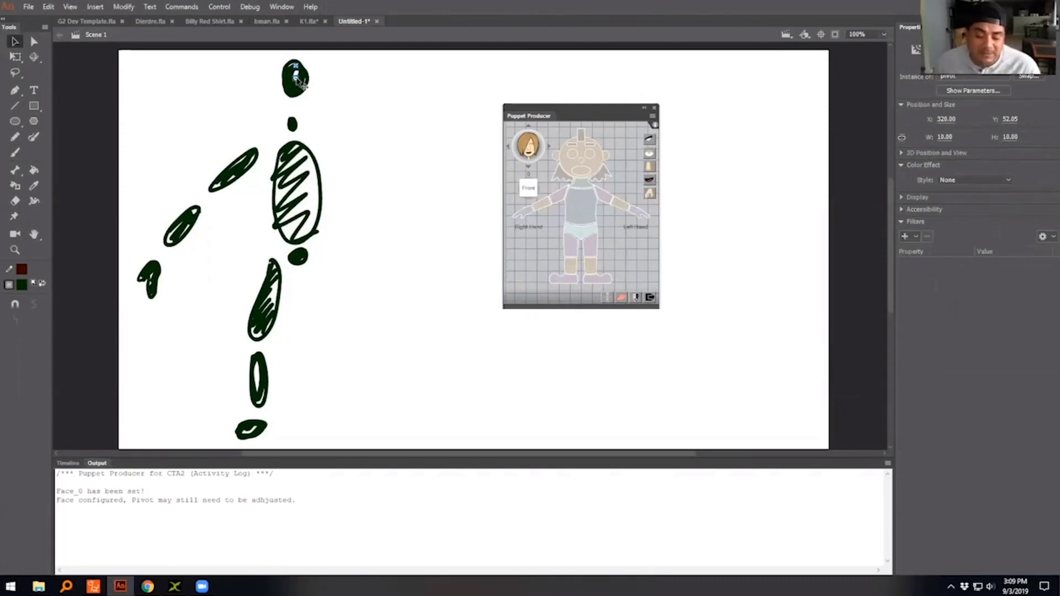
mouse_move(297, 78)
mouse_down()
mouse_move(297, 99)
mouse_move(296, 56)
mouse_up()
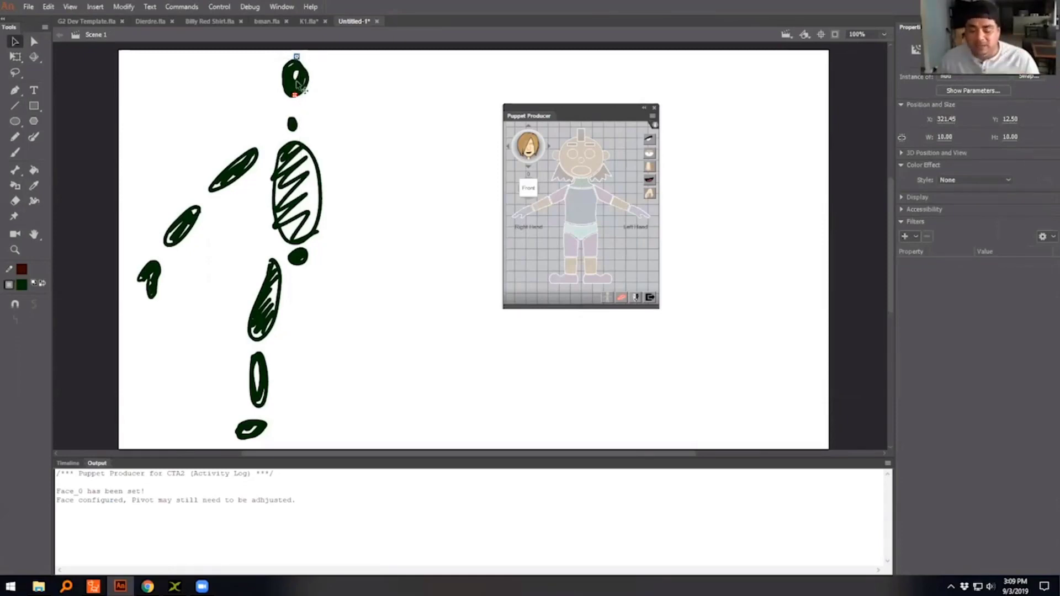
- Assign the neck shape as the puppet's neck and move its pivot marker to the base of the neck
click(293, 124)
drag(312, 112, 275, 143)
click(586, 188)
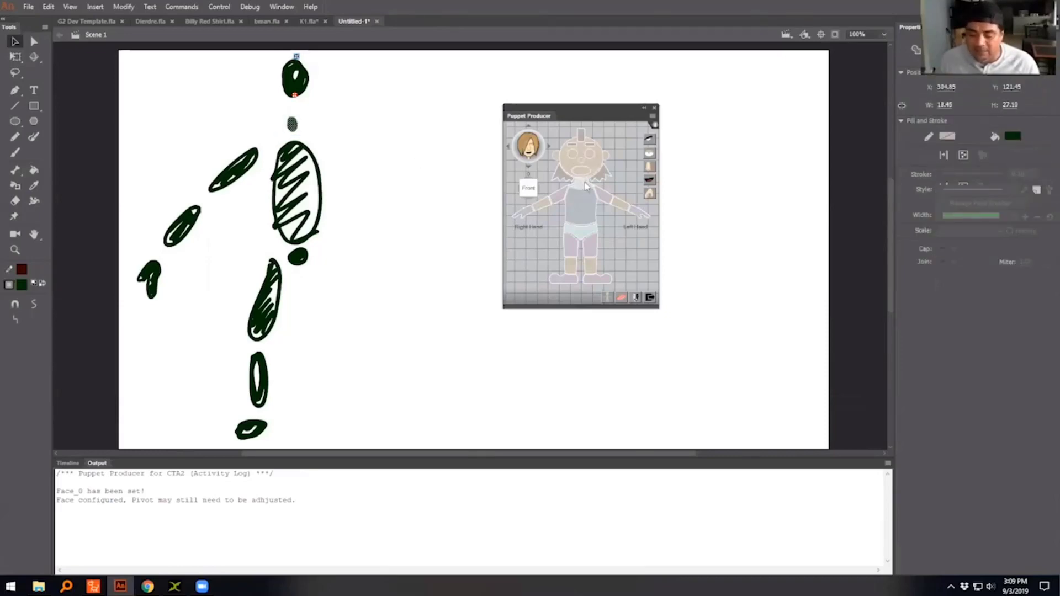
drag(294, 124, 291, 131)
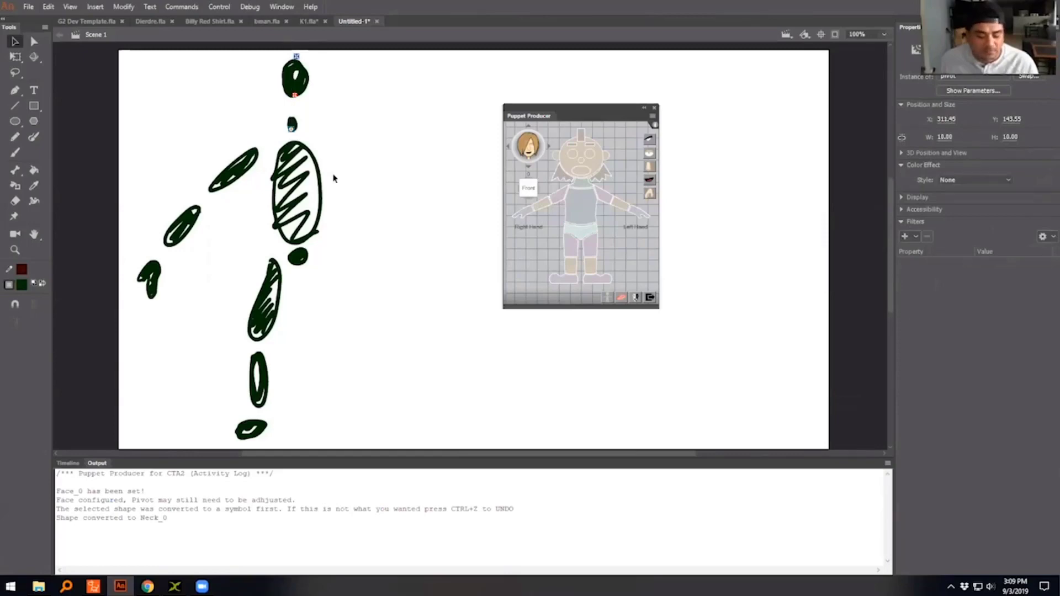
click(267, 141)
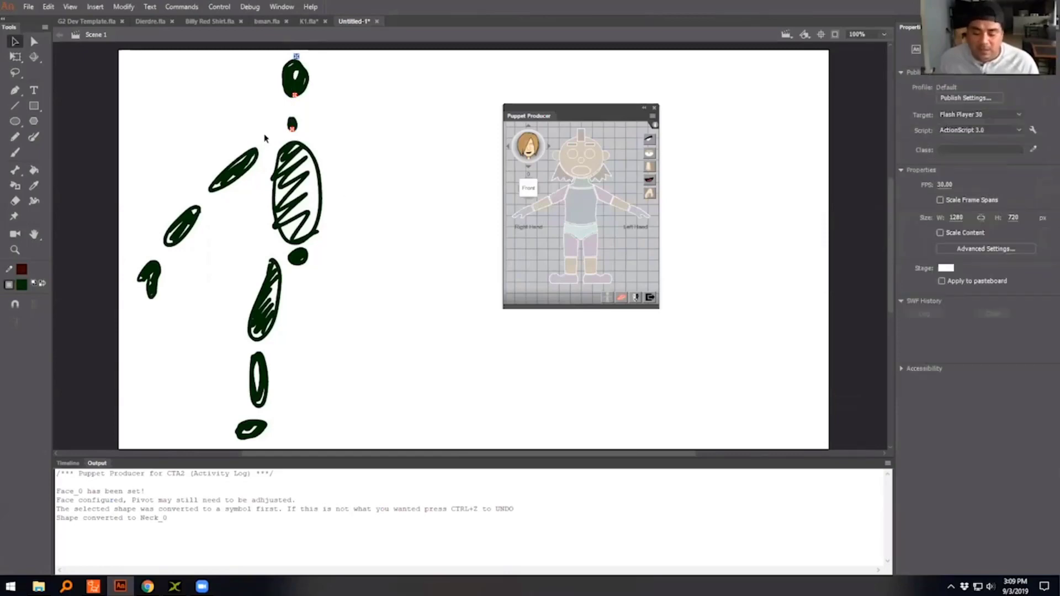
- Convert the drawn upper arm, forearm and hand into three separate symbols
mouse_move(198, 127)
mouse_down()
mouse_move(219, 193)
mouse_move(263, 203)
mouse_up()
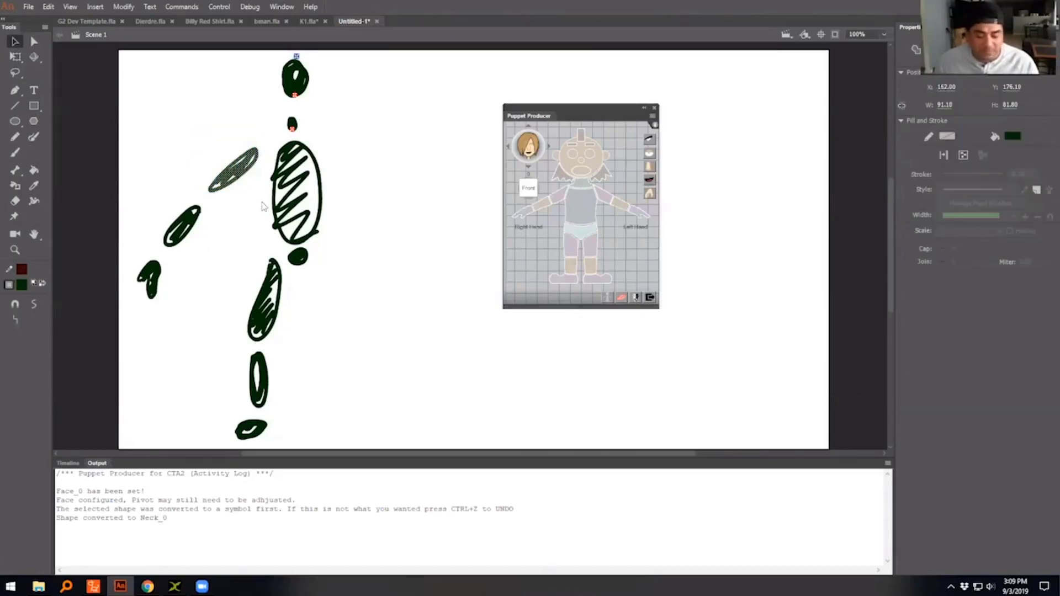
key(F8)
click(208, 29)
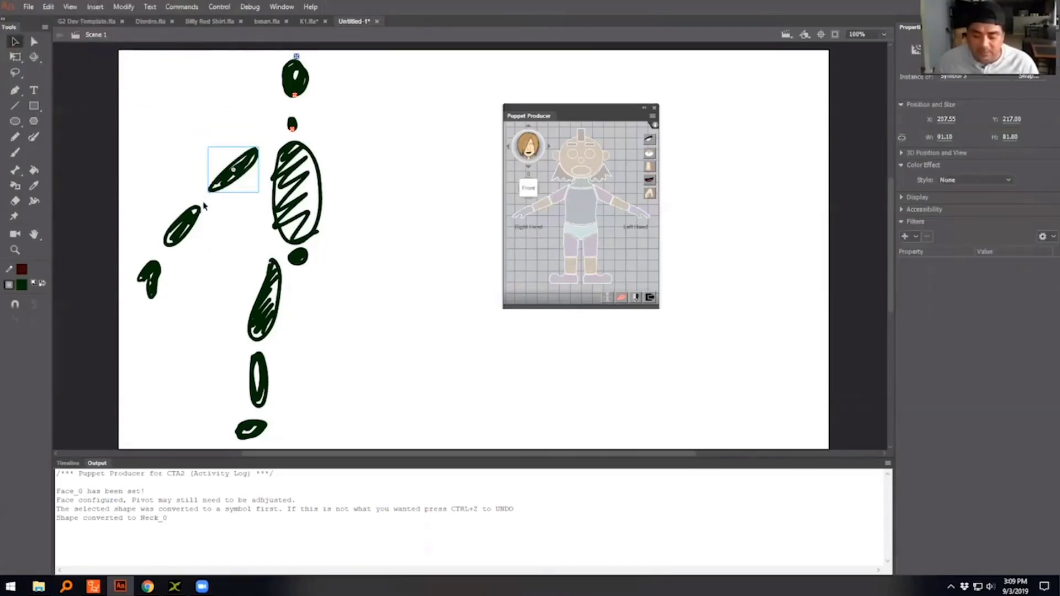
drag(206, 203, 156, 253)
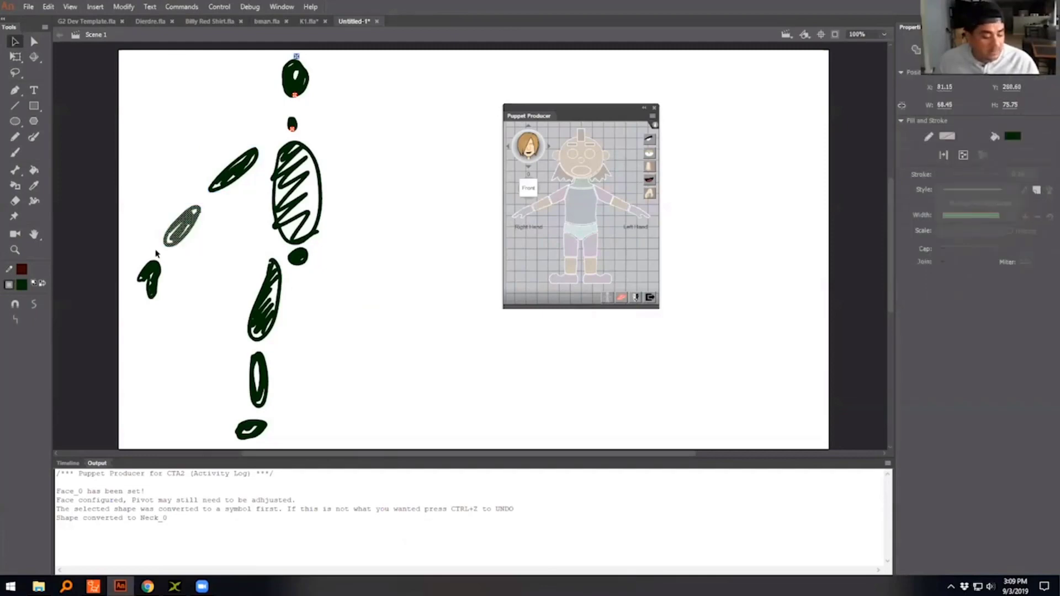
key(F8)
click(208, 29)
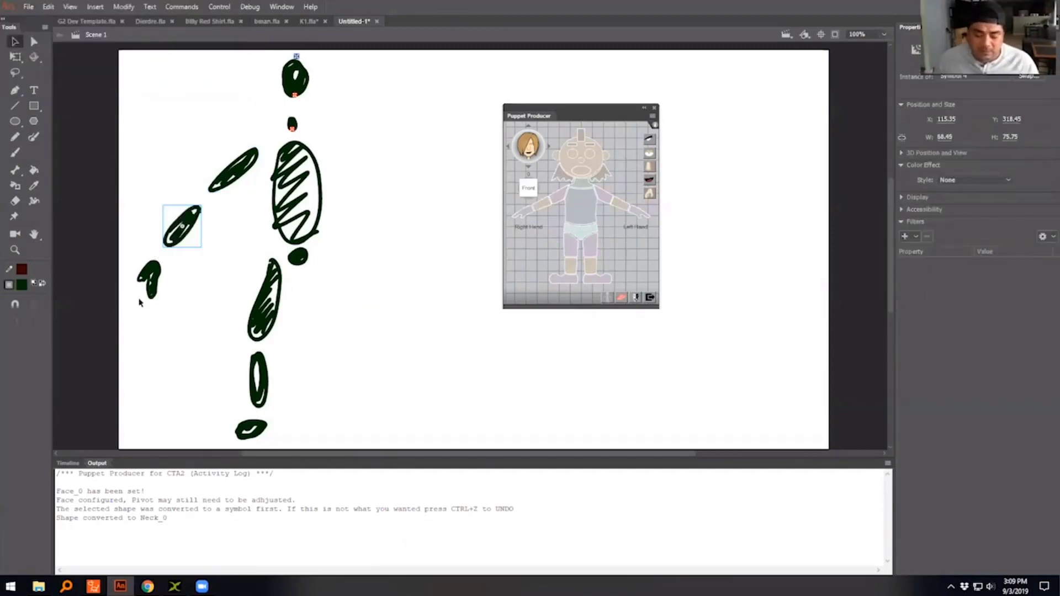
drag(174, 253, 121, 324)
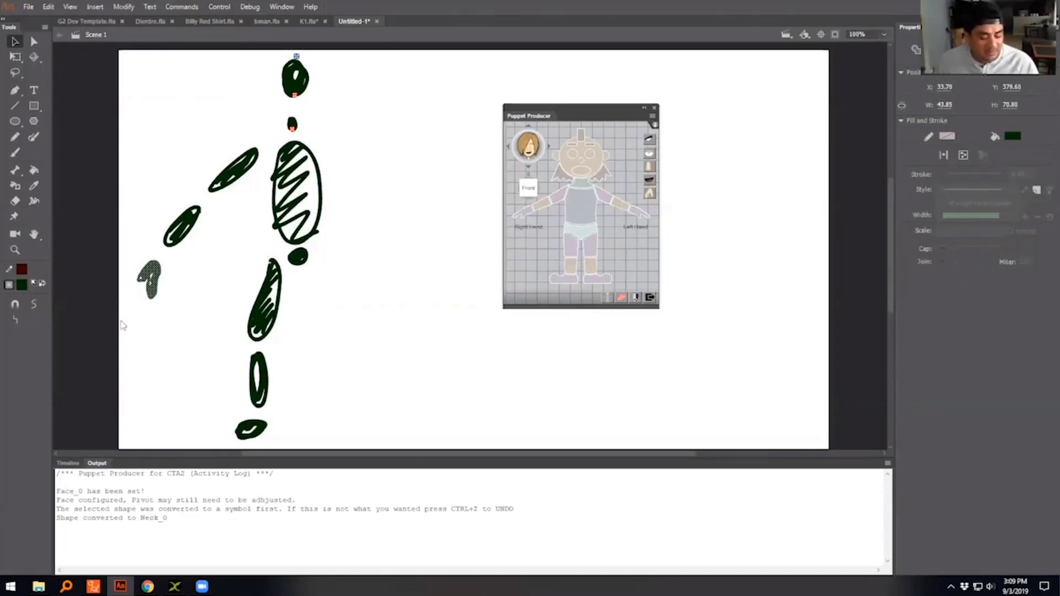
key(F8)
key(Return)
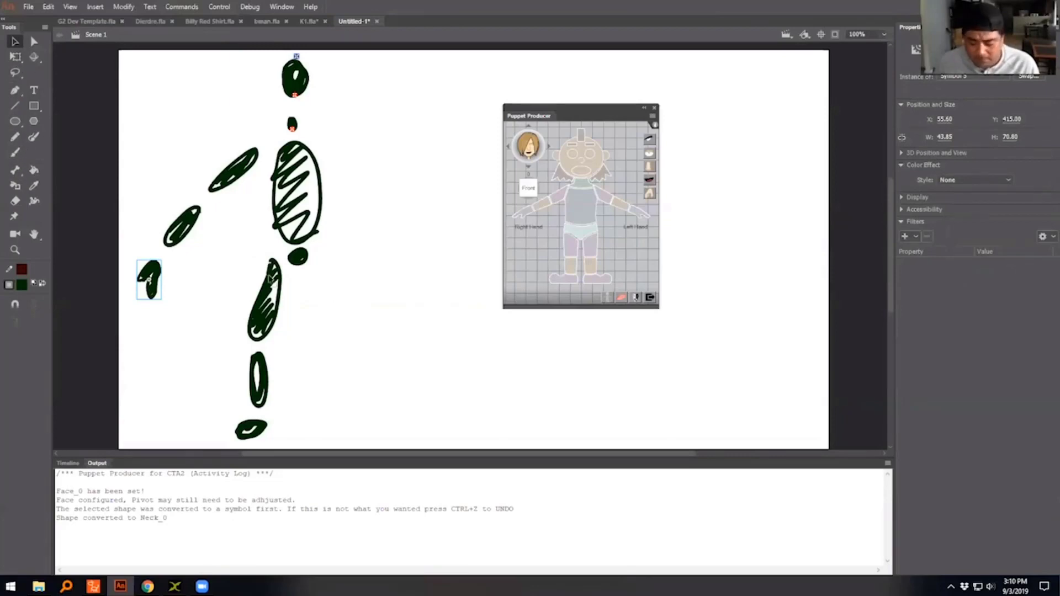
- Select the thigh, lower leg and foot shapes one at a time with the Lasso tool and convert each to its own symbol
click(17, 72)
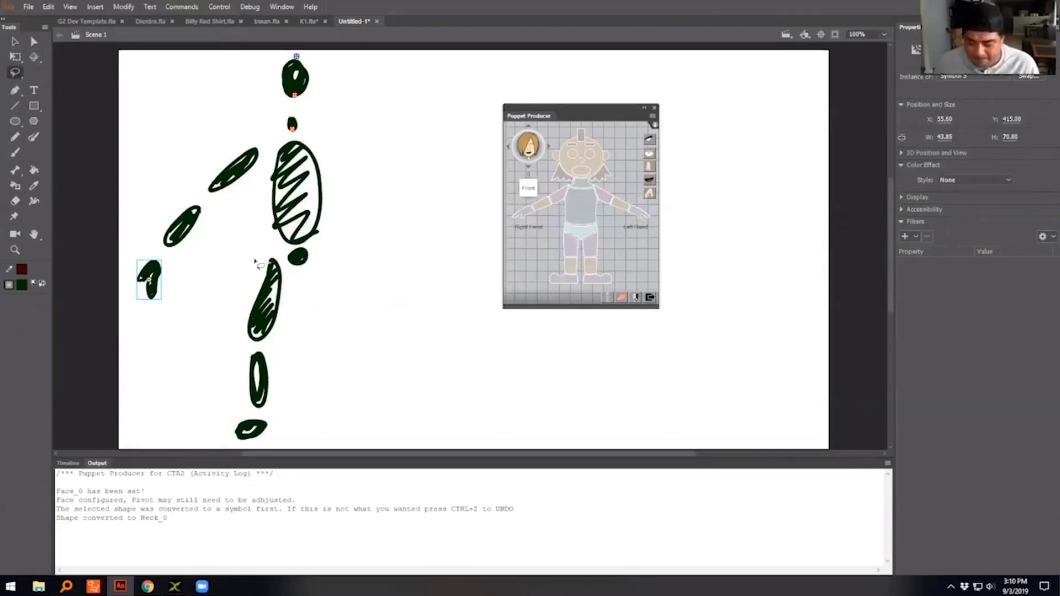
mouse_move(288, 278)
mouse_down()
mouse_move(260, 251)
mouse_move(232, 331)
mouse_move(242, 347)
mouse_move(268, 351)
mouse_move(296, 297)
mouse_up()
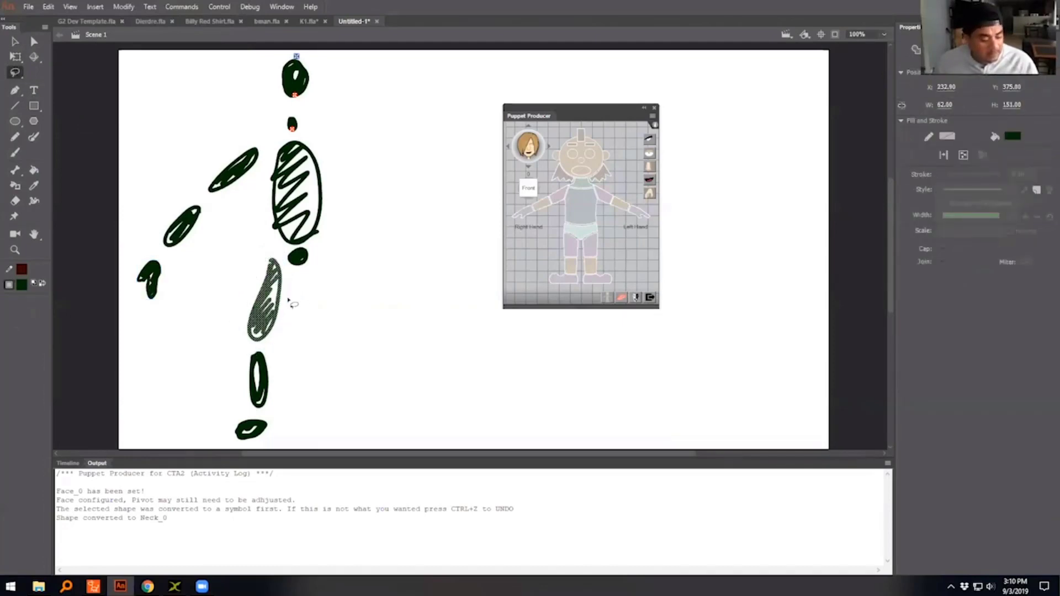
key(F8)
click(211, 31)
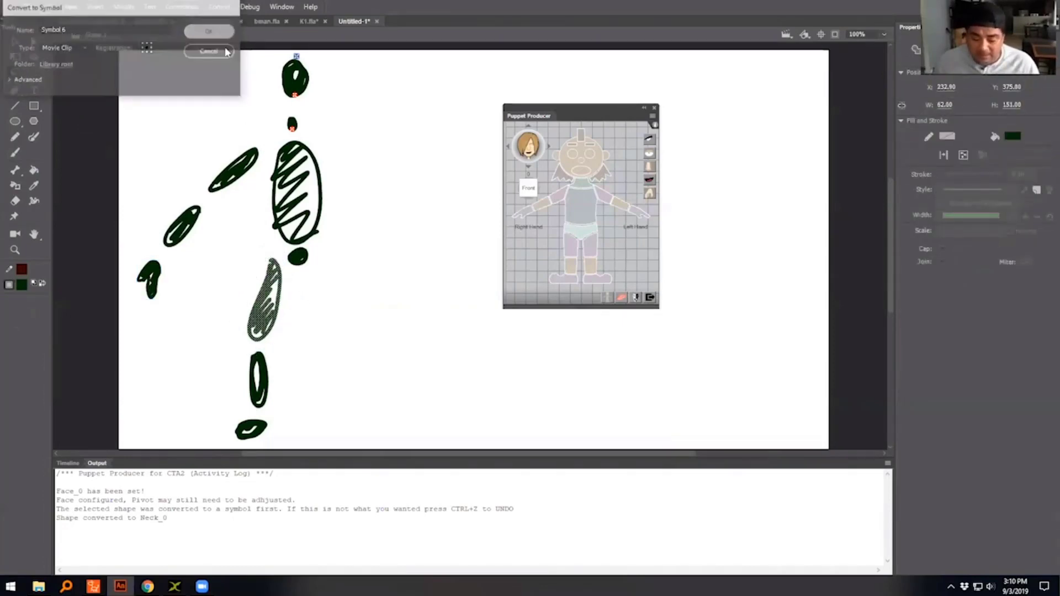
mouse_move(279, 353)
mouse_down()
mouse_move(240, 356)
mouse_move(234, 409)
mouse_move(264, 419)
mouse_move(285, 400)
mouse_move(290, 365)
mouse_up()
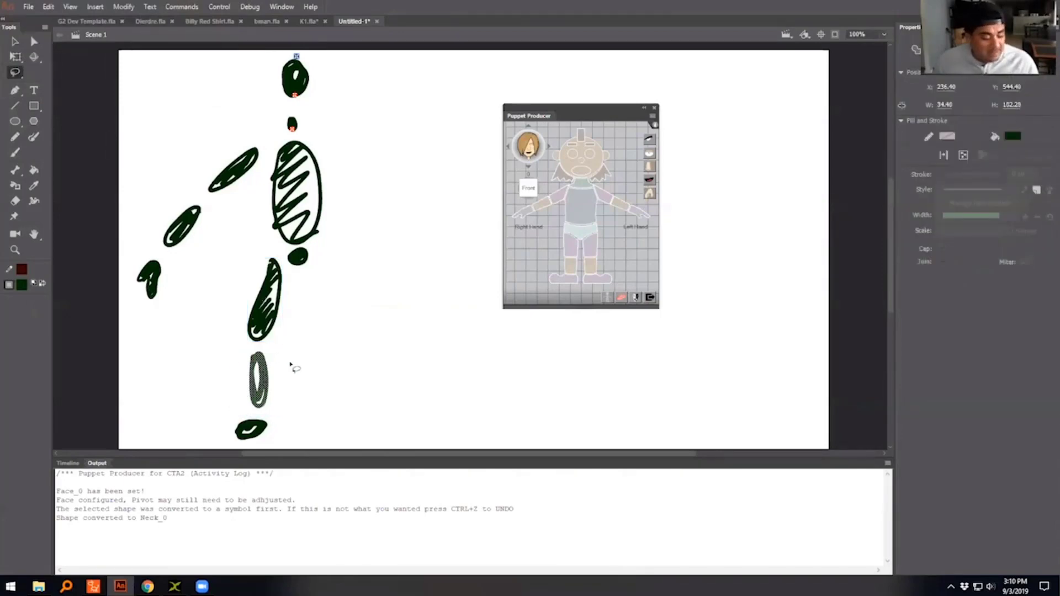
key(F8)
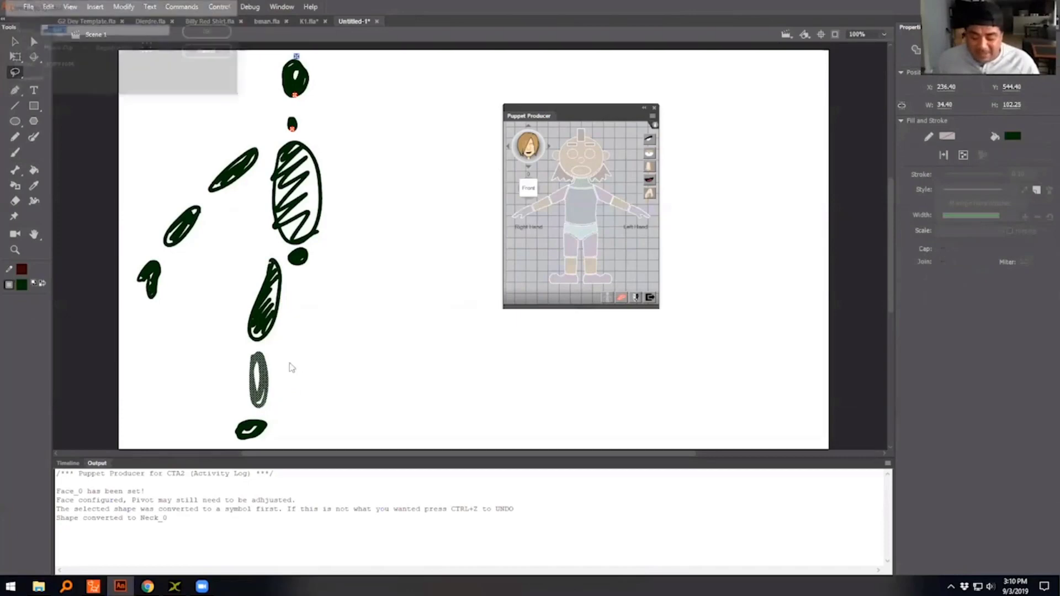
click(204, 31)
mouse_move(290, 411)
mouse_down()
mouse_move(282, 425)
mouse_move(229, 429)
mouse_move(307, 433)
mouse_move(302, 426)
mouse_up()
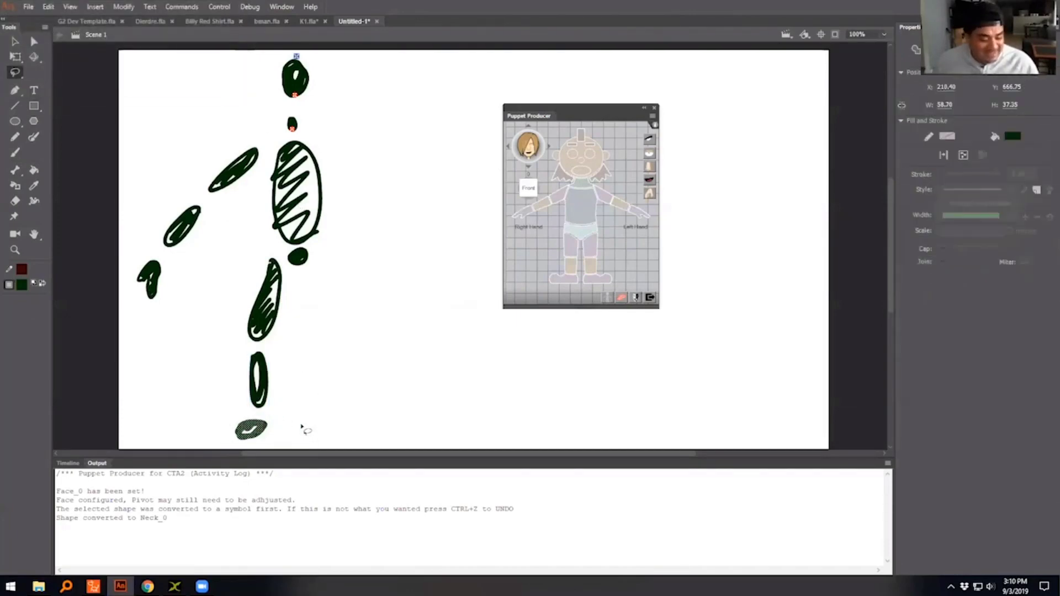
key(F8)
click(209, 32)
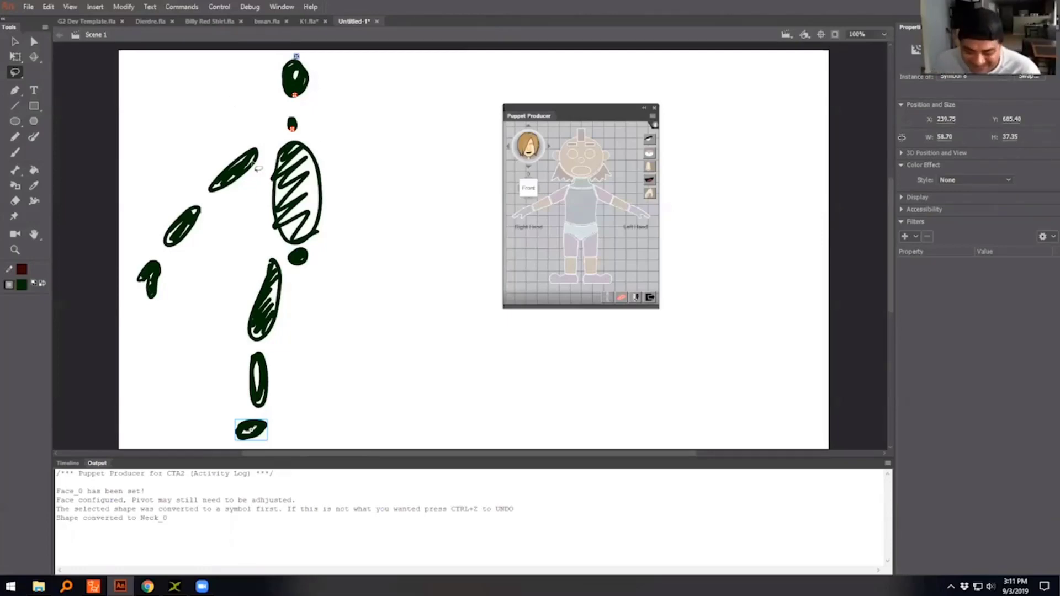
- Convert the small hip shape below the torso to a symbol
click(15, 41)
click(246, 165)
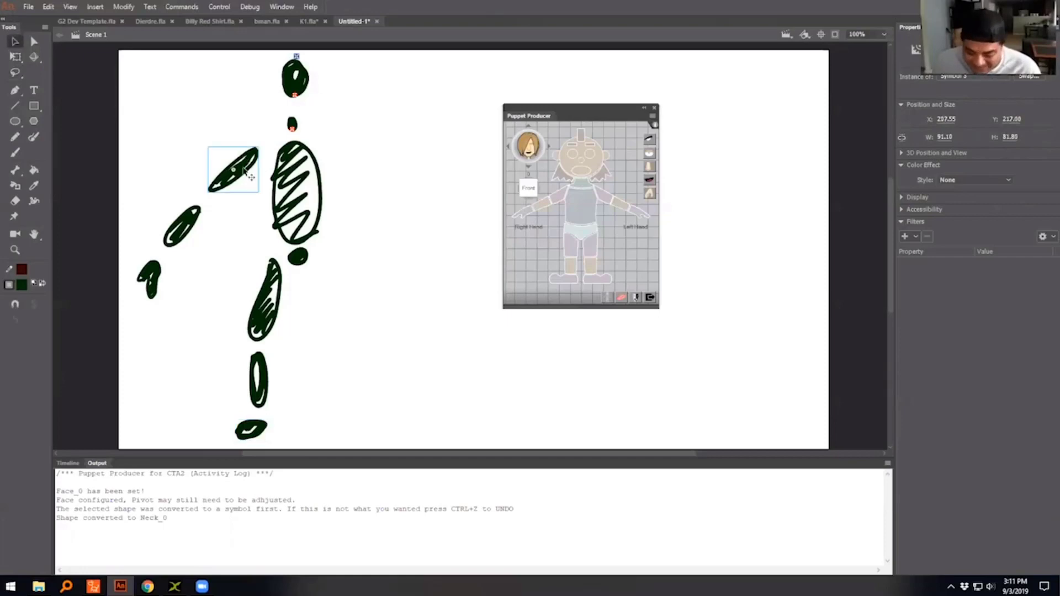
click(299, 259)
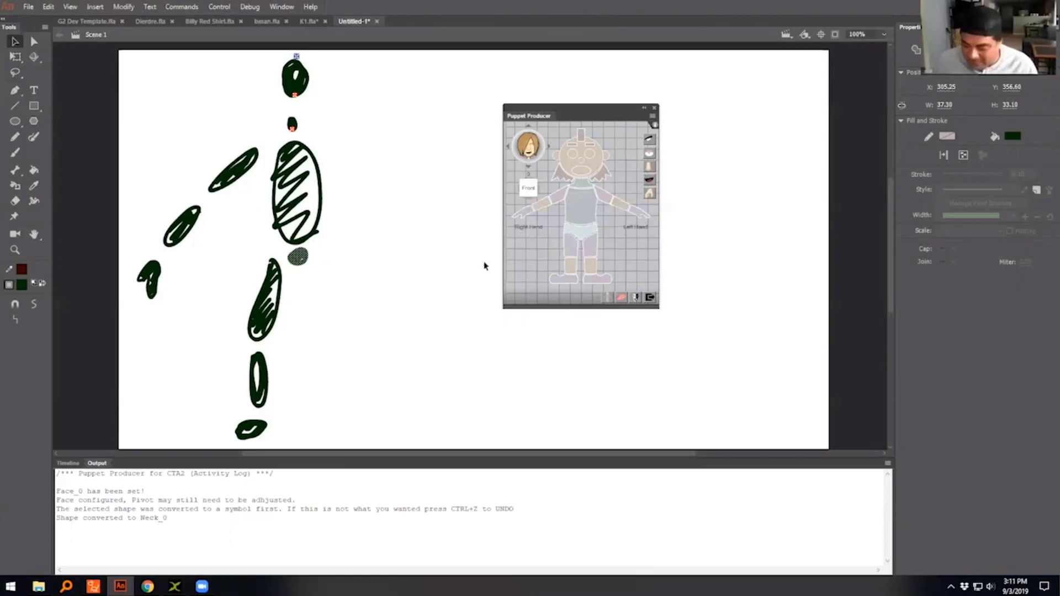
key(F8)
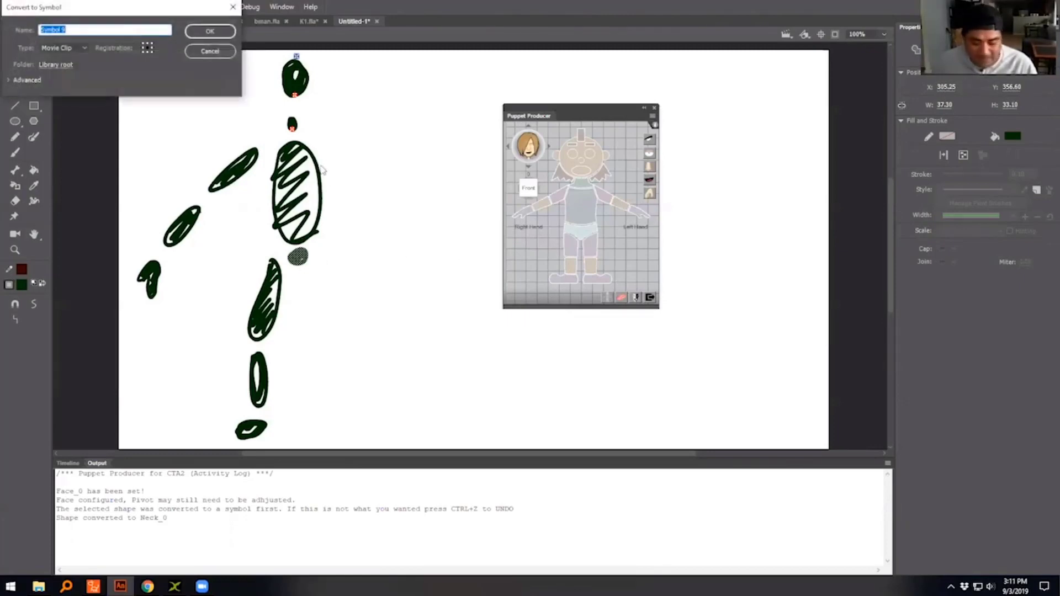
key(Return)
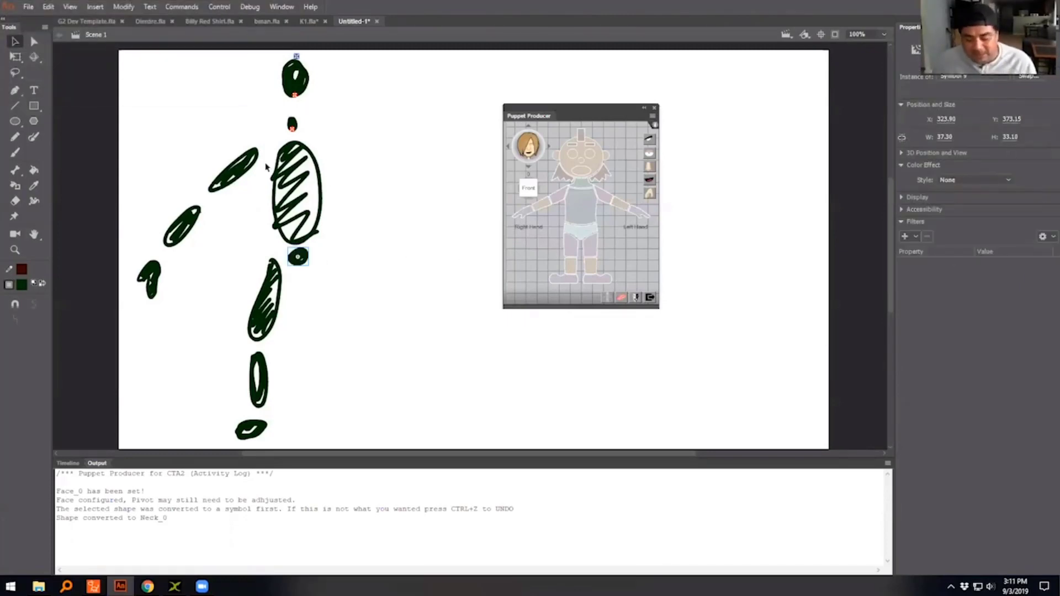
- Select all three arm symbols and all three leg symbols together and duplicate them
click(247, 175)
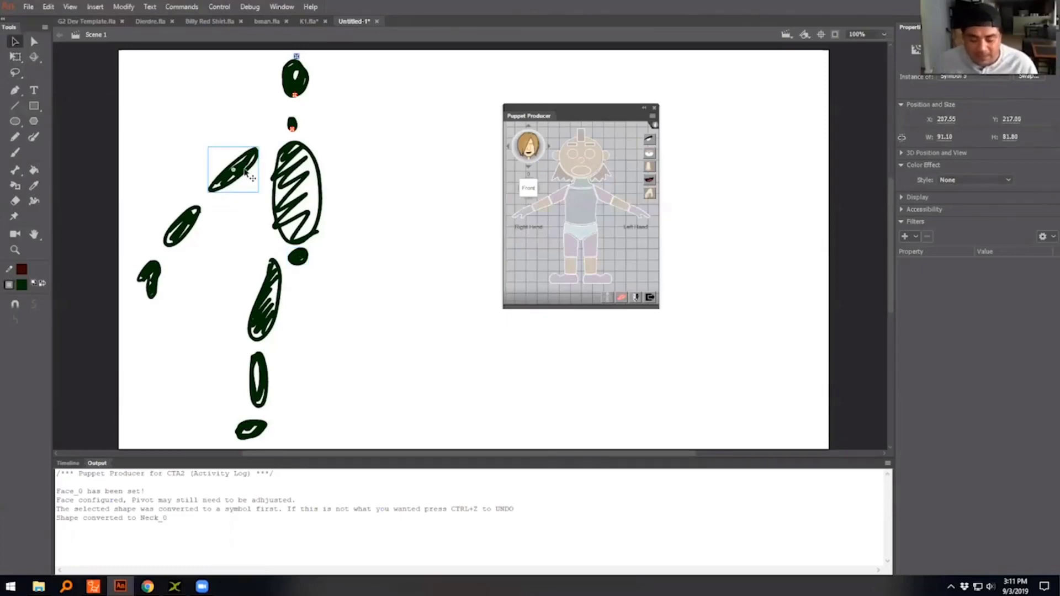
drag(113, 118, 223, 331)
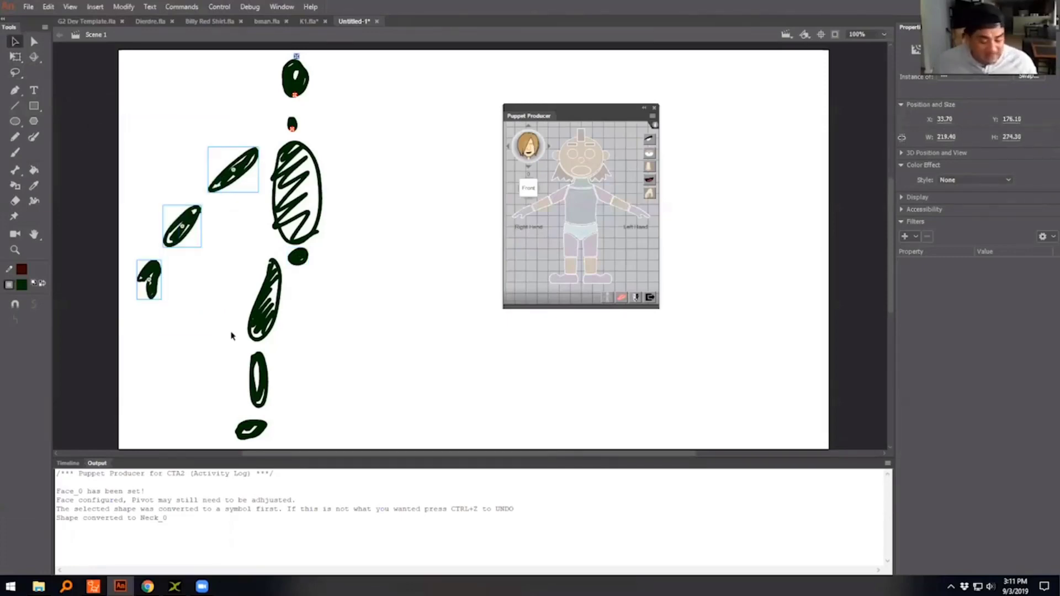
drag(315, 280, 244, 452)
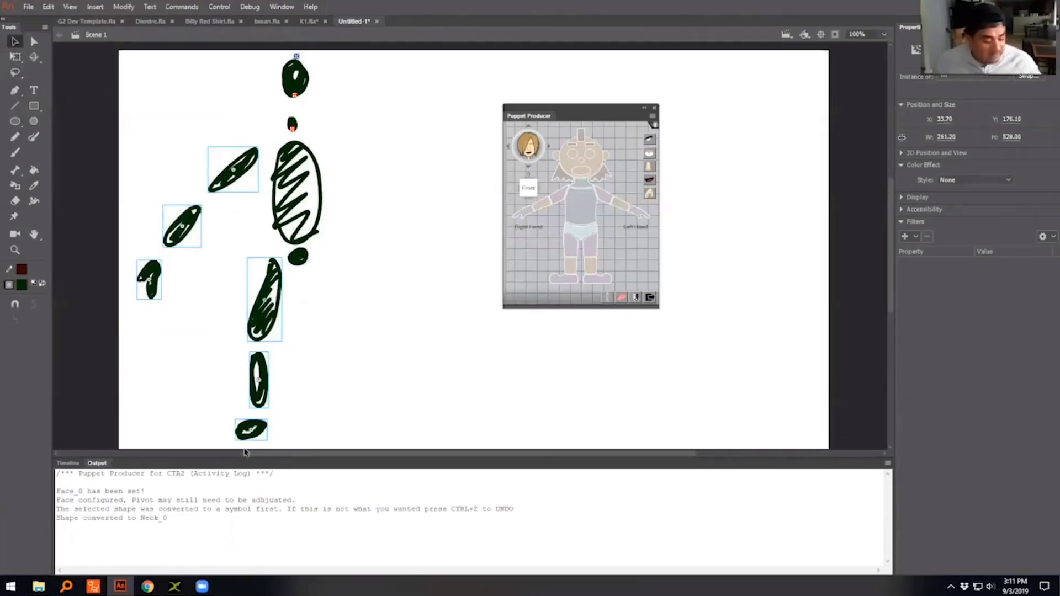
key(shift+Up)
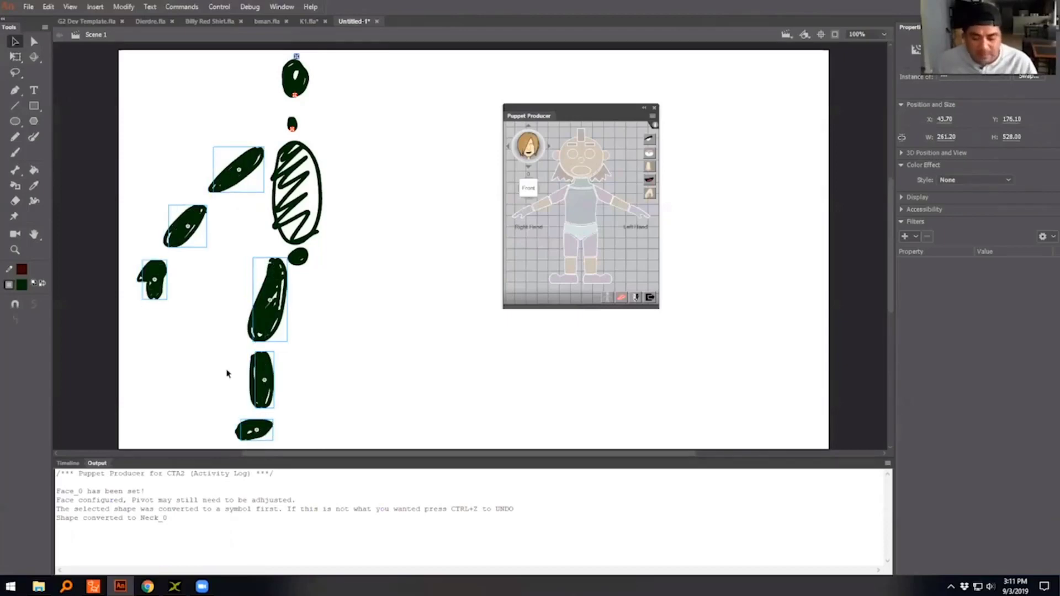
- Flip the duplicated arm and leg symbols horizontally and move them to the opposite side of the torso
click(124, 7)
mouse_move(169, 149)
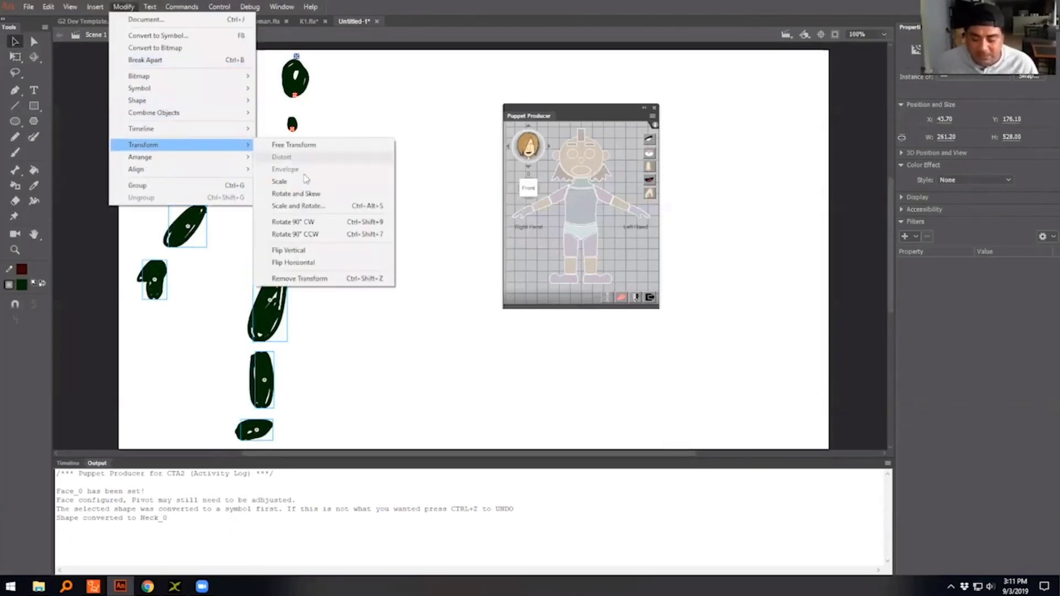
click(301, 265)
key(shift+Right)
key(shift+Right)
key(shift+Right)
key(shift+Right)
key(shift+Right)
key(shift+Right)
key(shift+Right)
key(shift+Right)
key(shift+Right)
key(shift+Right)
key(shift+Right)
key(shift+Right)
key(shift+Right)
key(shift+Right)
key(shift+Right)
key(shift+Right)
key(shift+Right)
key(shift+Right)
key(shift+Right)
key(shift+Right)
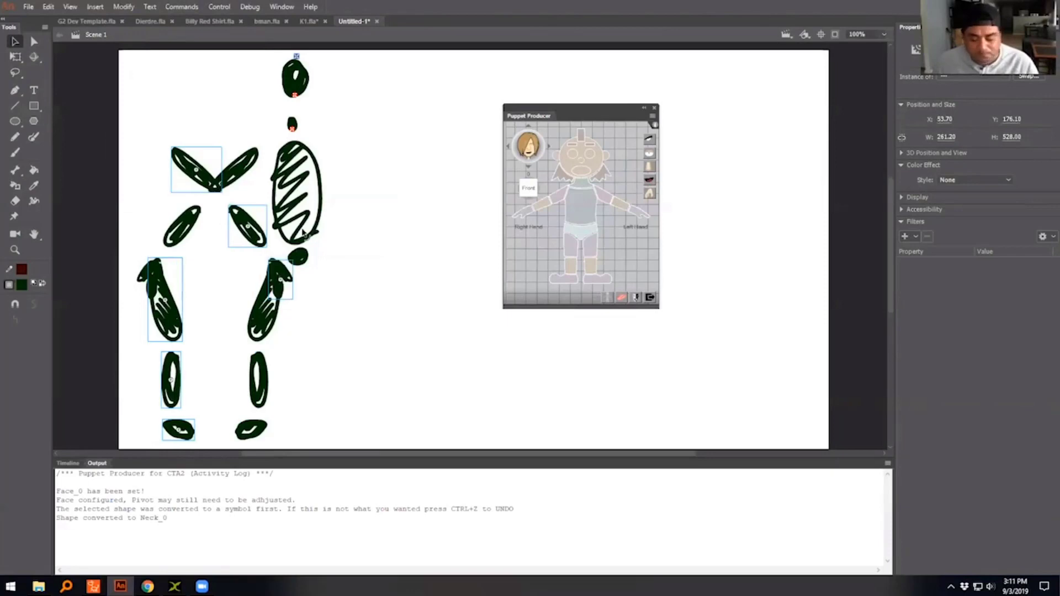
key(shift+Right)
click(321, 234)
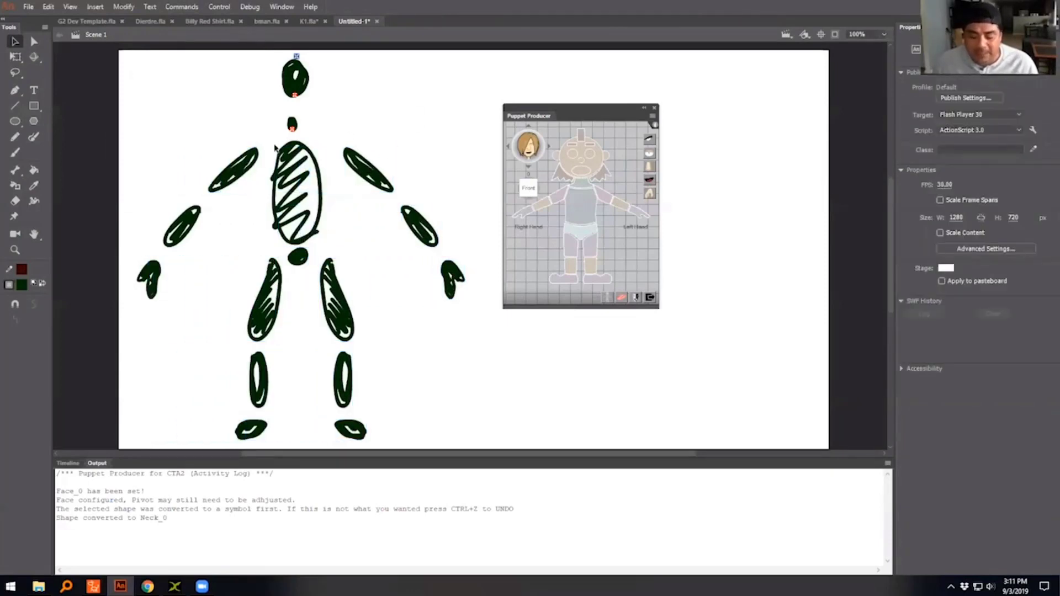
- Assign the original limb symbols as the puppet's right arm, forearm and hand, moving the arm pivot to the shoulder and the forearm pivot to the elbow
click(256, 166)
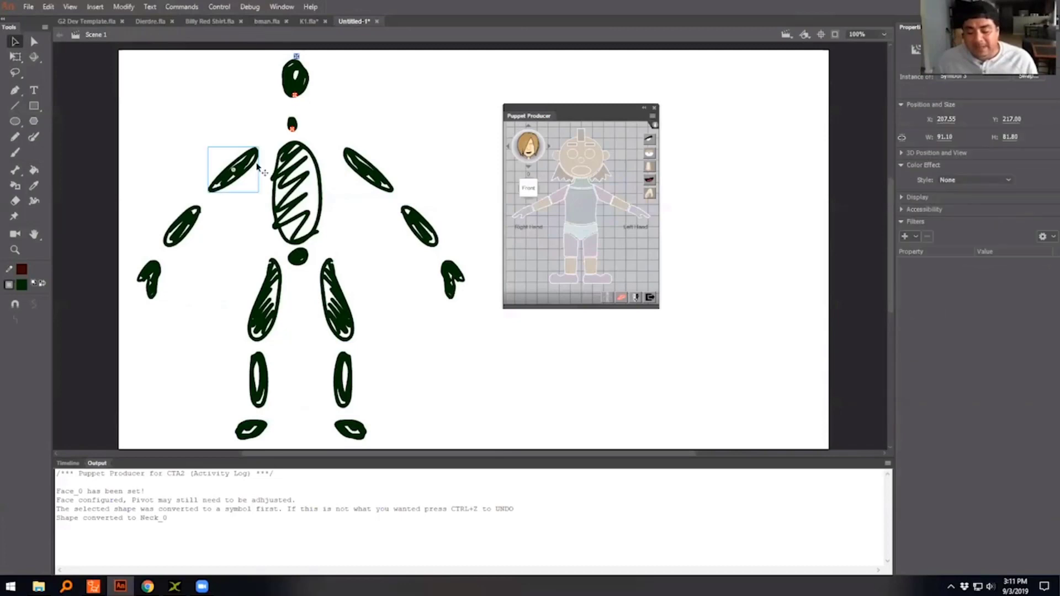
click(557, 202)
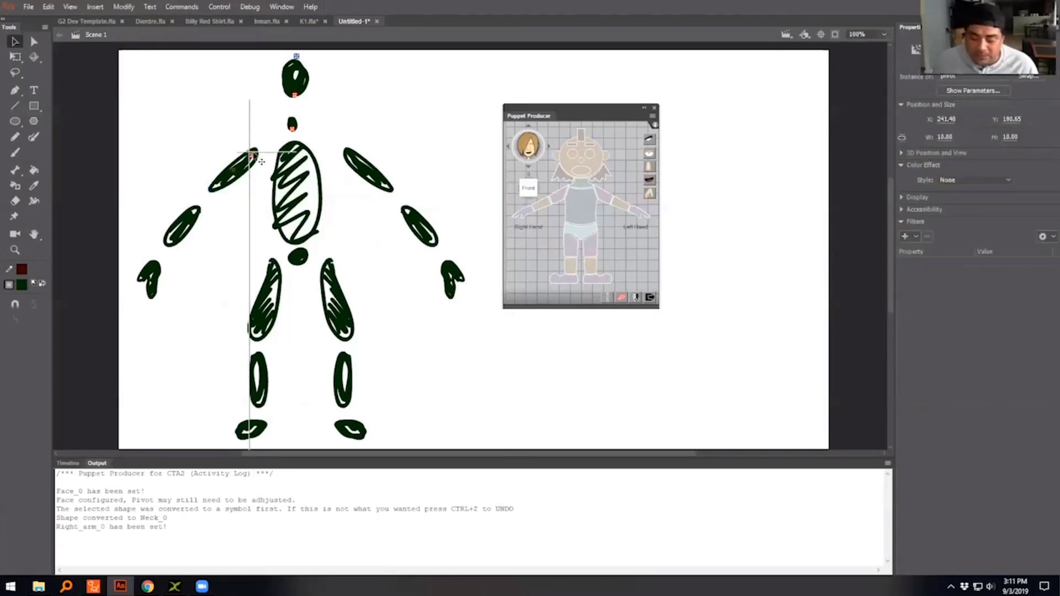
click(195, 221)
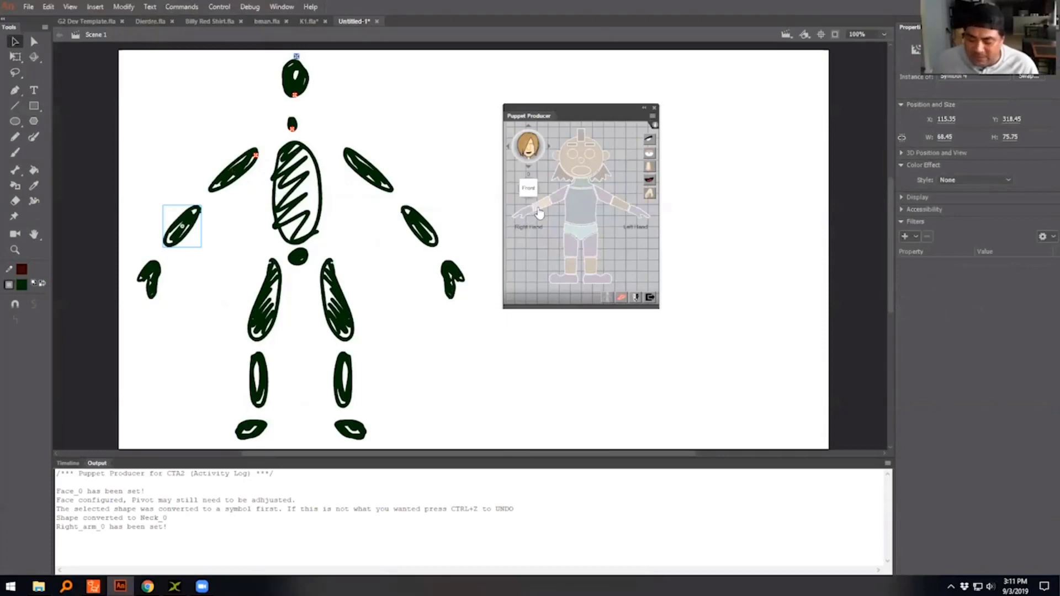
click(539, 213)
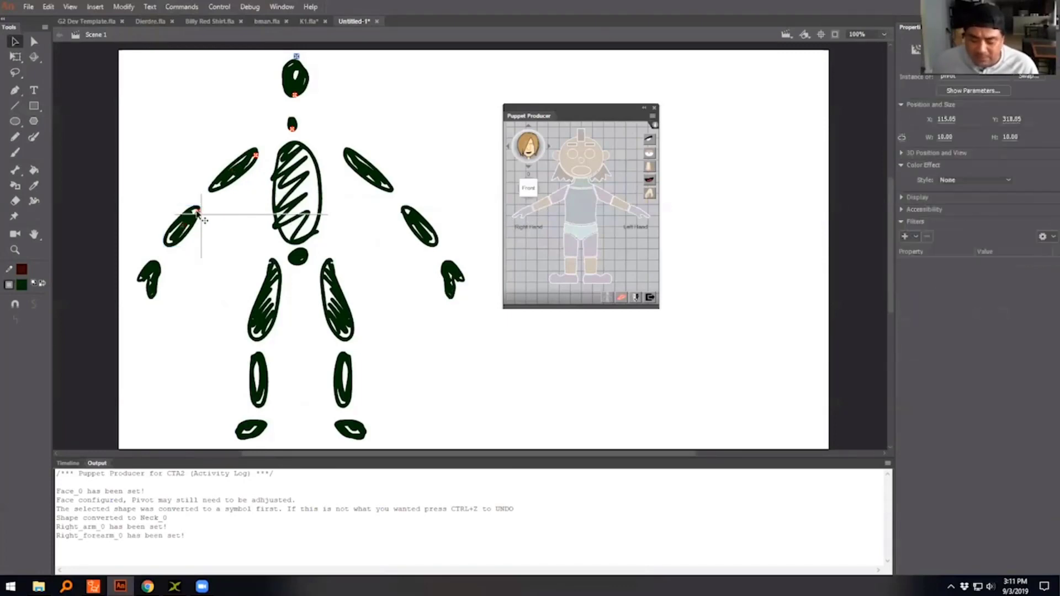
click(151, 278)
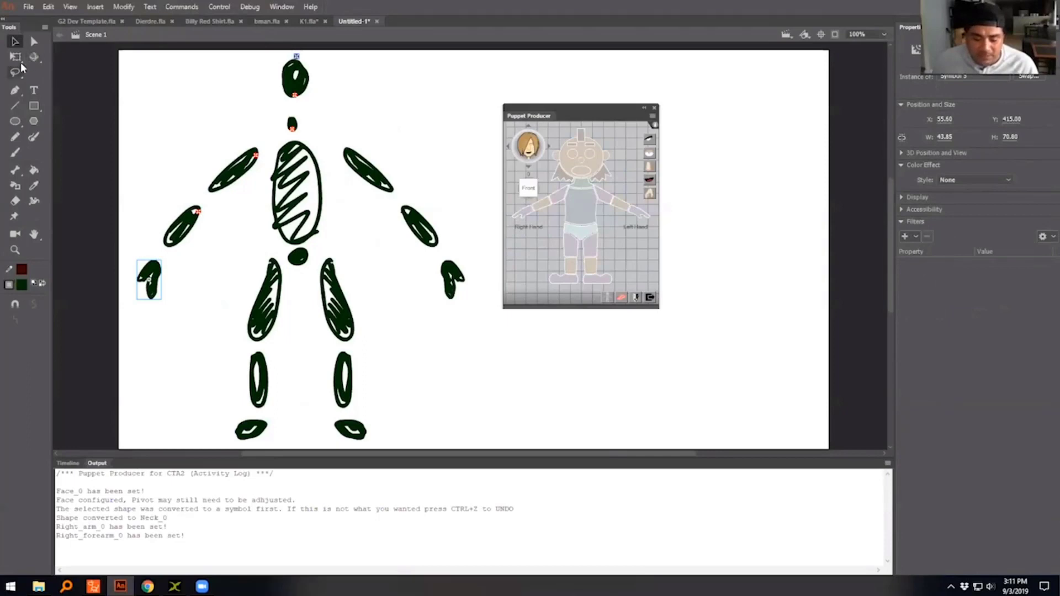
click(525, 214)
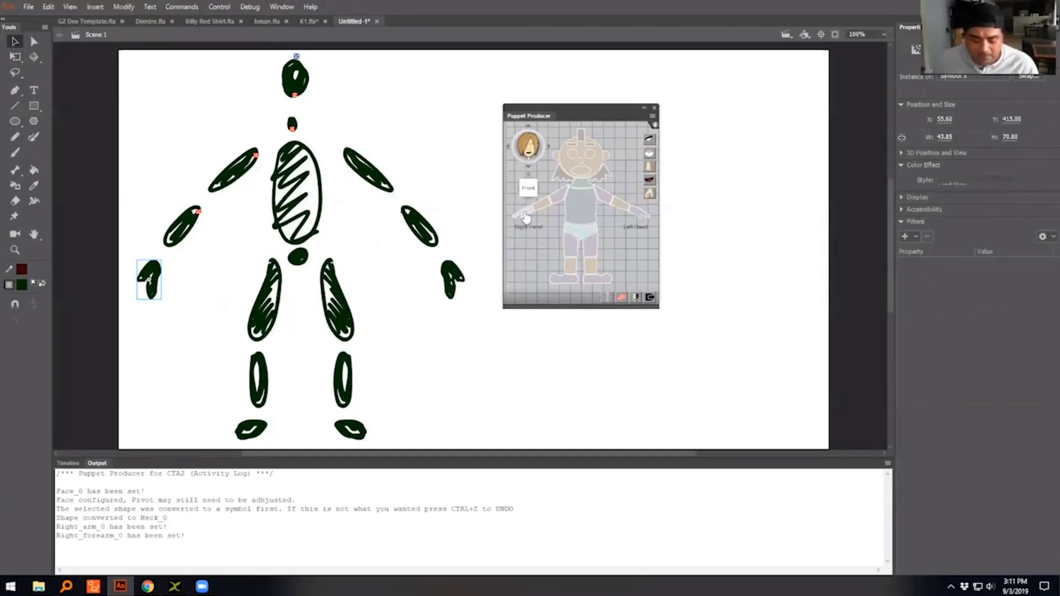
- Assign the mirrored limb symbols as the puppet's left arm and left forearm, with their pivots at the shoulder and elbow ends
click(369, 172)
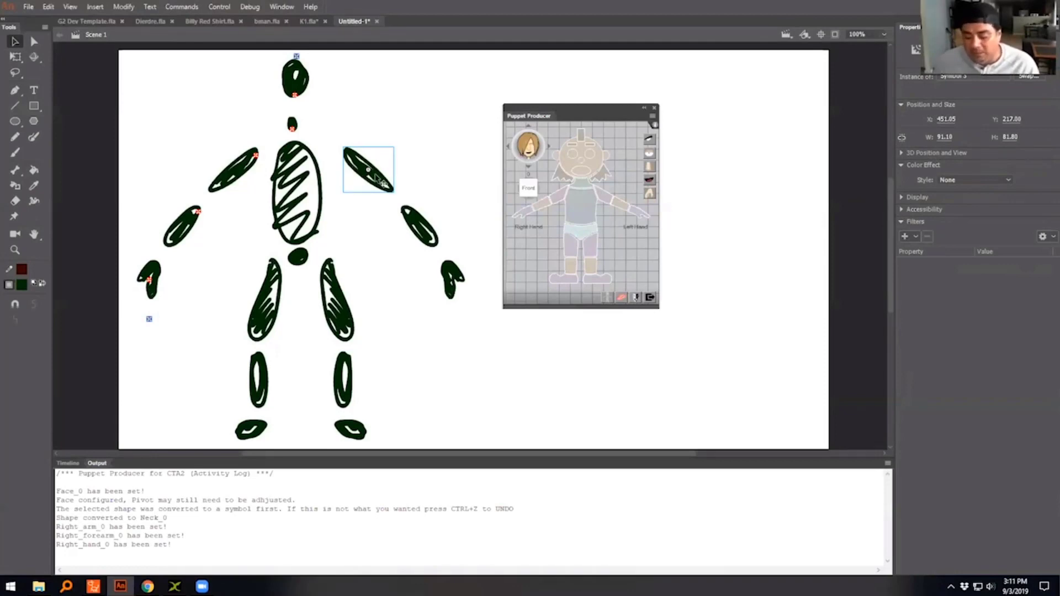
click(606, 203)
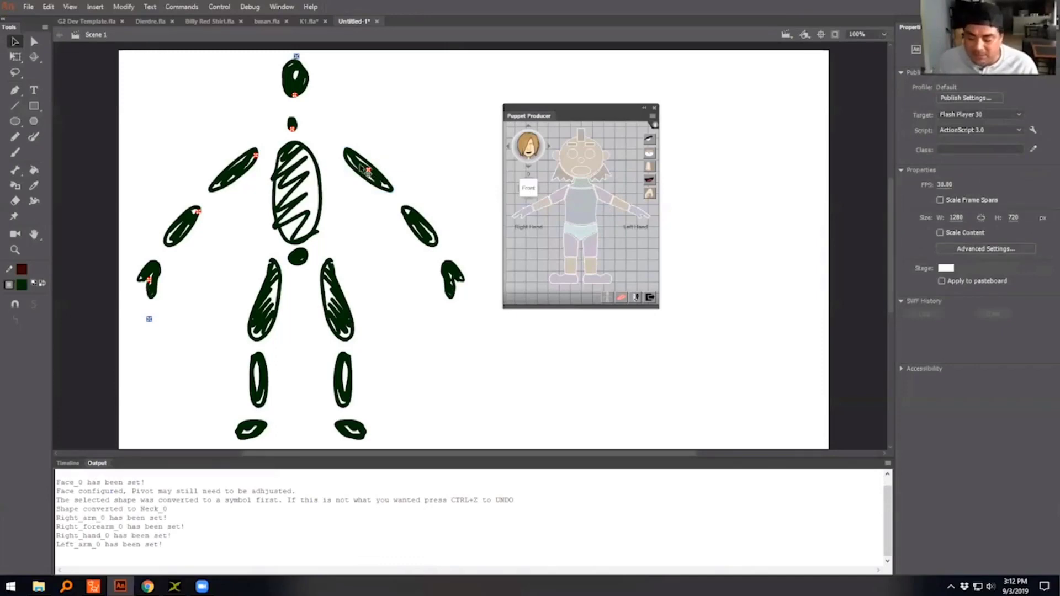
drag(368, 169, 351, 153)
click(424, 230)
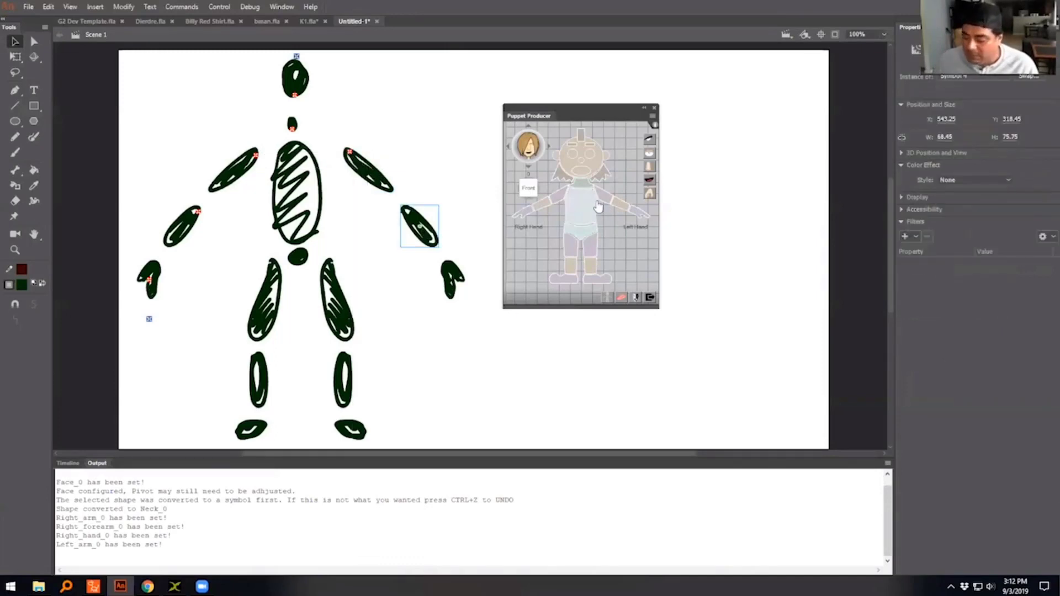
click(624, 207)
drag(420, 226, 404, 210)
- Assign the mirrored hand as the puppet's left hand, placing its red pivot at the wrist and the blue marker just below the fingertips
click(458, 286)
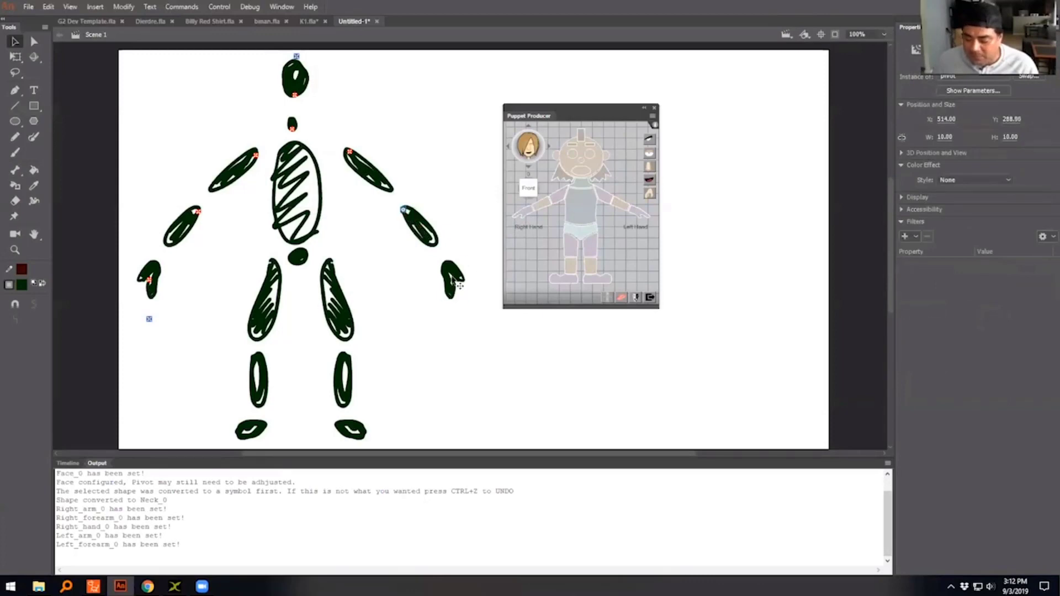
click(639, 213)
drag(452, 280, 447, 269)
drag(452, 319, 455, 302)
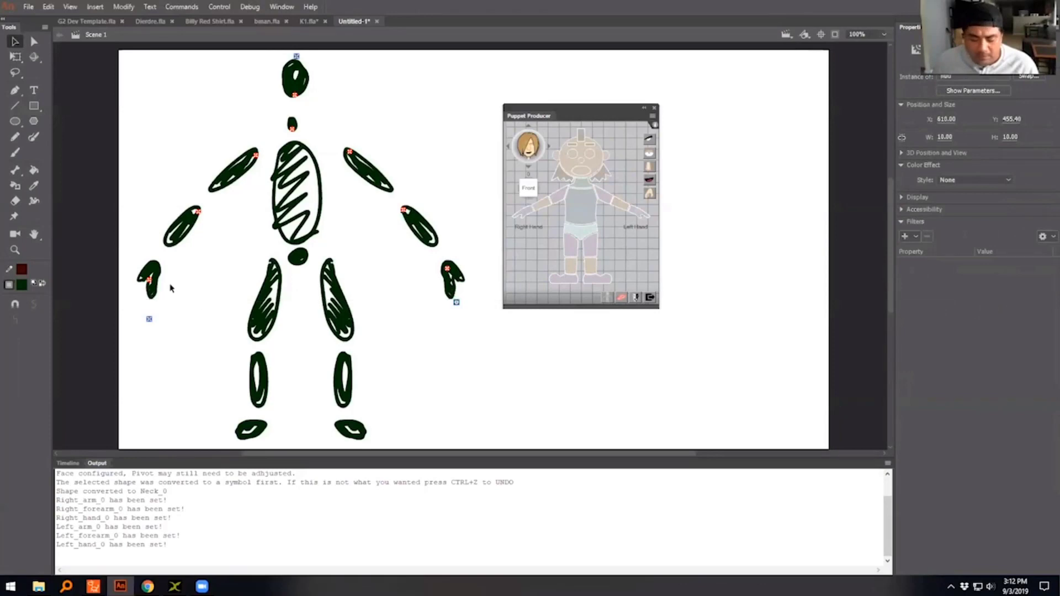
- Move the right hand's red pivot to the wrist and its blue marker just below the fingertips
drag(149, 280, 155, 268)
drag(149, 319, 144, 302)
- Assign the large torso shape as the puppet's upper torso and the small hip symbol as its lower torso
click(304, 226)
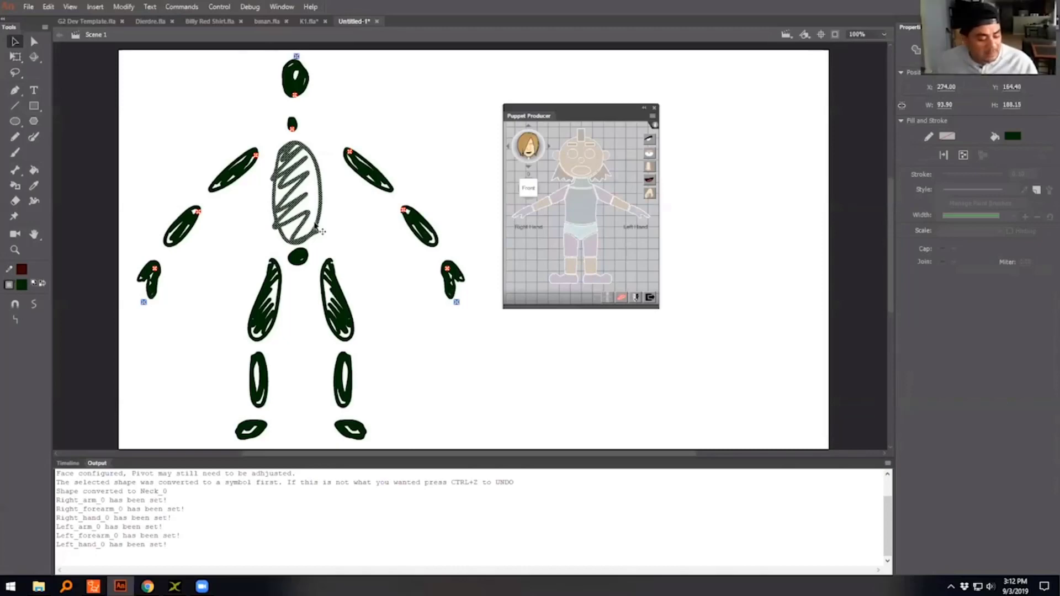
key(F8)
click(211, 31)
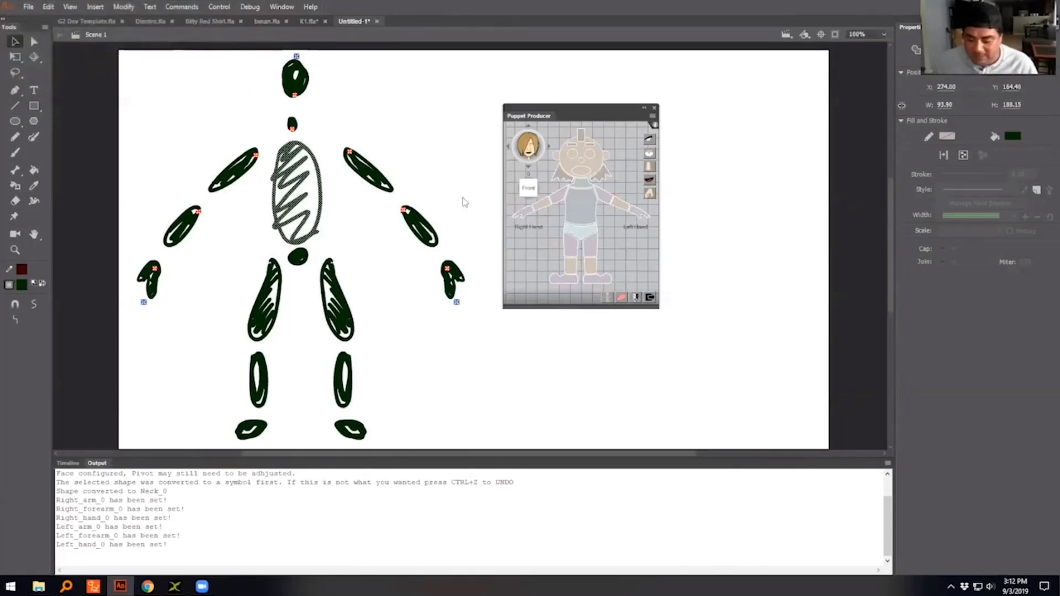
click(577, 209)
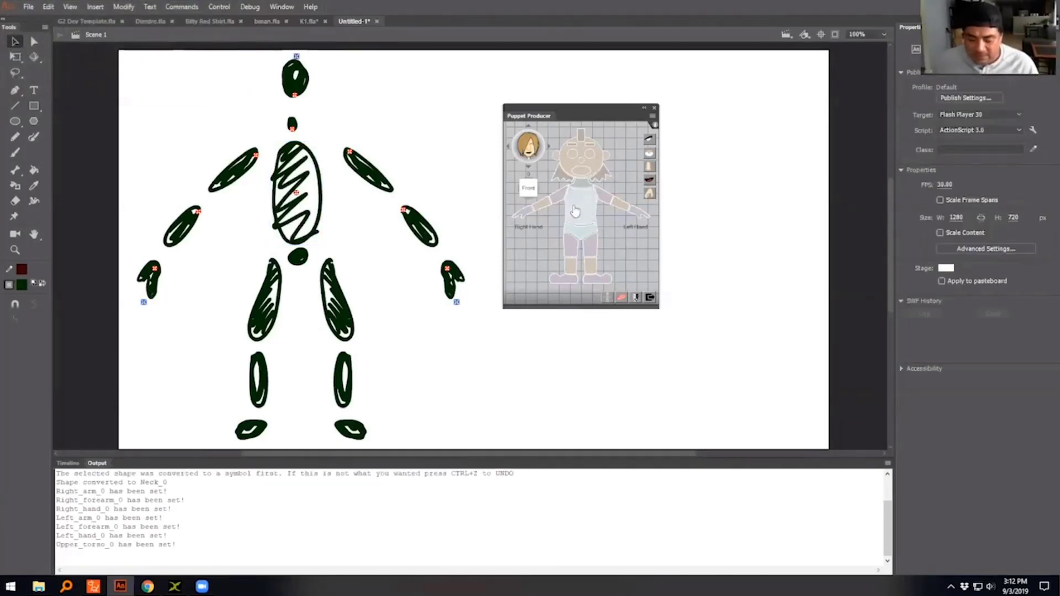
click(297, 264)
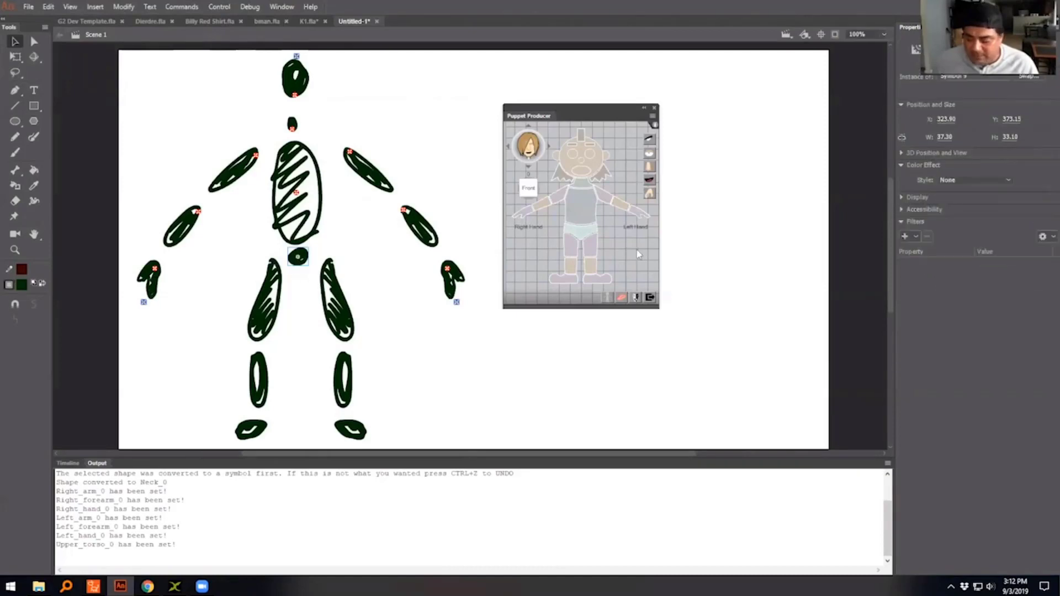
click(581, 235)
- Assign the two upper leg symbols as the puppet's right and left thighs, moving their pivots up to the hip ends
click(278, 287)
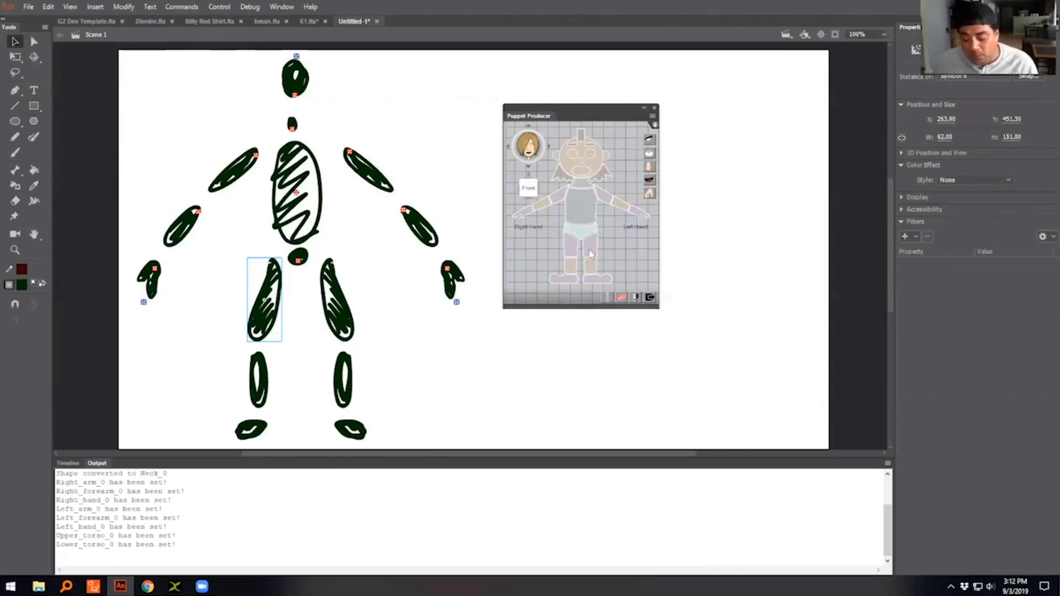
click(572, 254)
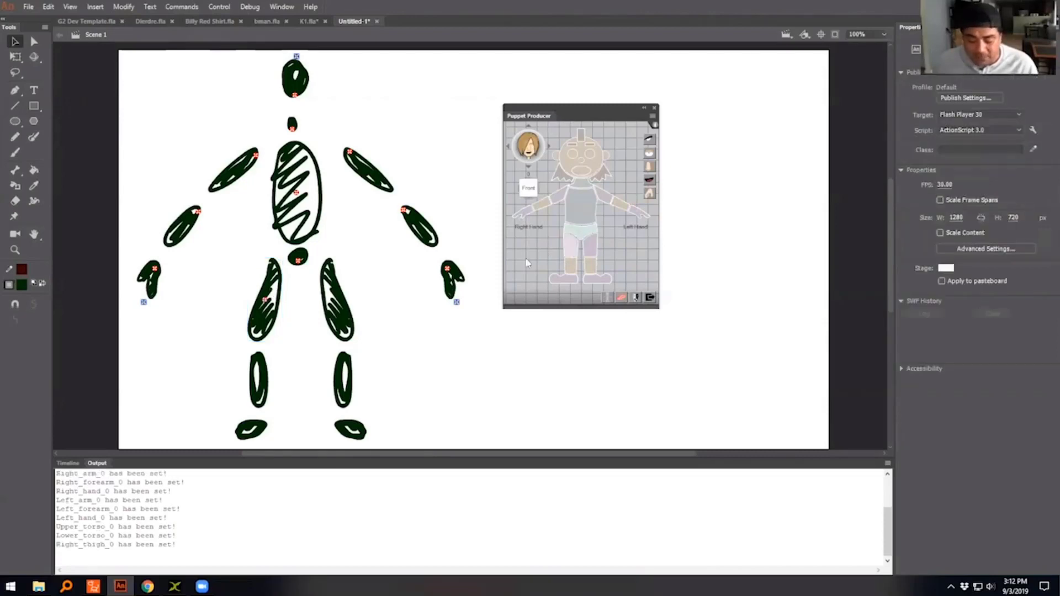
click(341, 312)
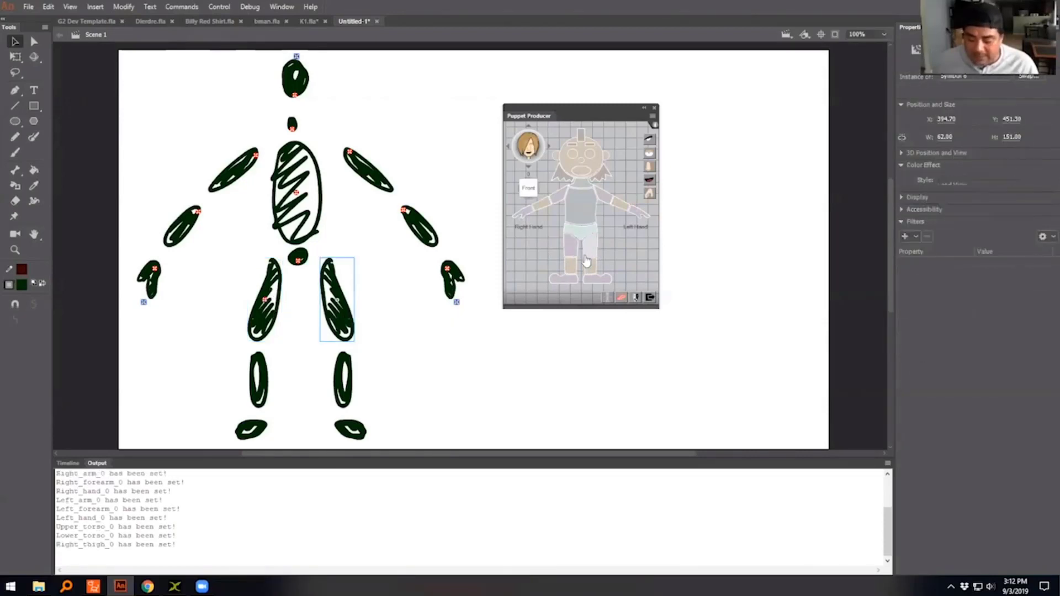
click(595, 255)
drag(272, 270, 272, 266)
drag(337, 300, 330, 266)
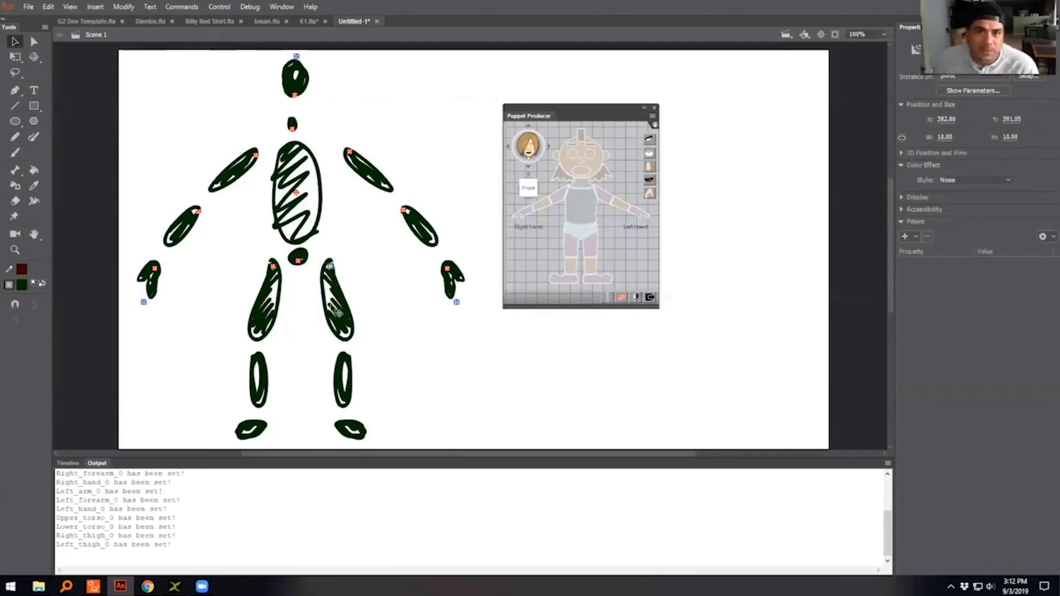
- Assign the two lower leg symbols as the right and left shanks, moving their pivots up to the knee ends
click(272, 374)
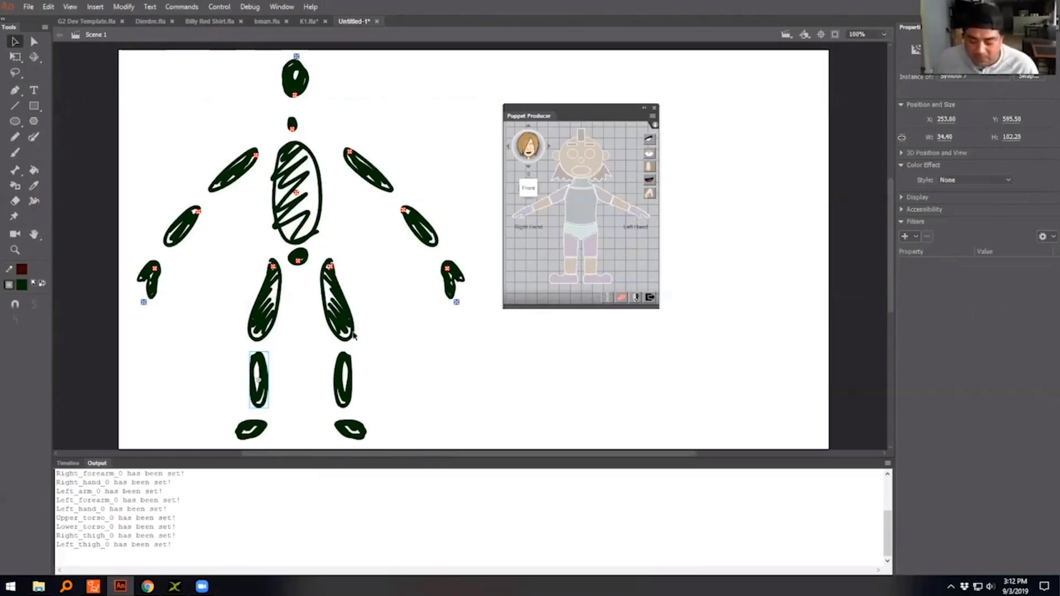
click(208, 360)
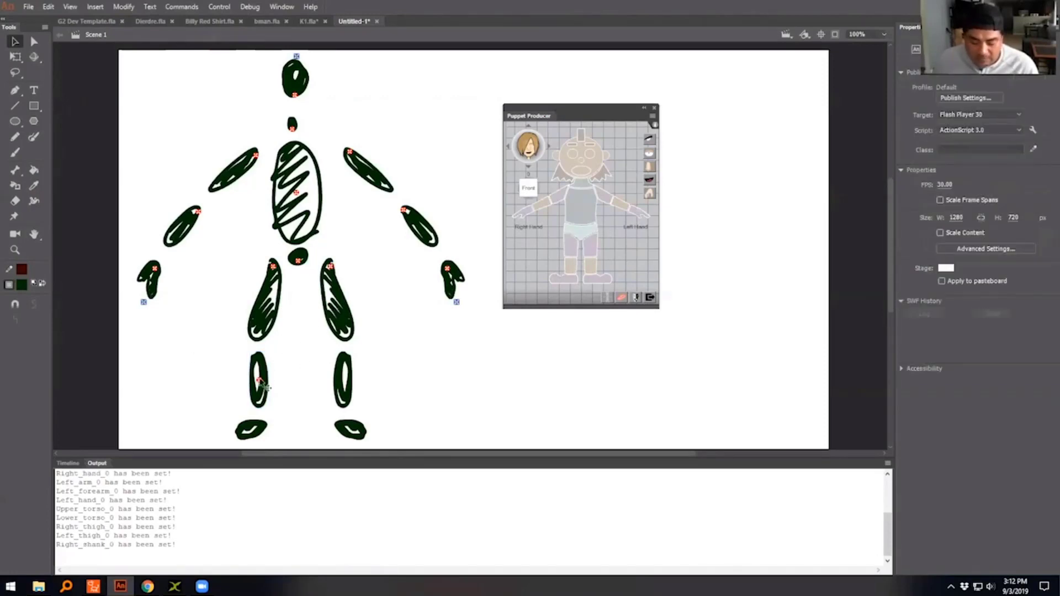
drag(260, 380, 259, 359)
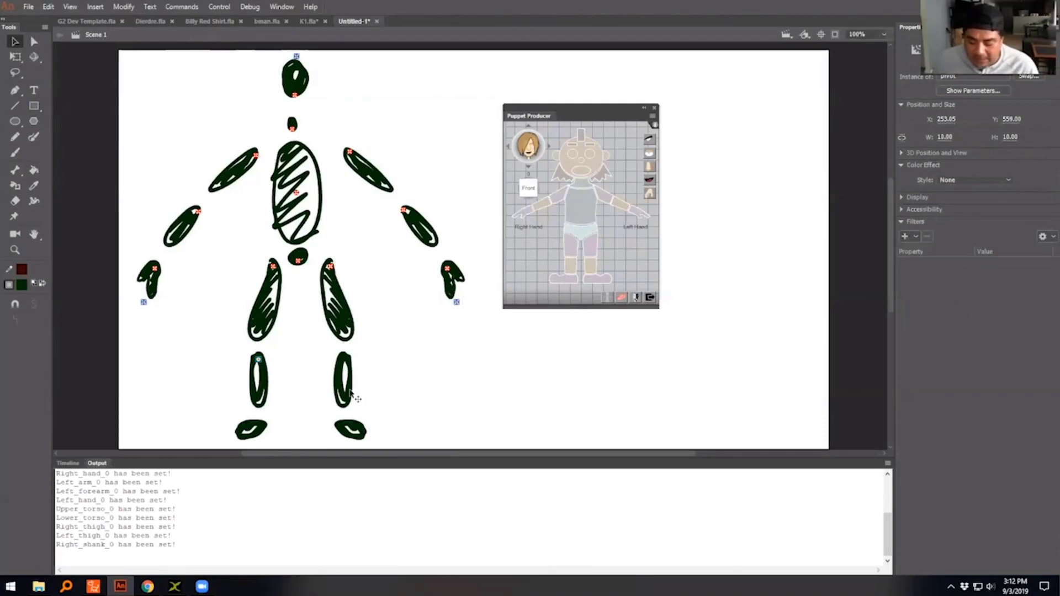
click(343, 387)
click(595, 272)
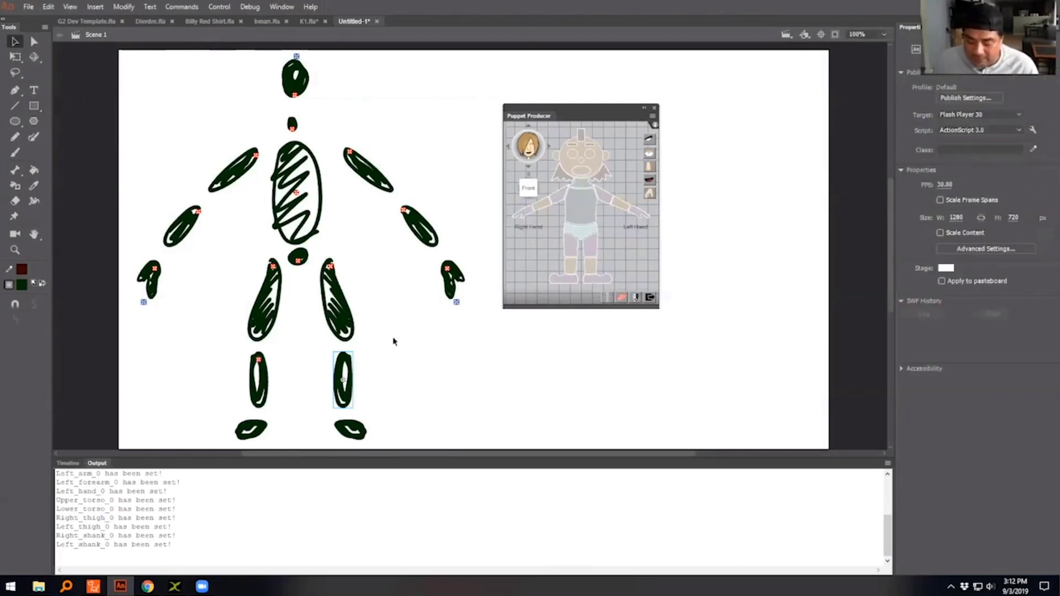
drag(343, 379, 346, 357)
- Assign the foot symbols as the right and left feet, with red pivots at the ankles and blue markers just beyond the toes
click(261, 431)
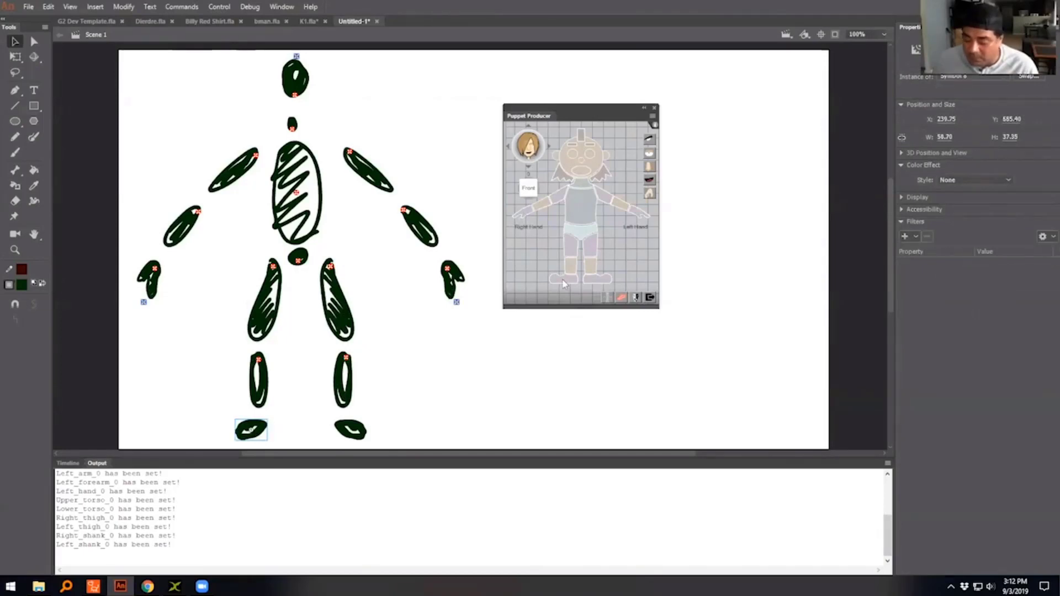
click(563, 278)
mouse_move(251, 429)
mouse_down()
mouse_move(264, 425)
mouse_move(229, 437)
mouse_up()
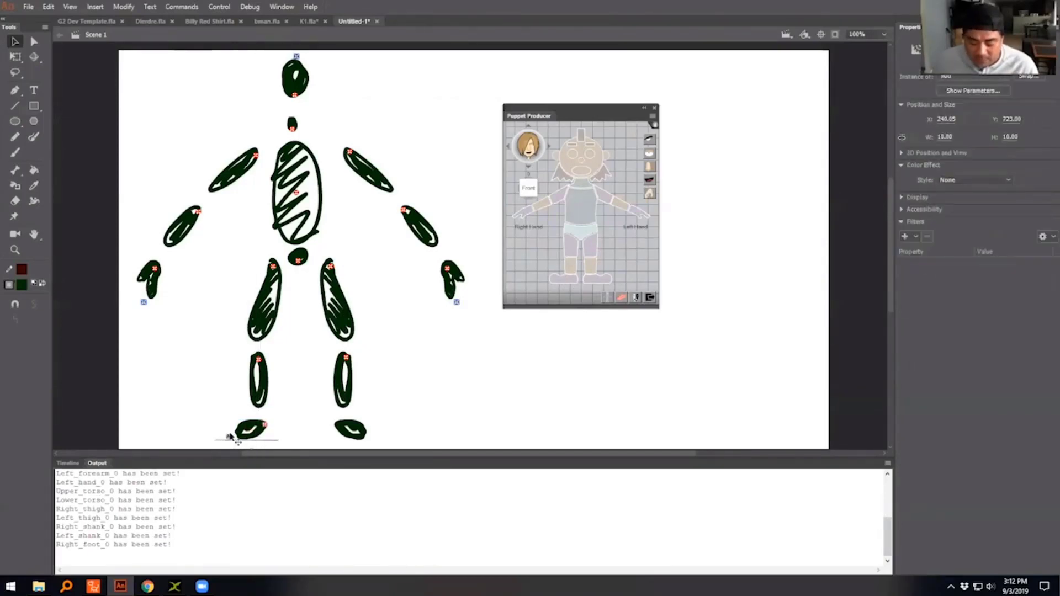
click(356, 434)
click(592, 288)
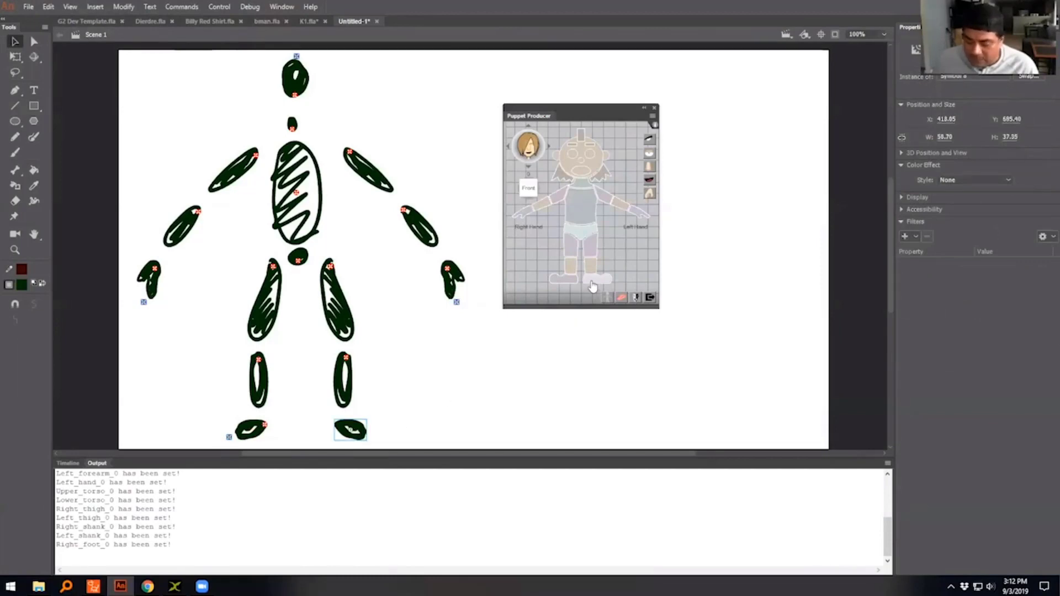
mouse_move(350, 430)
mouse_down()
mouse_move(340, 424)
mouse_move(375, 439)
mouse_up()
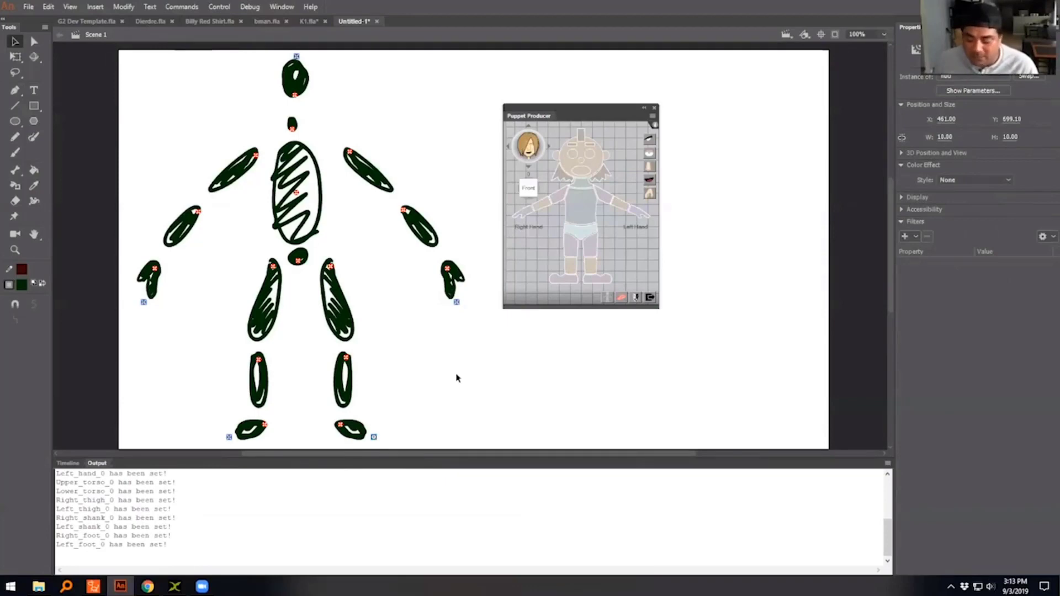
- Switch to the K1.fla document and move the Puppet Producer panel clear of the character poses
mouse_move(509, 381)
mouse_down()
mouse_move(473, 372)
mouse_move(539, 375)
mouse_move(527, 378)
mouse_up()
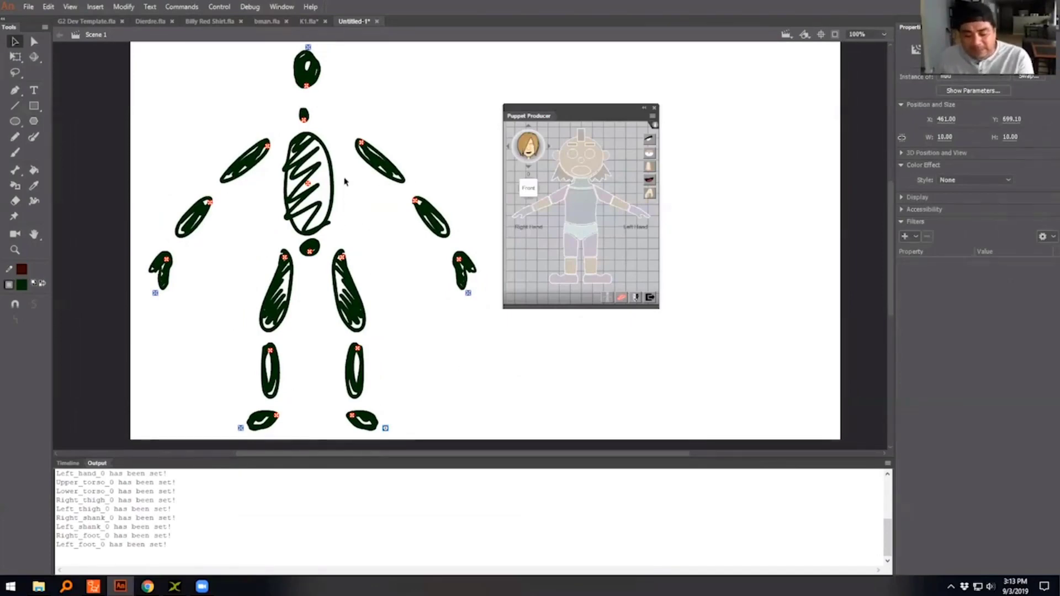
click(309, 21)
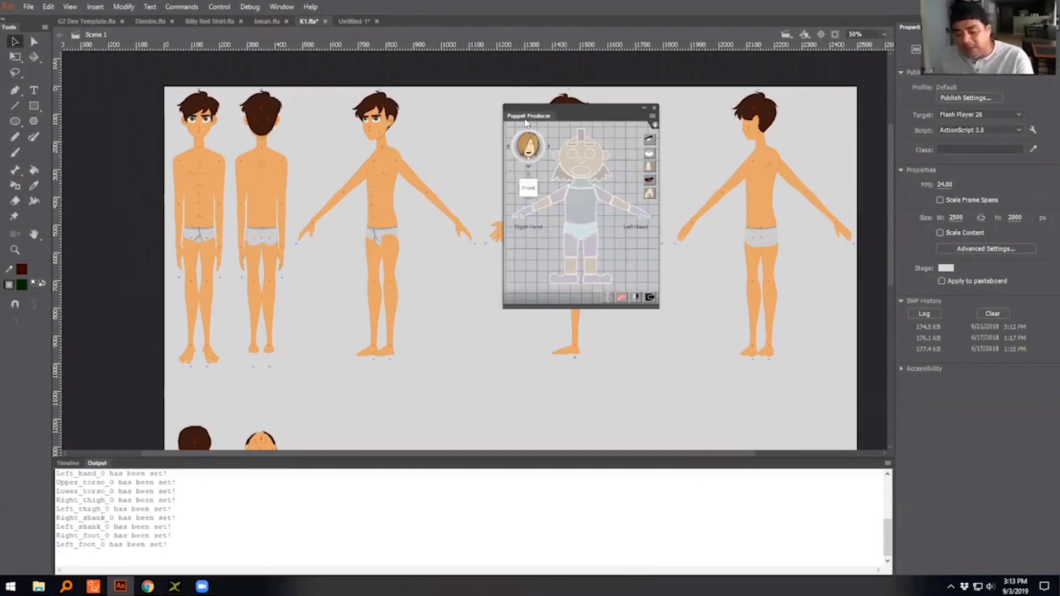
drag(531, 115, 685, 343)
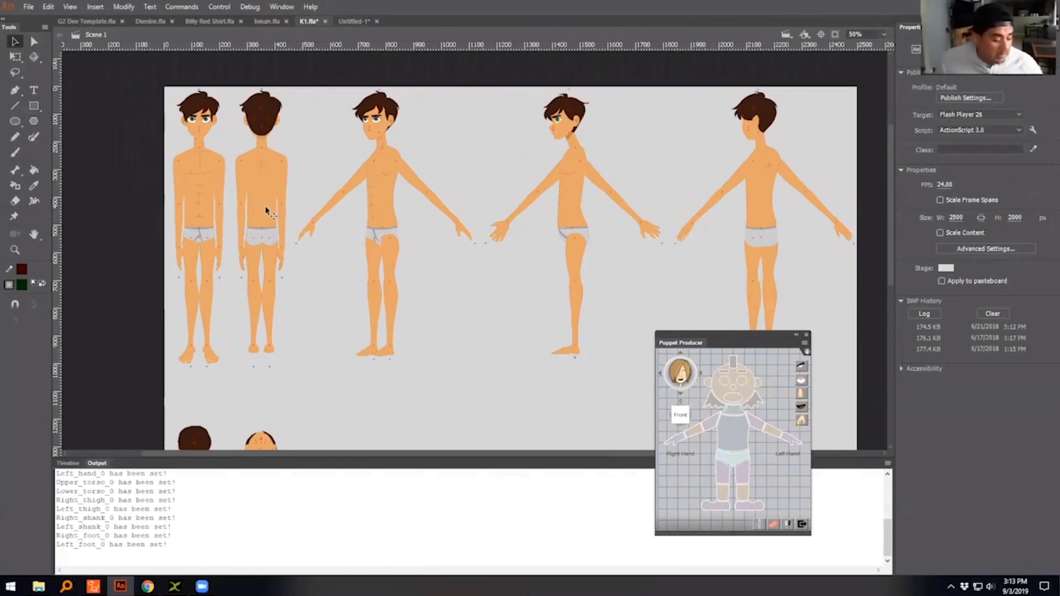
- Export the K1 character document as an SWF movie named K1
click(29, 8)
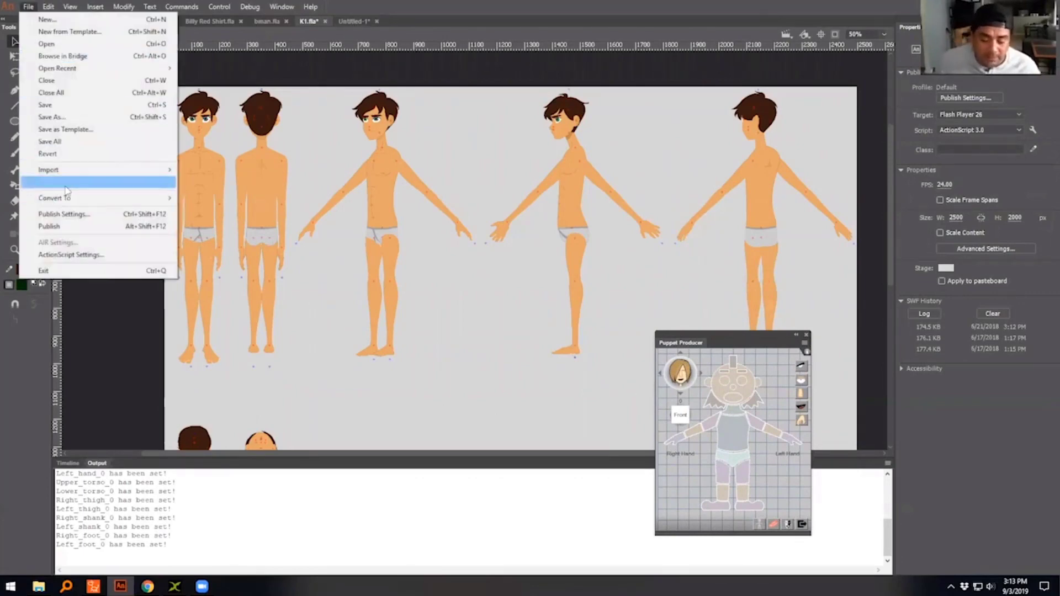
mouse_move(159, 186)
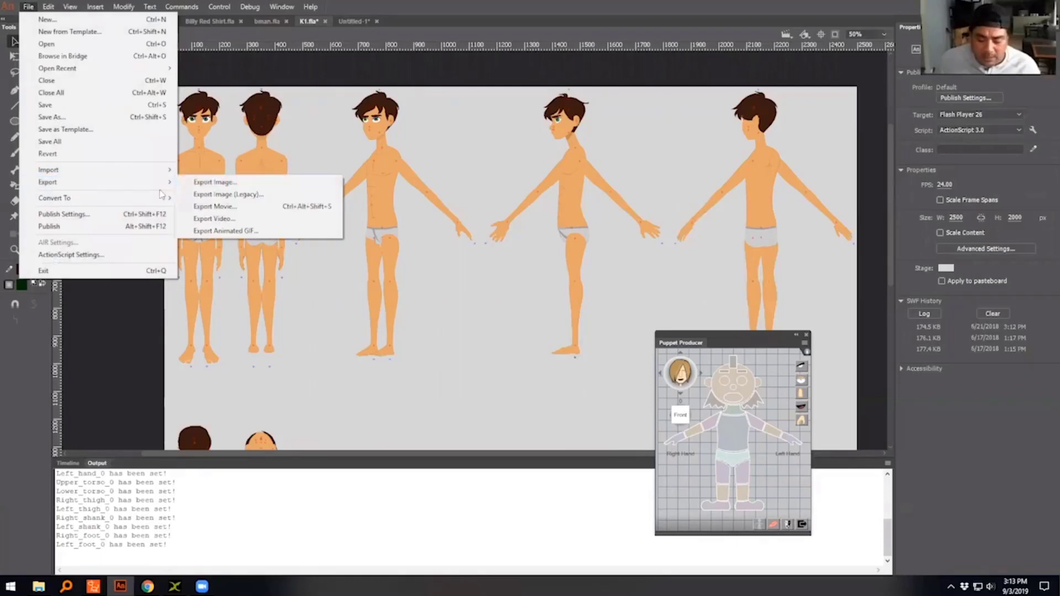
click(226, 210)
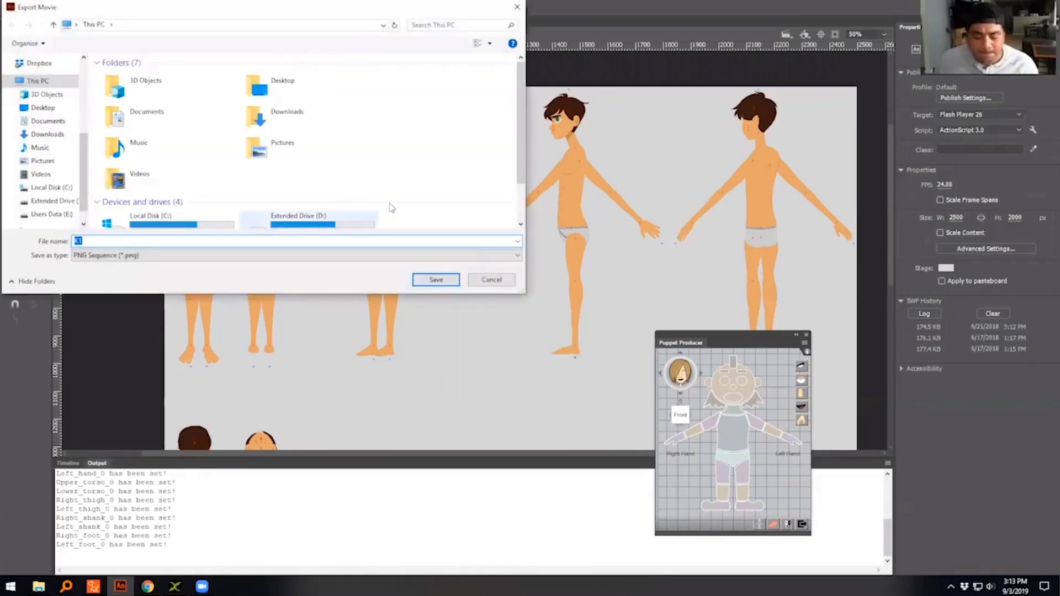
scroll(389, 199, down, 1)
click(142, 255)
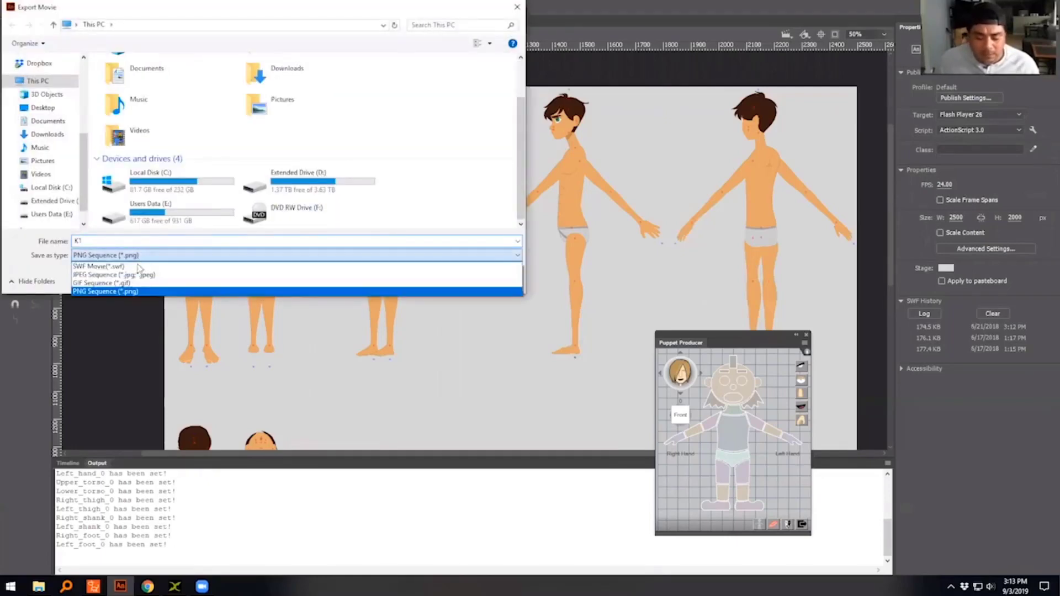
click(138, 264)
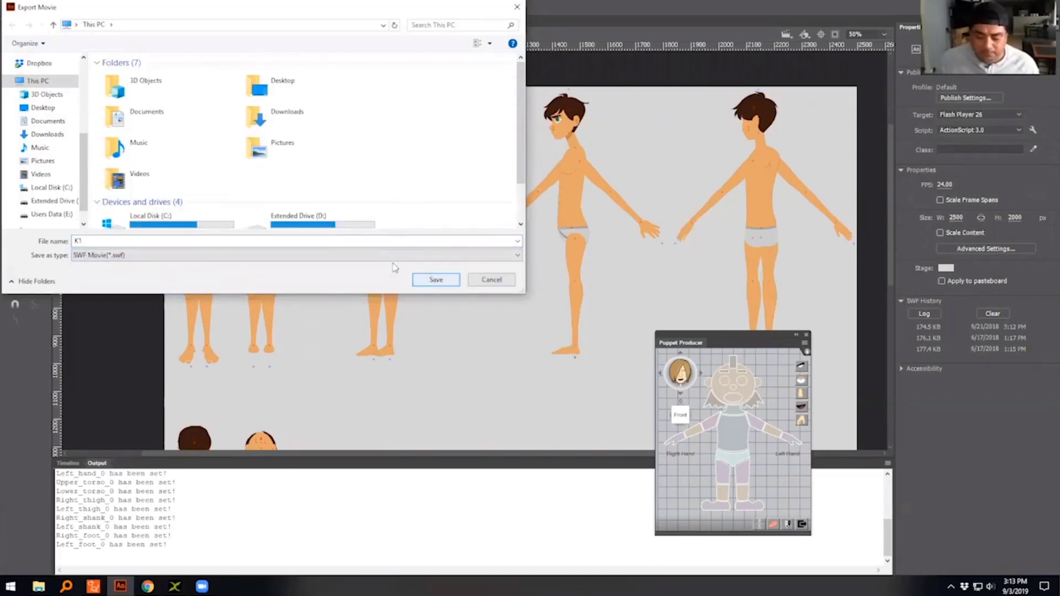
click(428, 281)
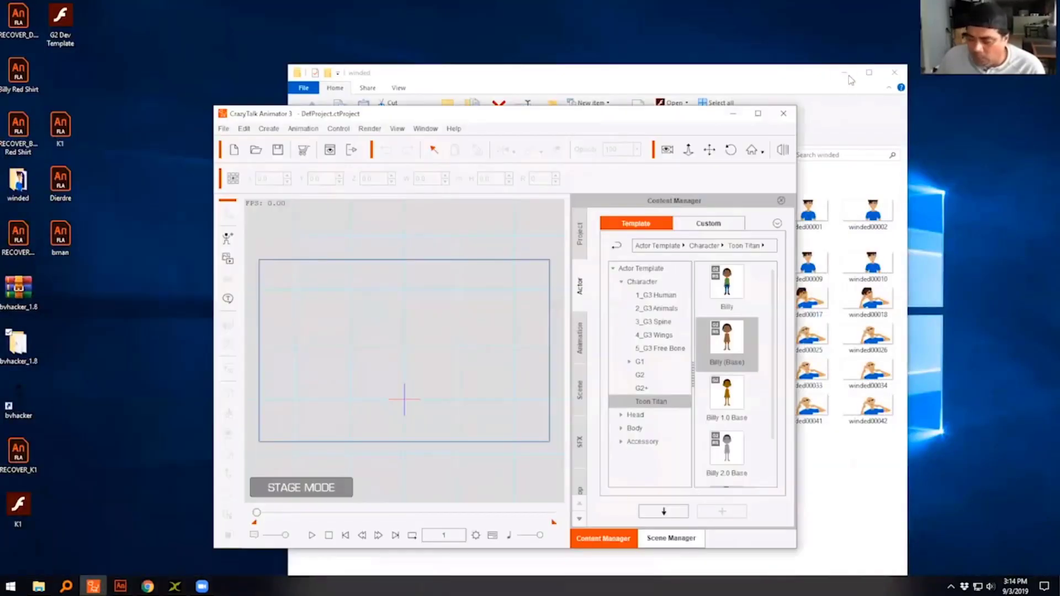
- Open the K1 SWF file from the desktop in Flash Player, examine its character poses and close the player
click(843, 73)
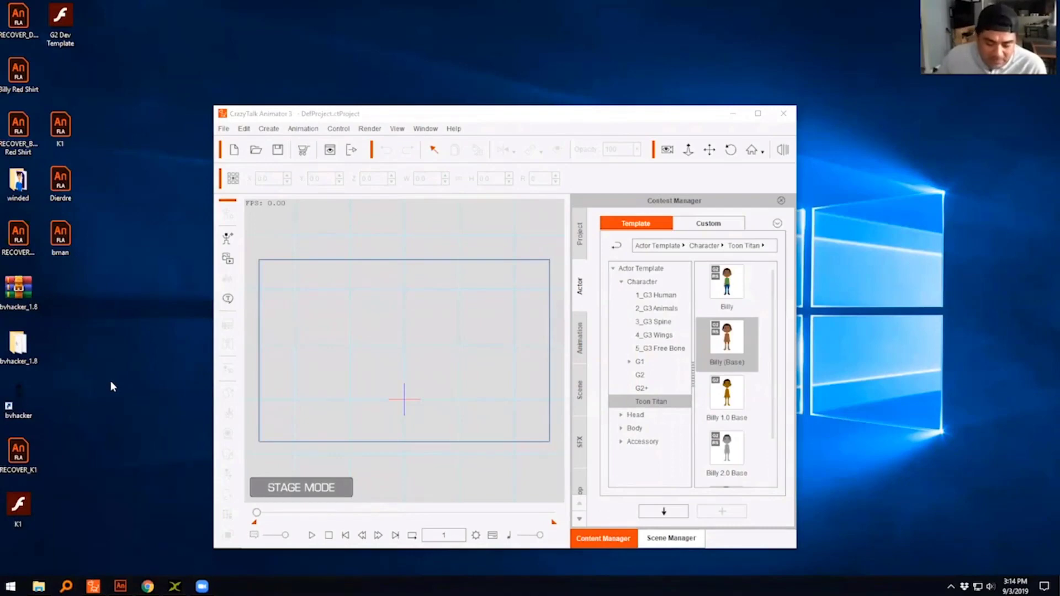
double_click(18, 505)
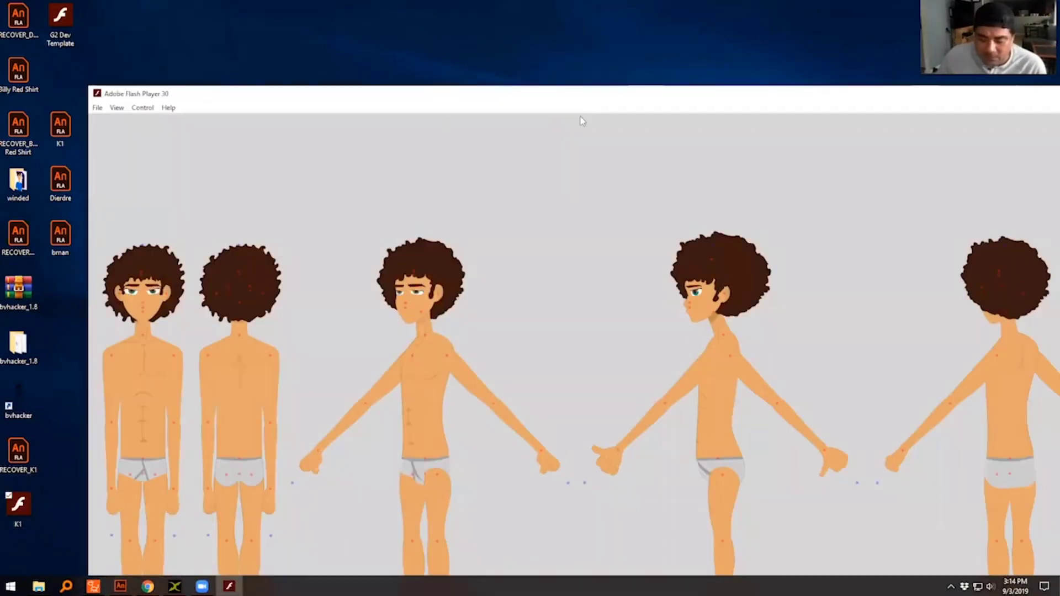
drag(576, 93, 478, 65)
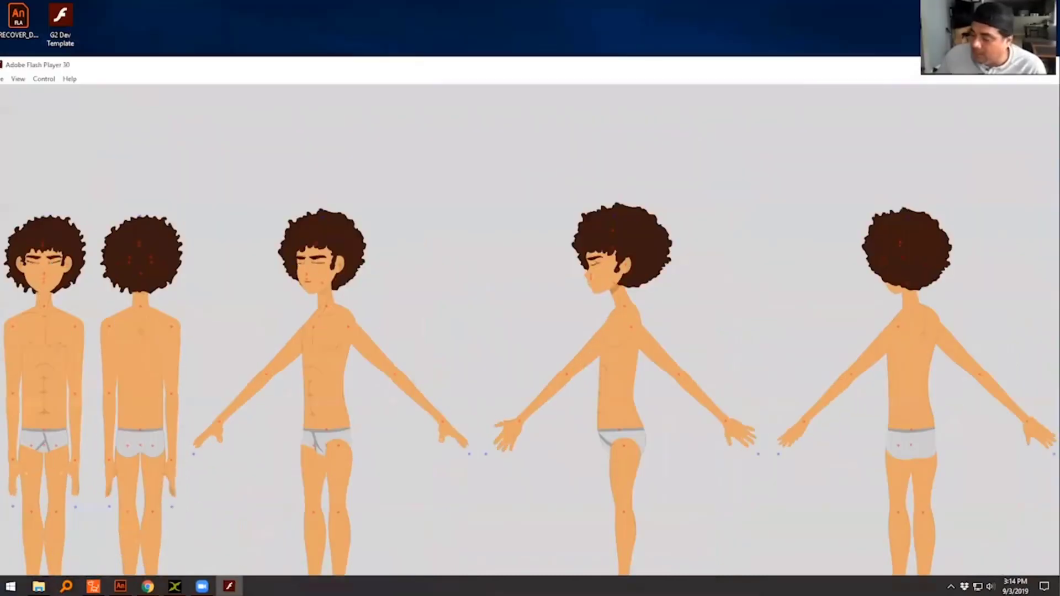
key(alt+F4)
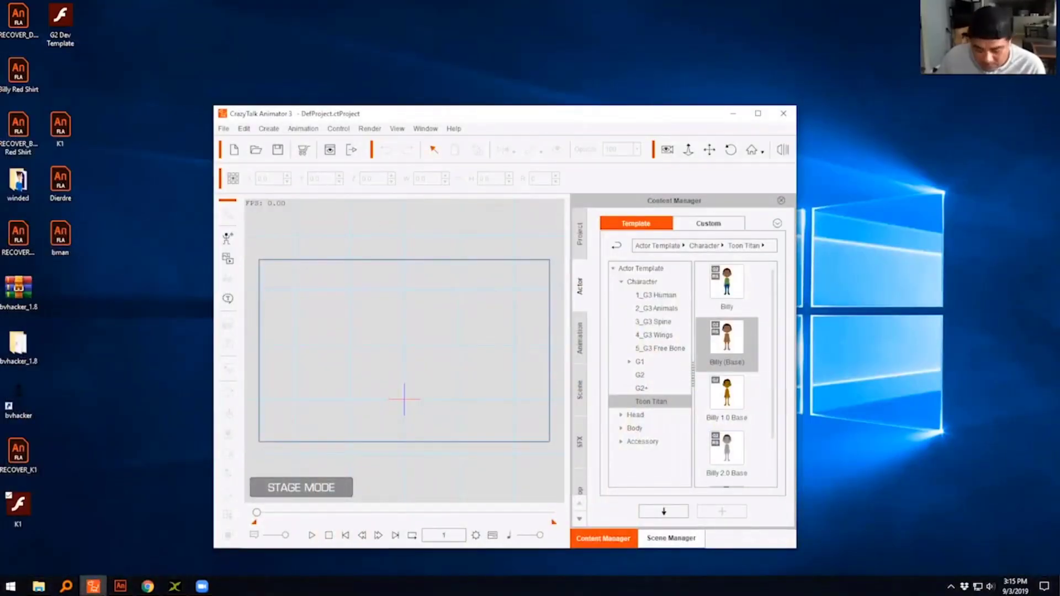
- Switch back to Adobe Animate and export the K1 document as an SWF movie to the Desktop, replacing the existing K1 file
click(121, 587)
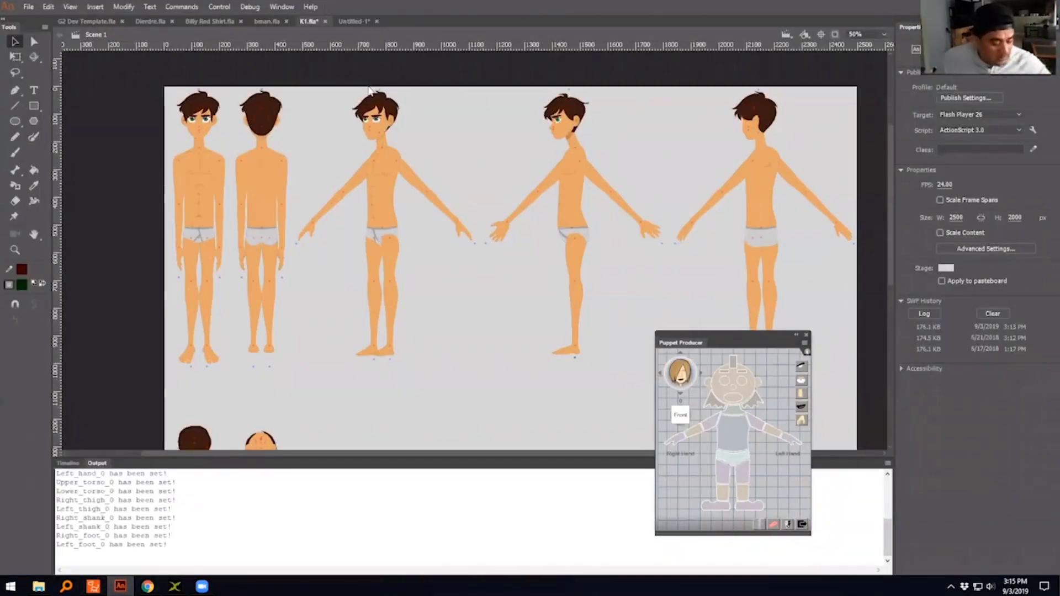
key(ctrl+alt+shift+s)
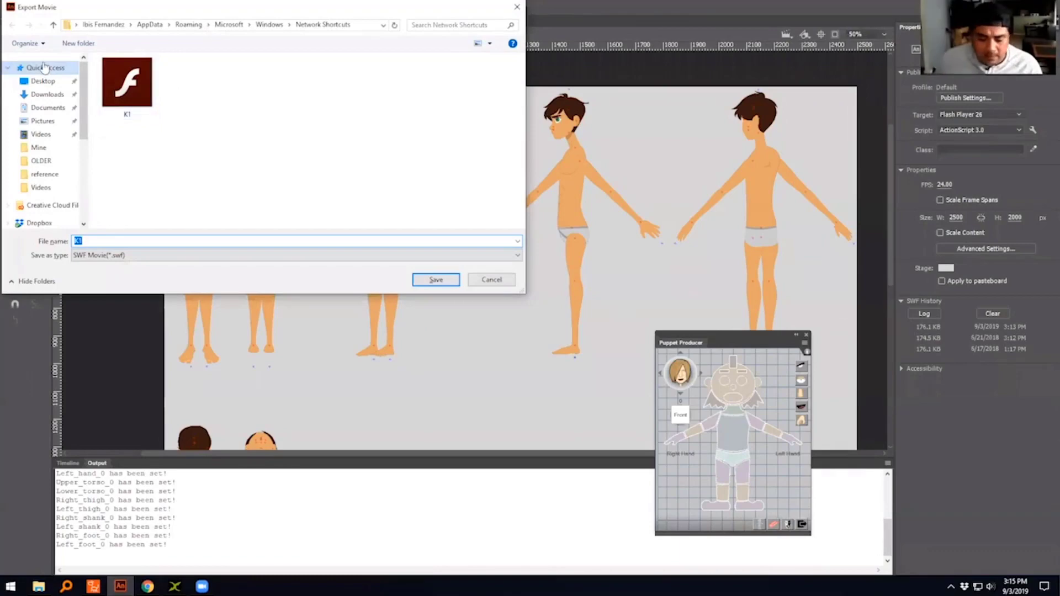
click(43, 82)
click(437, 280)
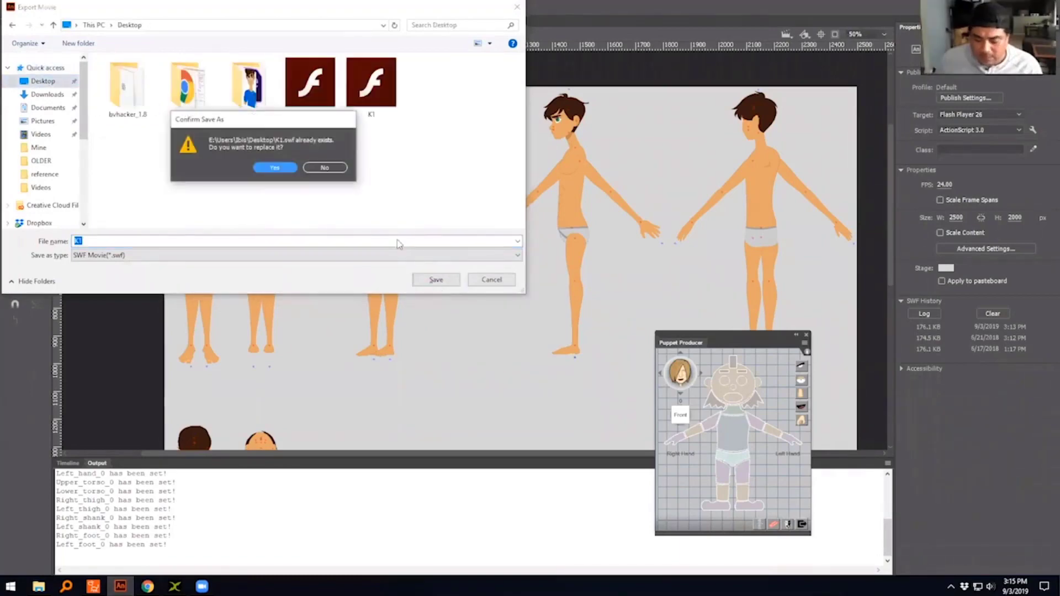
click(269, 168)
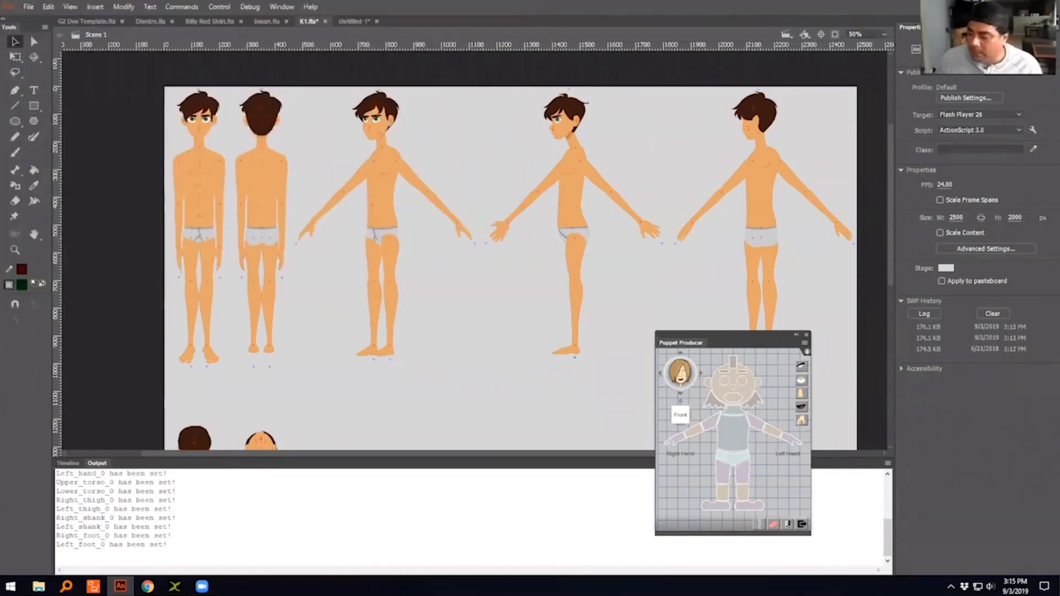
- Switch to the Untitled-1 stick figure document and export it to the Desktop as an SWF movie named stick
click(354, 21)
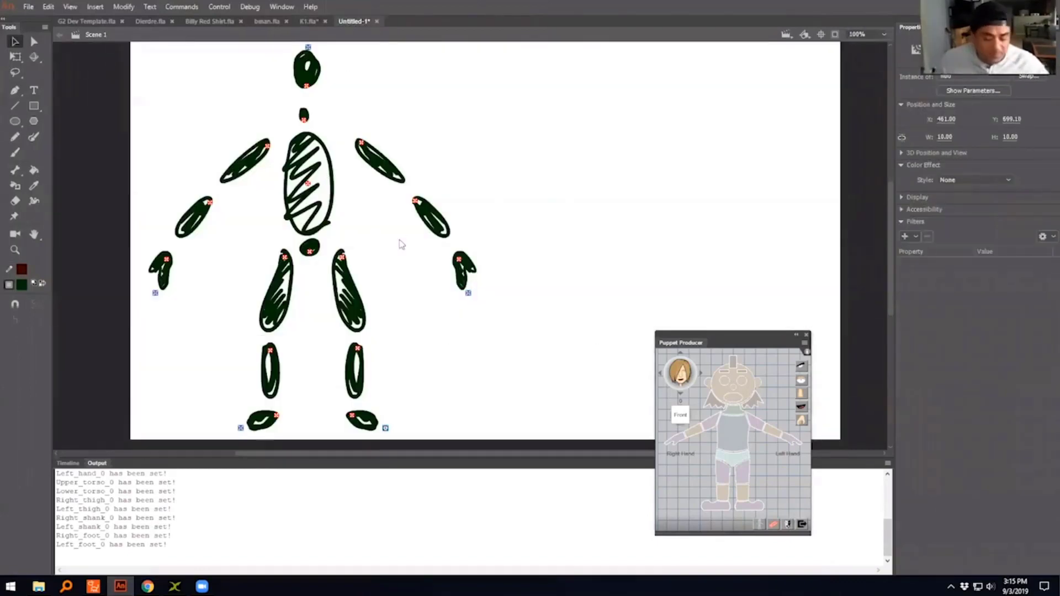
key(ctrl+alt+shift+s)
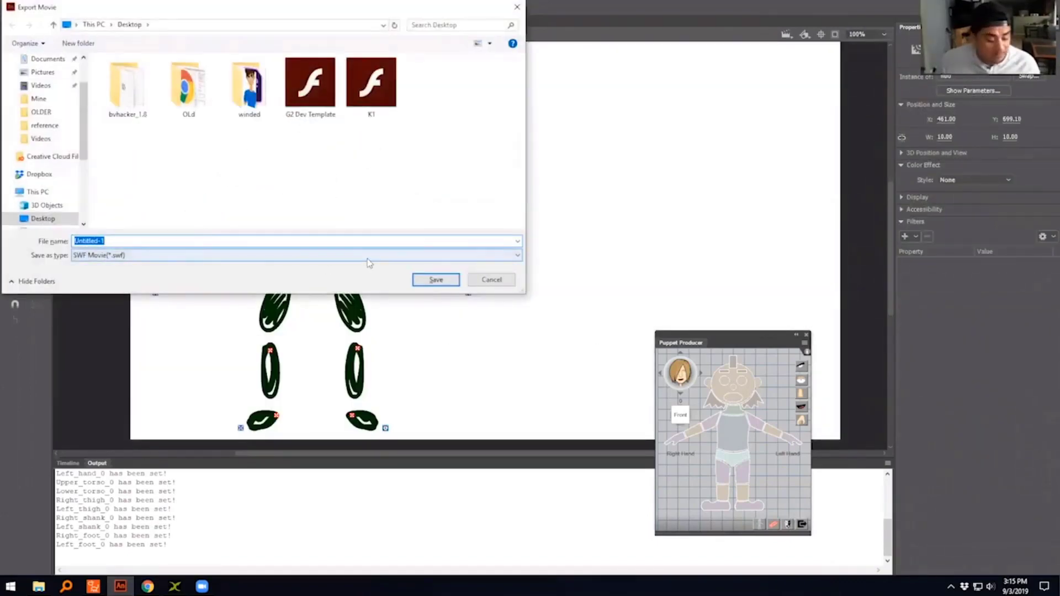
text(stick)
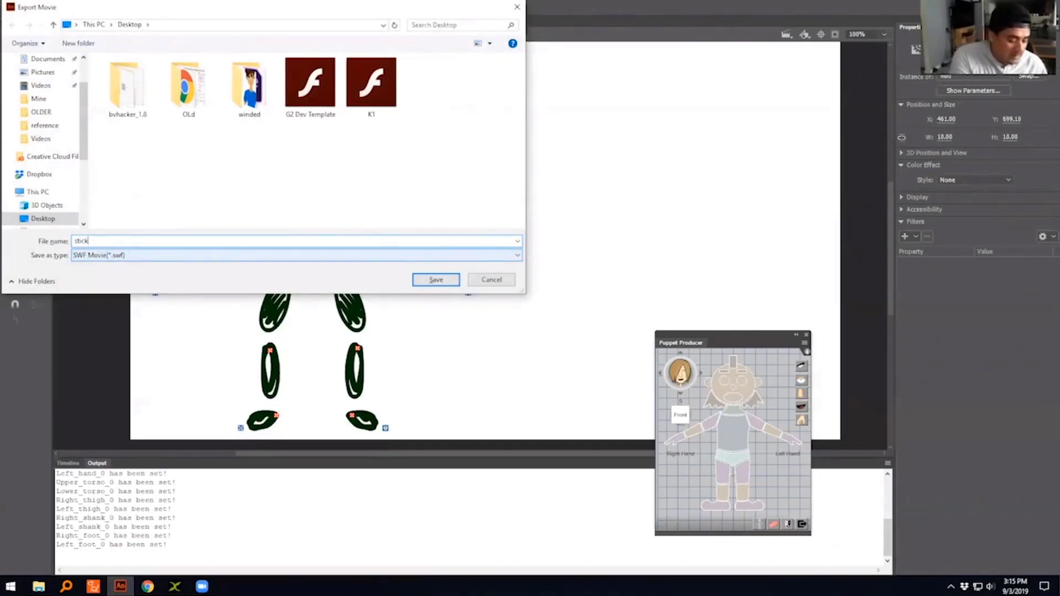
key(Return)
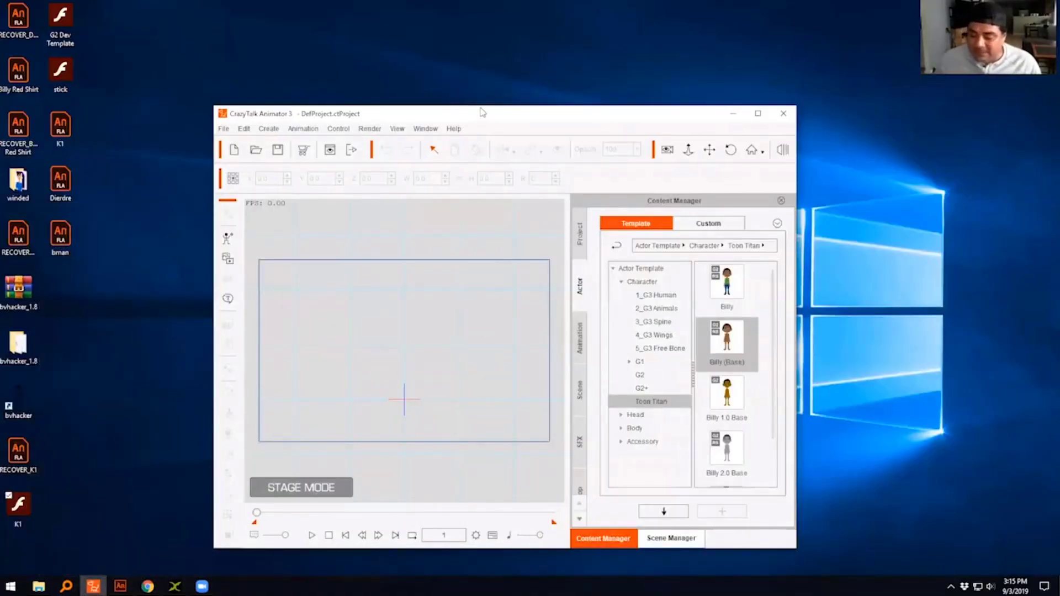
- In CrazyTalk Animator 3, move and enlarge the window and add the G2 template character Saul to the middle of the stage
drag(491, 115, 415, 31)
drag(716, 465, 921, 545)
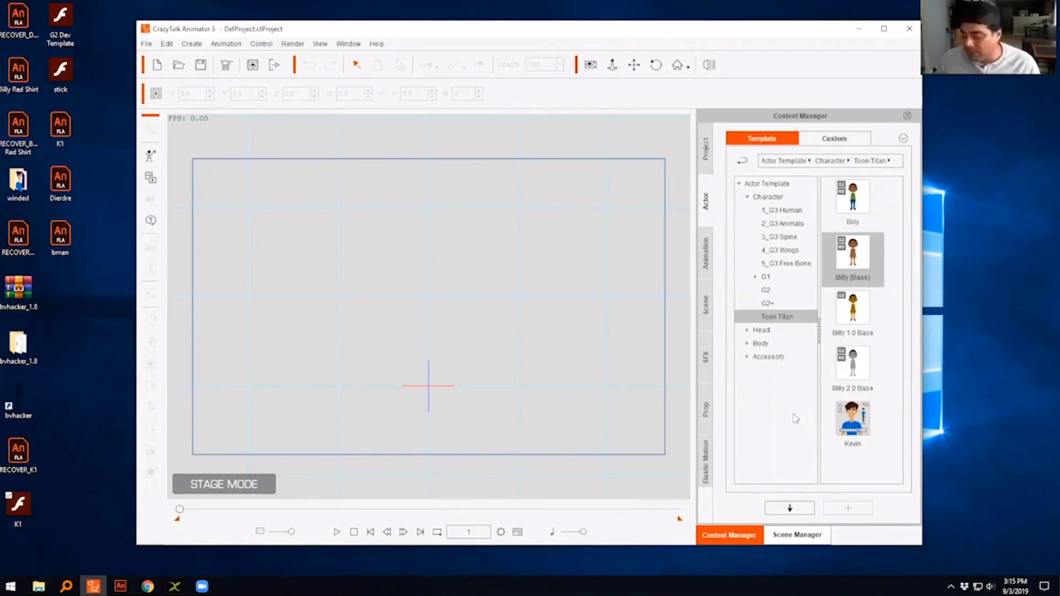
click(787, 290)
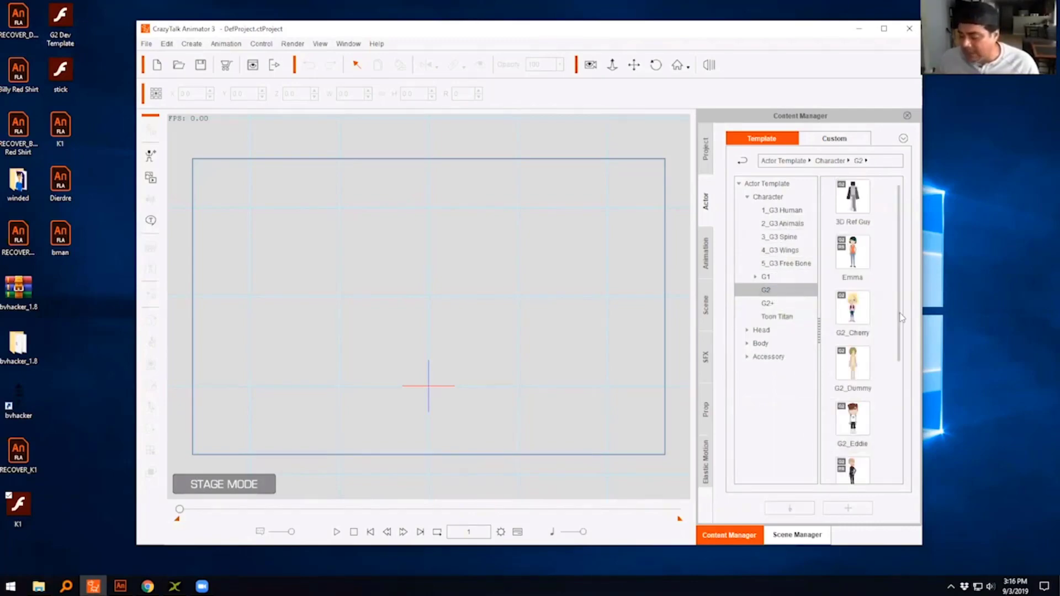
scroll(897, 397, down, 3)
scroll(861, 408, up, 1)
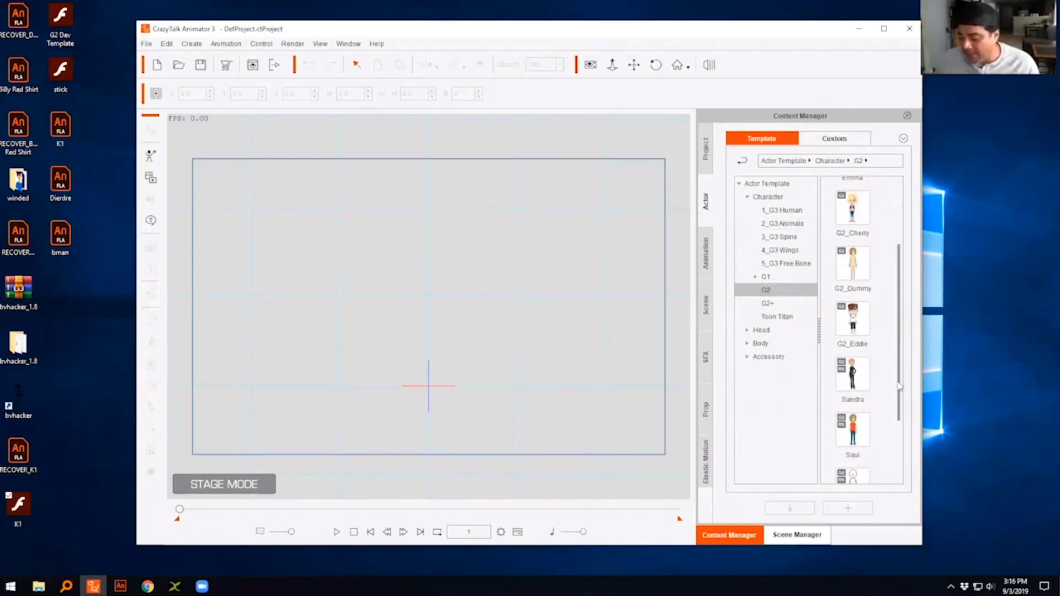
drag(853, 411, 431, 321)
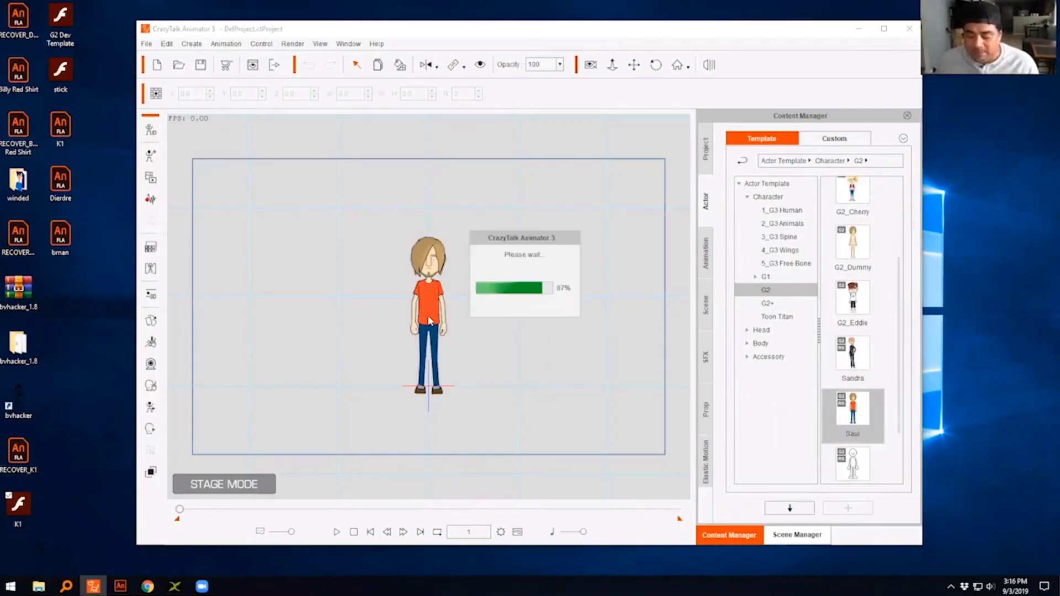
- Open the character in Composer mode and load the stick SWF file from the Desktop without keeping any working options
click(151, 130)
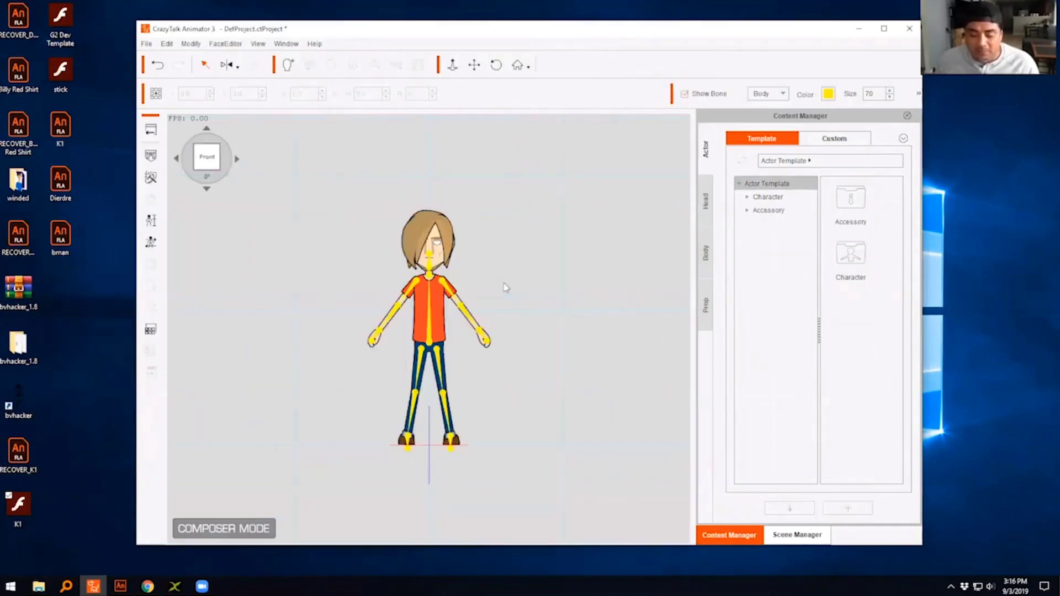
click(151, 156)
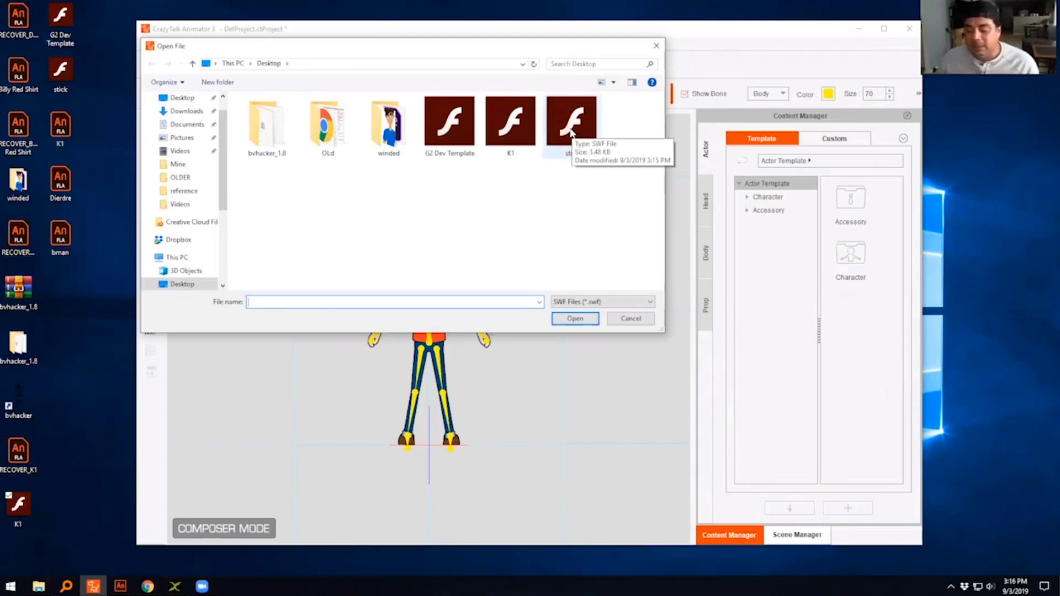
click(572, 133)
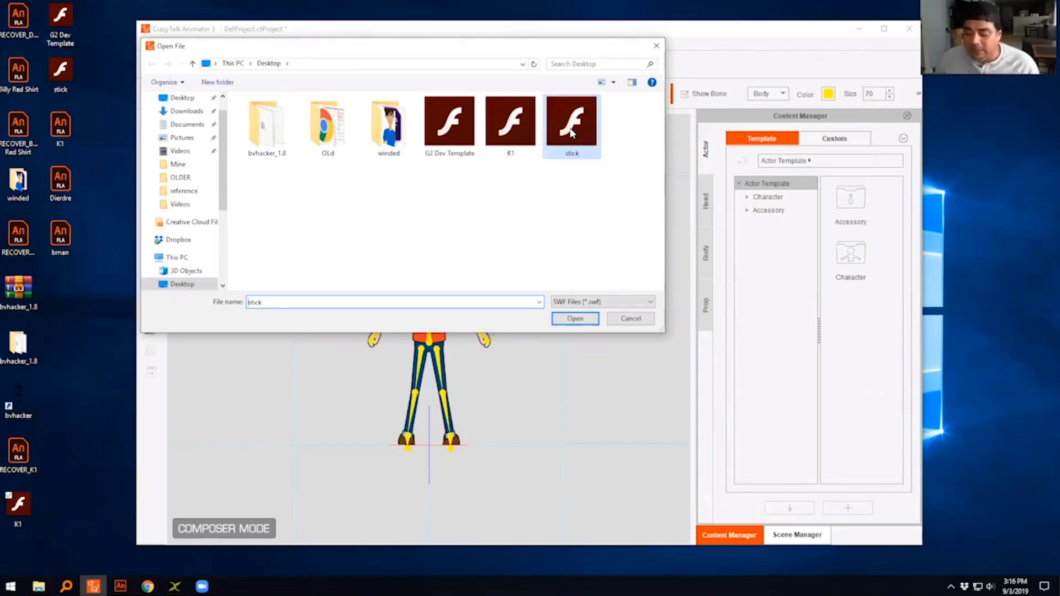
click(583, 319)
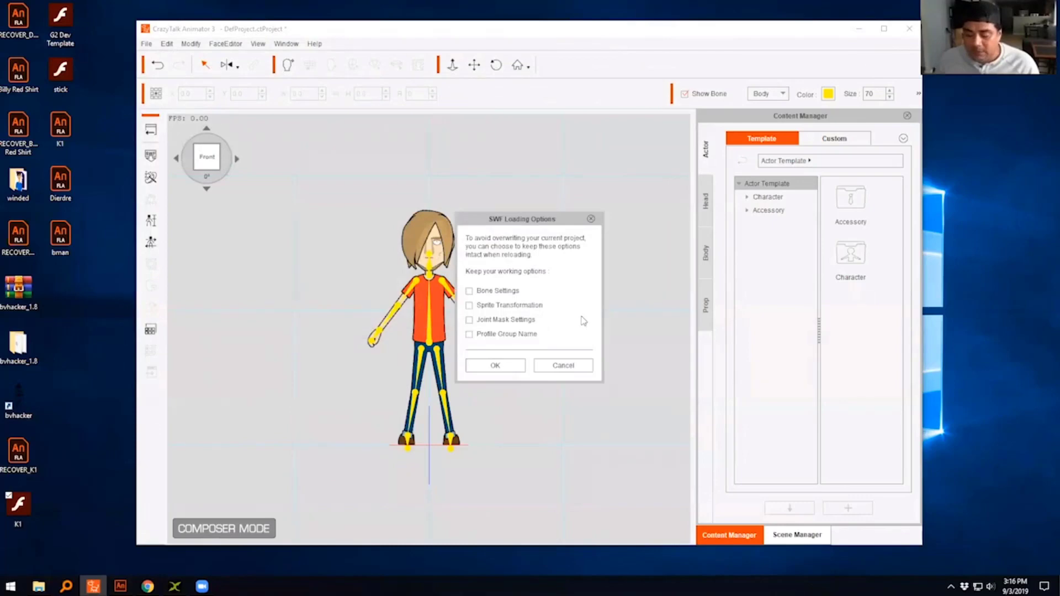
click(490, 363)
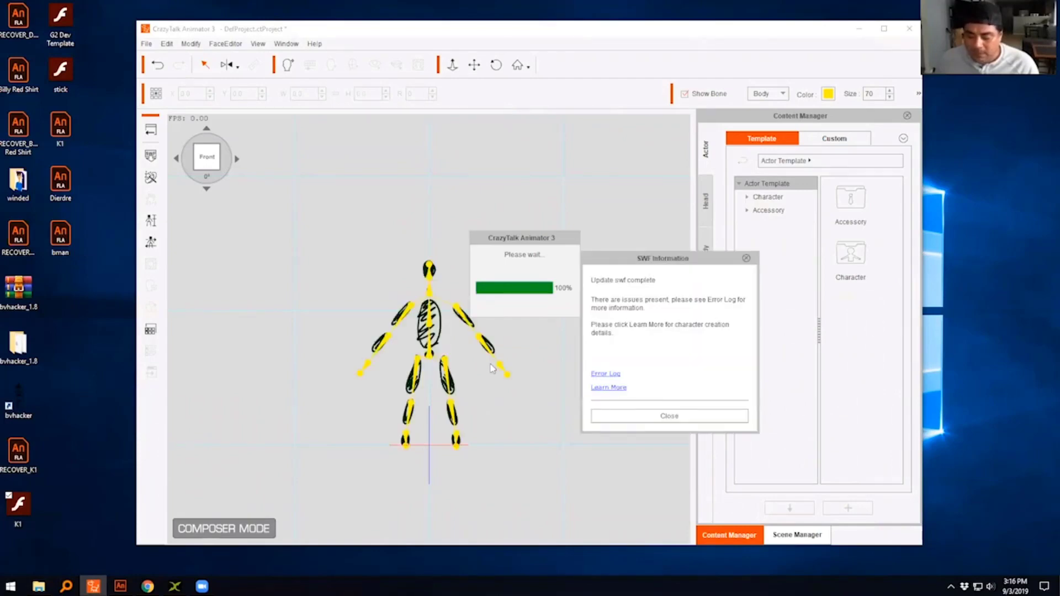
click(649, 417)
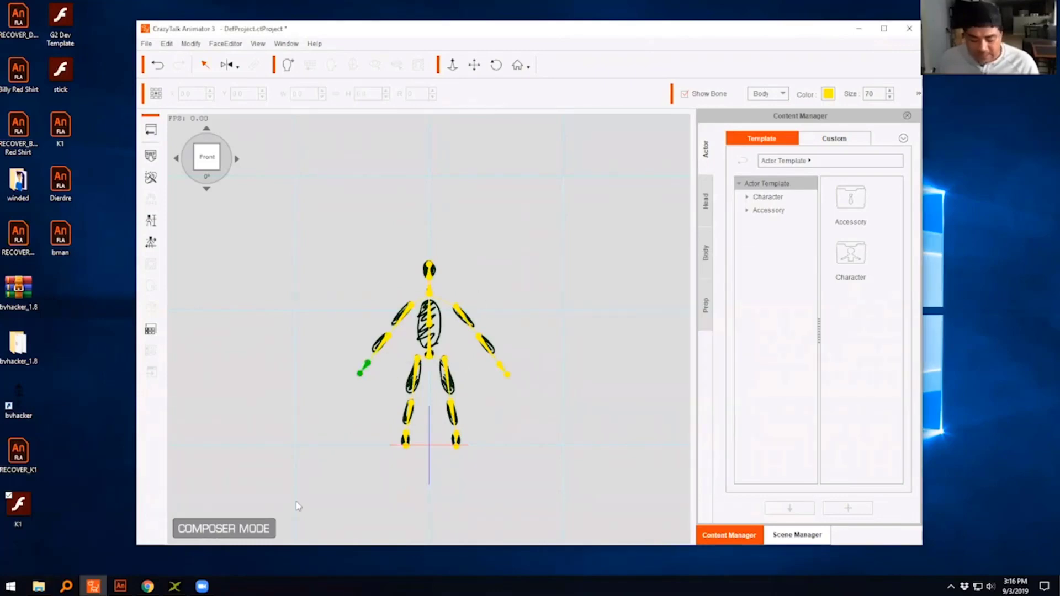
- Switch to Adobe Animate and assign the shape inside the stick figure's right hand symbol as the Relaxed hand in Puppet Producer
click(120, 586)
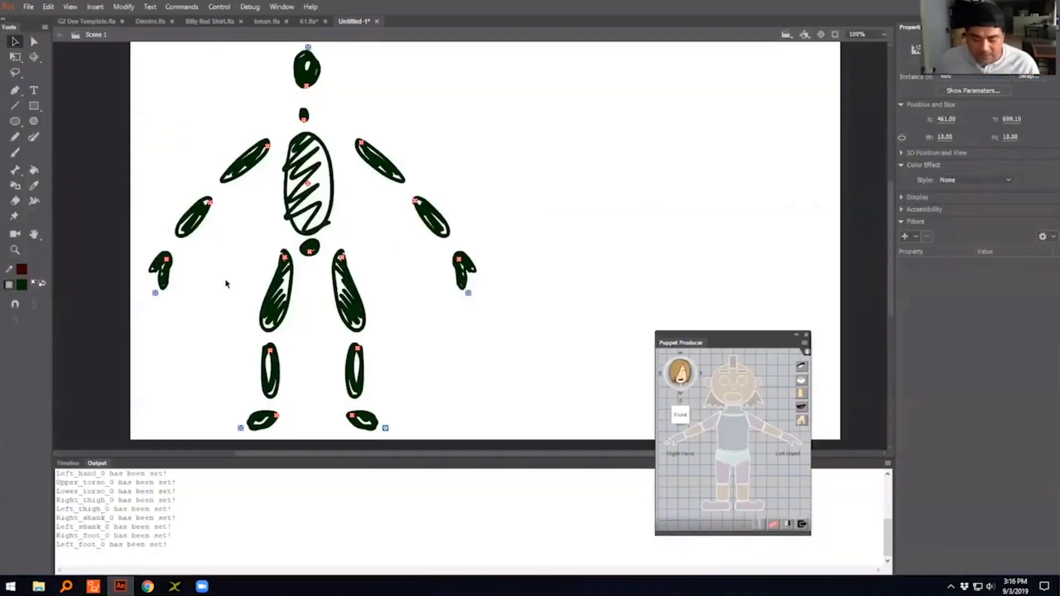
double_click(165, 278)
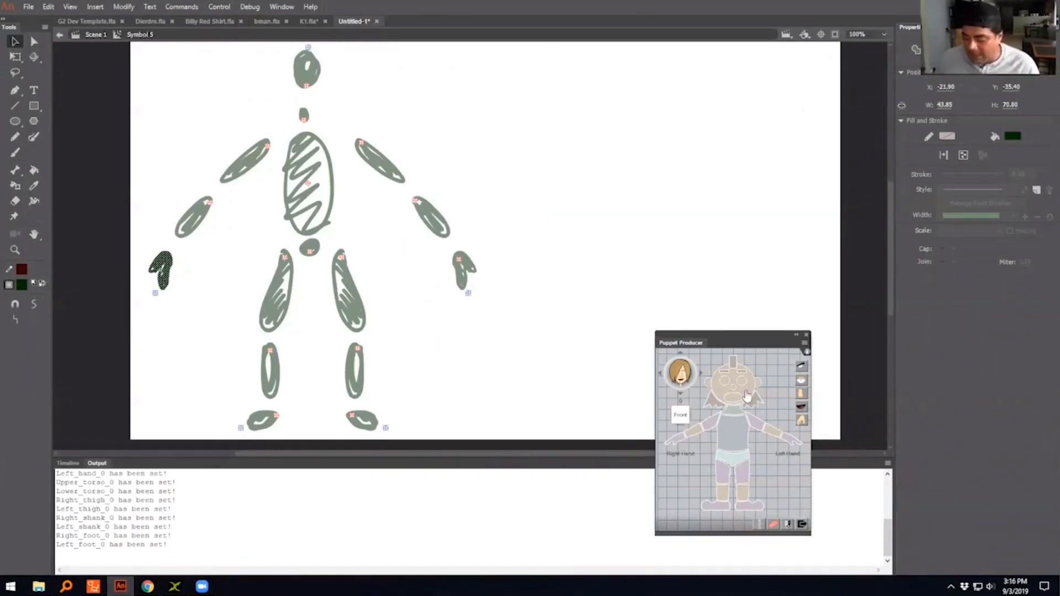
click(801, 421)
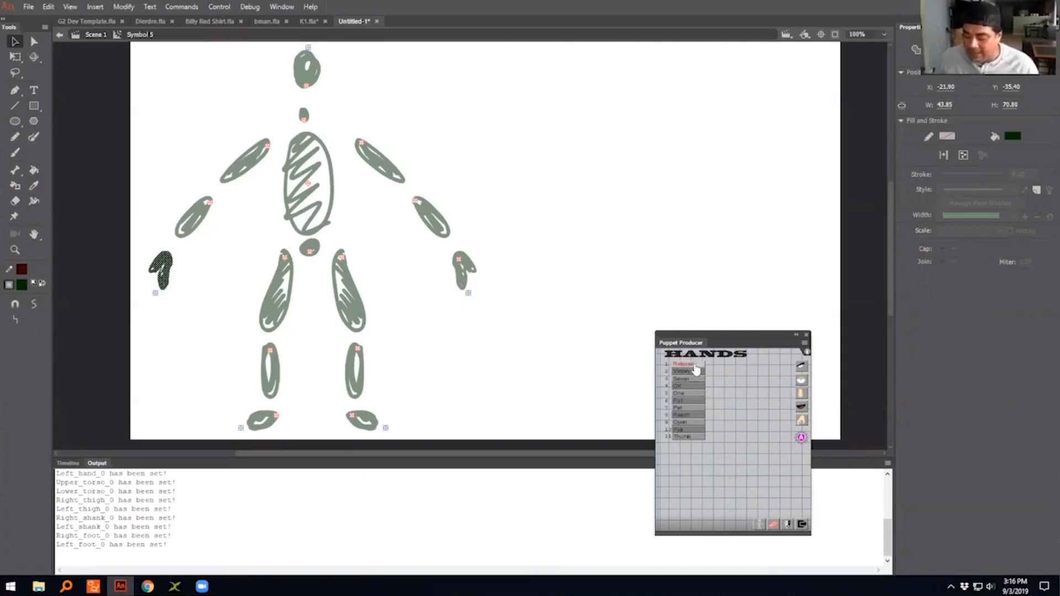
click(684, 364)
click(167, 263)
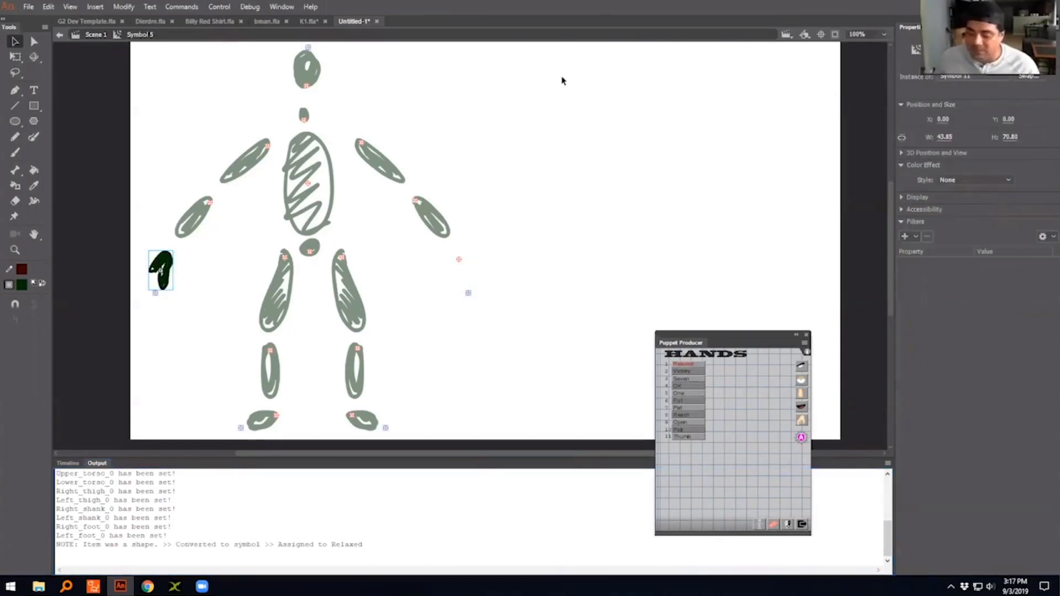
click(541, 233)
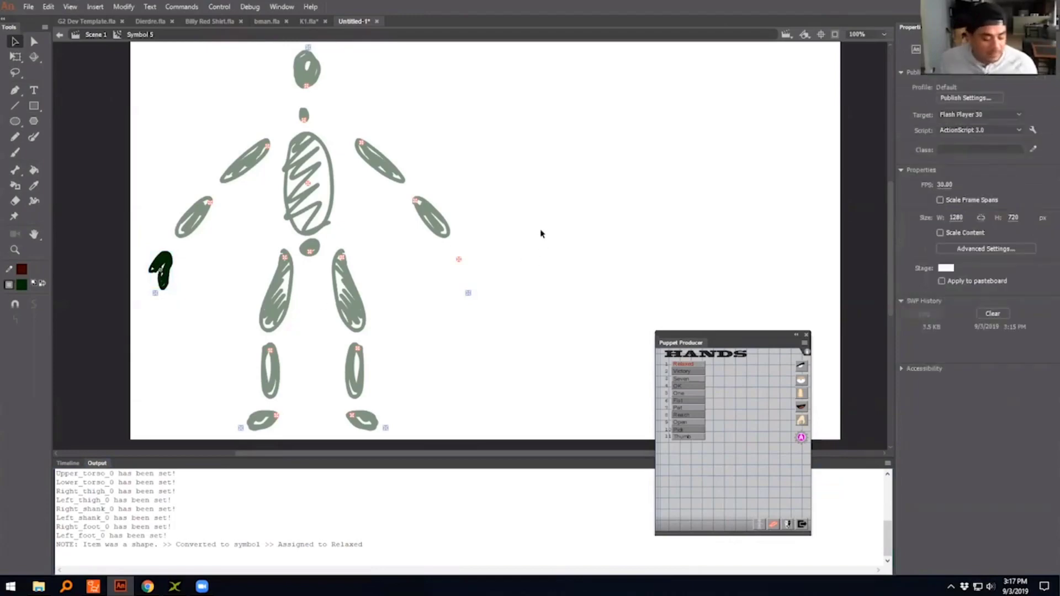
- Export the stick figure as an SWF movie over the existing stick file on the Desktop and leave symbol editing
key(ctrl+alt+shift+s)
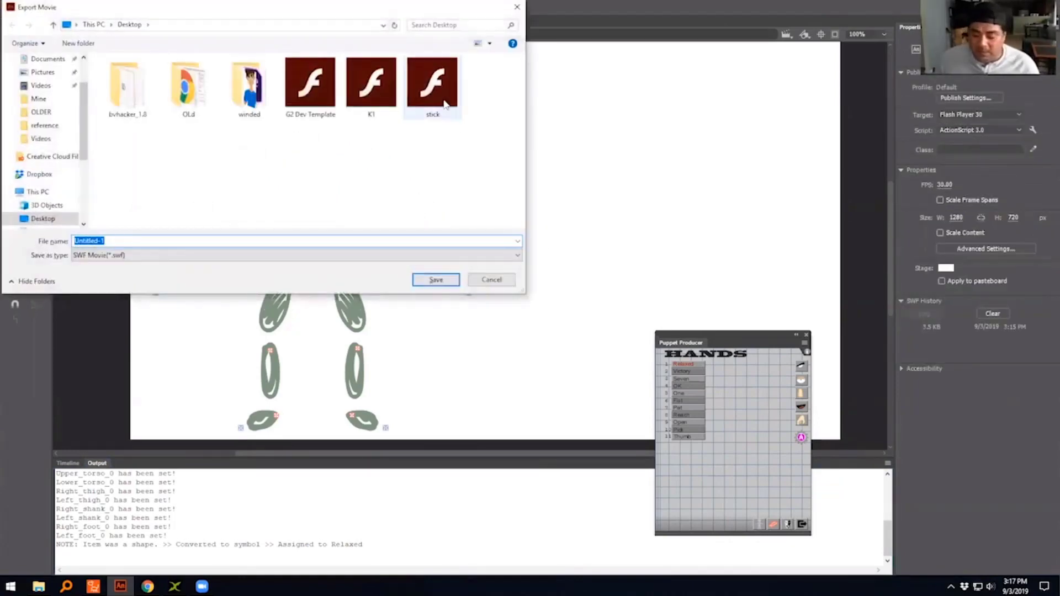
click(433, 88)
click(435, 279)
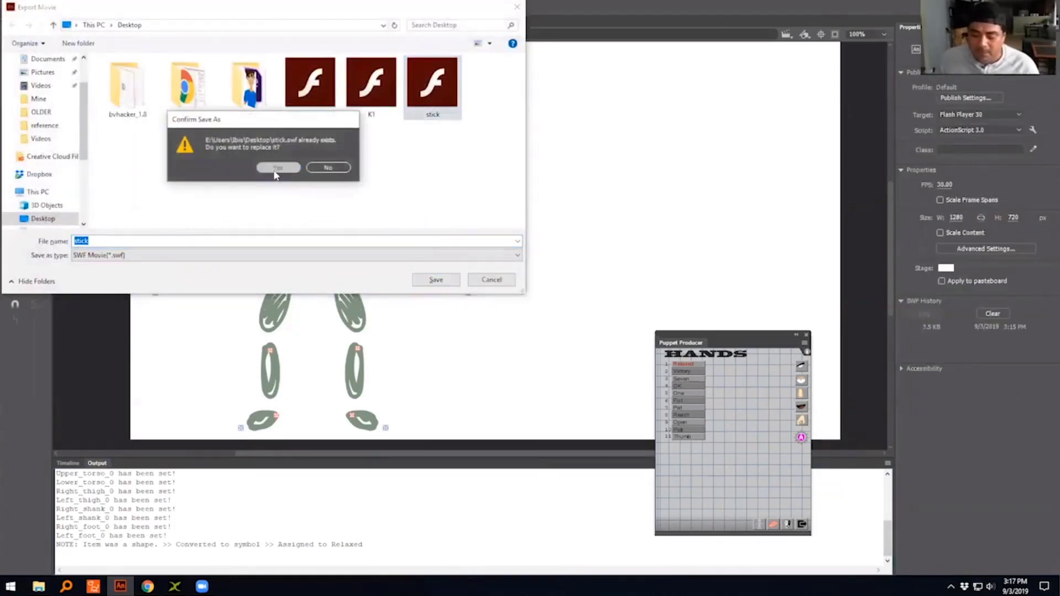
click(274, 167)
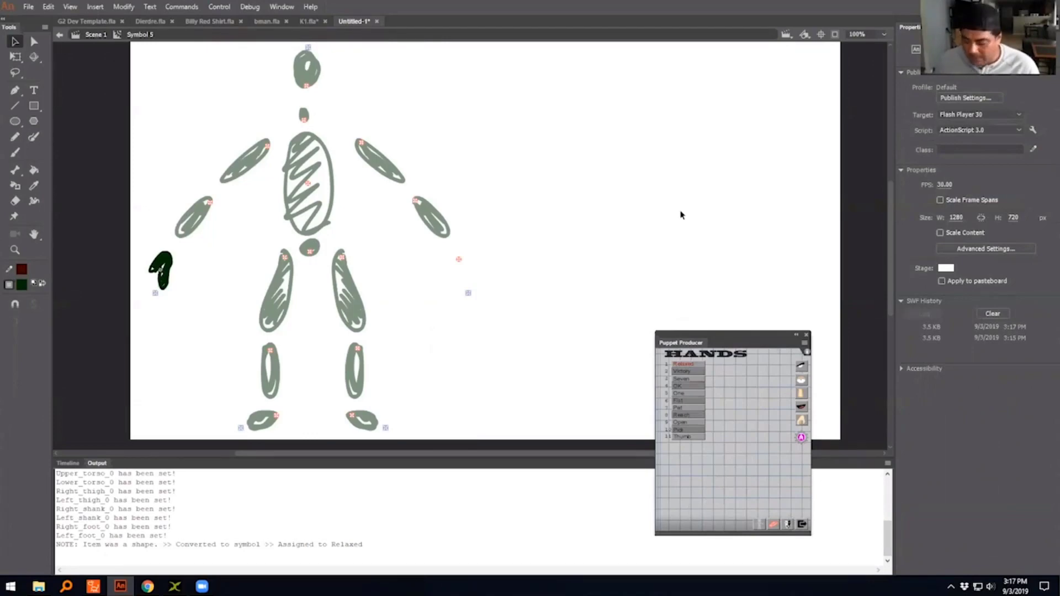
drag(709, 337, 760, 228)
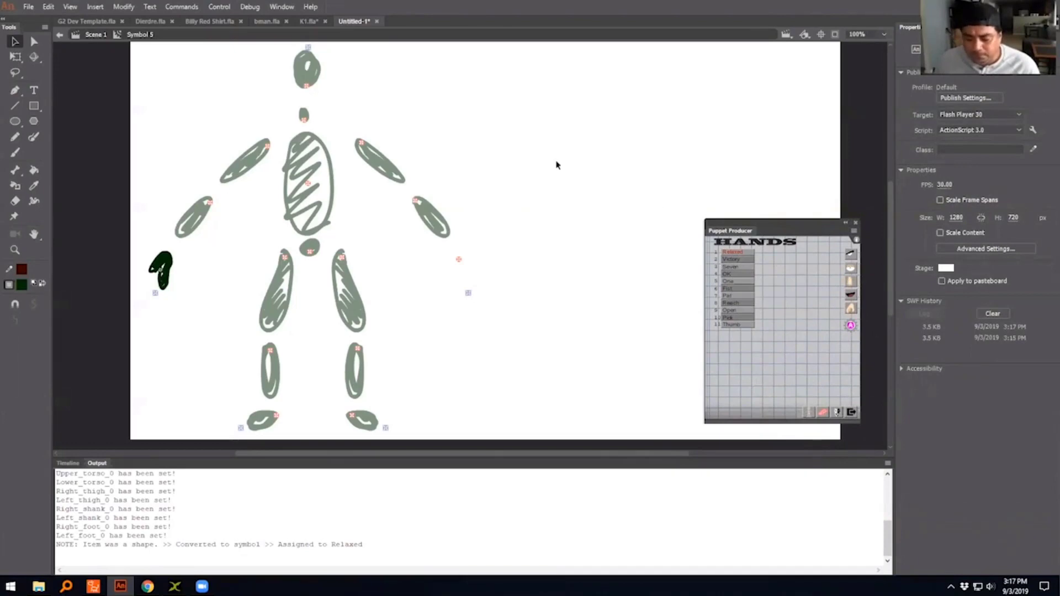
double_click(557, 165)
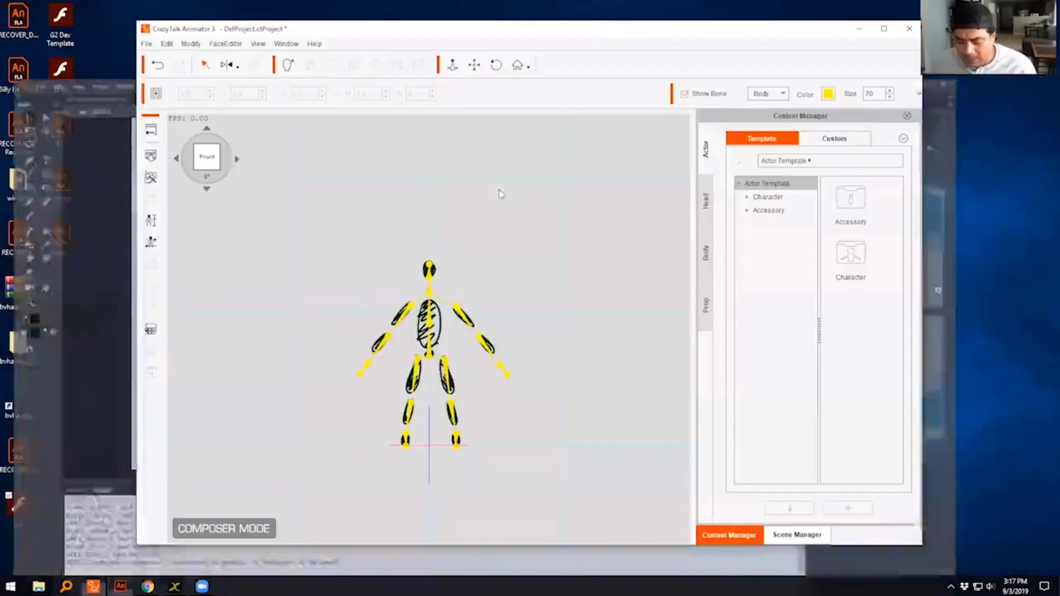
- Reload the stick SWF file into the character in CrazyTalk Animator's Composer mode without keeping any working options
click(150, 155)
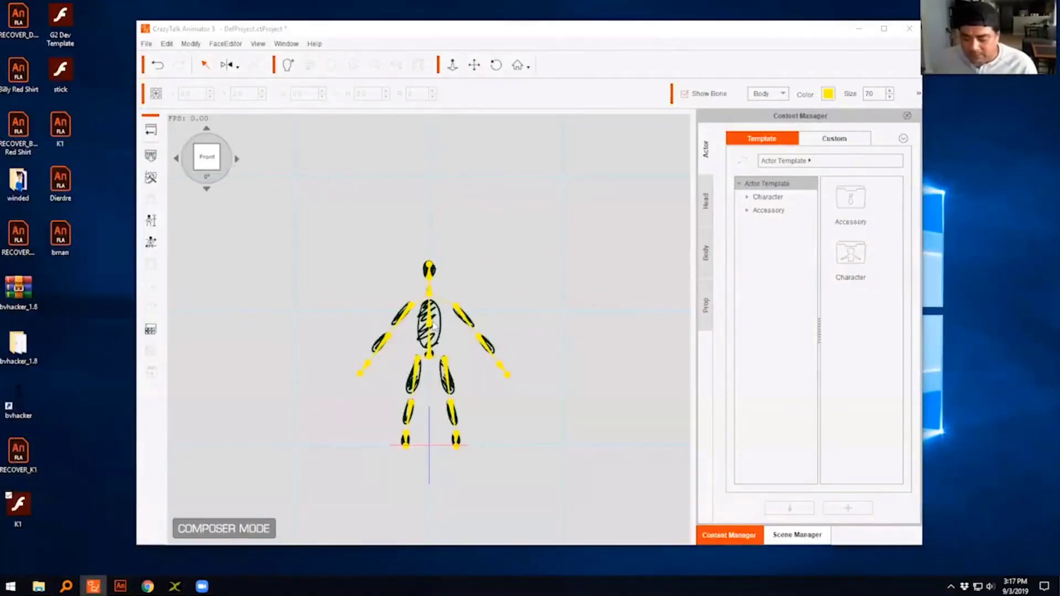
click(571, 123)
click(579, 317)
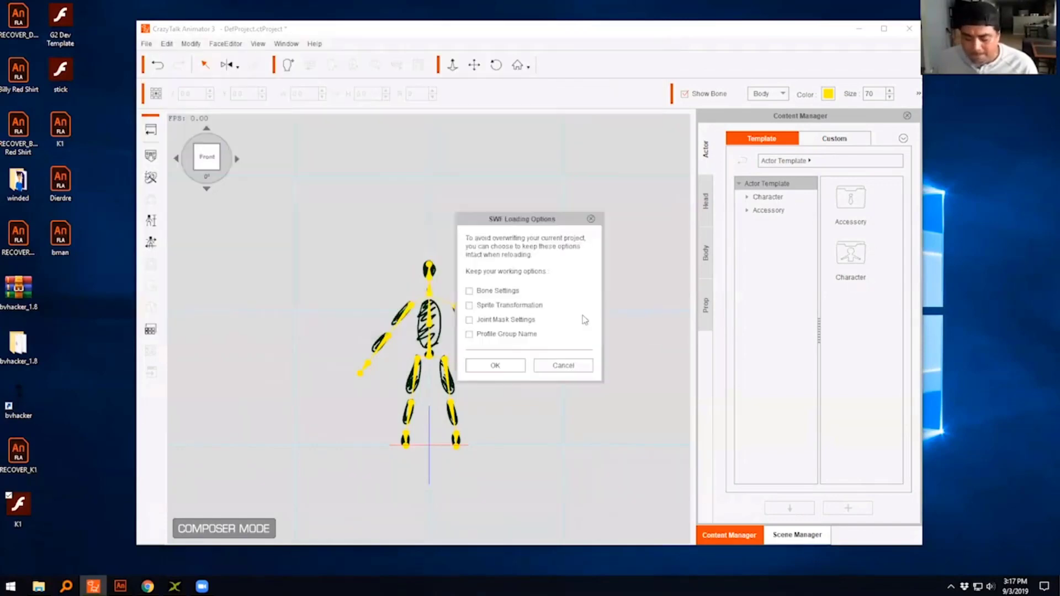
click(512, 366)
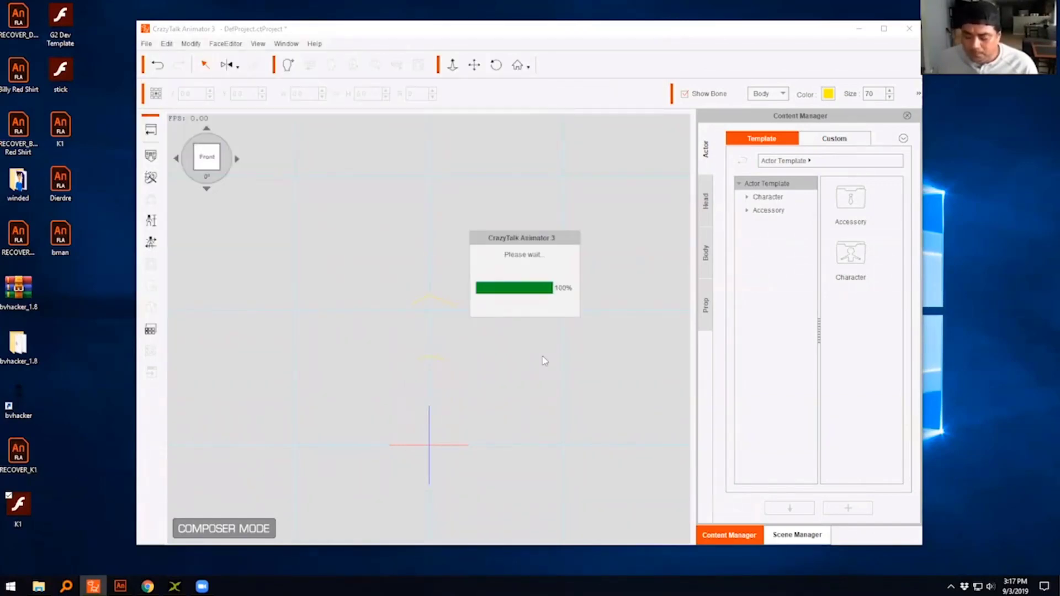
click(640, 419)
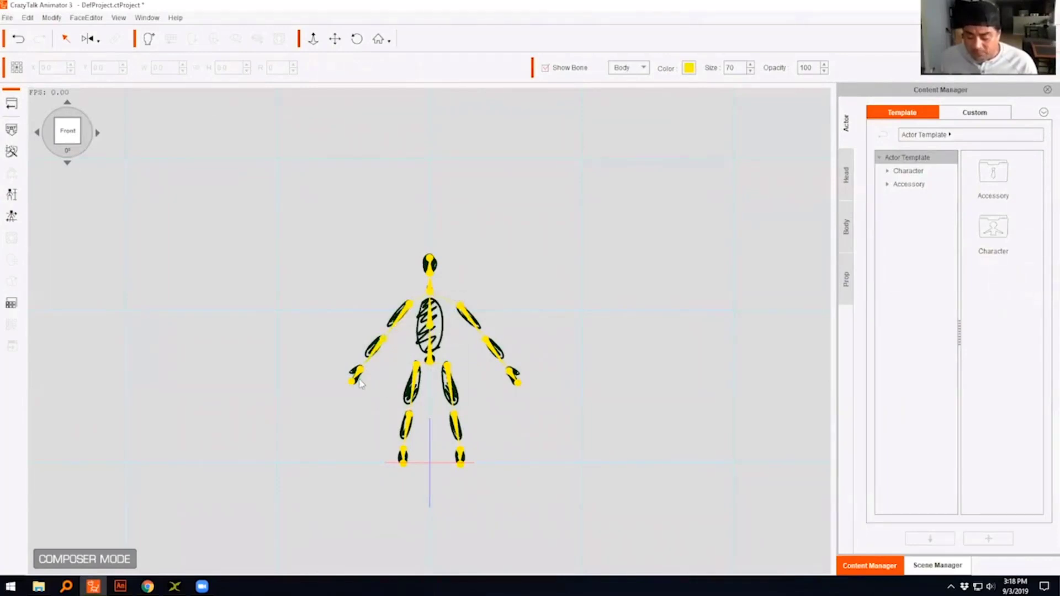
- Check the stick figure with its bones hidden, show them again and set the bone display size to 10
scroll(475, 387, up, 4)
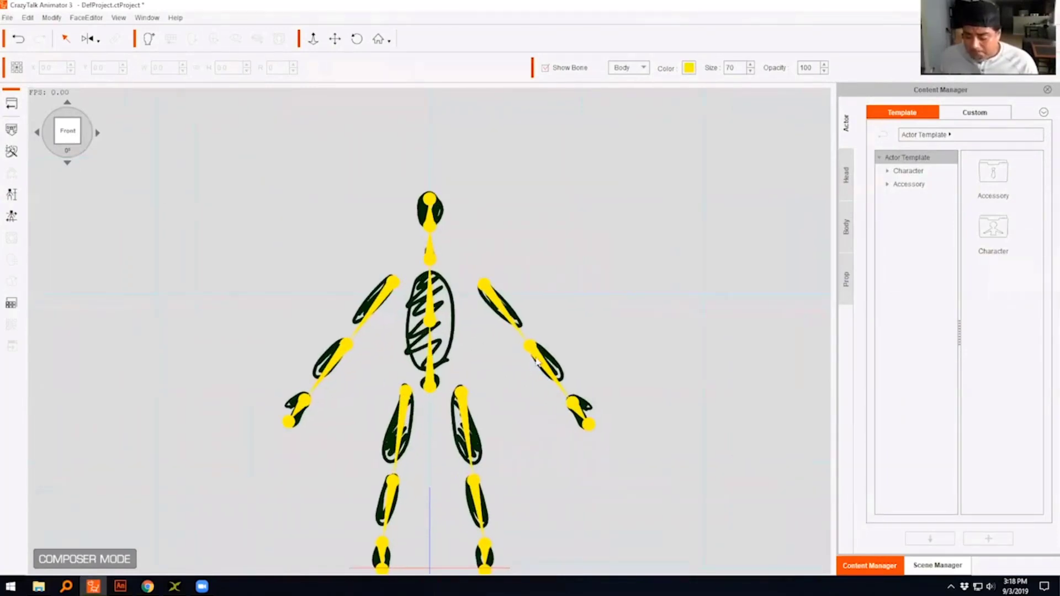
click(545, 68)
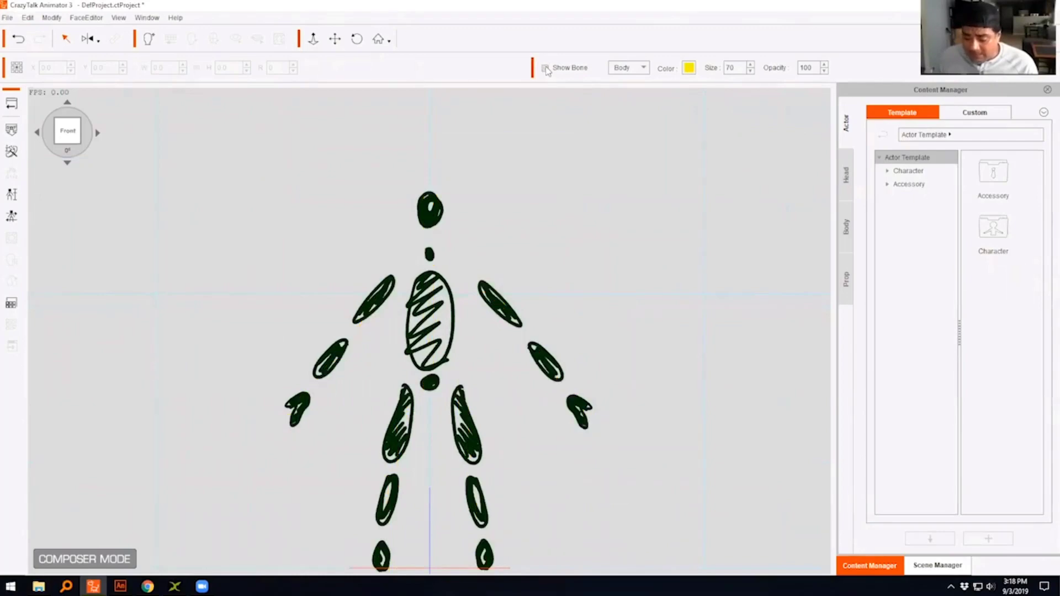
click(545, 69)
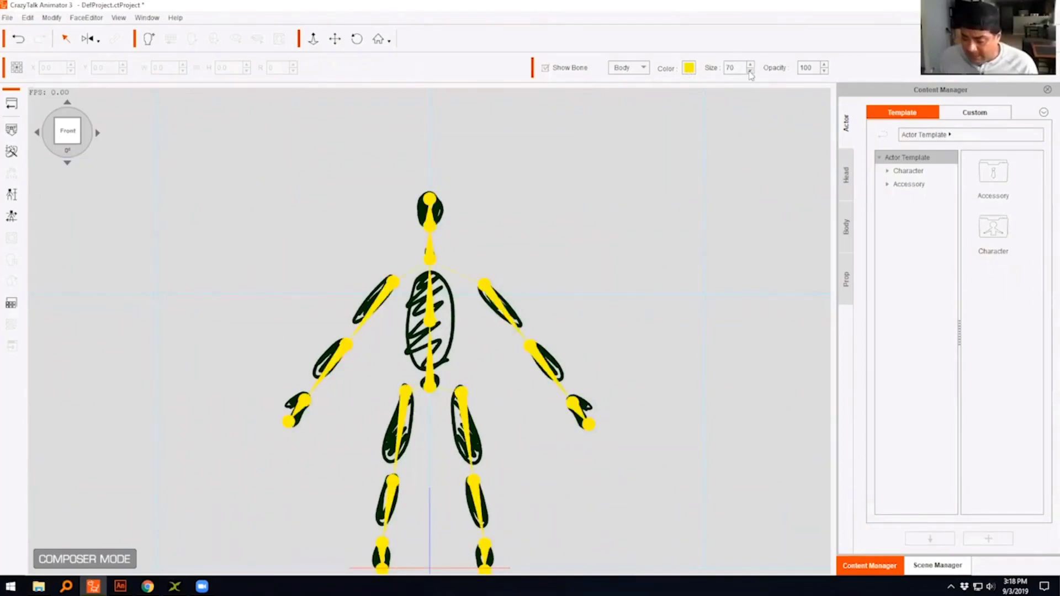
drag(740, 67, 712, 65)
text(10)
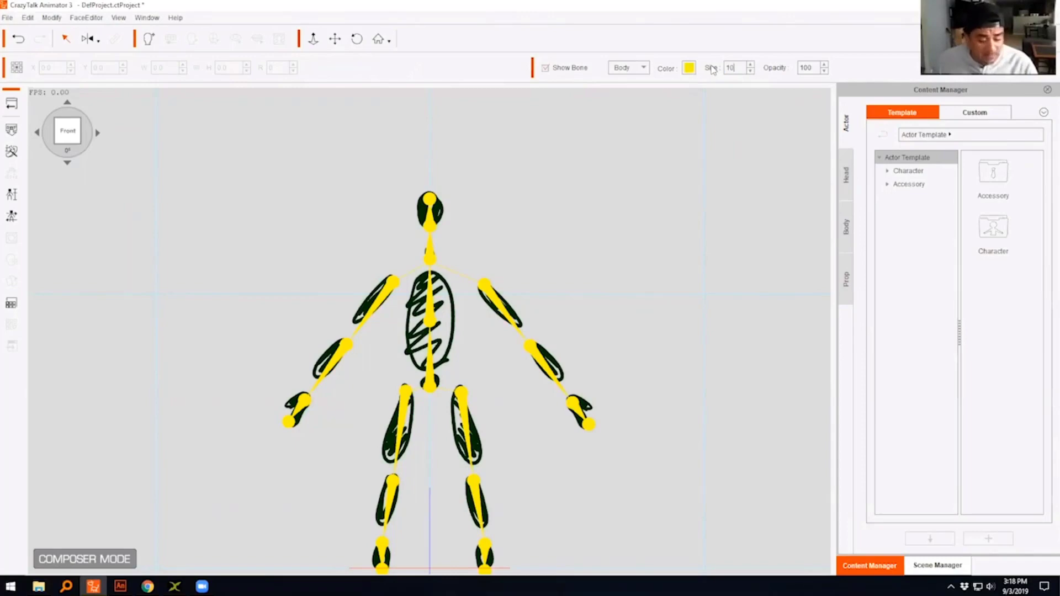
key(Return)
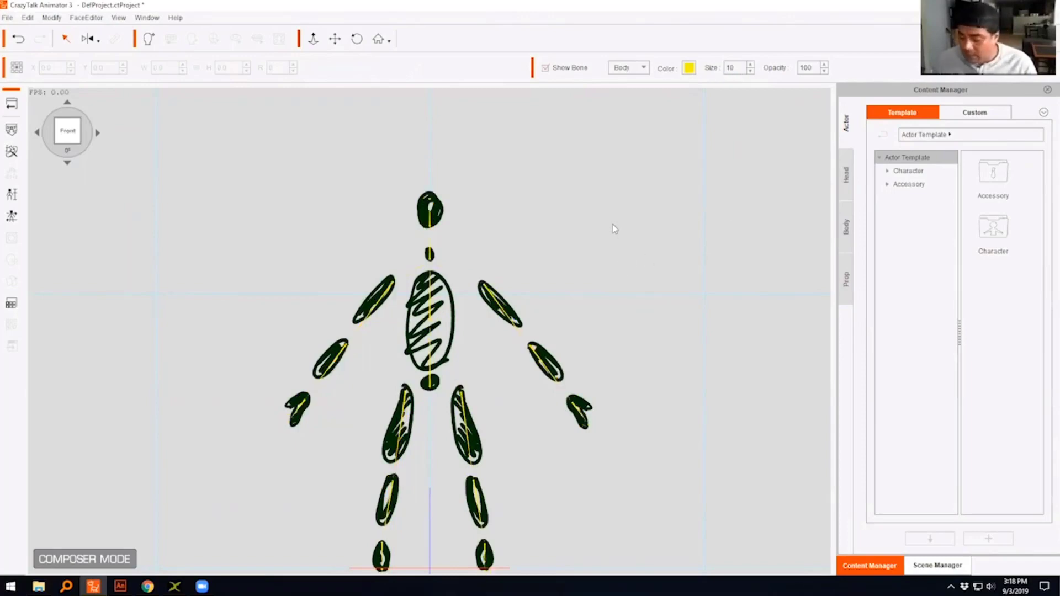
drag(667, 315, 644, 259)
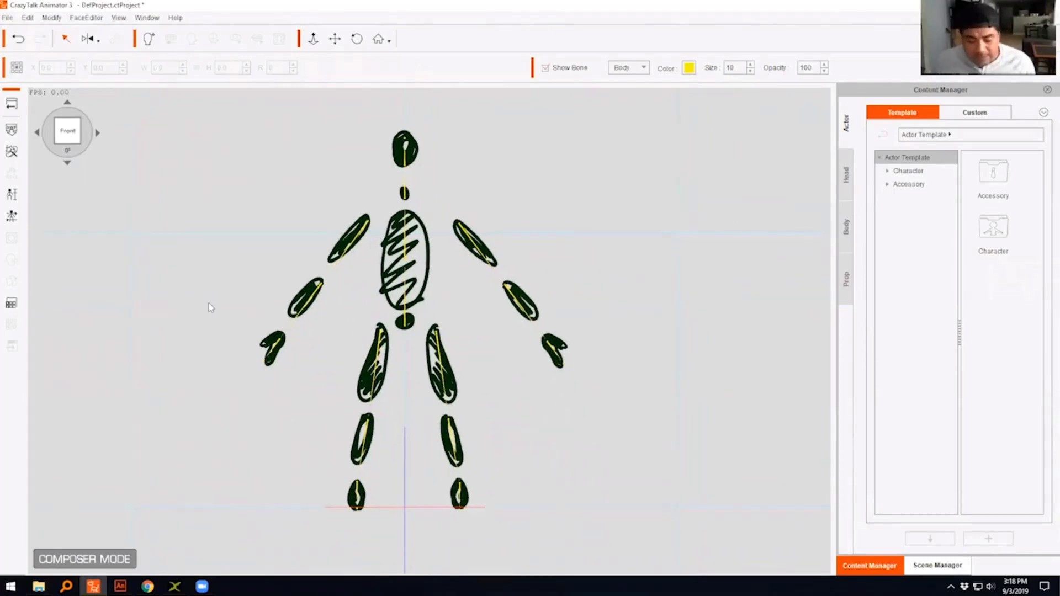
- Open the actor calibration and preview the stick figure with the Basic Walk body motion
click(13, 217)
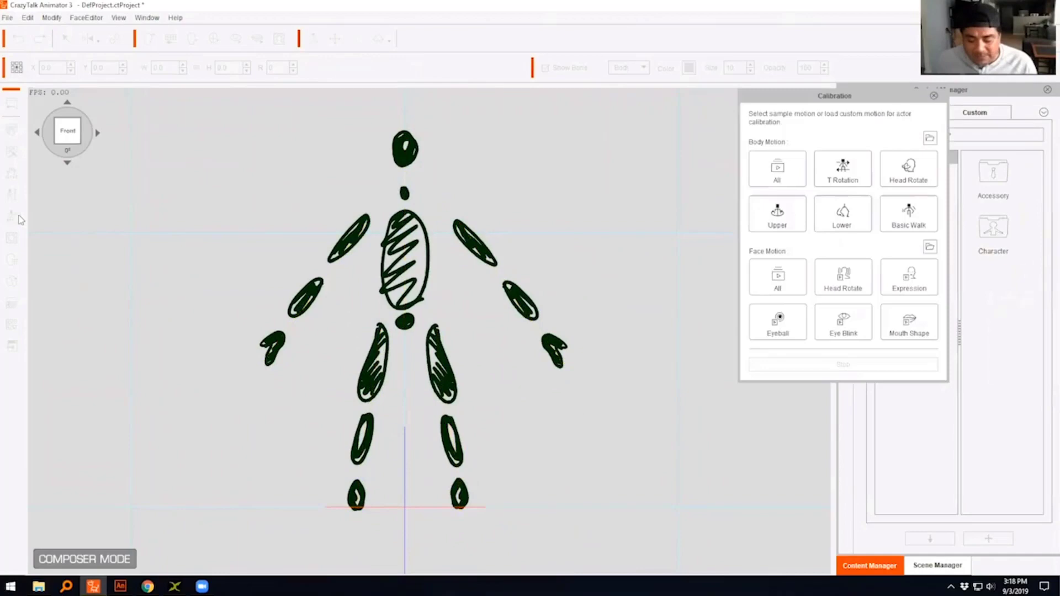
click(917, 227)
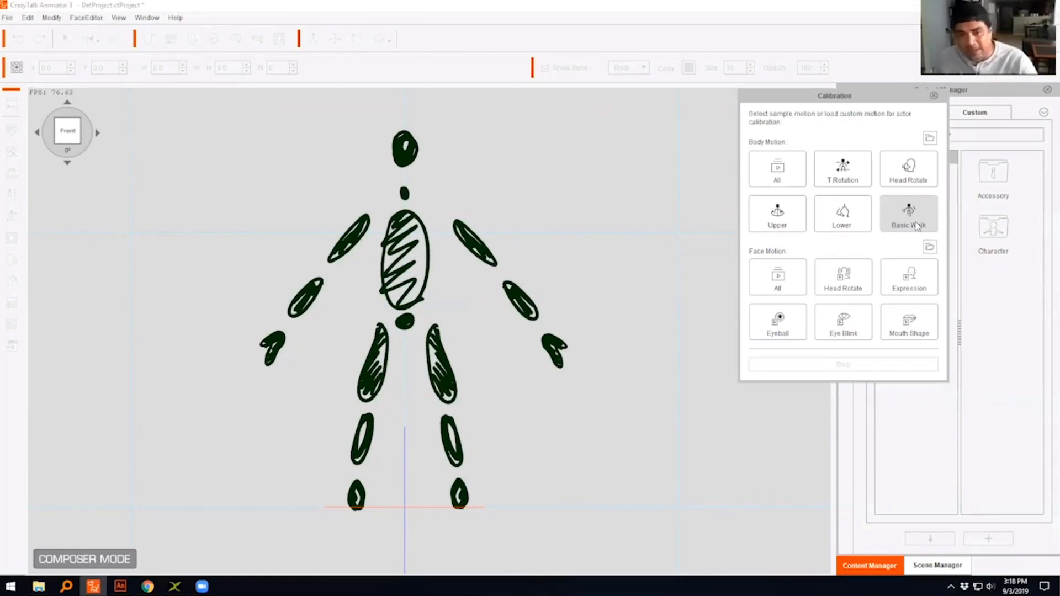
click(916, 225)
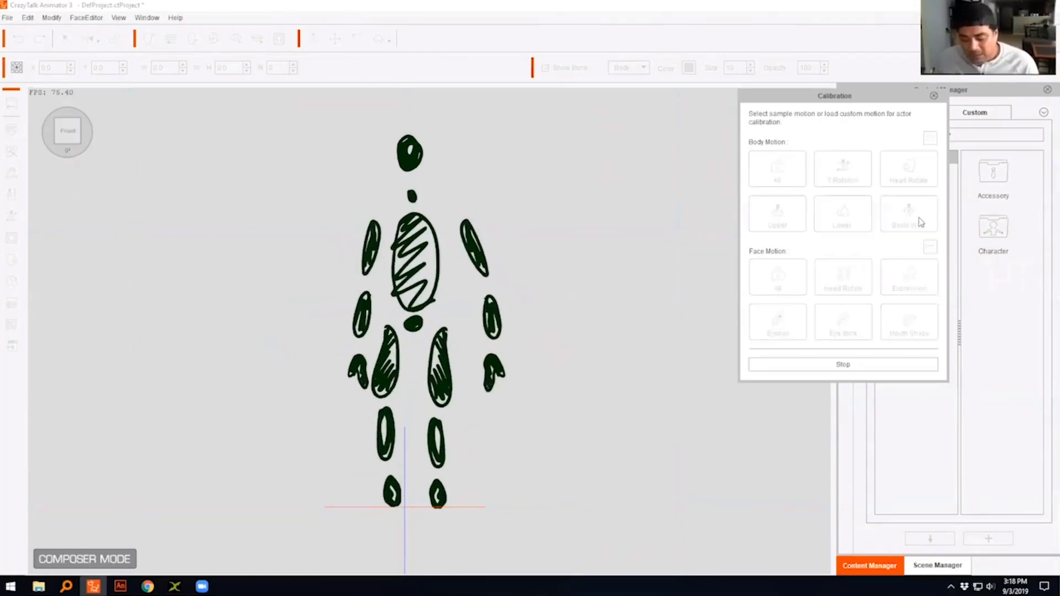
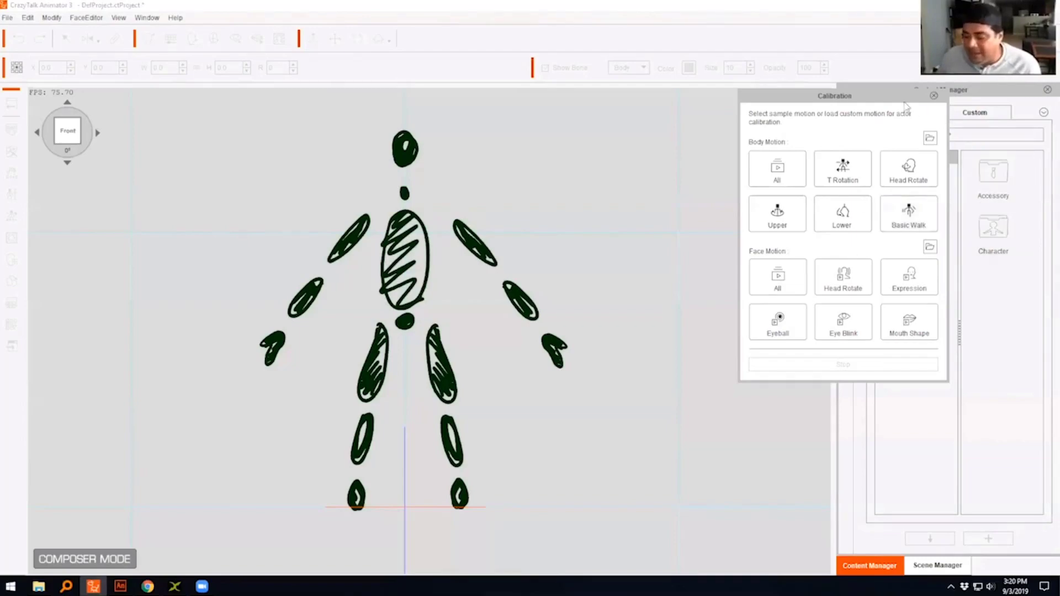
- Preview the stick figure with the Lower, Upper and Head Rotate body motions, stop the playback and close the calibration
drag(904, 99, 773, 109)
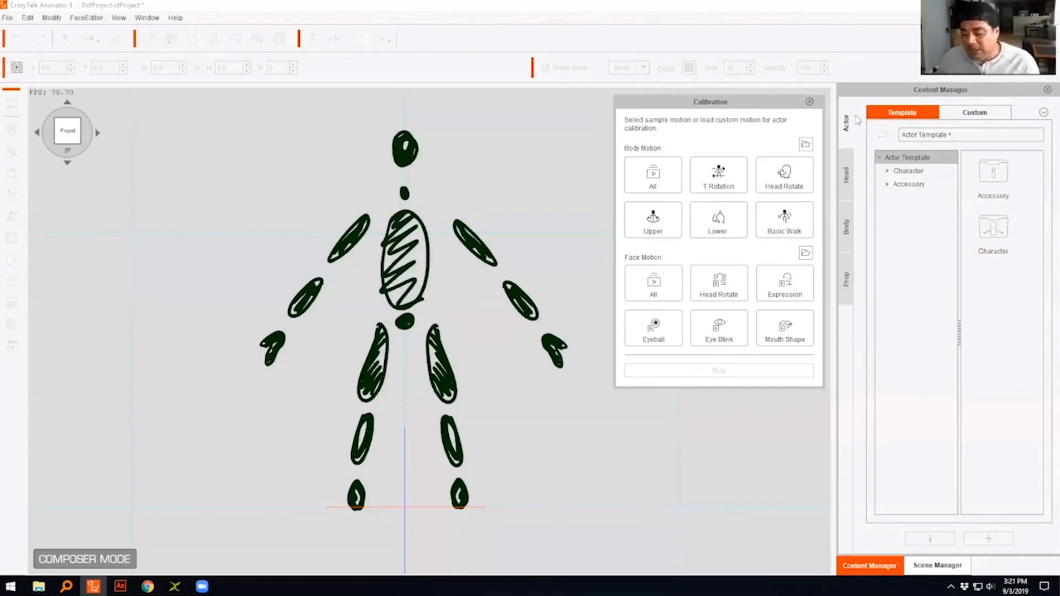
click(733, 228)
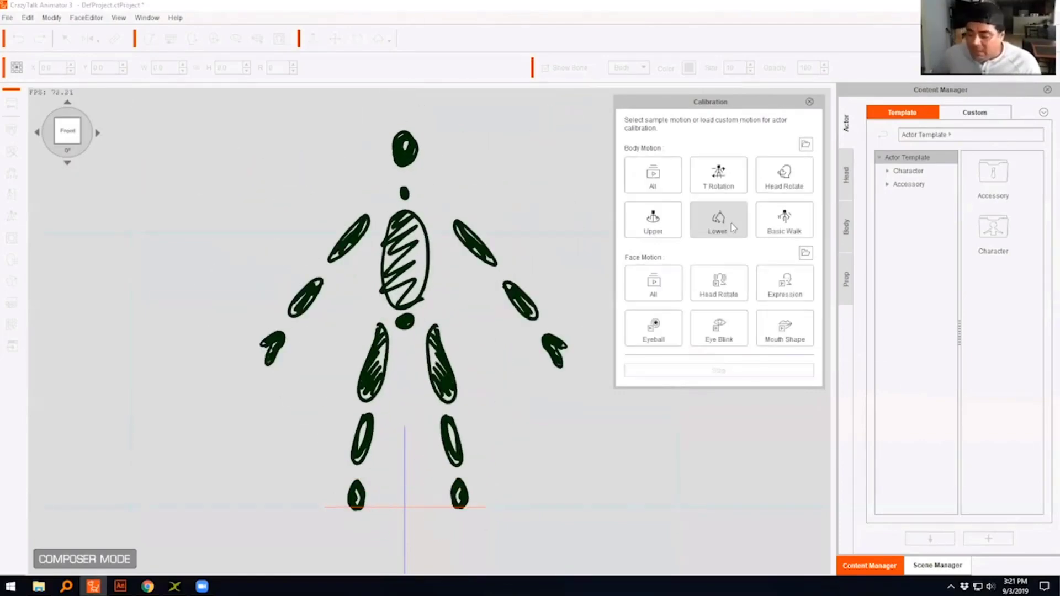
click(660, 216)
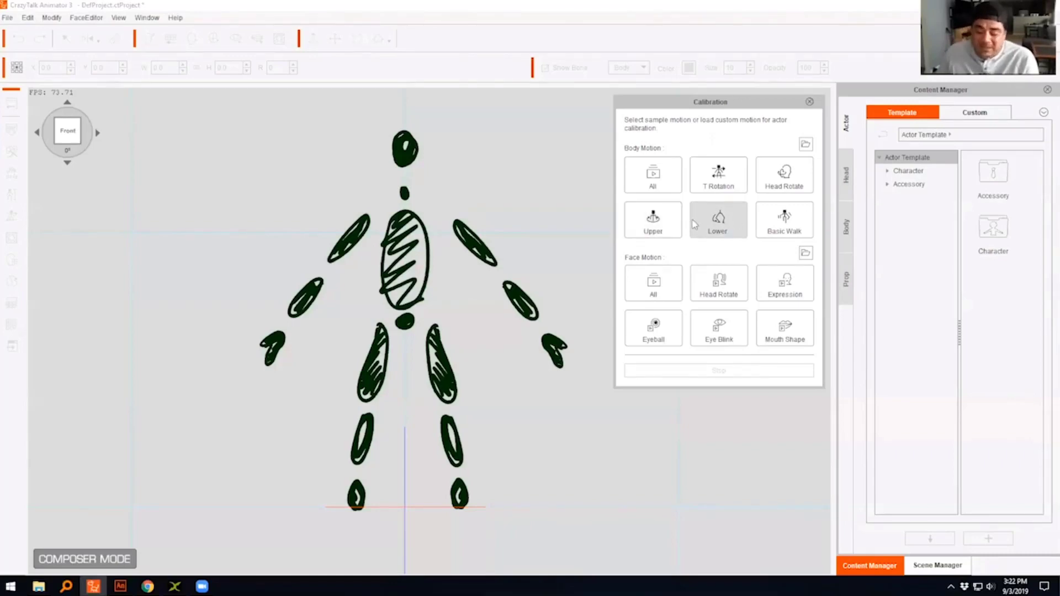
click(674, 230)
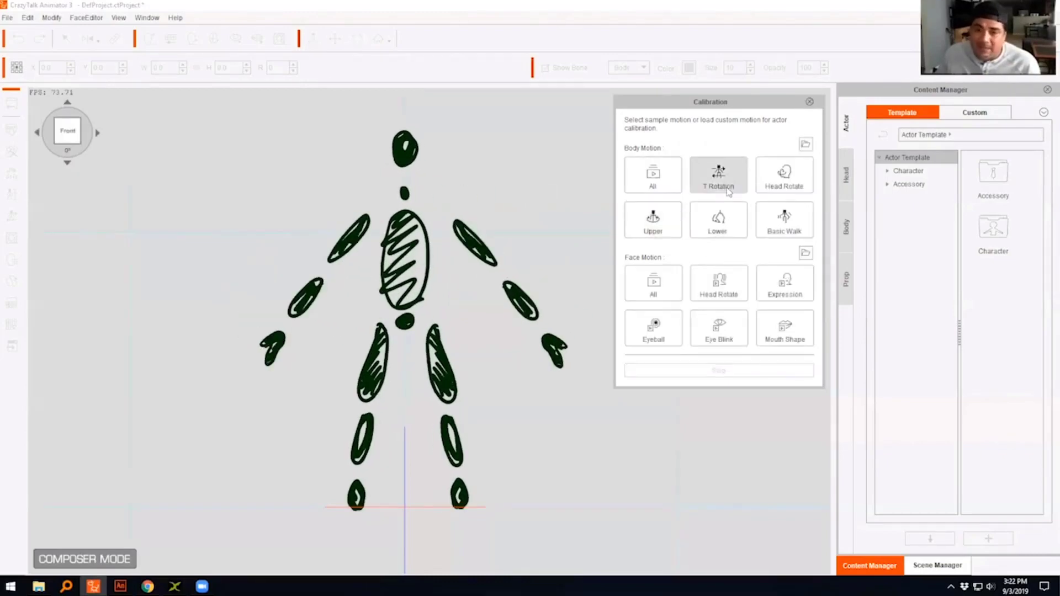
click(772, 192)
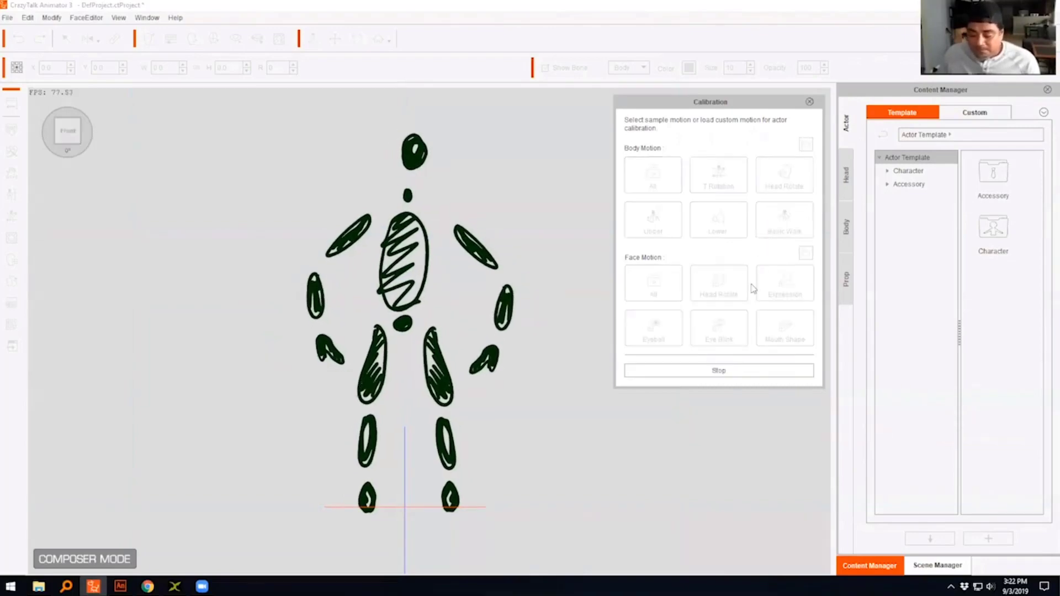
click(727, 373)
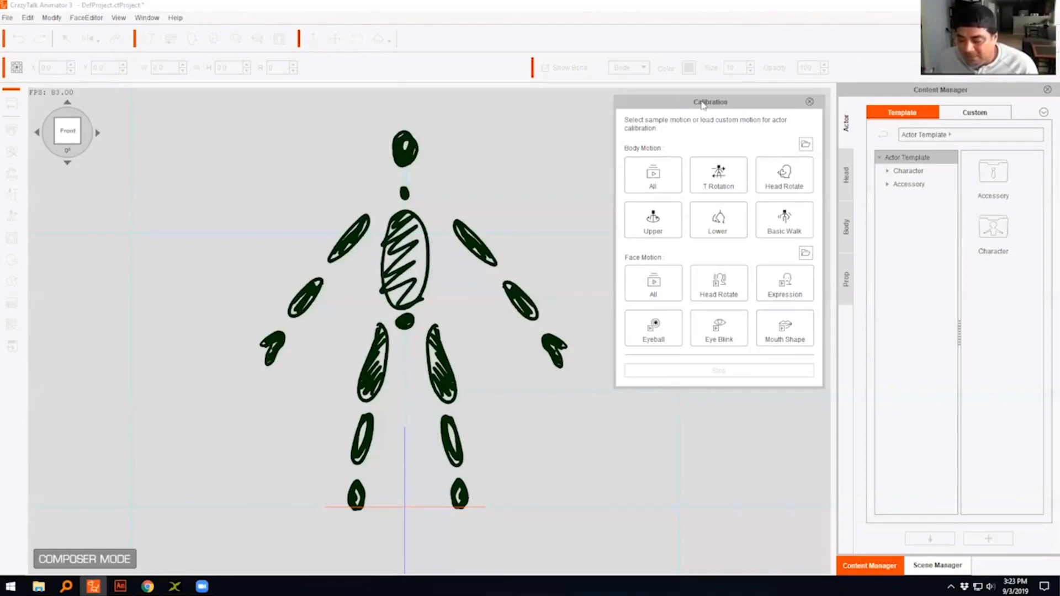
drag(707, 105, 697, 106)
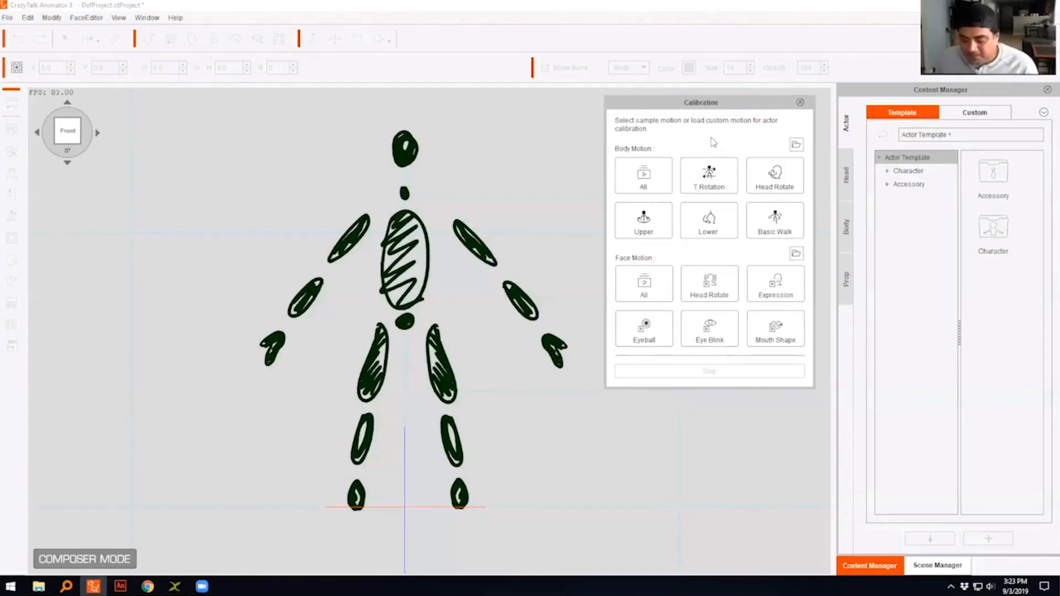
click(799, 102)
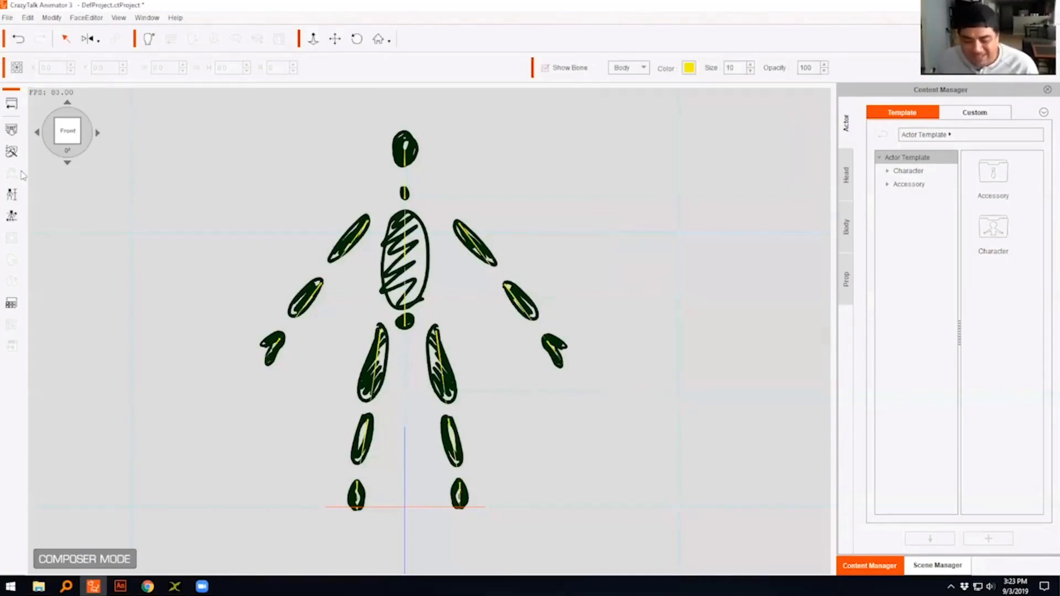
- Replace the stick figure with the K1 SWF file from the Desktop, without keeping any working options
click(12, 130)
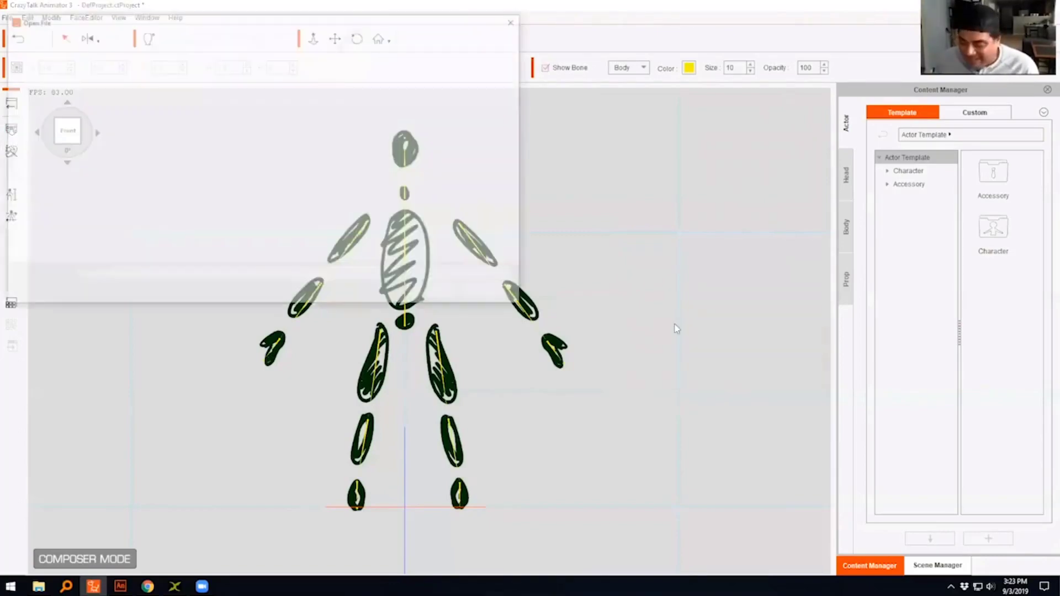
click(370, 101)
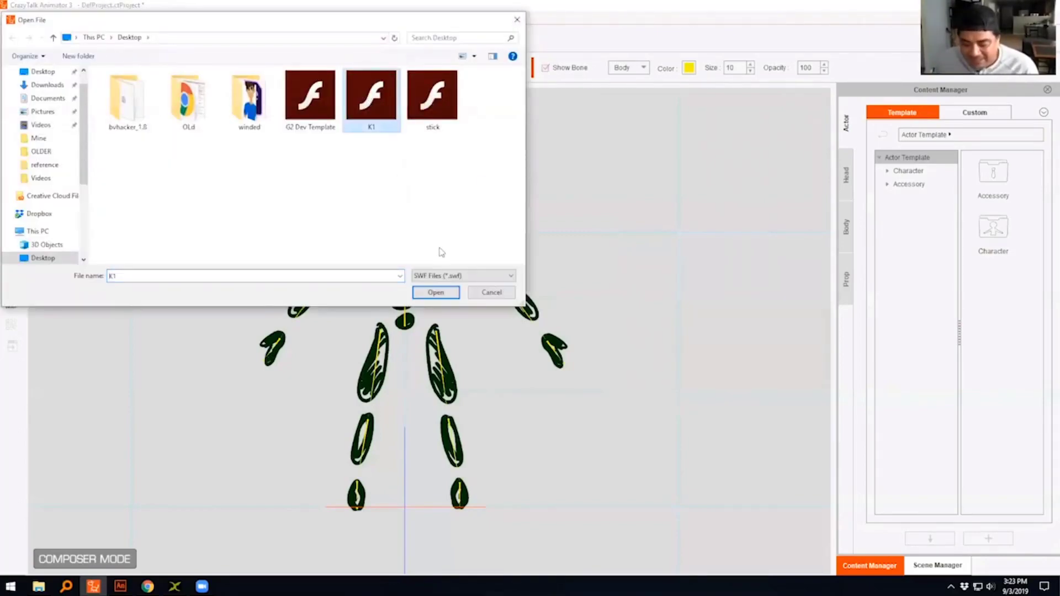
click(435, 292)
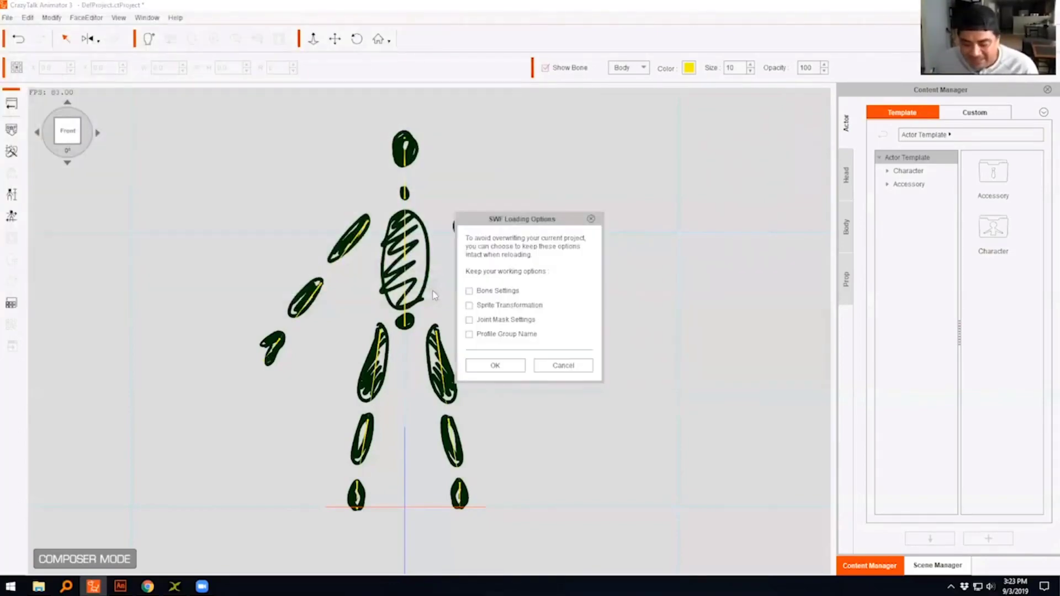
click(499, 364)
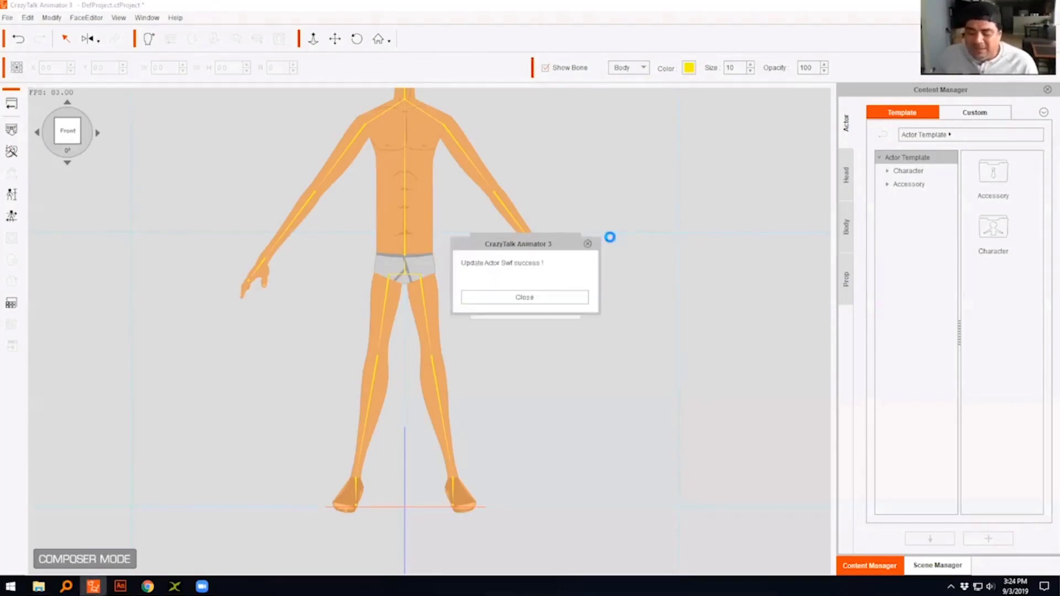
click(561, 297)
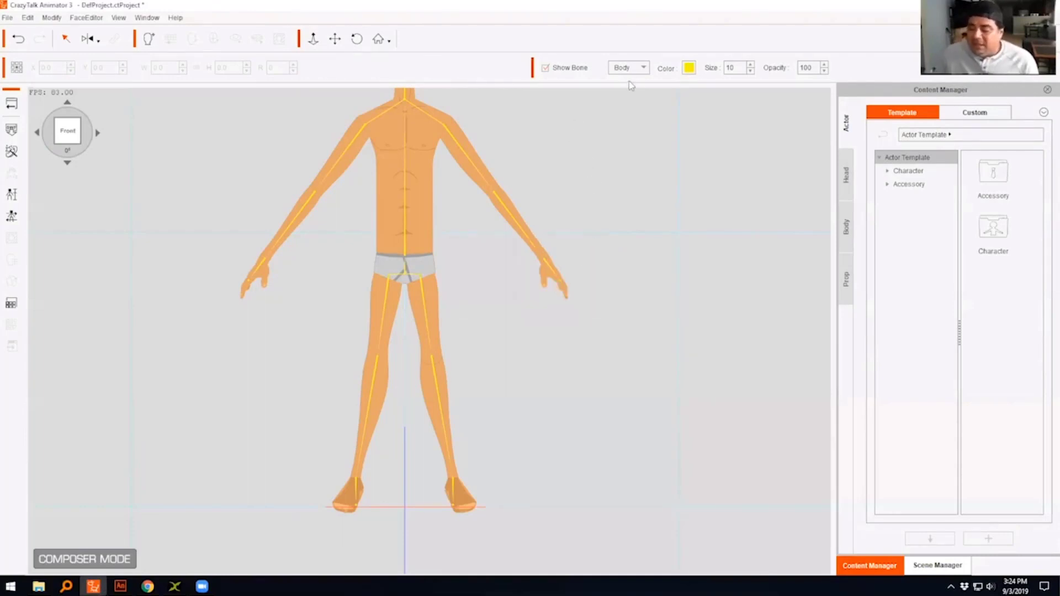
- Bring the new character's head into view and preview it in the actor calibration with the Basic Walk body motion
click(334, 39)
drag(496, 130, 496, 213)
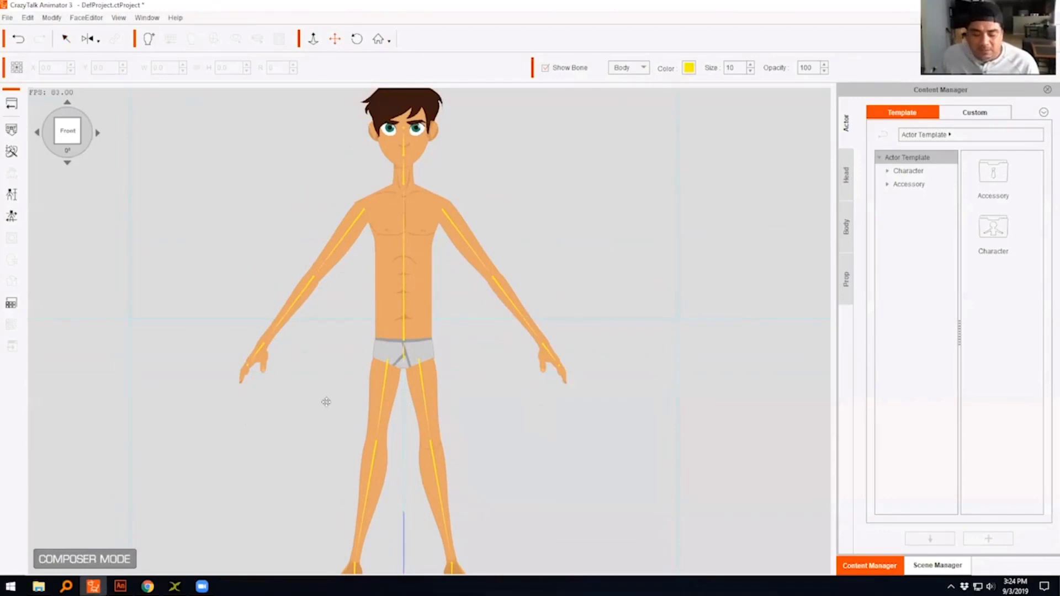
click(11, 216)
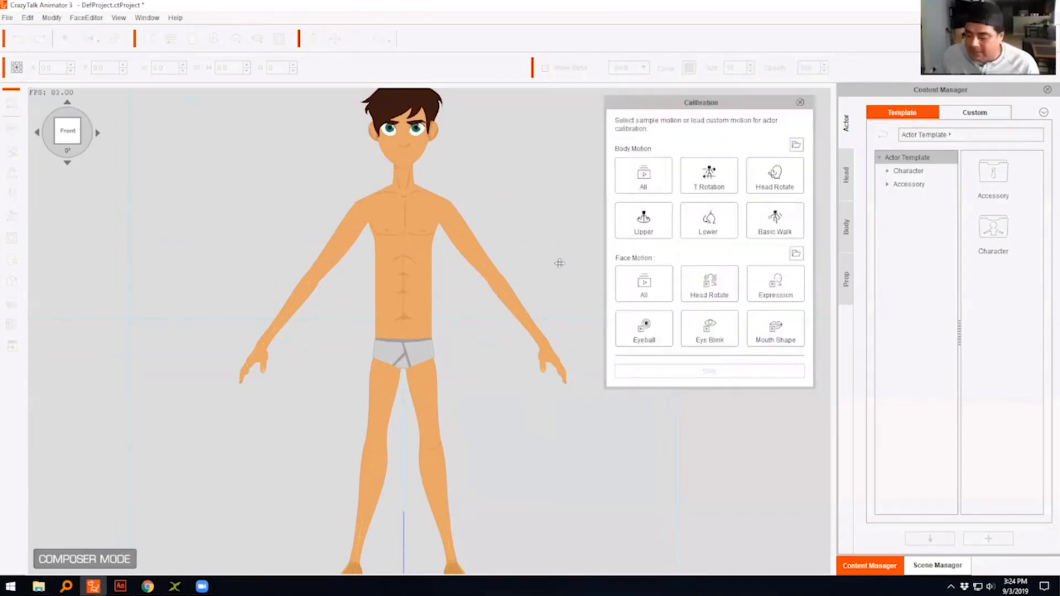
click(781, 226)
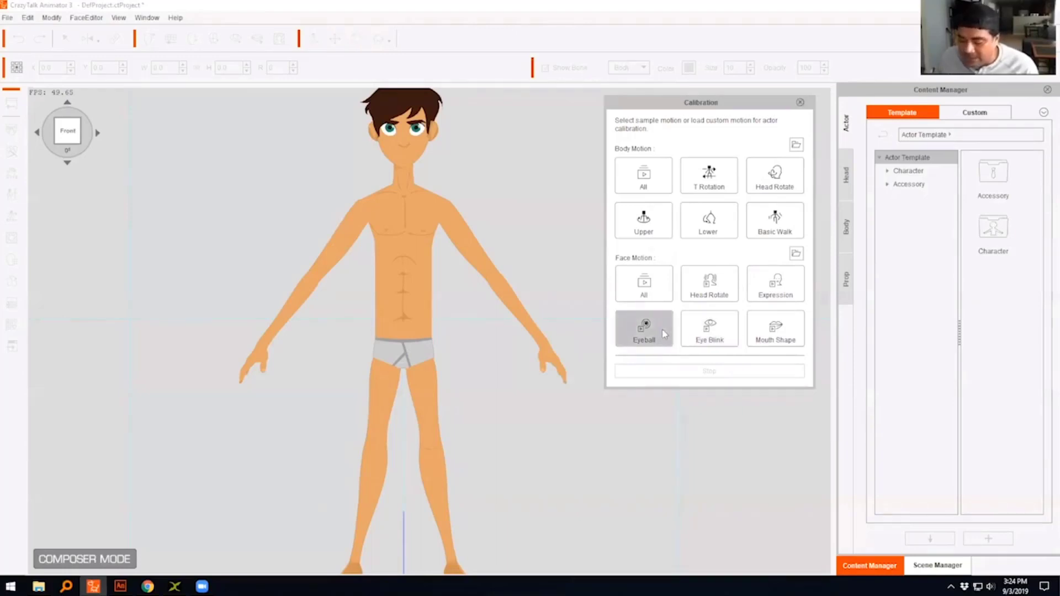
- Preview the Eyeball face motion on a close-up of the character's face and close the calibration
click(644, 331)
scroll(443, 172, up, 3)
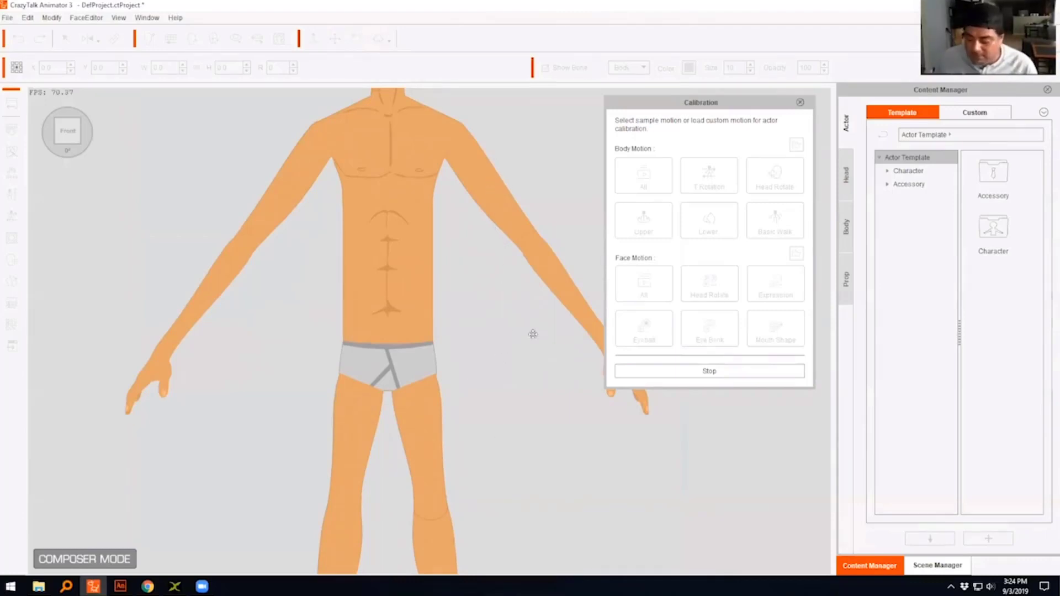
click(657, 370)
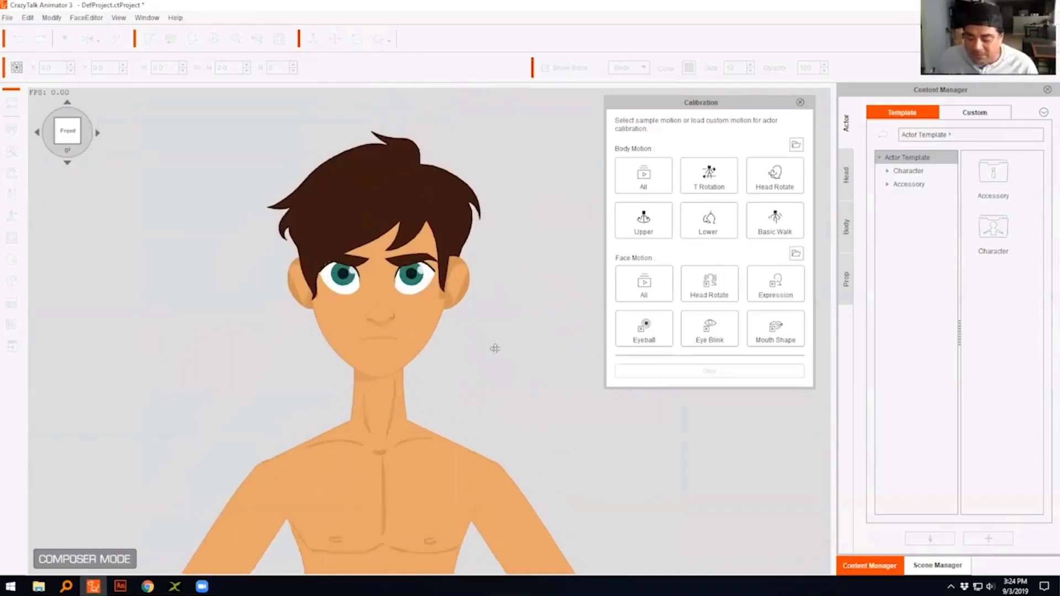
click(660, 341)
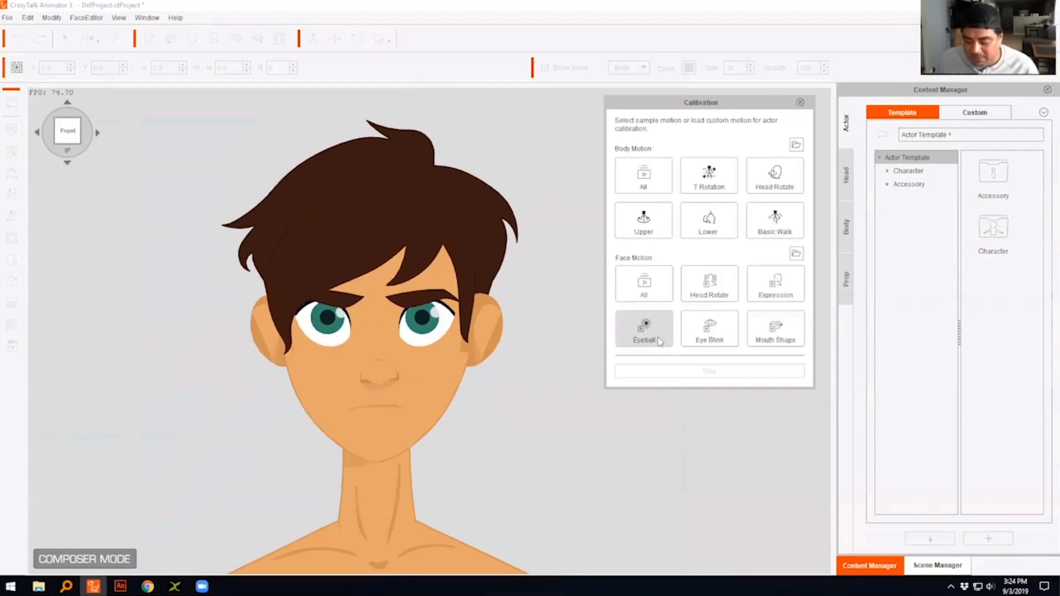
click(799, 102)
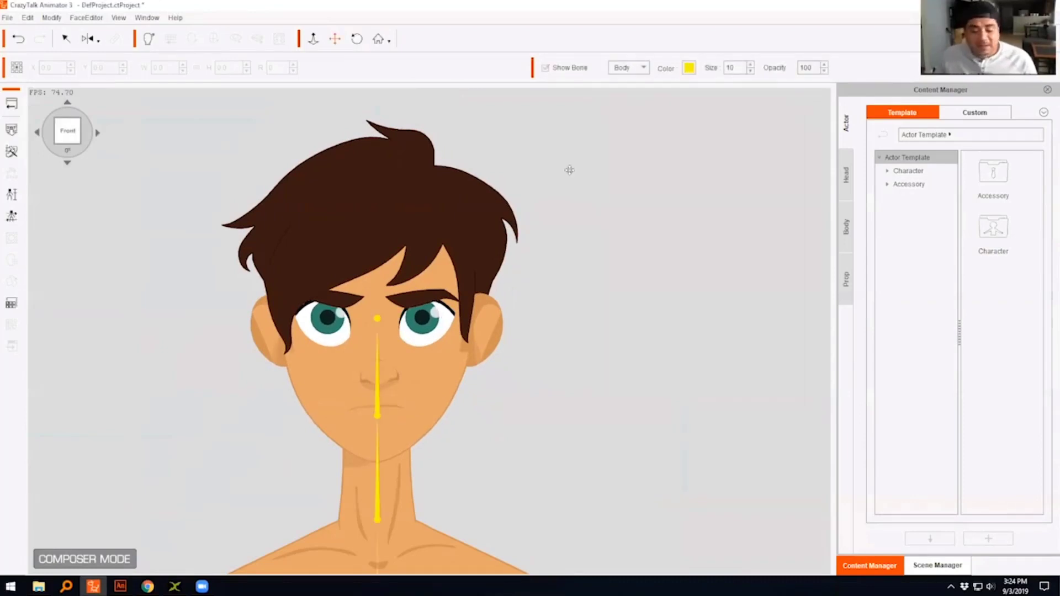
- Return to Stage mode and delete the character from the stage
click(14, 106)
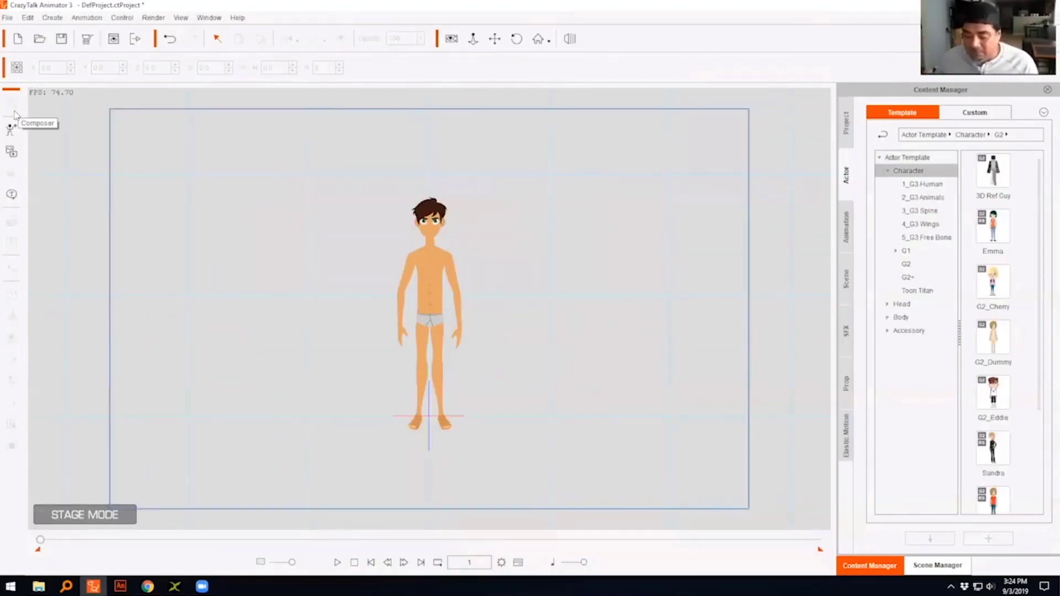
click(428, 291)
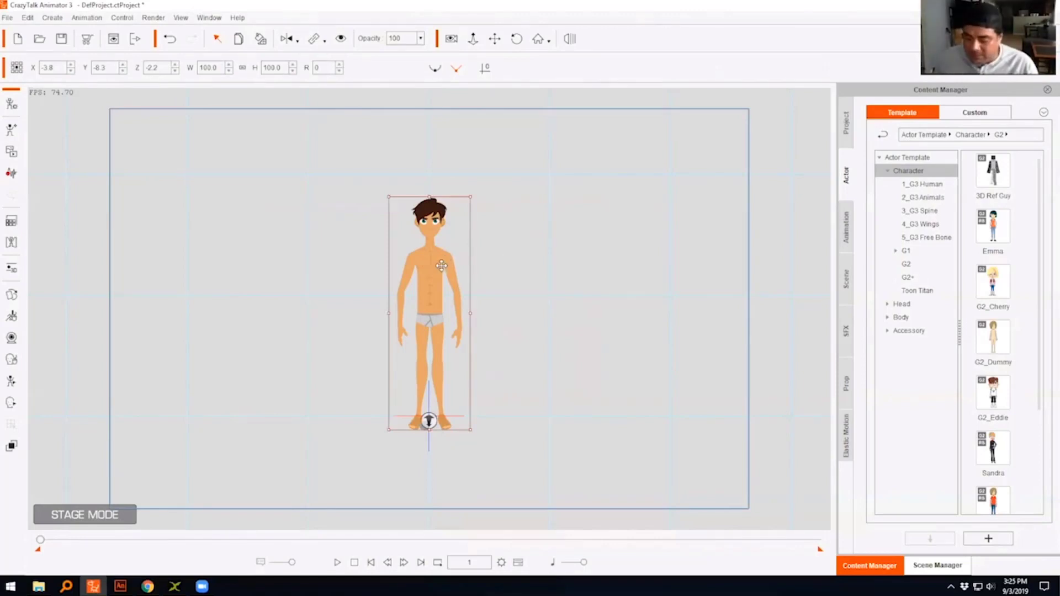
key(Delete)
- Add the Kevin character from the Toon Titan actor templates to the middle of the stage
click(848, 230)
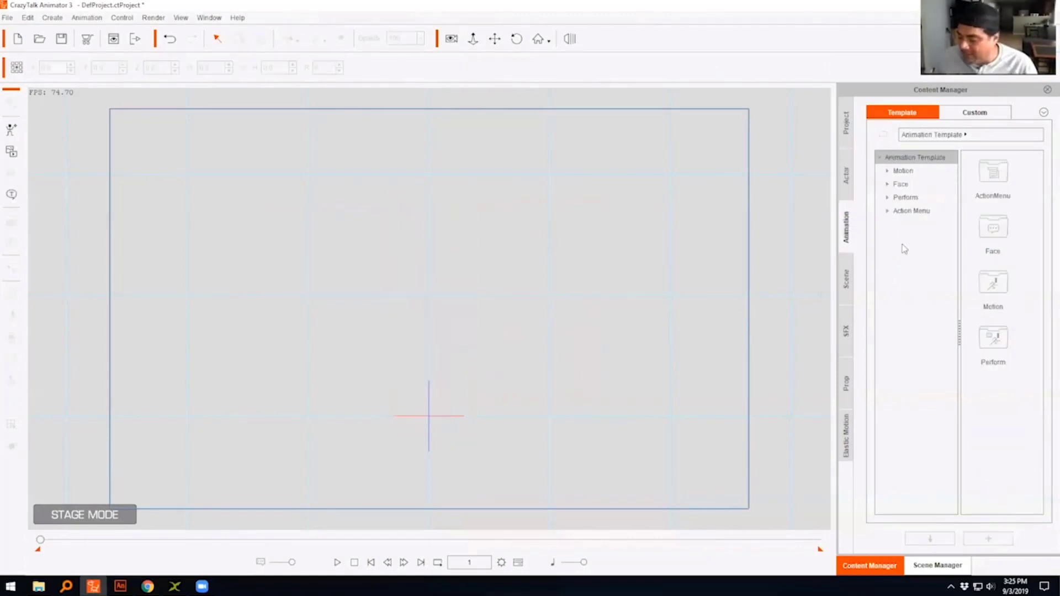
click(845, 174)
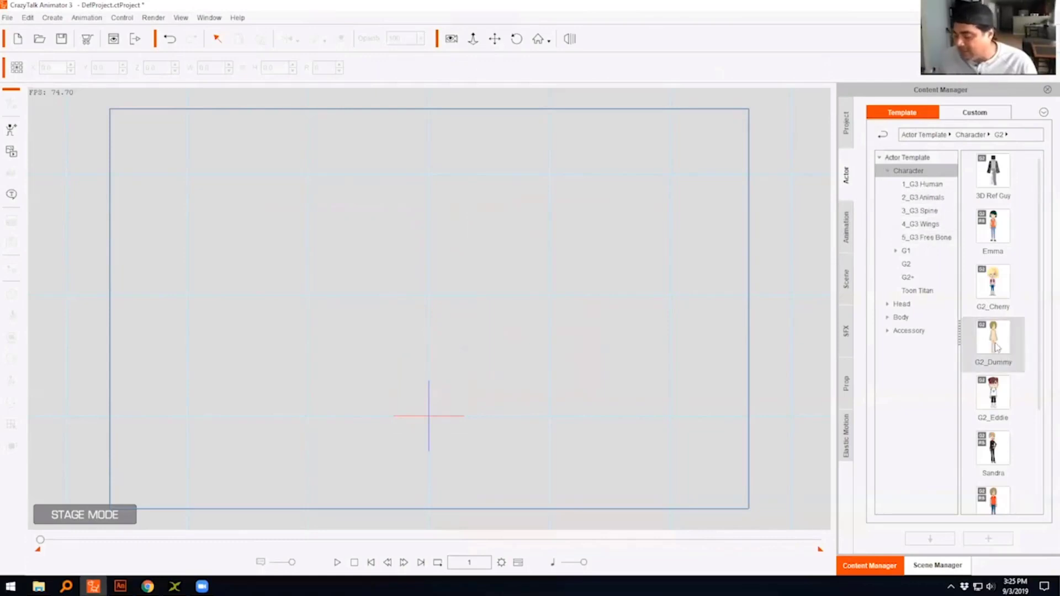
scroll(1013, 408, down, 2)
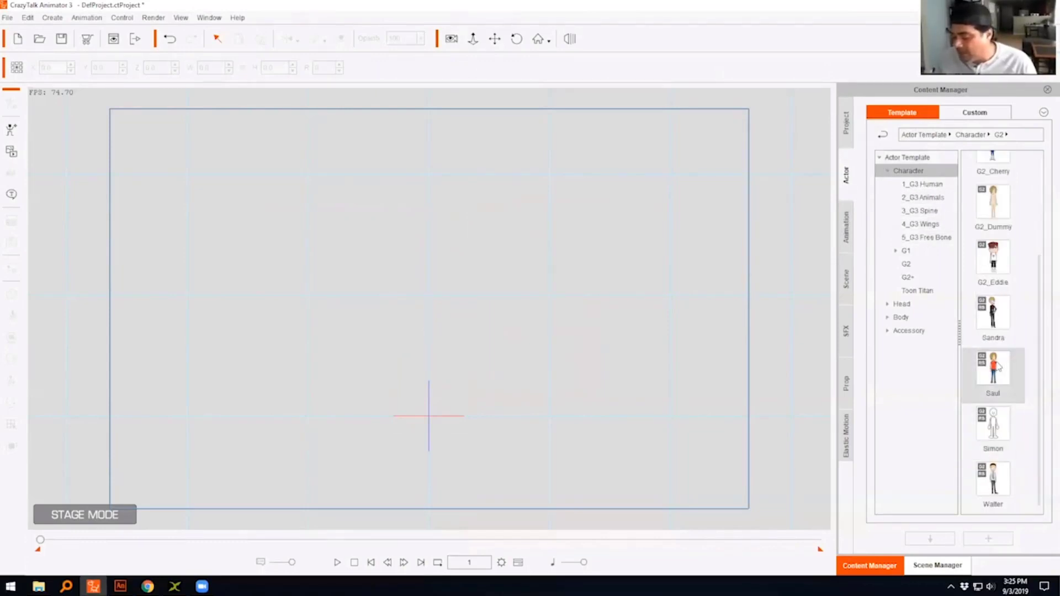
click(919, 265)
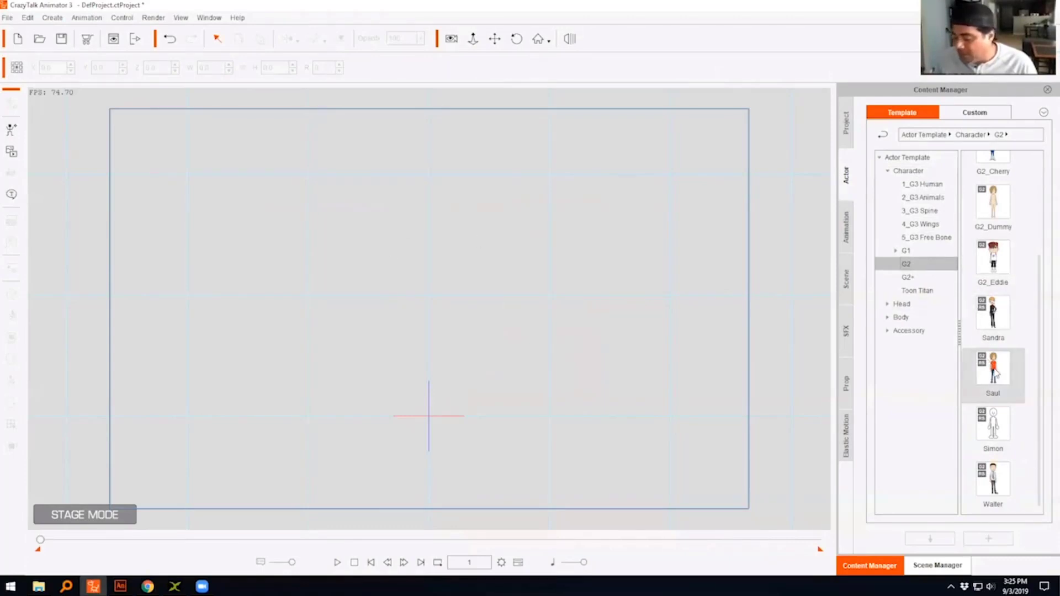
click(923, 291)
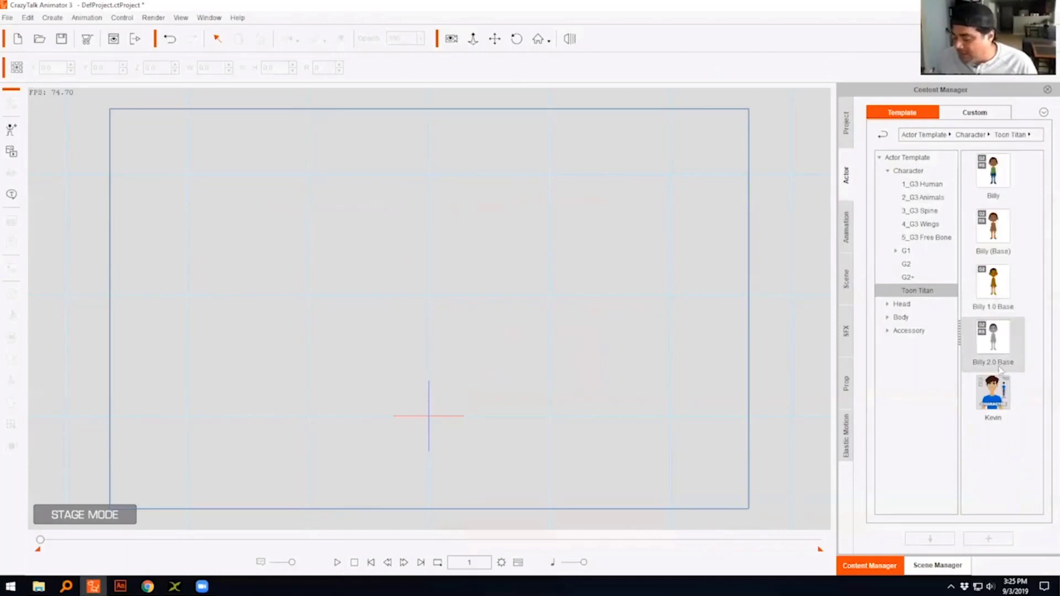
drag(992, 395, 427, 298)
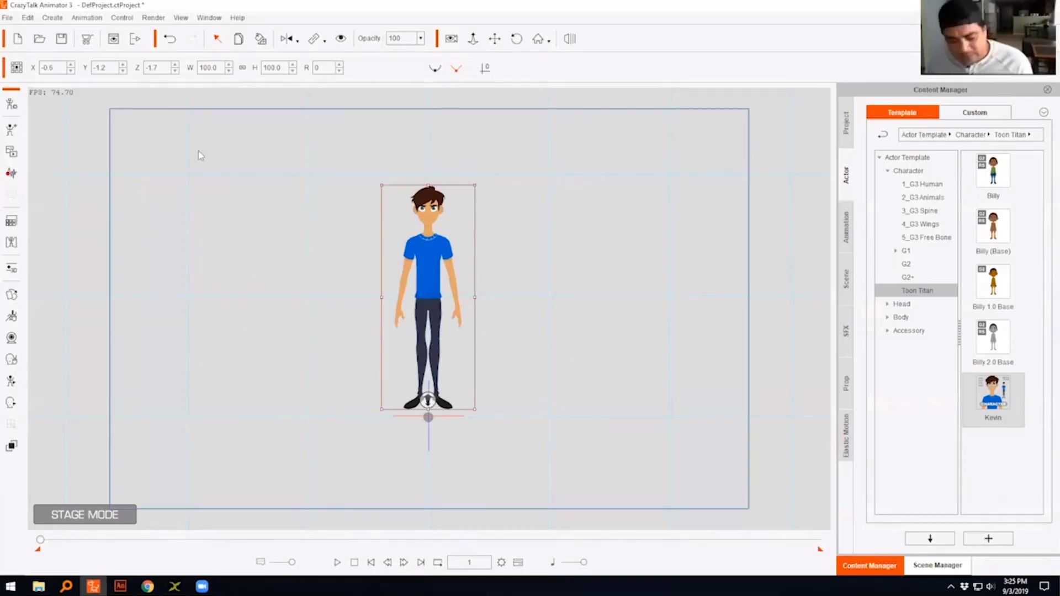
- Record a microphone voice clip for Kevin, keep the recording as his voice script and stop its playback
click(11, 173)
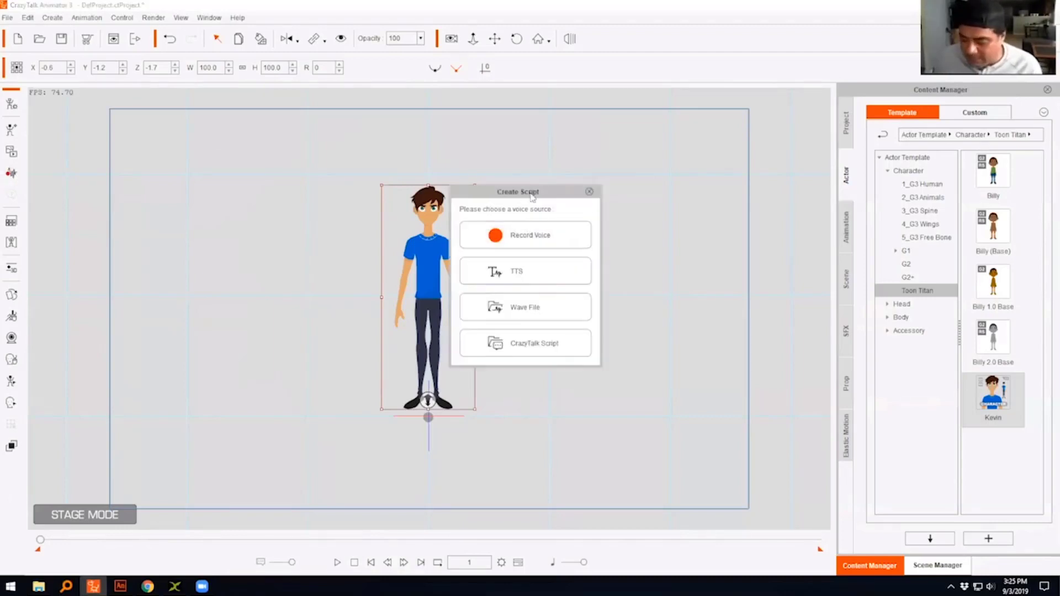
drag(531, 193, 667, 113)
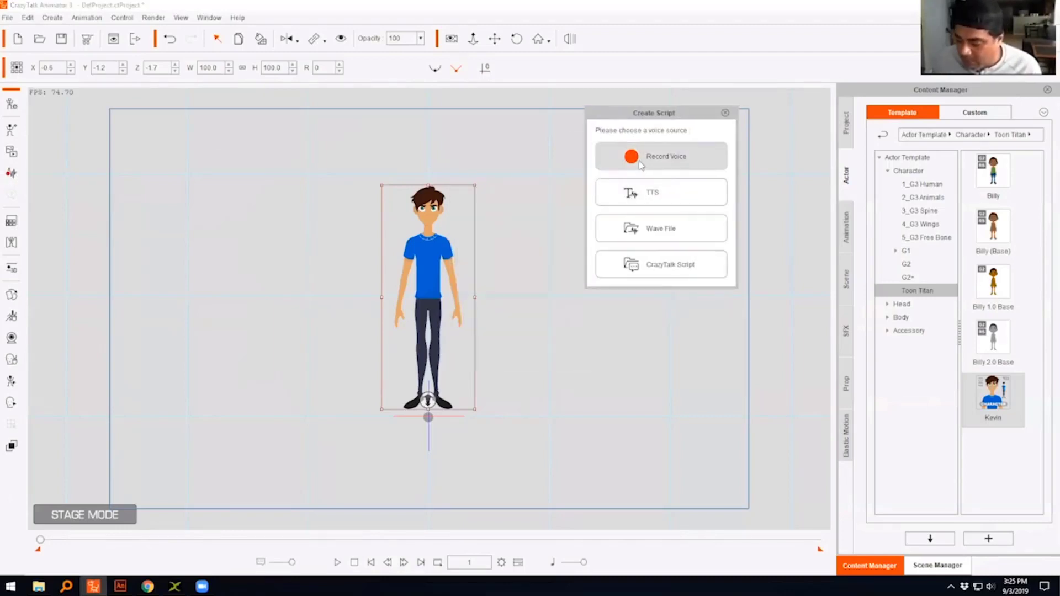
click(640, 163)
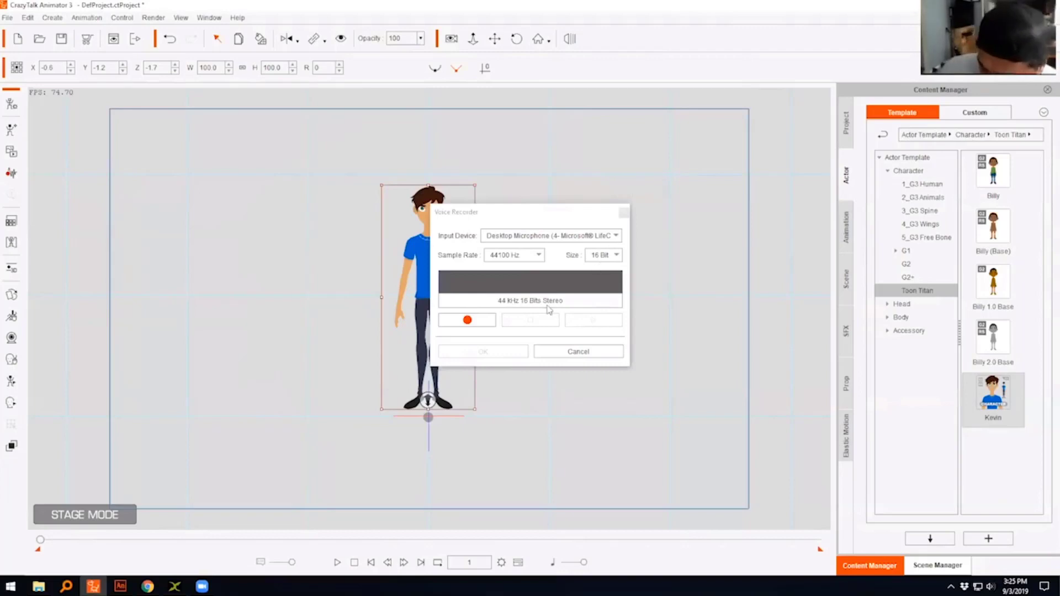
click(481, 323)
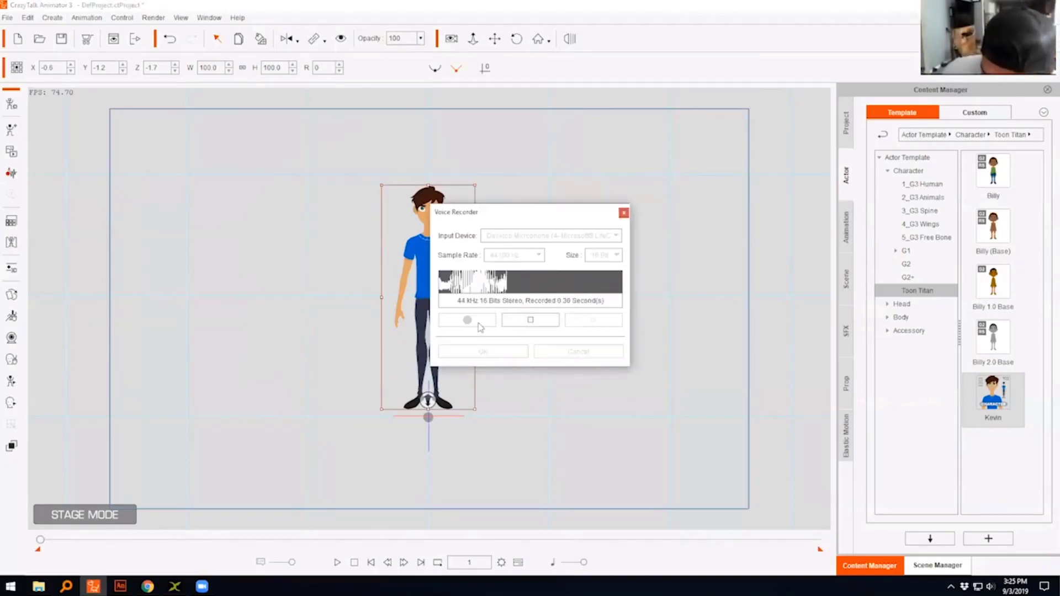
click(531, 323)
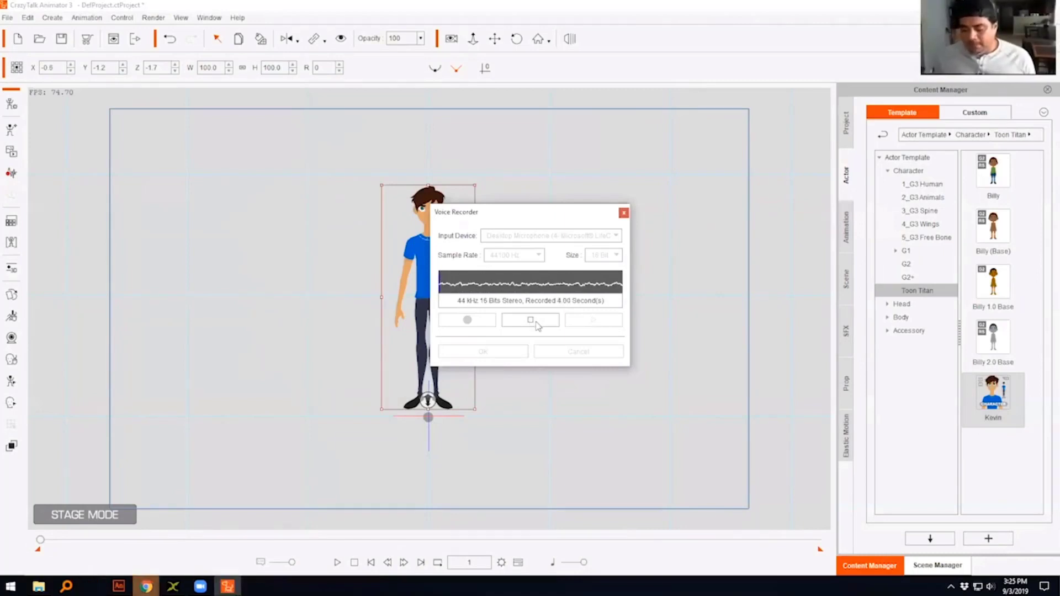
click(552, 317)
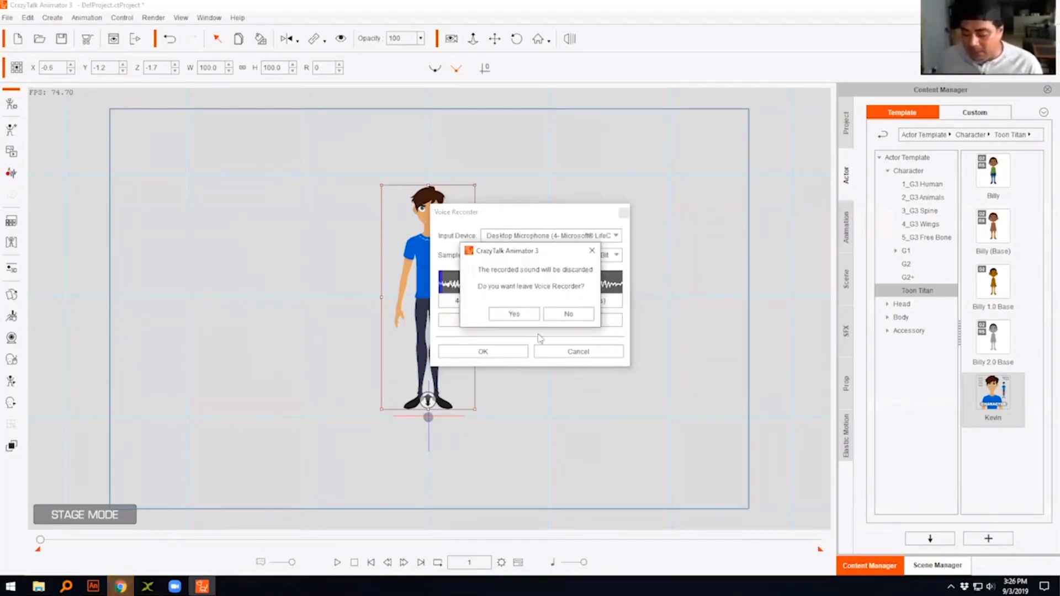
click(568, 314)
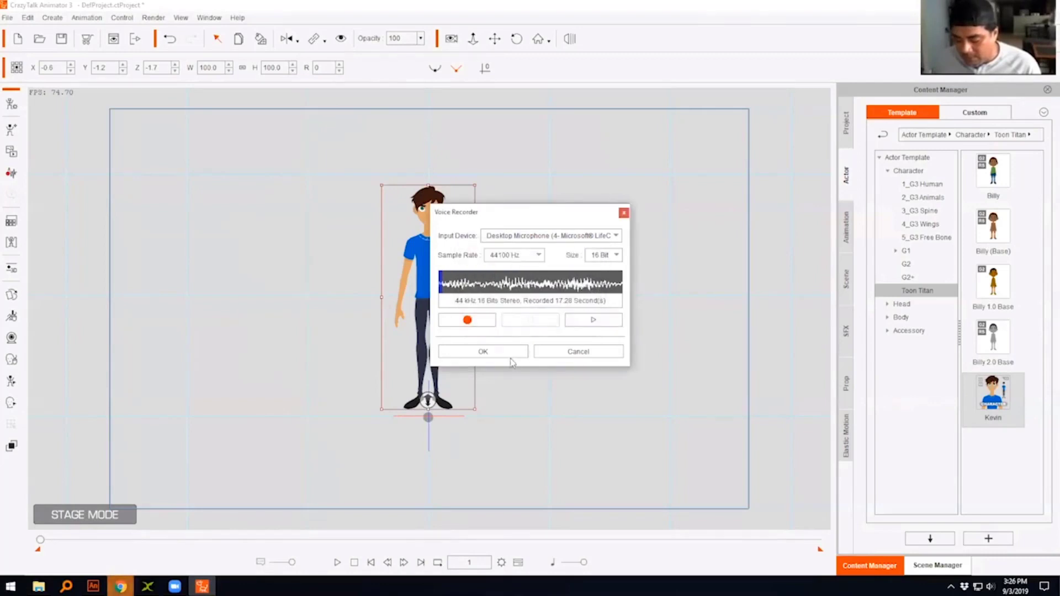
click(515, 356)
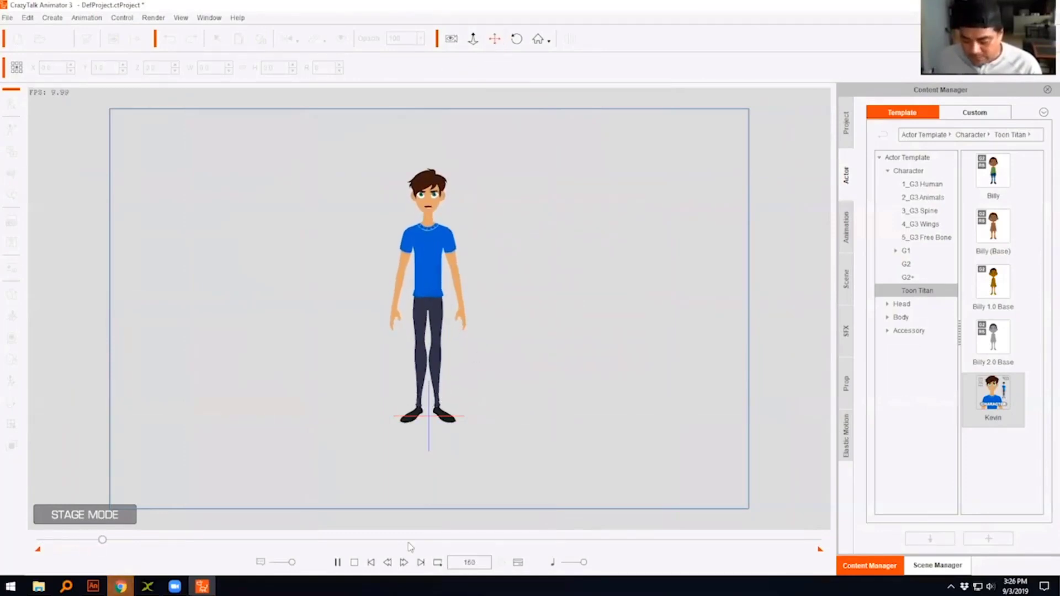
click(355, 563)
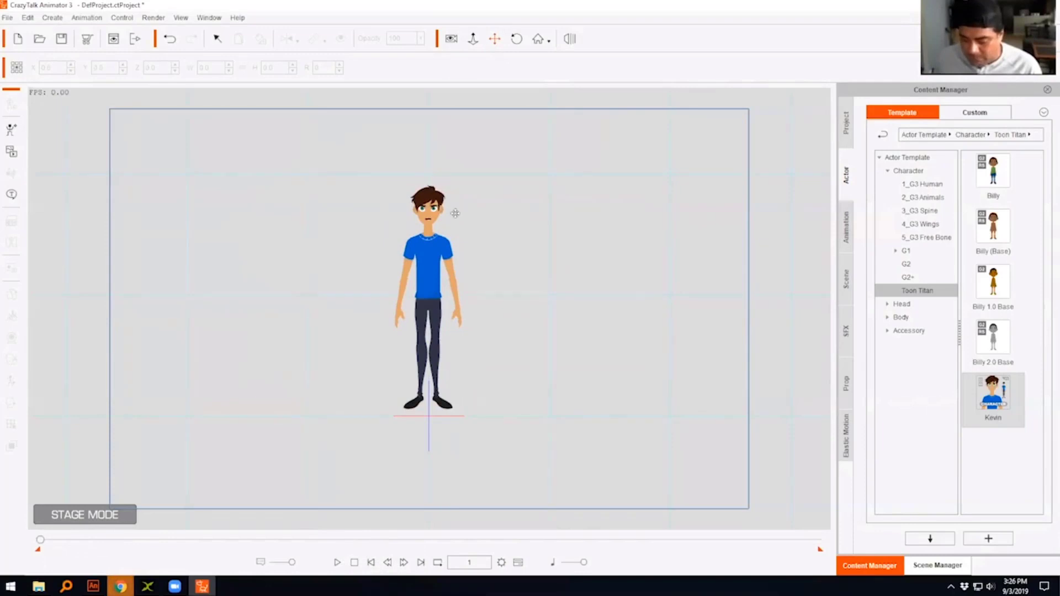
- Frame Kevin's head and shoulders and show his Face tracks in the timeline with the Voice Clip expanded
scroll(453, 216, up, 5)
scroll(453, 216, up, 5)
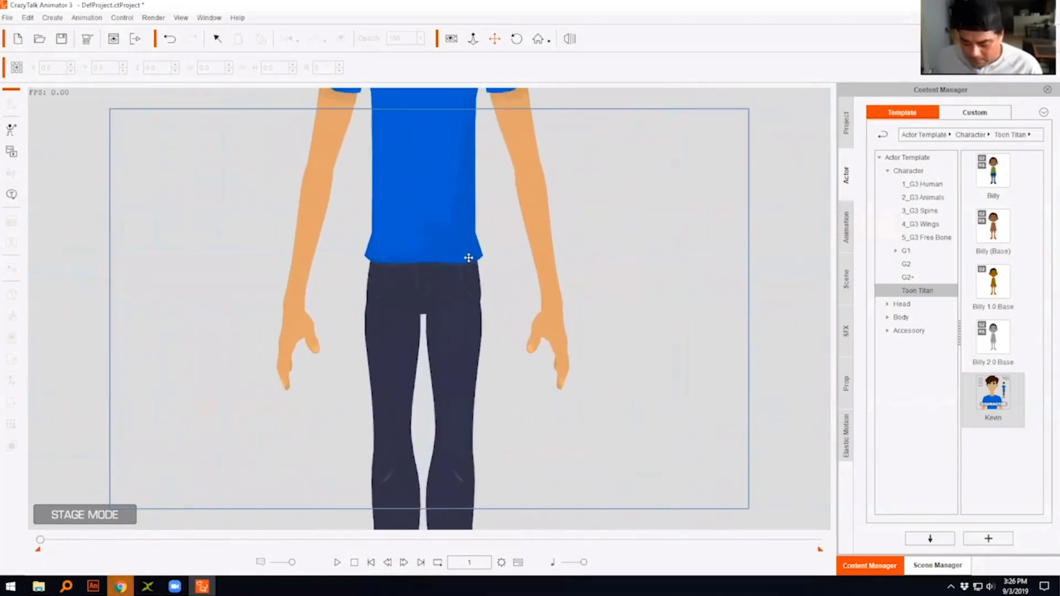
drag(618, 275, 610, 323)
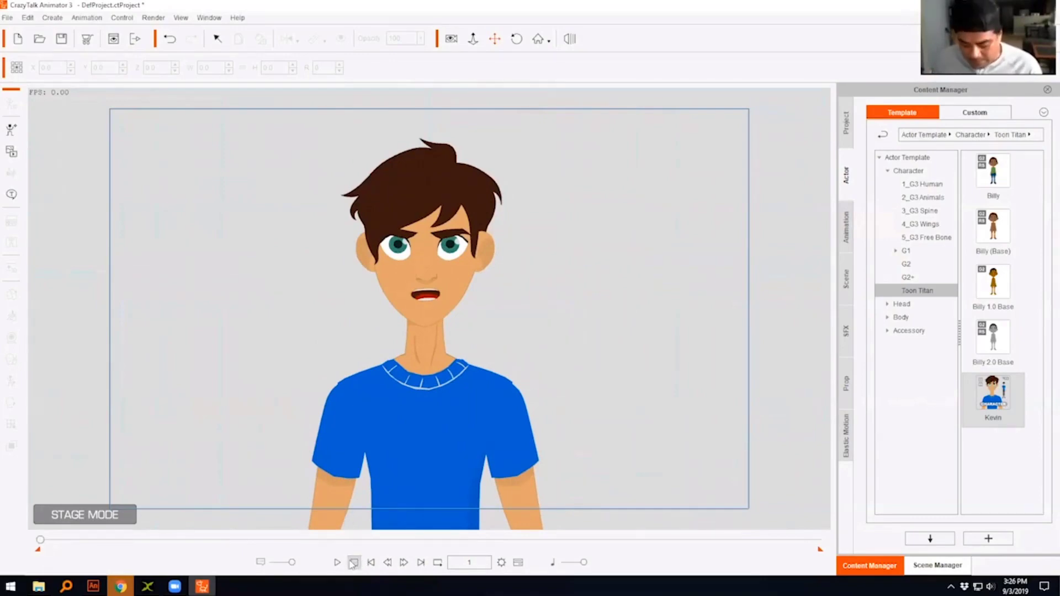
click(518, 562)
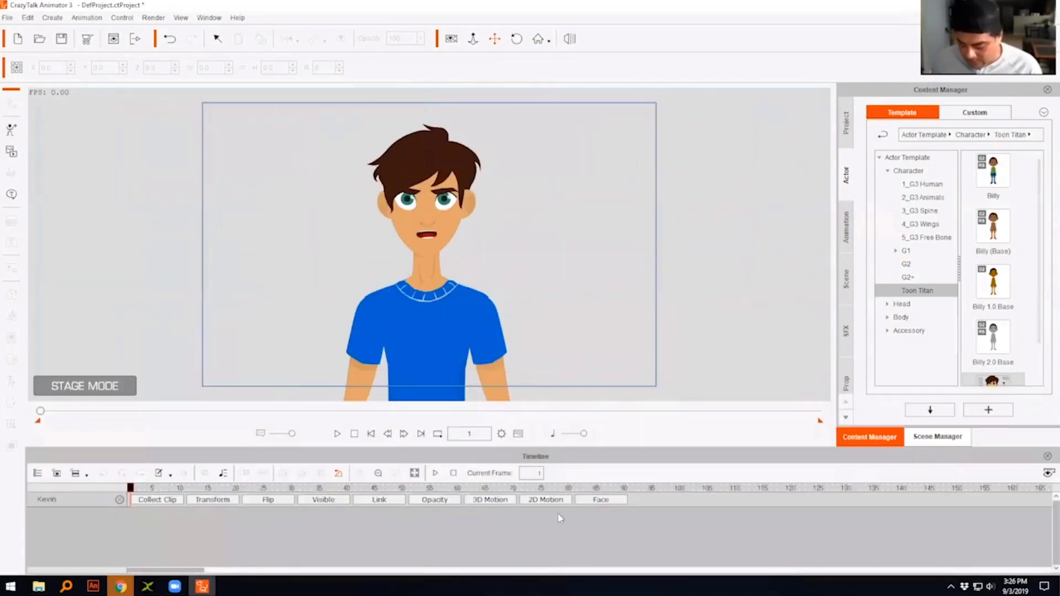
click(600, 499)
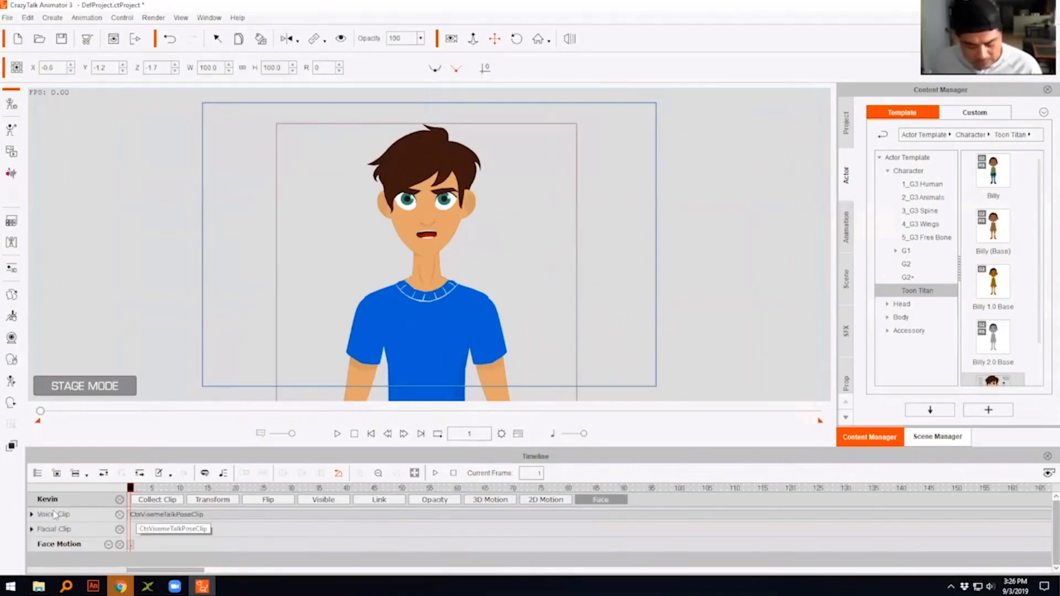
click(32, 515)
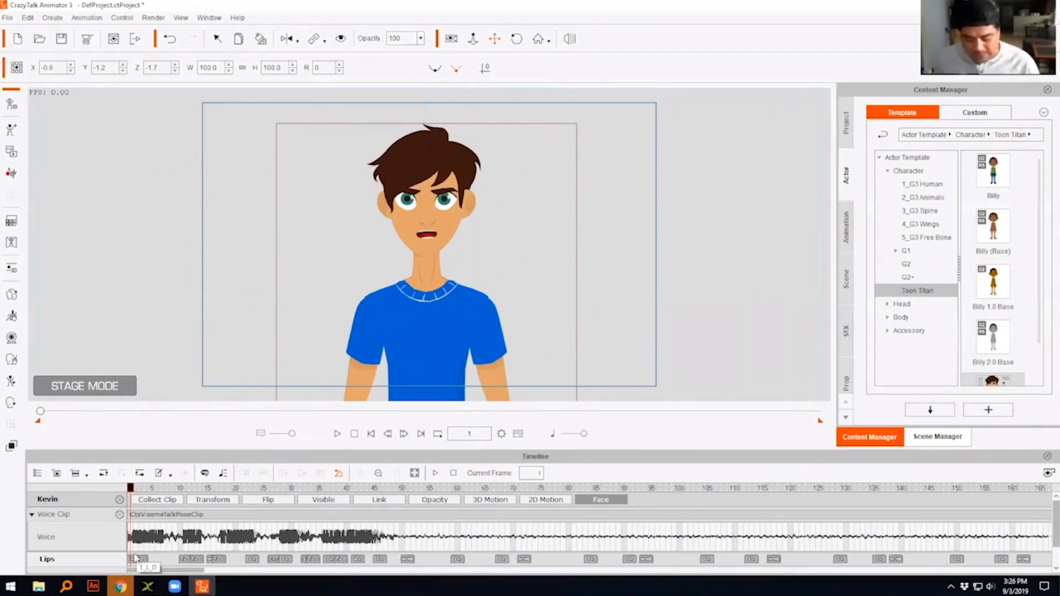
- Check the first lip keys on the Lips track and play the lip-synced voice clip from frame 1
click(141, 561)
click(188, 559)
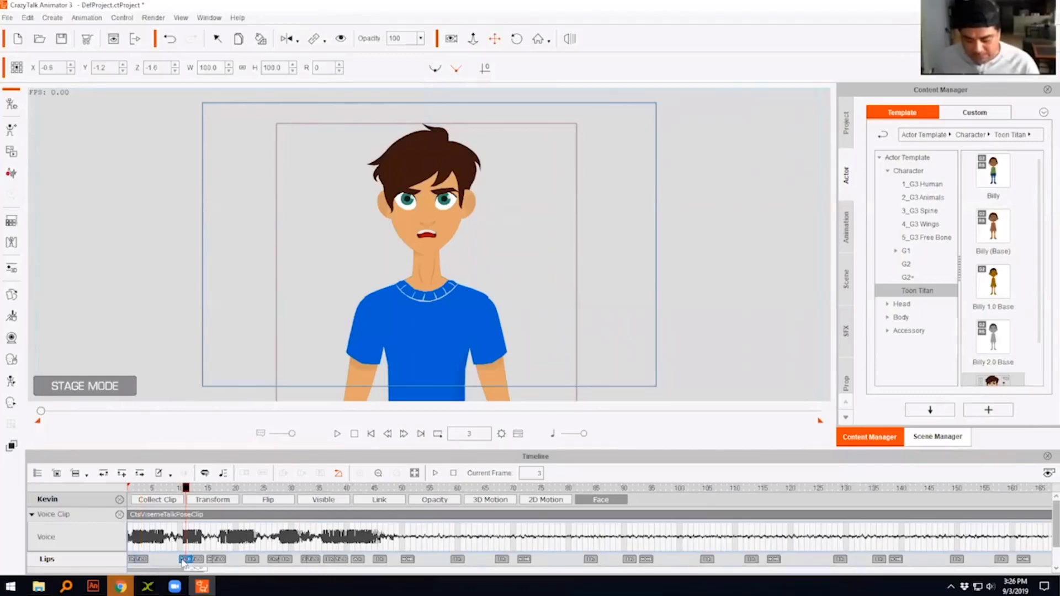
click(198, 561)
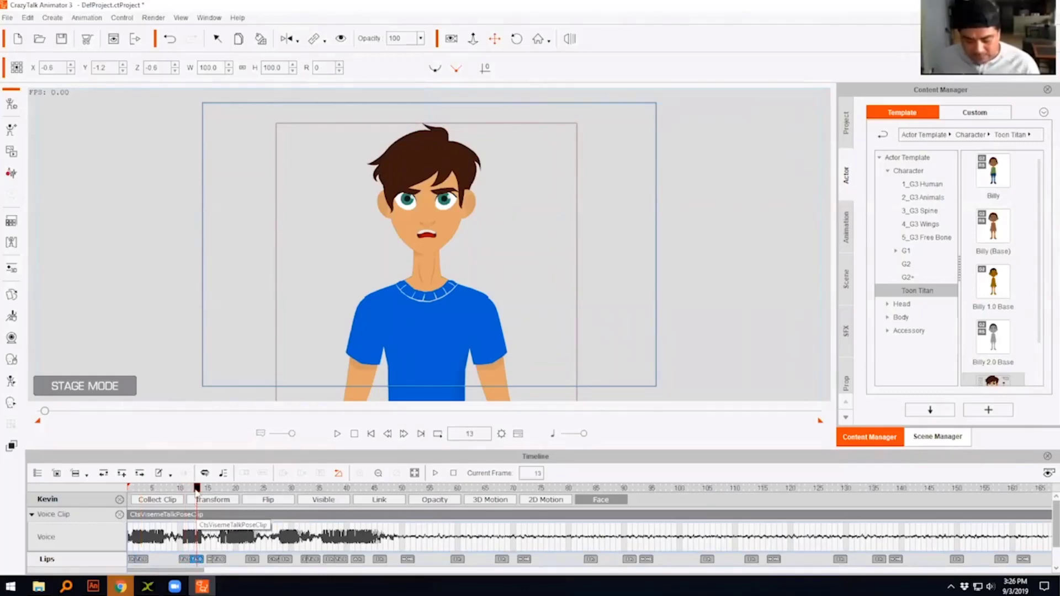
drag(196, 490, 122, 491)
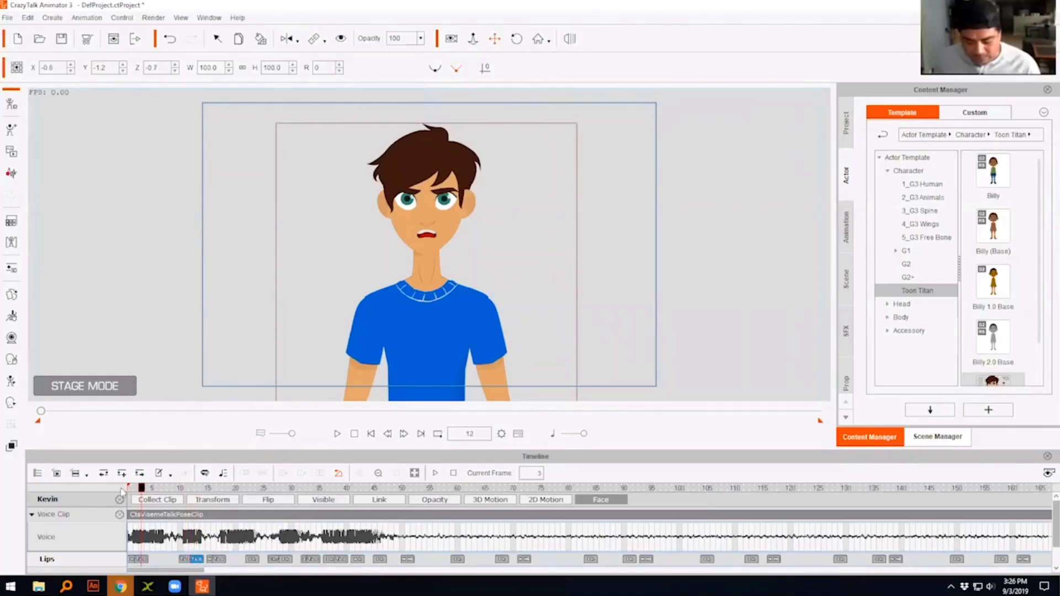
click(337, 434)
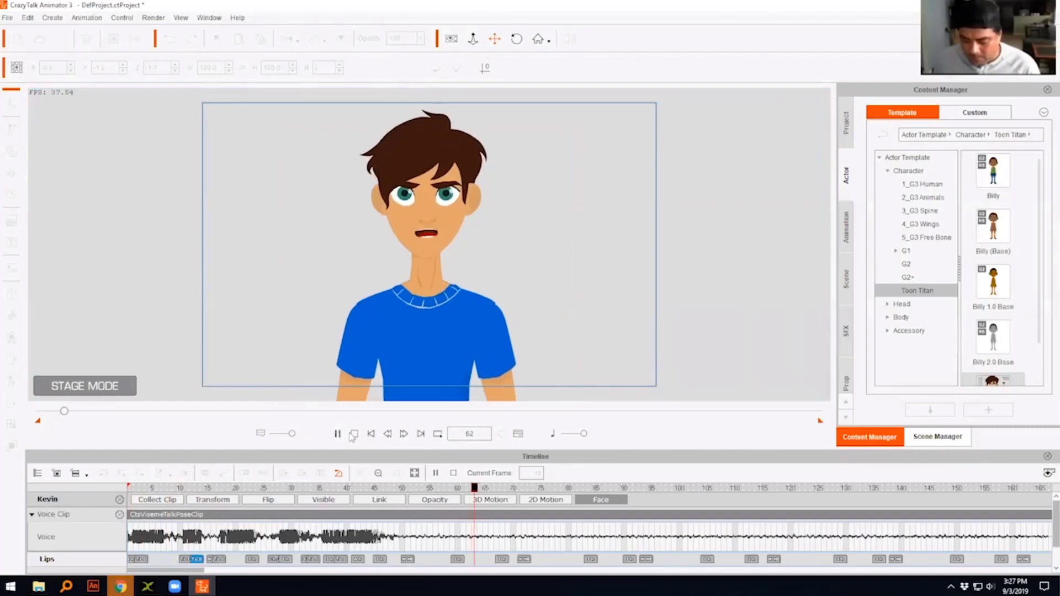
click(355, 436)
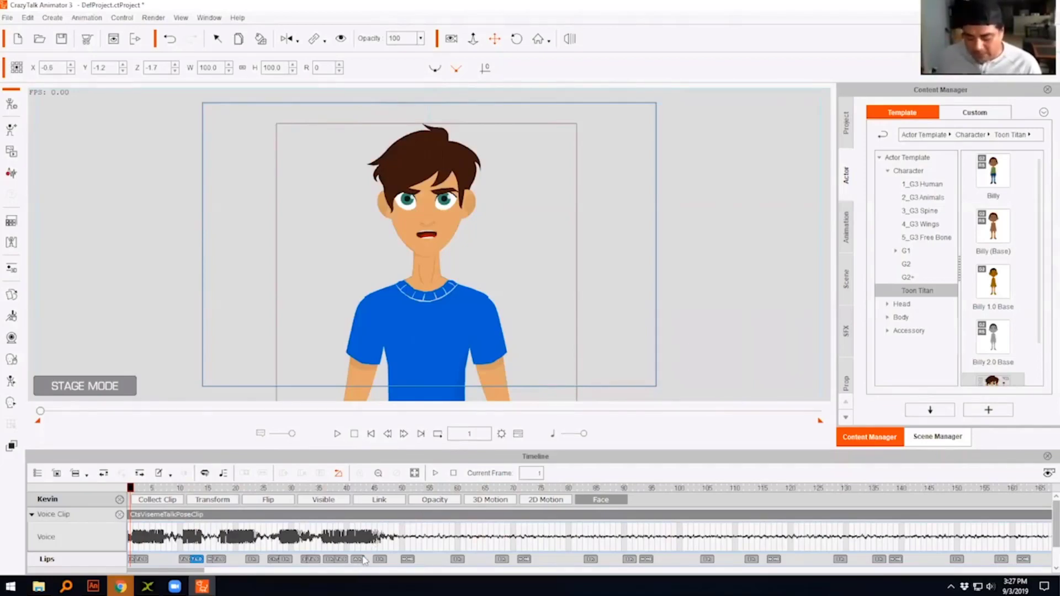
- Go to the lip key at frame 42 and open the Face Puppet for Kevin, clear of the character
click(361, 560)
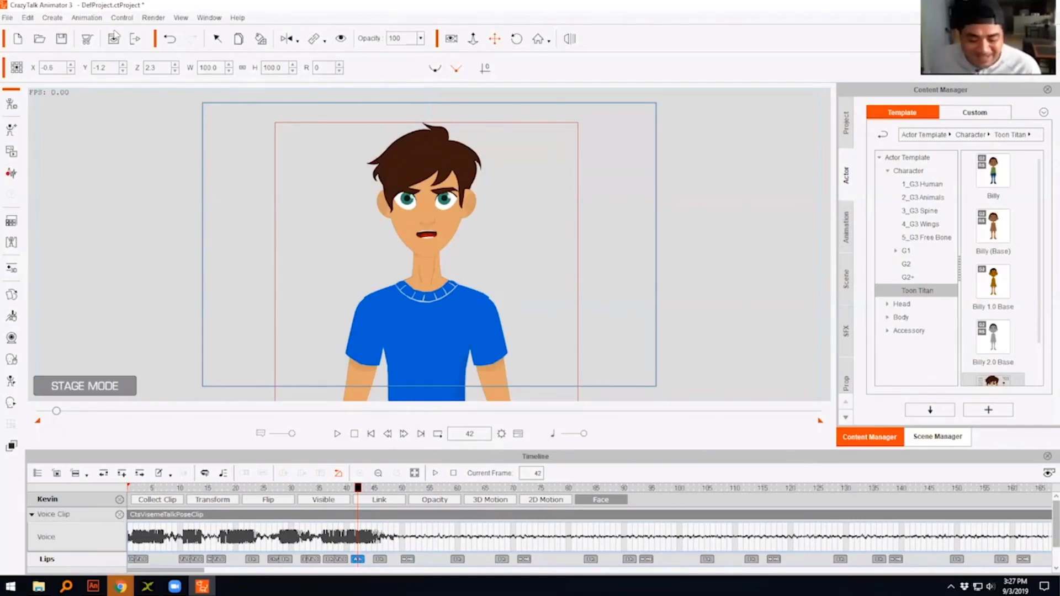
click(88, 19)
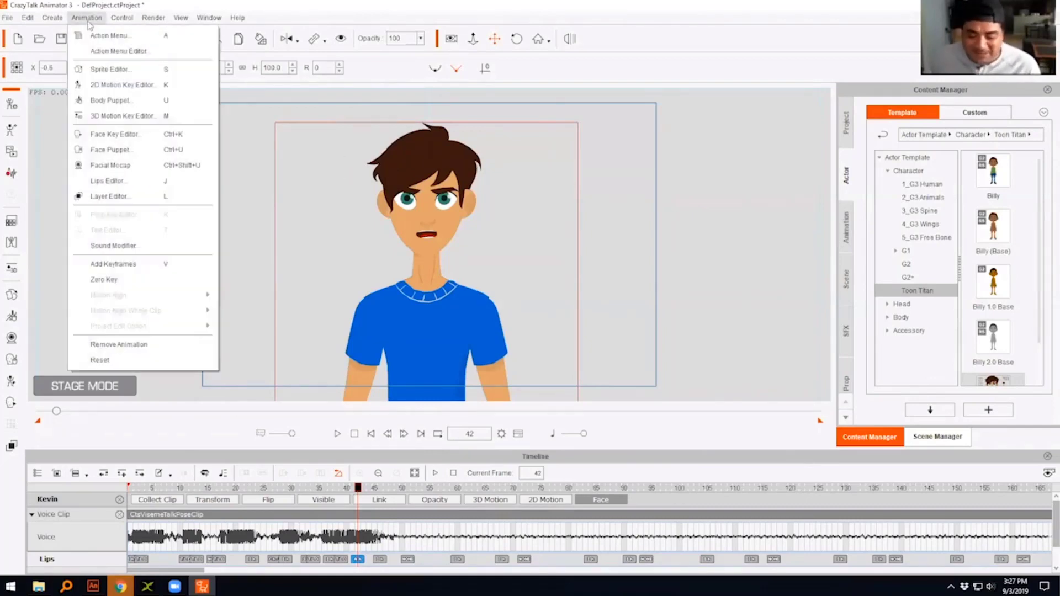
click(113, 150)
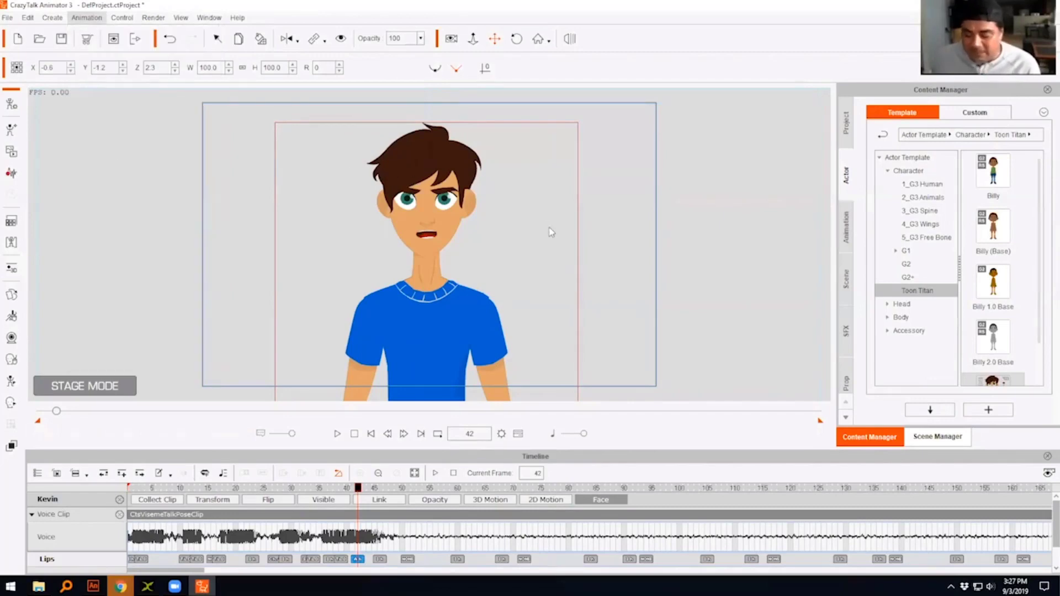
drag(585, 185, 848, 105)
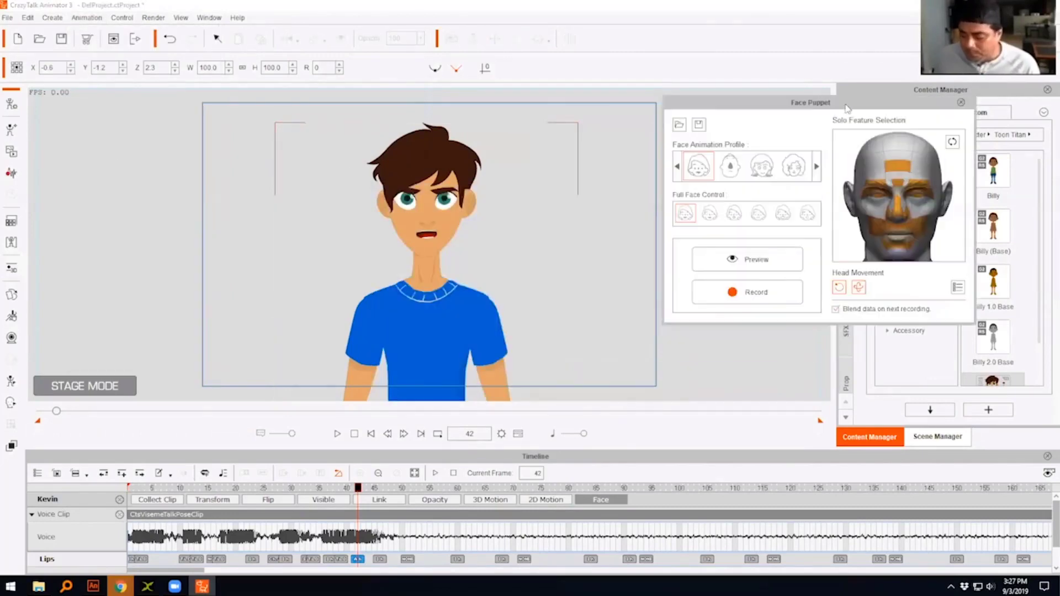
- Preview the first full face control on Kevin twice, steering his head and eyes in the Face Puppet
click(782, 261)
key(space)
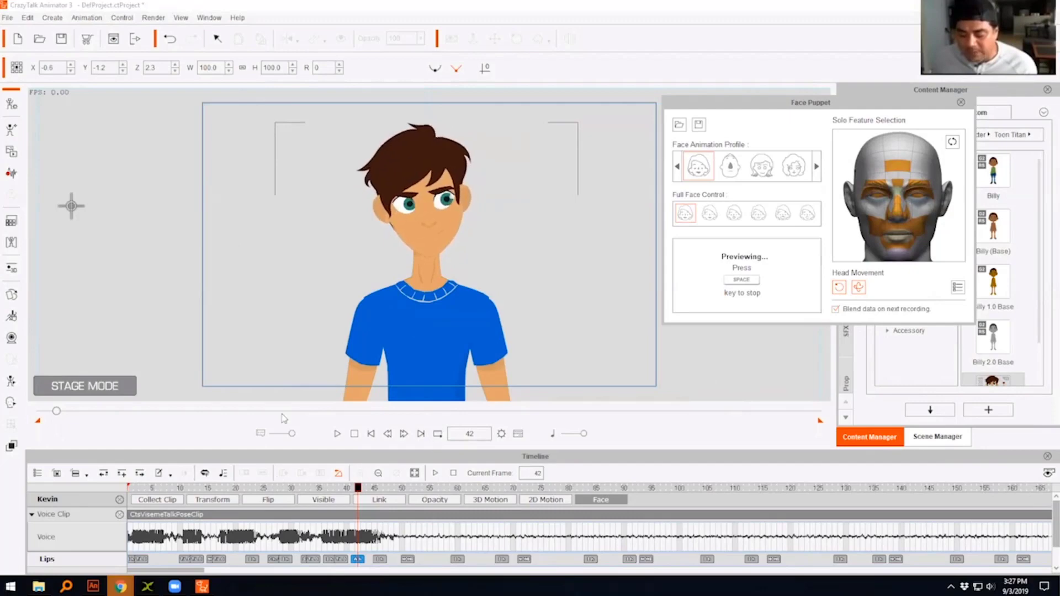
key(space)
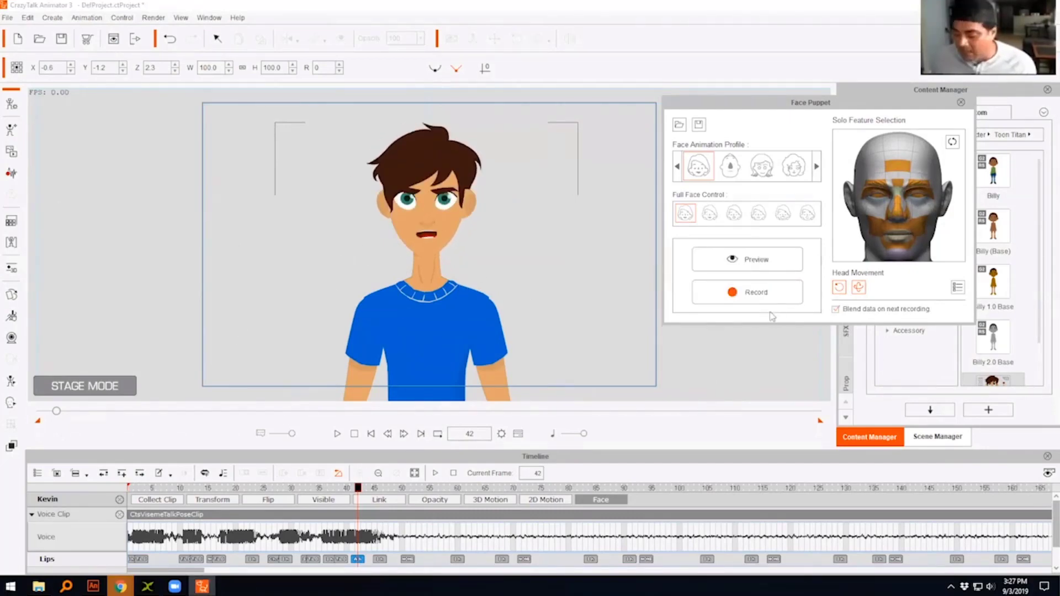
click(723, 266)
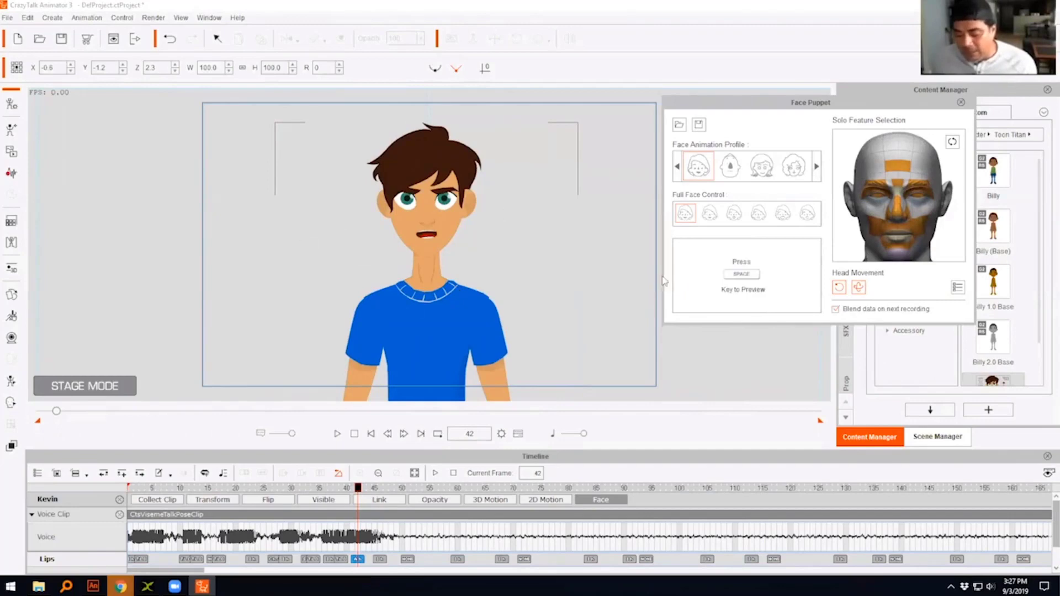
key(space)
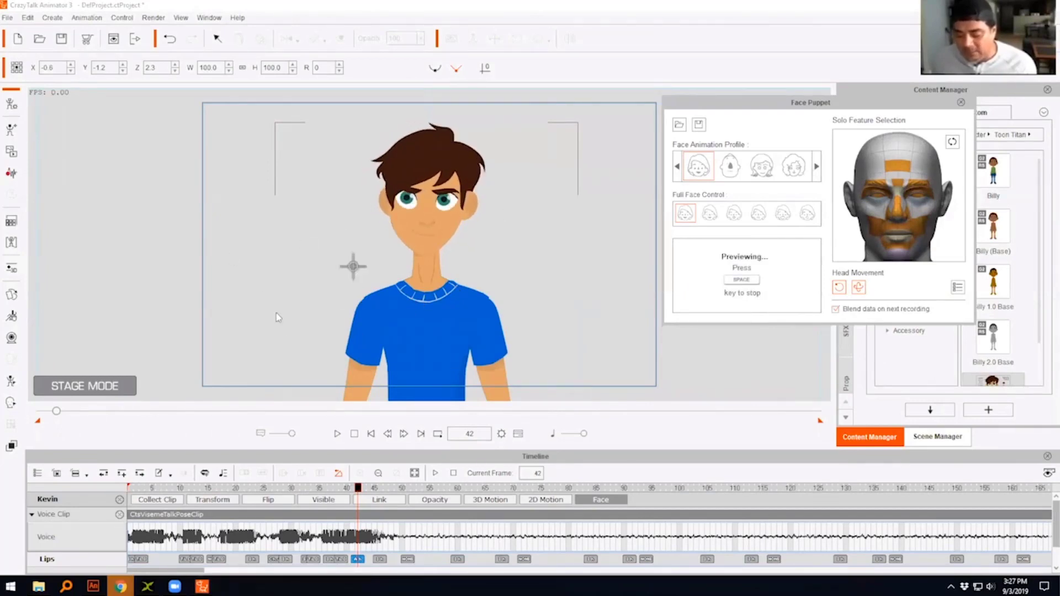
key(space)
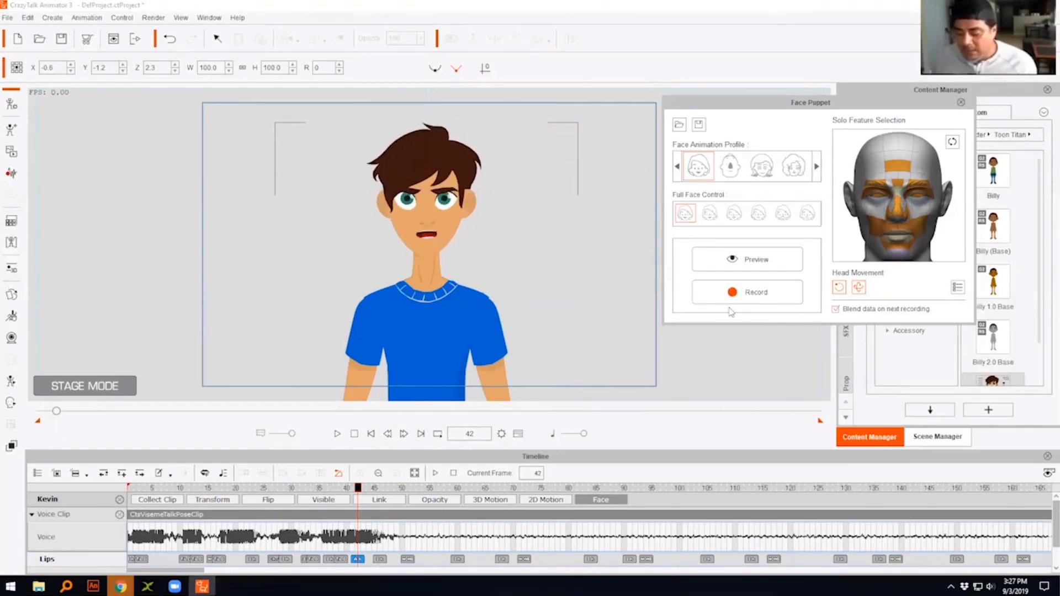
- Record a Face Puppet performance for Kevin from frame 42 to about frame 98
click(746, 297)
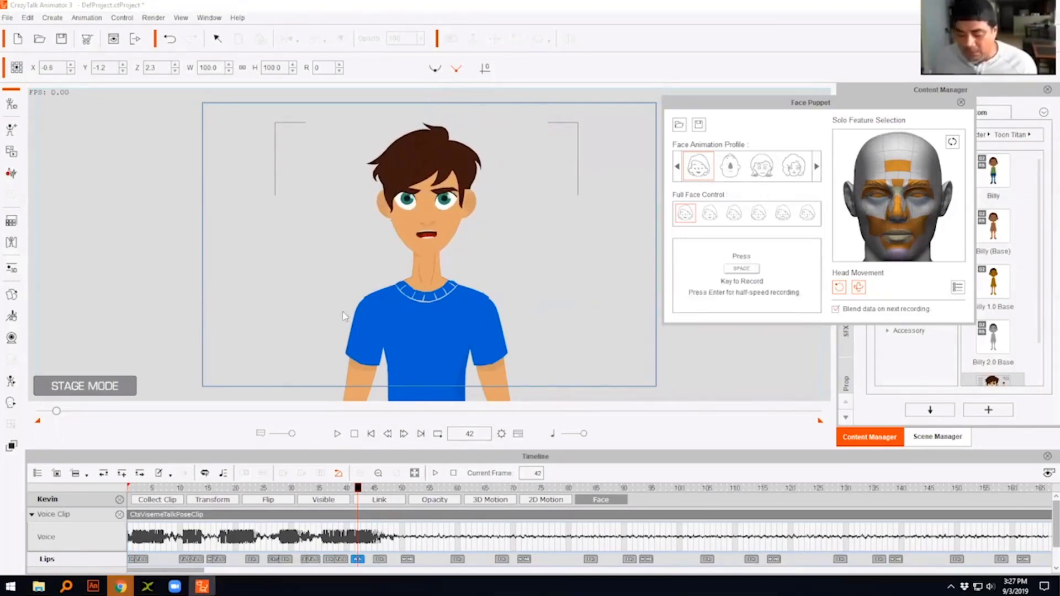
key(space)
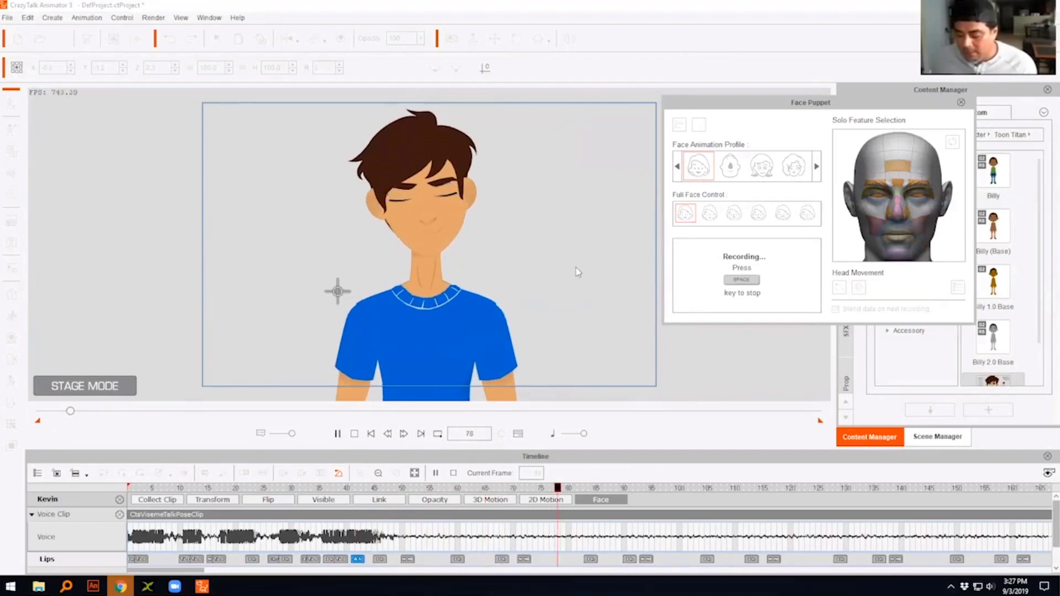
key(space)
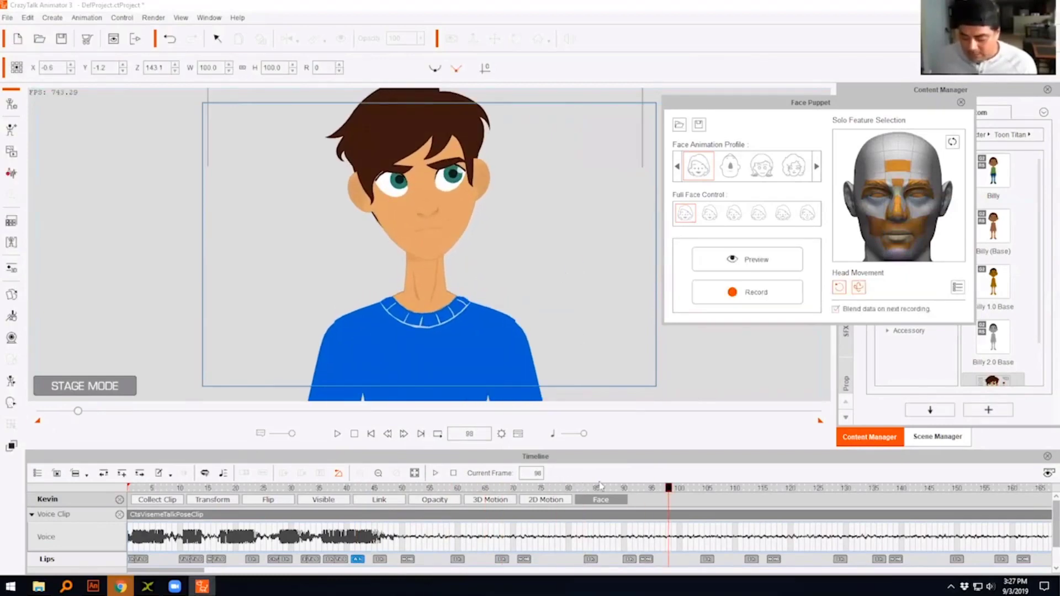
- Play the voice and recorded face motion from the first frame, pause the playback and close the Face Puppet
click(353, 433)
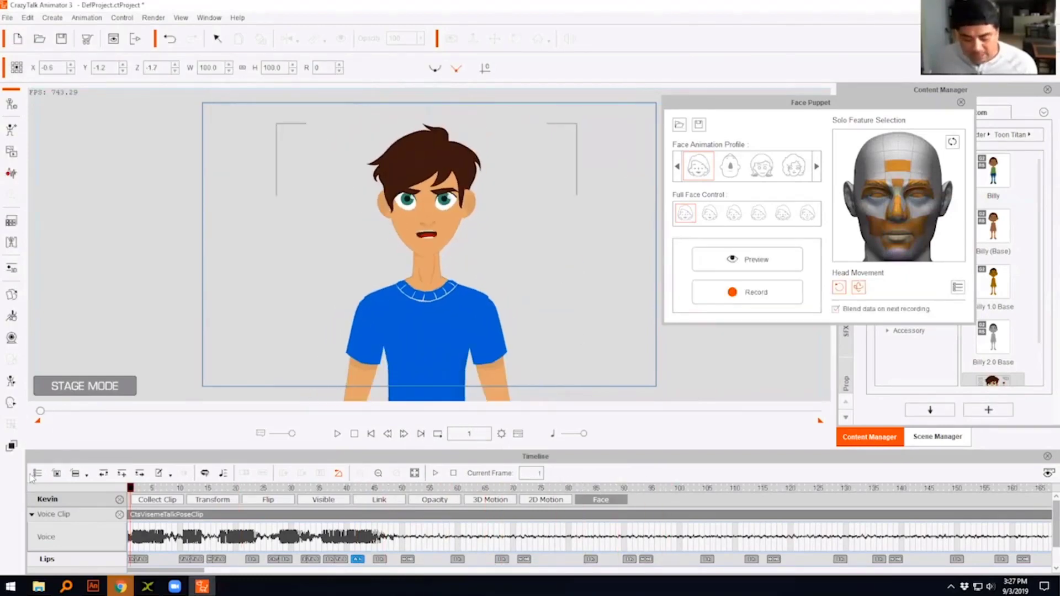
click(337, 434)
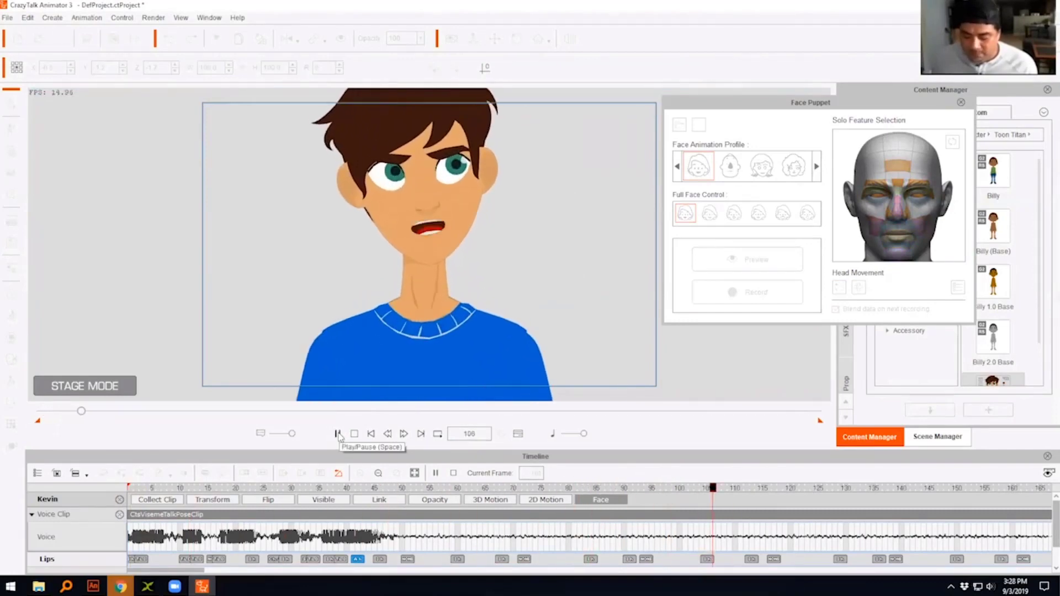
click(339, 435)
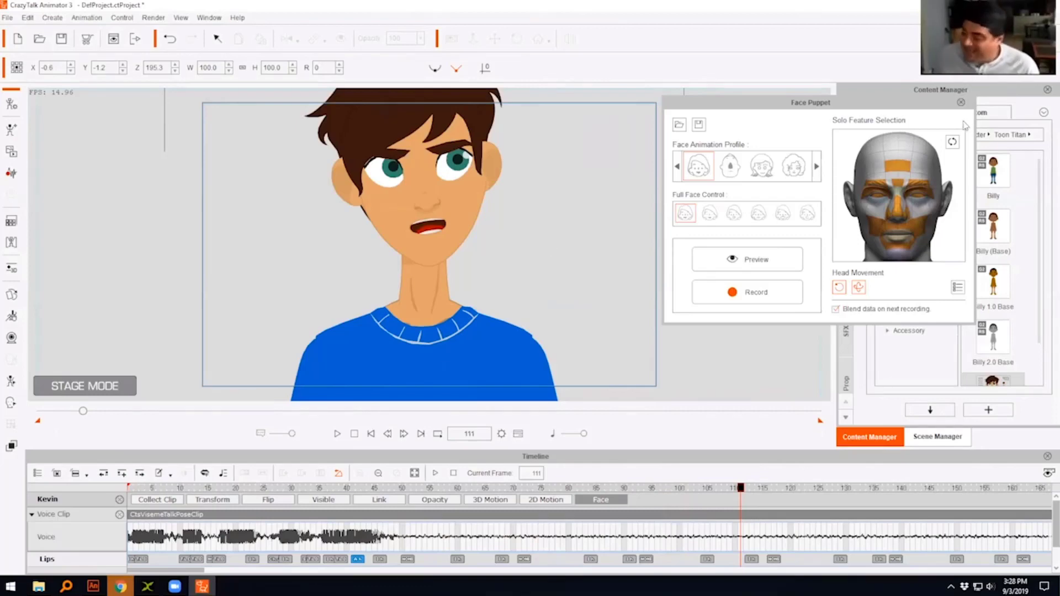
click(961, 103)
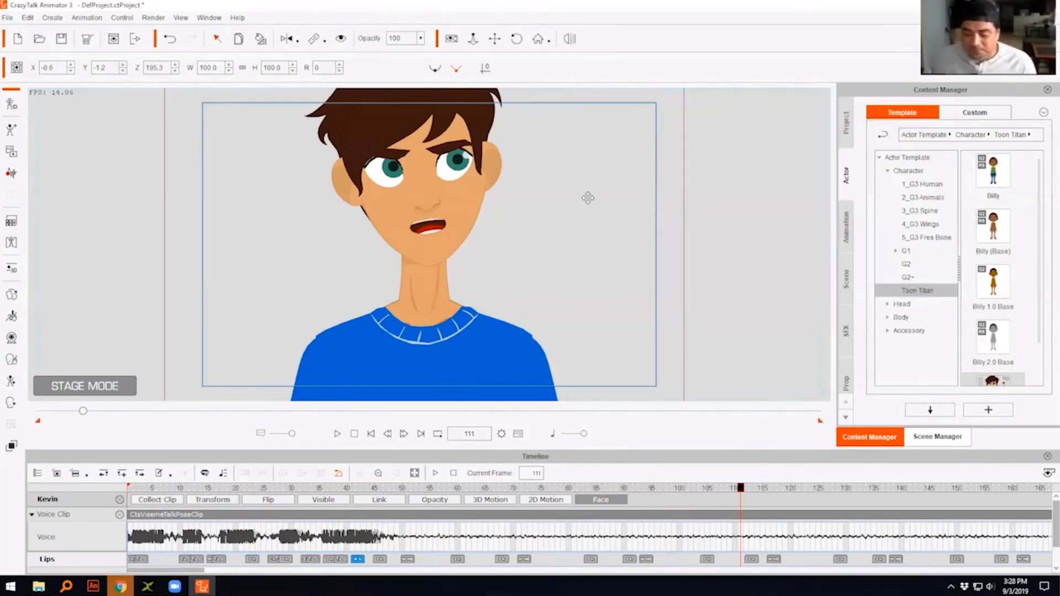
- Go to frame 33 on Kevin's voice clip track and toggle his visibility off and back on
click(473, 39)
drag(525, 162, 510, 272)
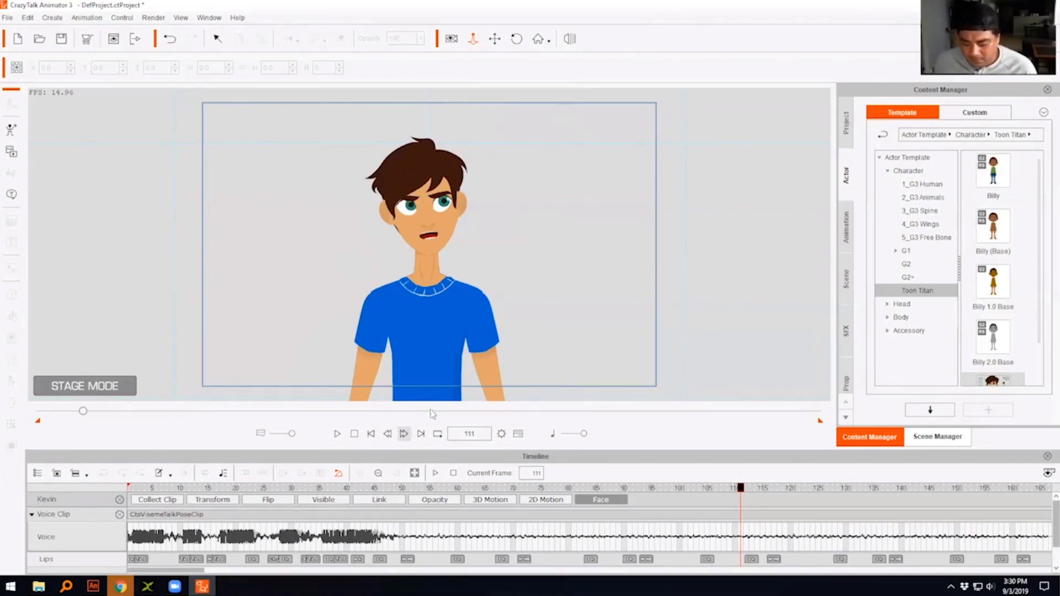
click(307, 516)
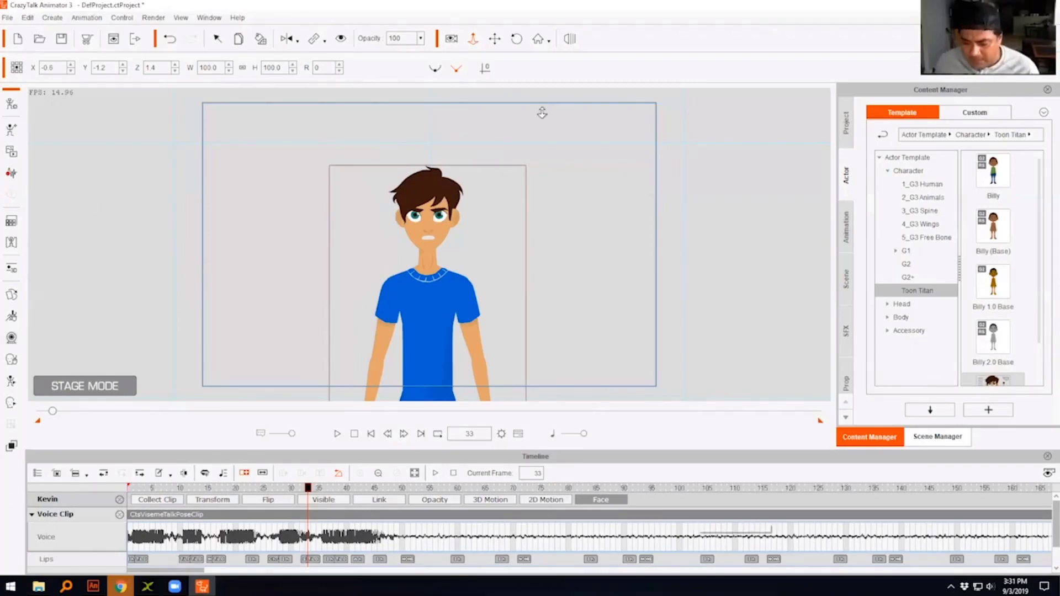
click(341, 38)
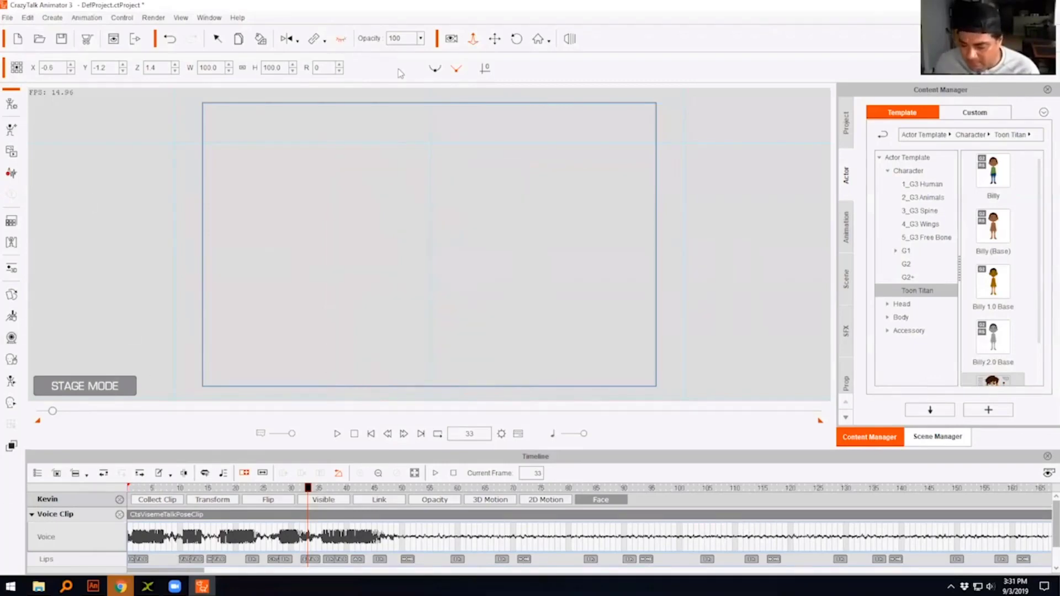
click(341, 38)
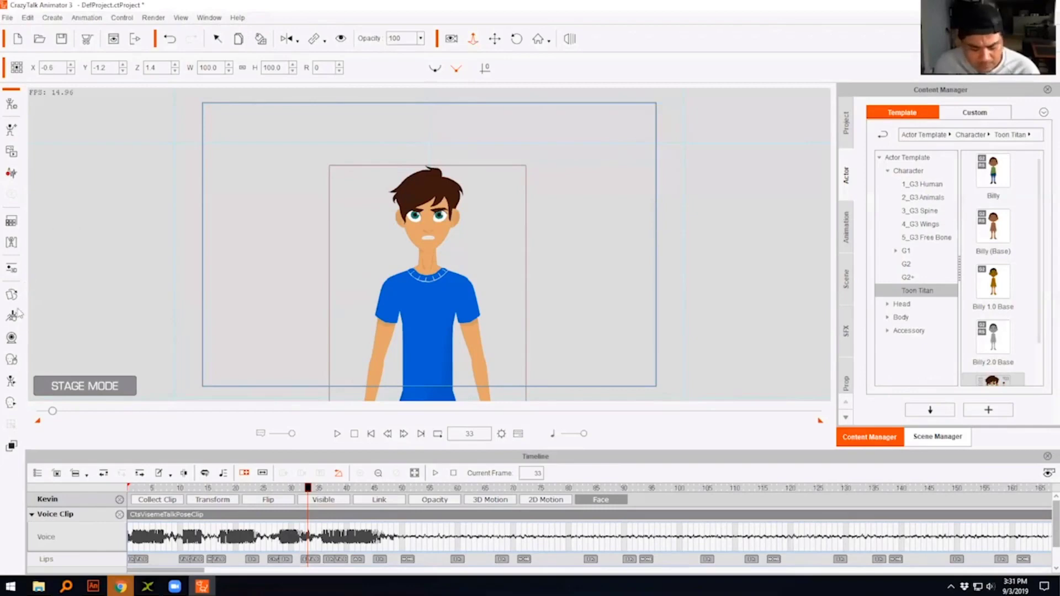
- Open Facial Mocap for Kevin, clear of the character, connect it and run a preview with the sprite-based front face profile
click(14, 334)
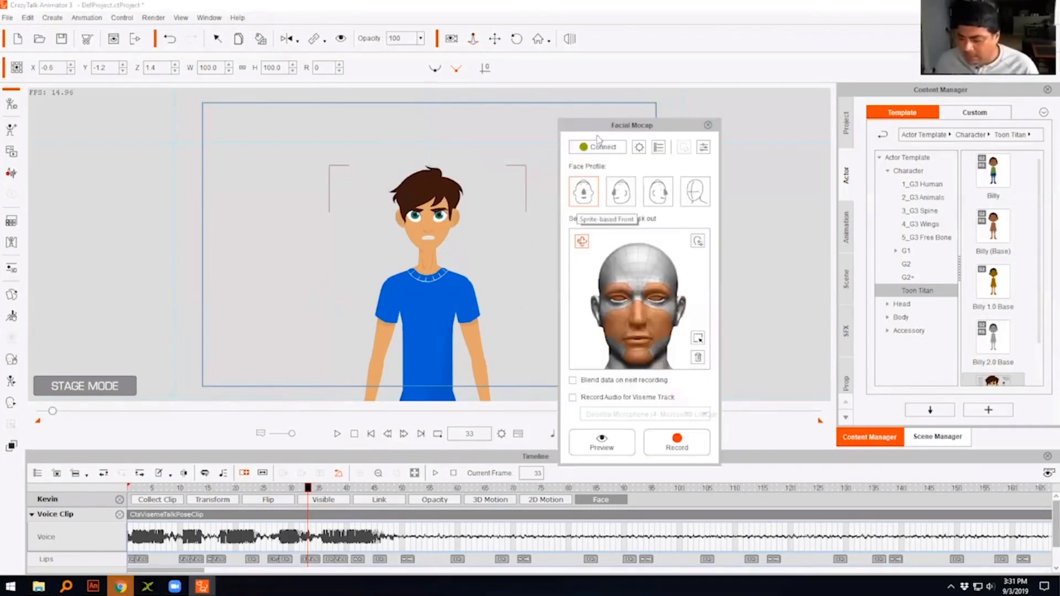
drag(596, 124, 620, 51)
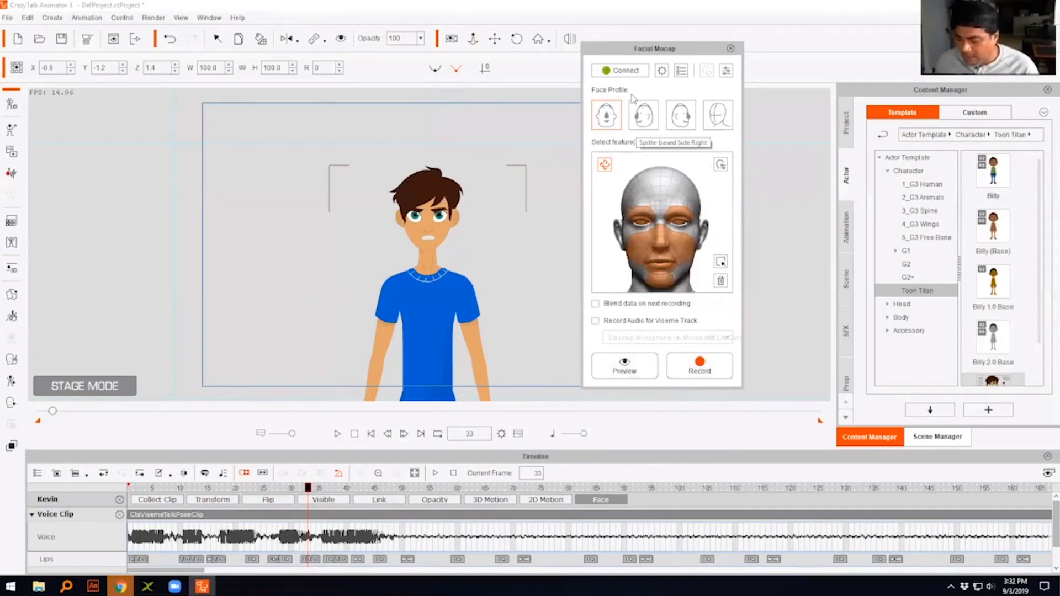
click(626, 71)
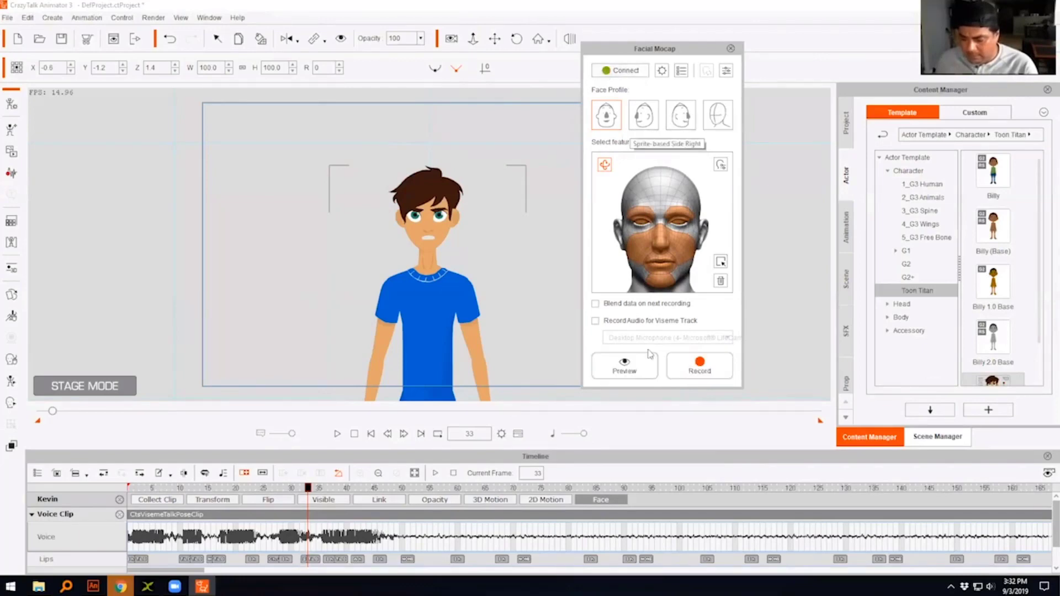
click(639, 371)
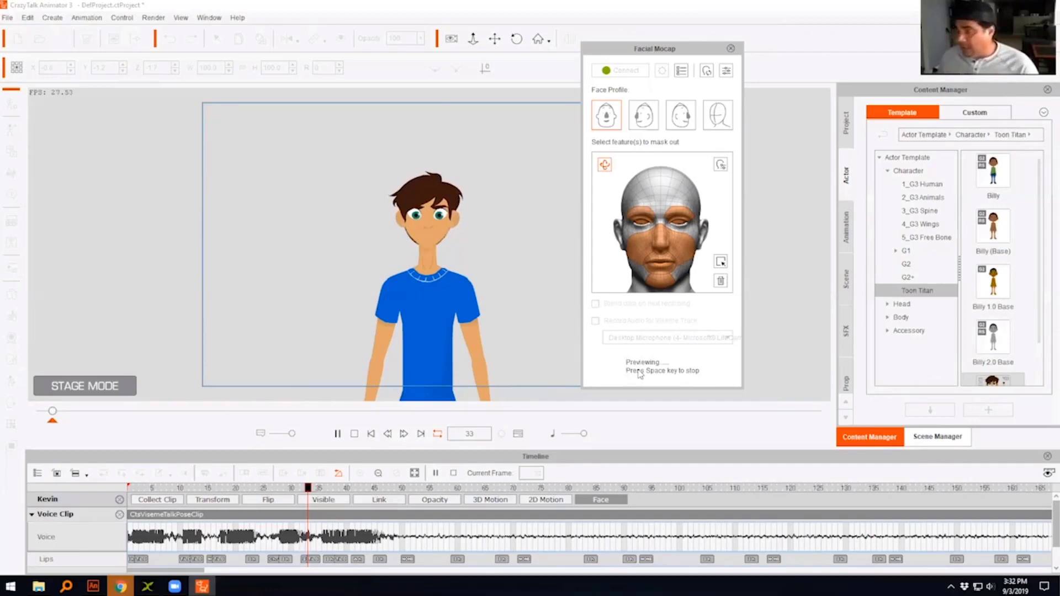
key(space)
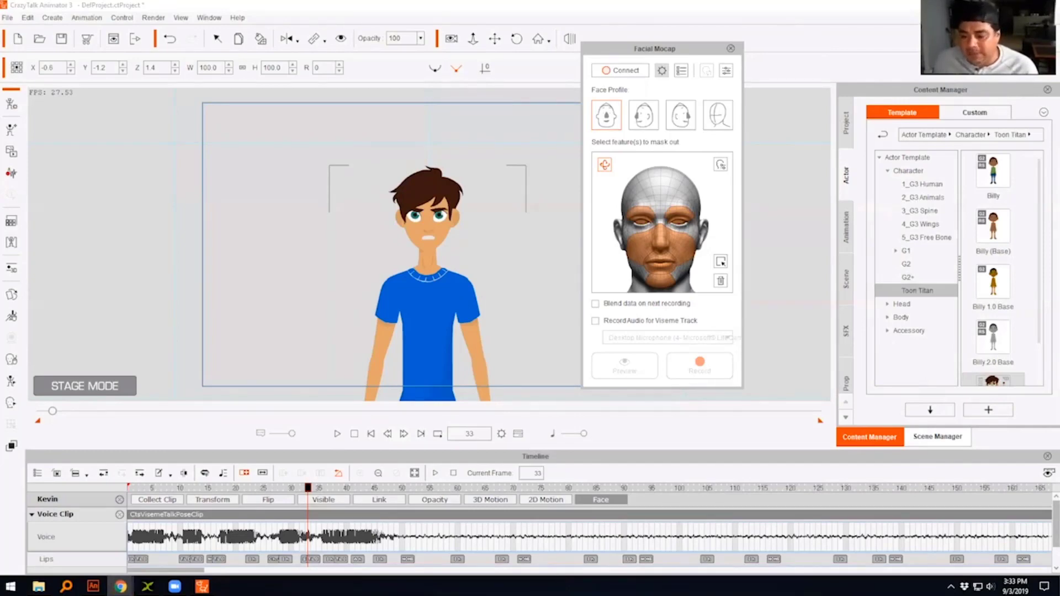
- Switch to Chrome, maximize the video "2D character animation incorporating Mocap." and rewind it to the start
drag(447, 64, 498, 66)
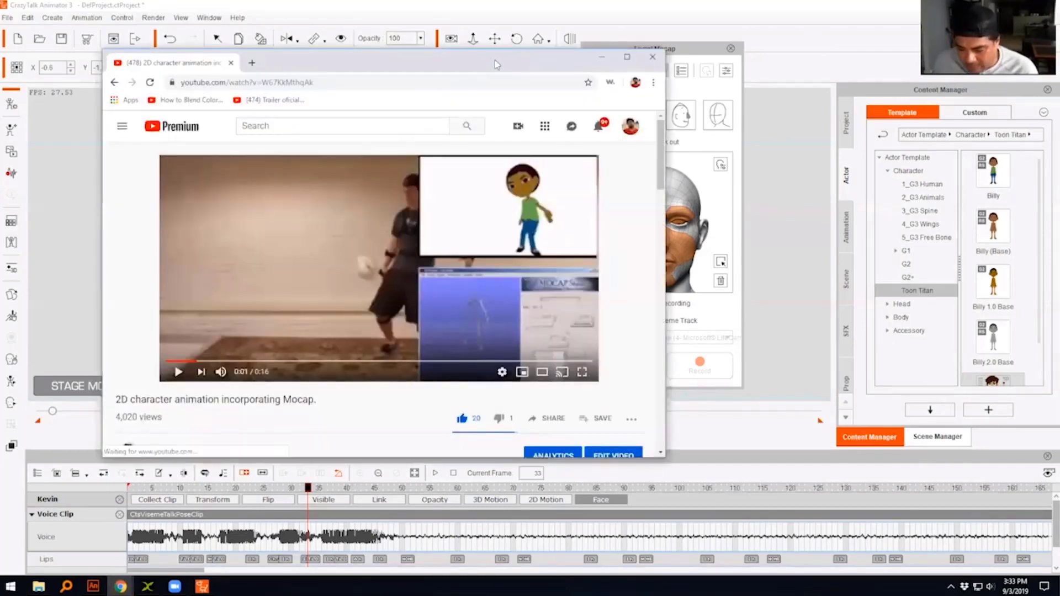
double_click(496, 62)
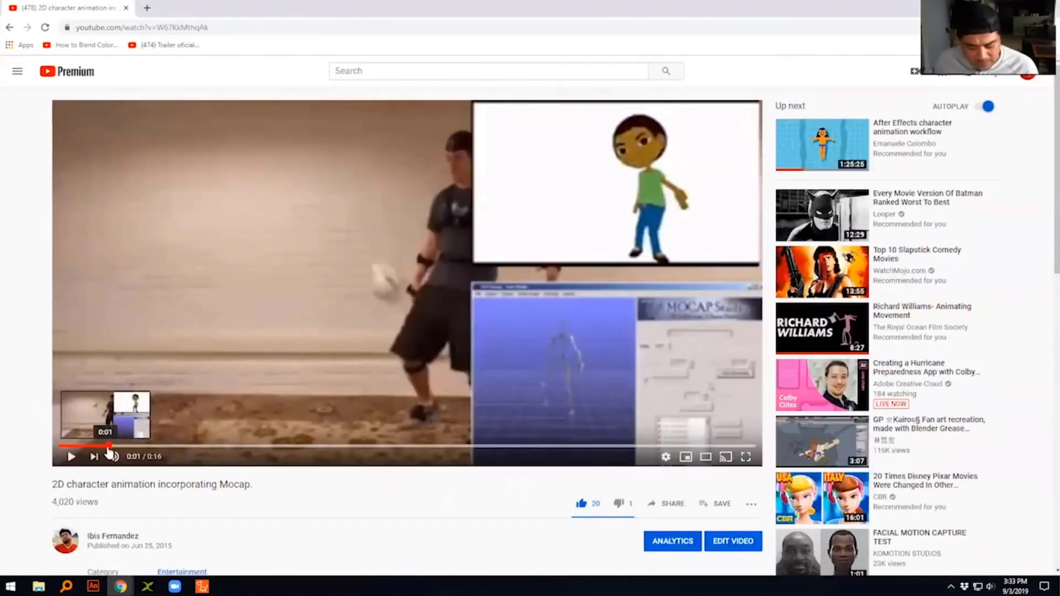
drag(108, 449, 100, 447)
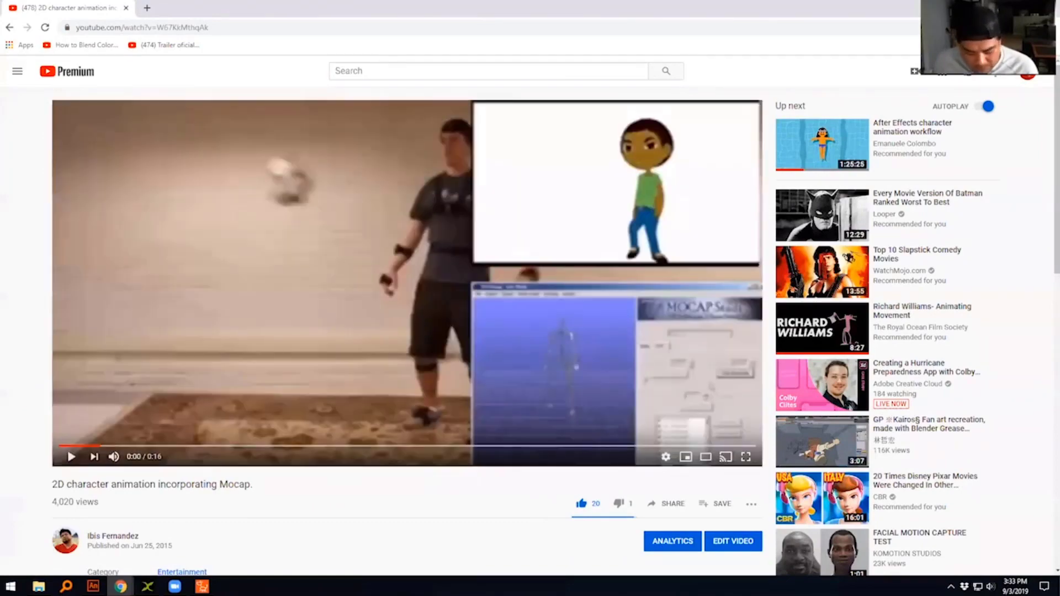
- Return to CrazyTalk Animator and open the 3D Motion Key Editor for Kevin, clear of the character
click(202, 586)
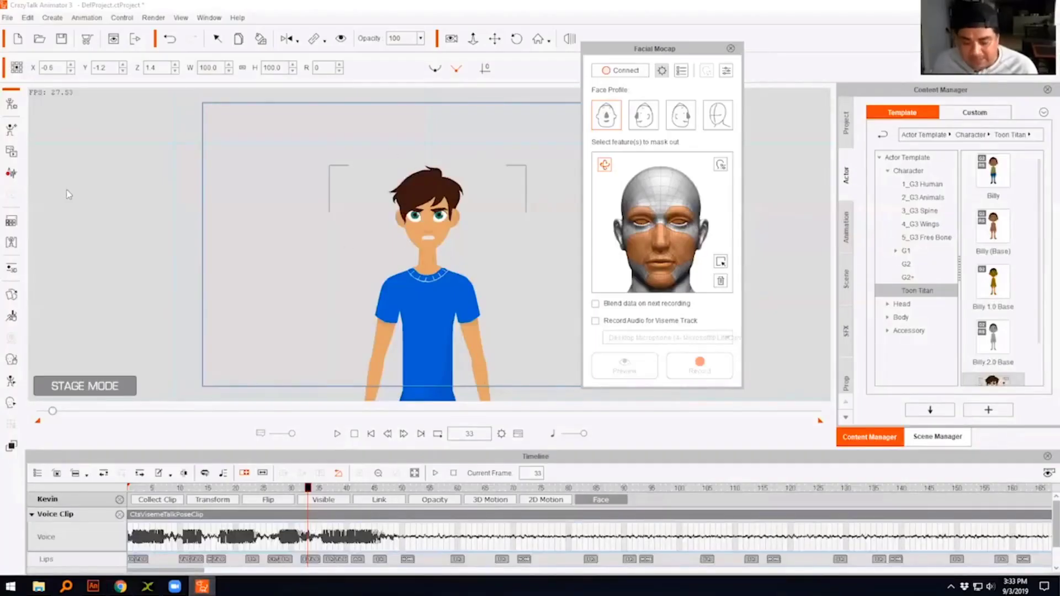
click(15, 270)
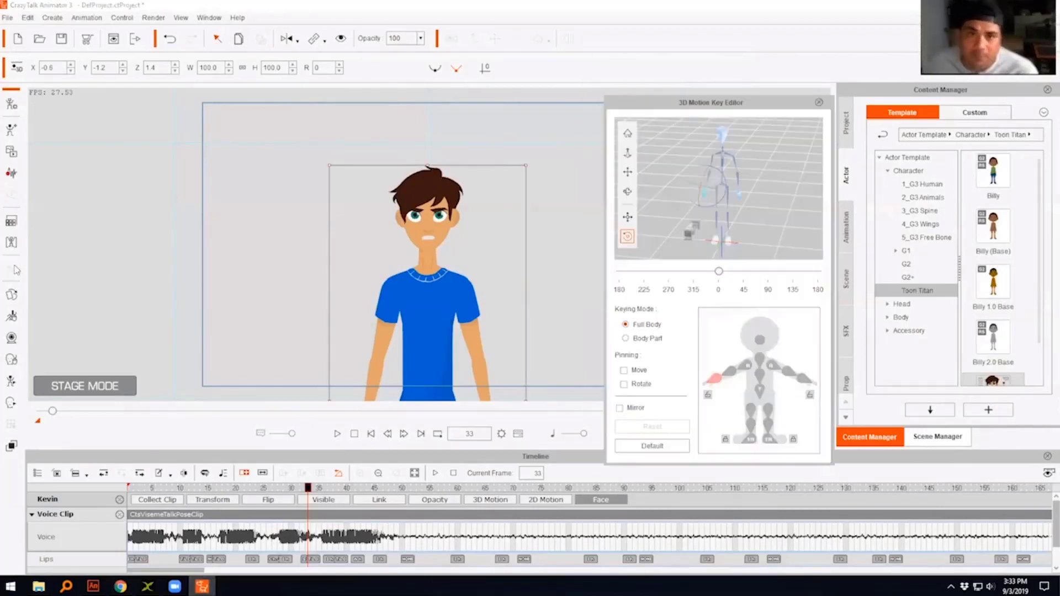
click(15, 270)
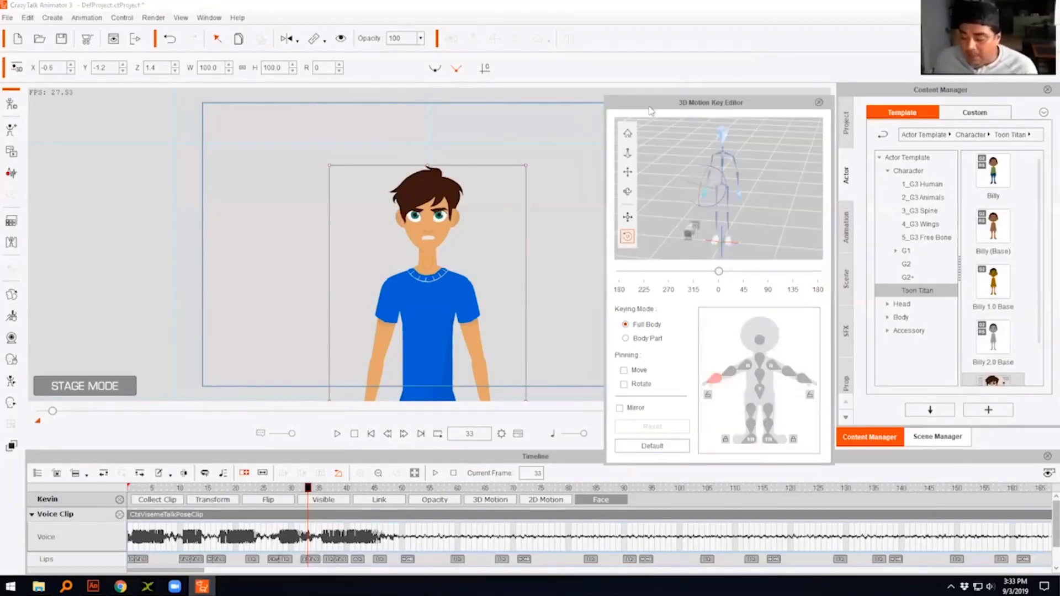
drag(651, 105, 617, 45)
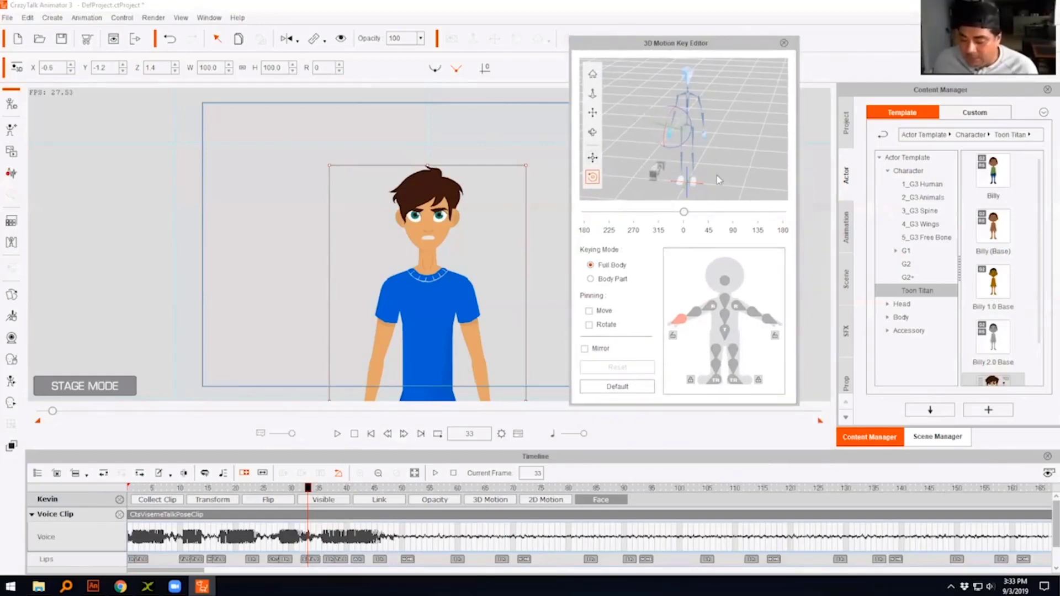
- Pose Kevin at frame 33 with his right arm raised sideways, the forearm bent upward and the torso leaning slightly toward that arm
click(710, 311)
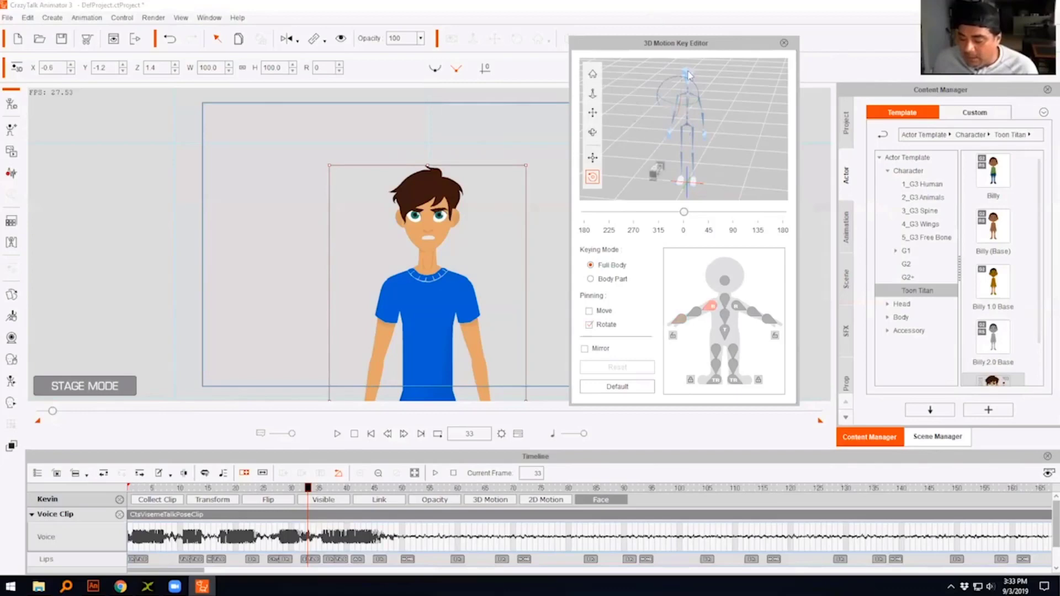
drag(701, 82, 656, 99)
click(694, 312)
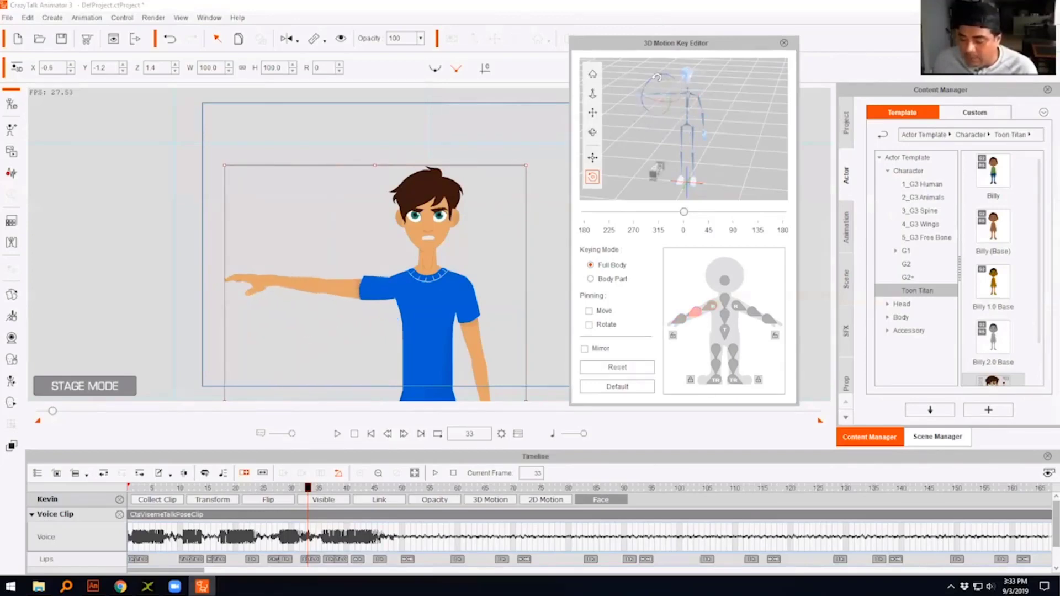
mouse_move(661, 65)
mouse_down()
mouse_move(656, 23)
mouse_move(660, 47)
mouse_move(689, 43)
mouse_move(641, 83)
mouse_move(670, 63)
mouse_up()
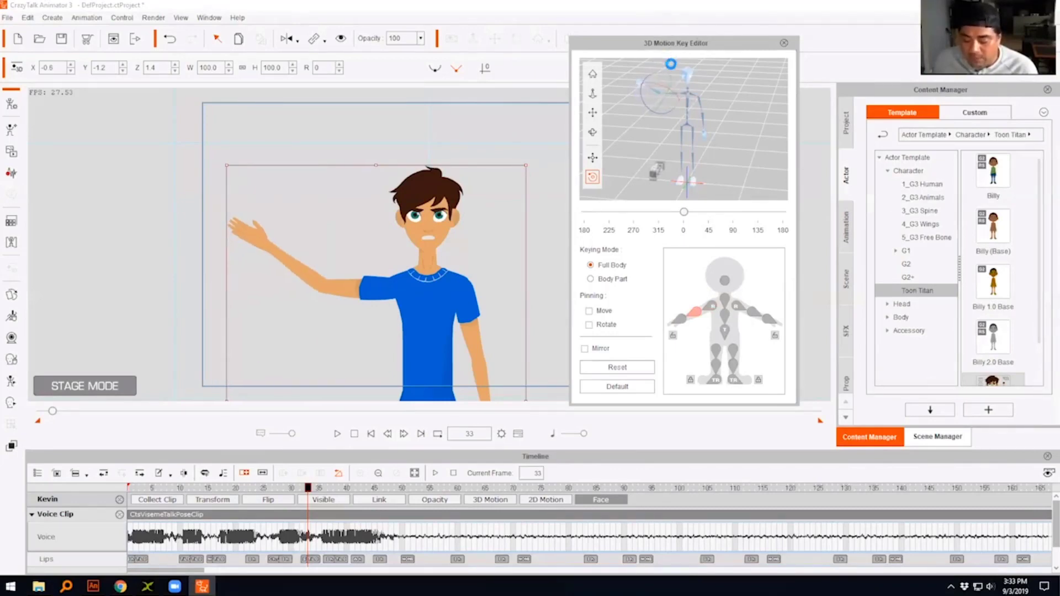
click(724, 315)
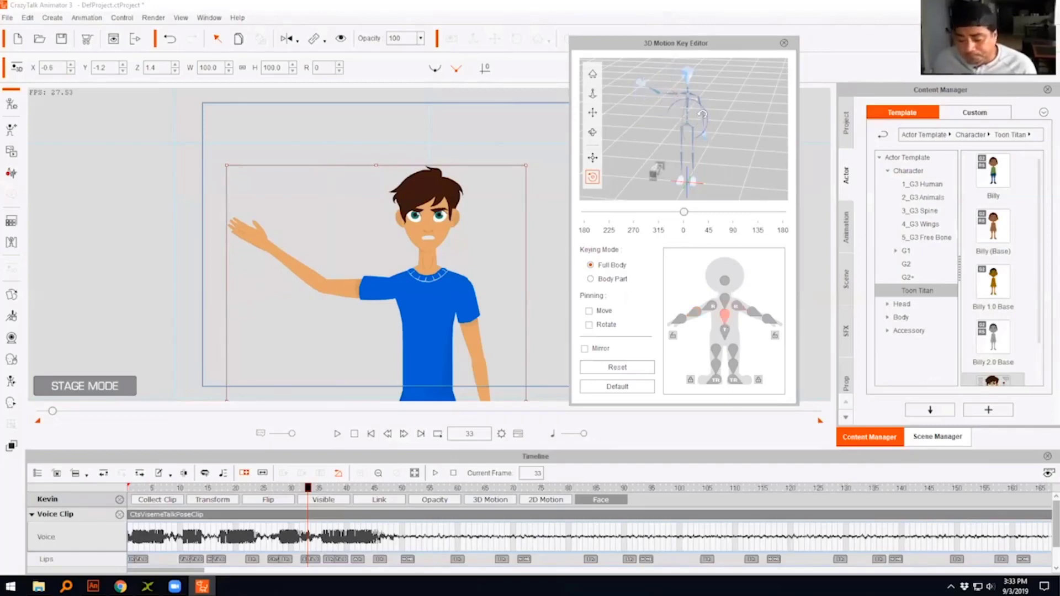
mouse_move(699, 104)
mouse_down()
mouse_move(710, 112)
mouse_move(666, 102)
mouse_move(704, 105)
mouse_up()
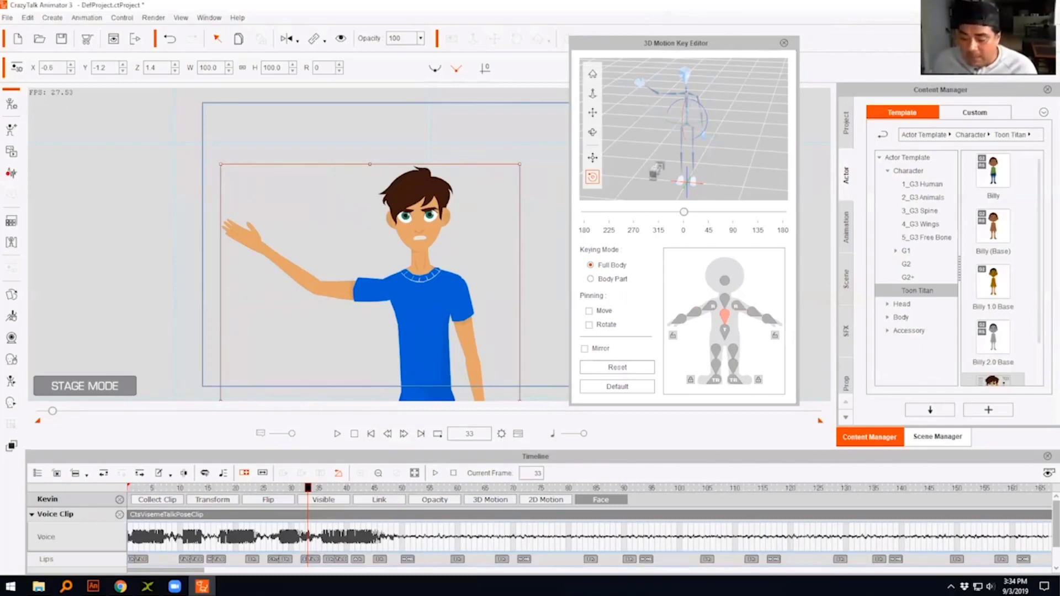
- Switch to Chrome and play the mocap video in full screen, pausing it near the end
key(alt+Tab)
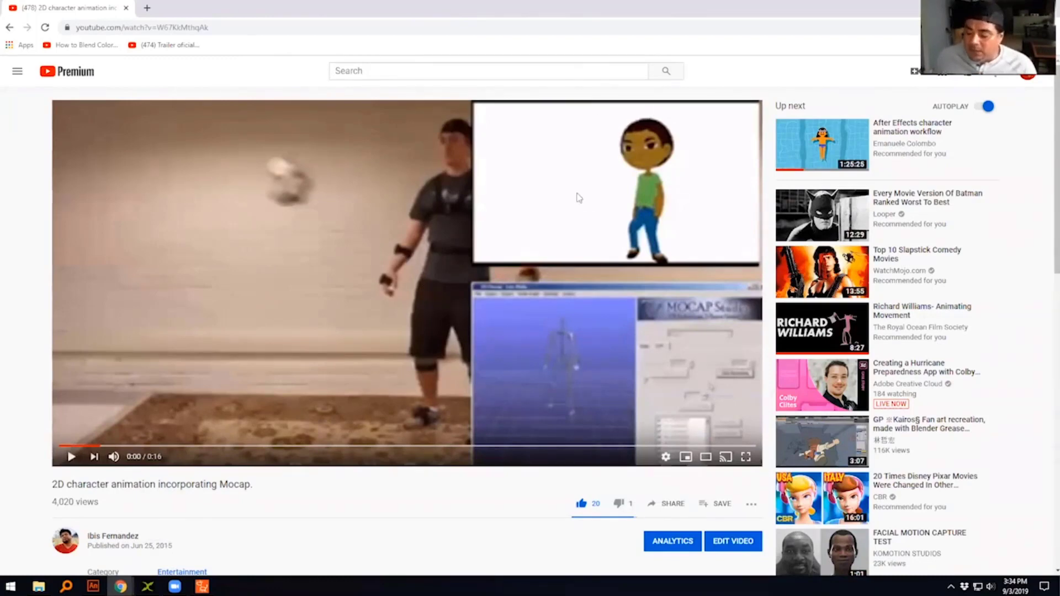
click(745, 457)
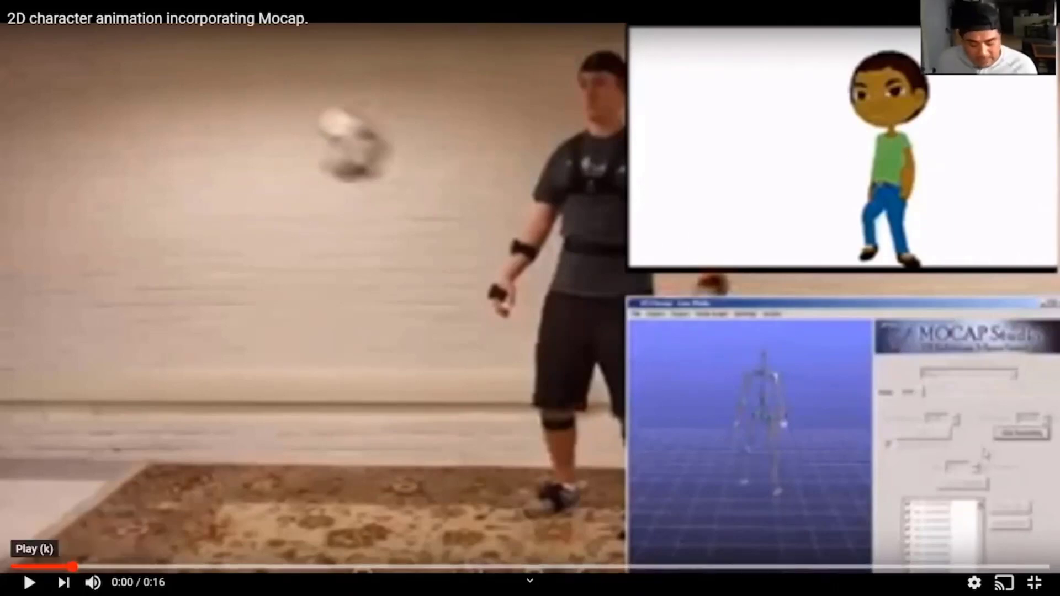
click(28, 583)
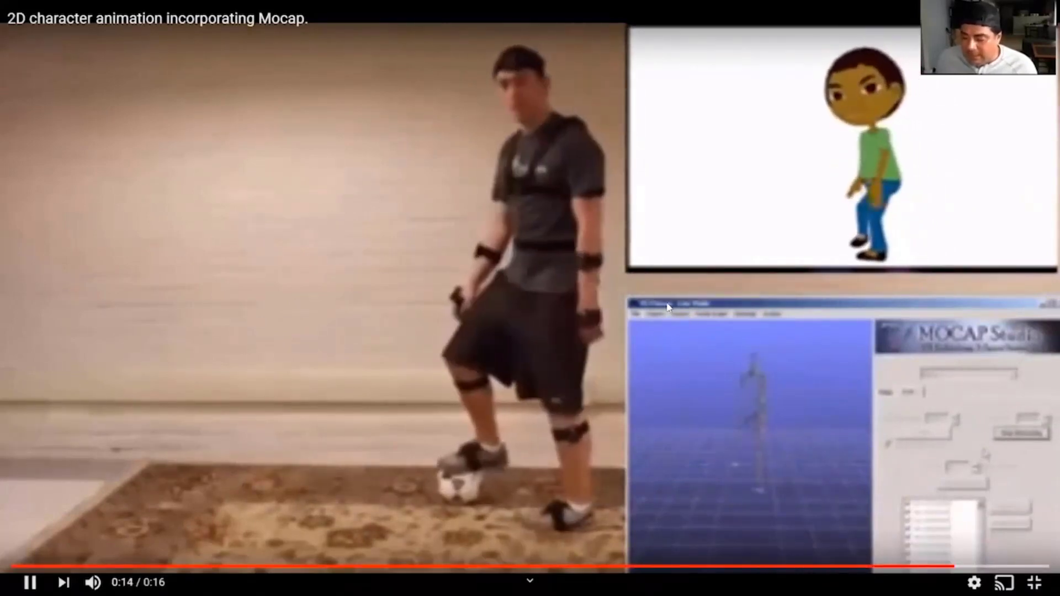
key(space)
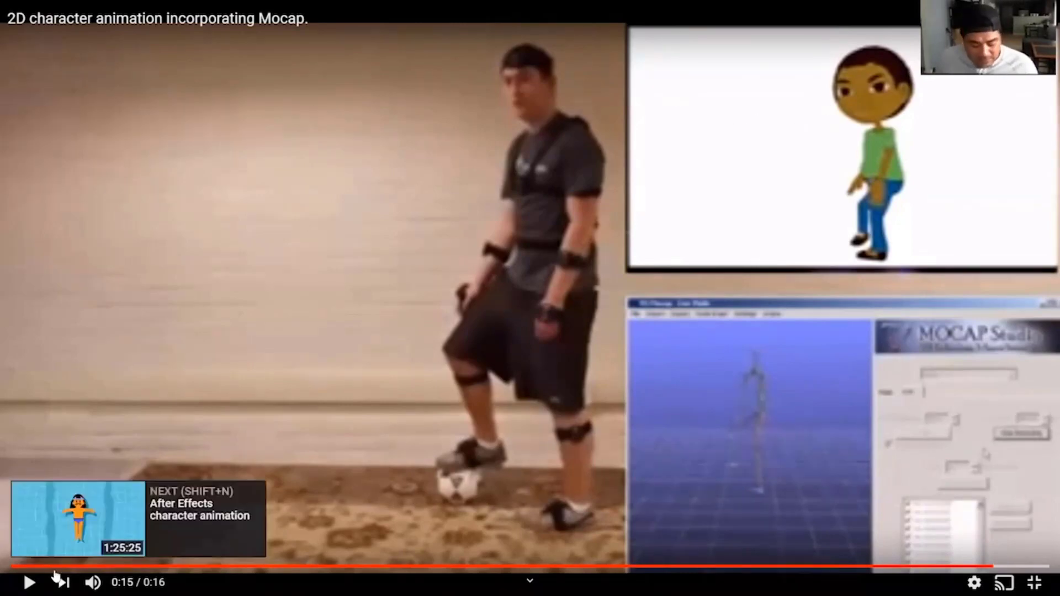
- Replay the mocap video from the start, pause it at 0:06 and leave full screen
click(12, 566)
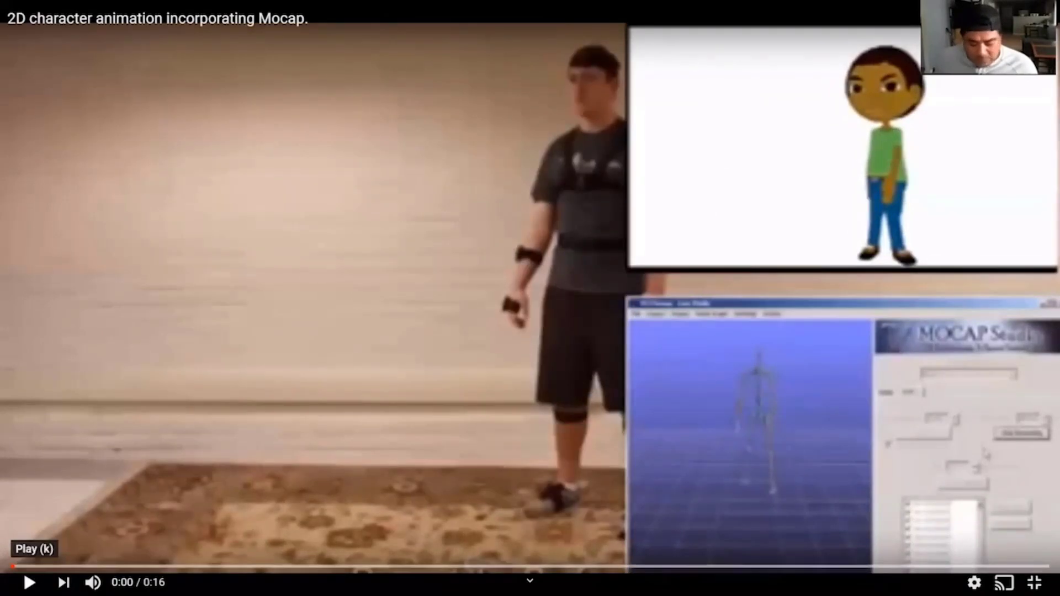
click(29, 582)
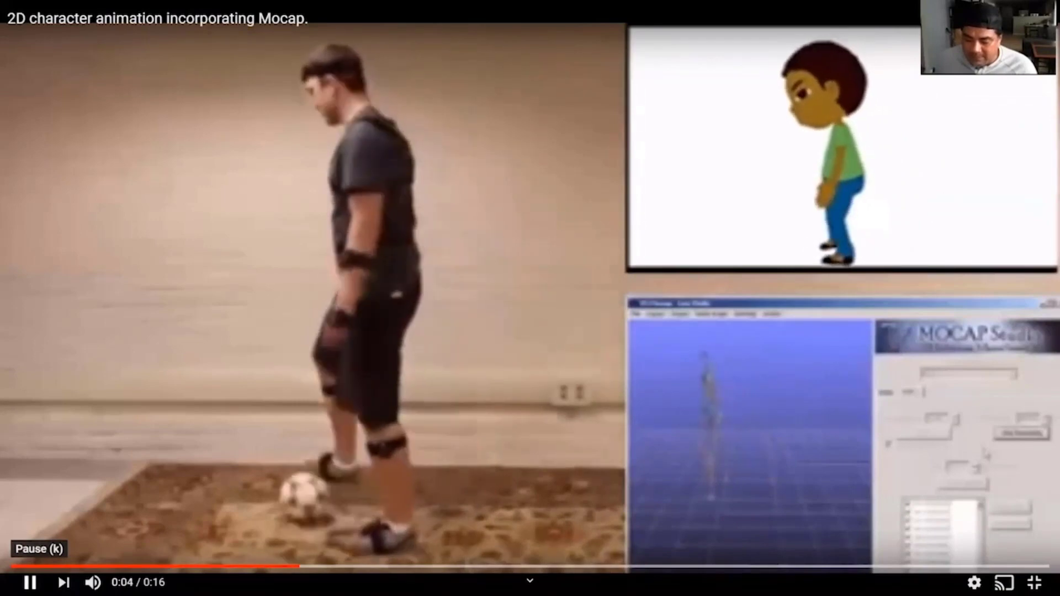
click(30, 582)
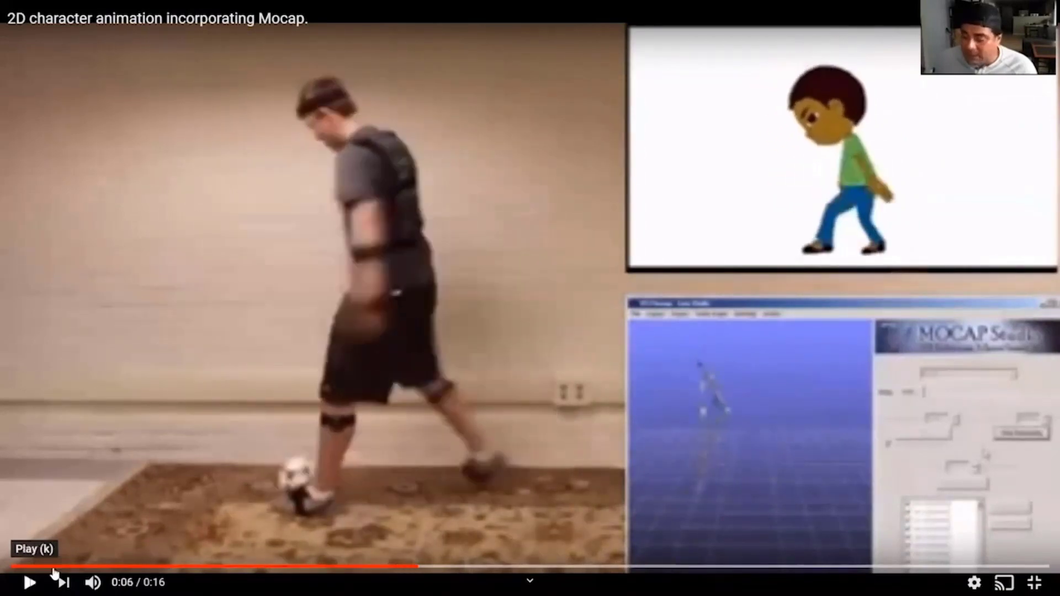
key(Escape)
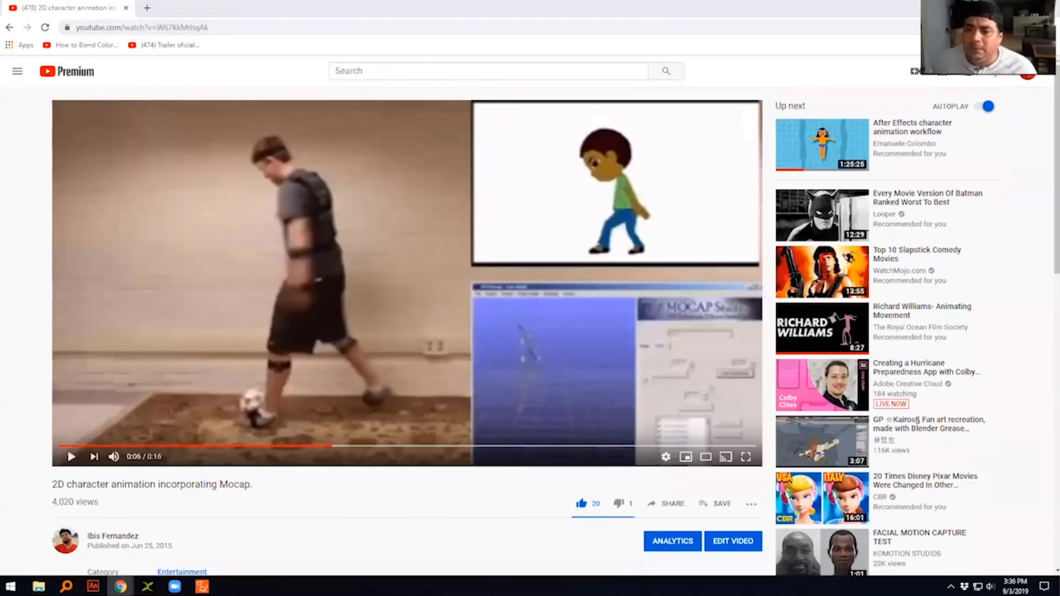
- Bring up the maximized Google results for the Batman Missions trailer, open the Official Batman Missions Trailer and mute it
key(super+e)
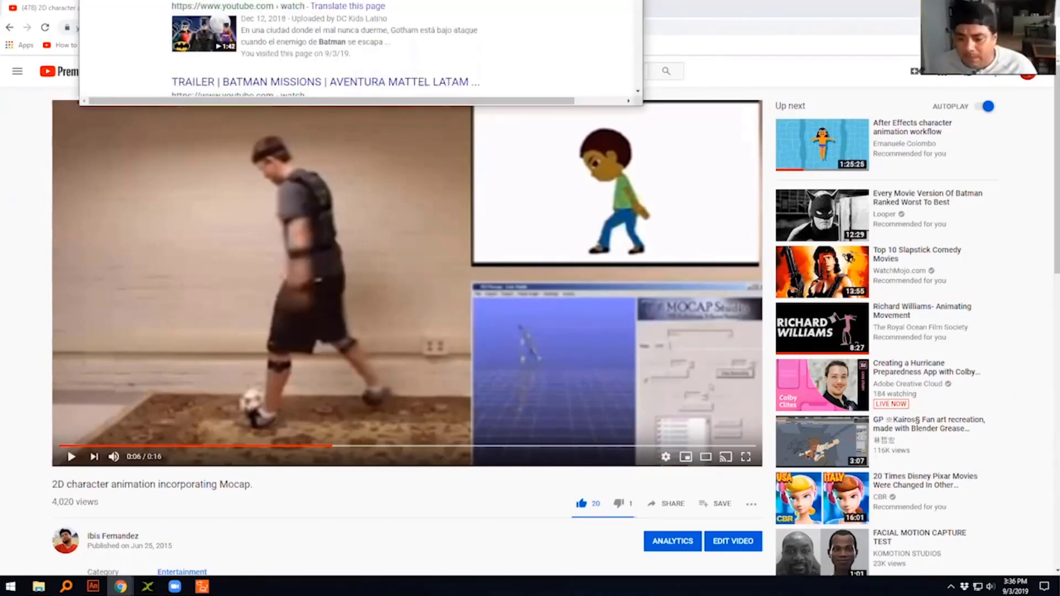
drag(345, 118, 346, 120)
double_click(346, 120)
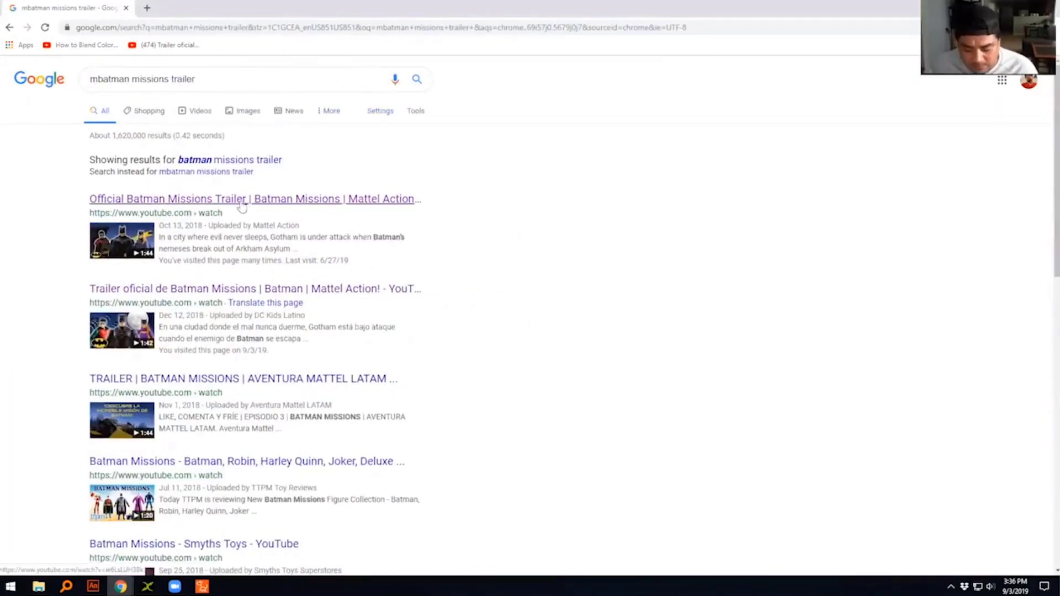
click(287, 203)
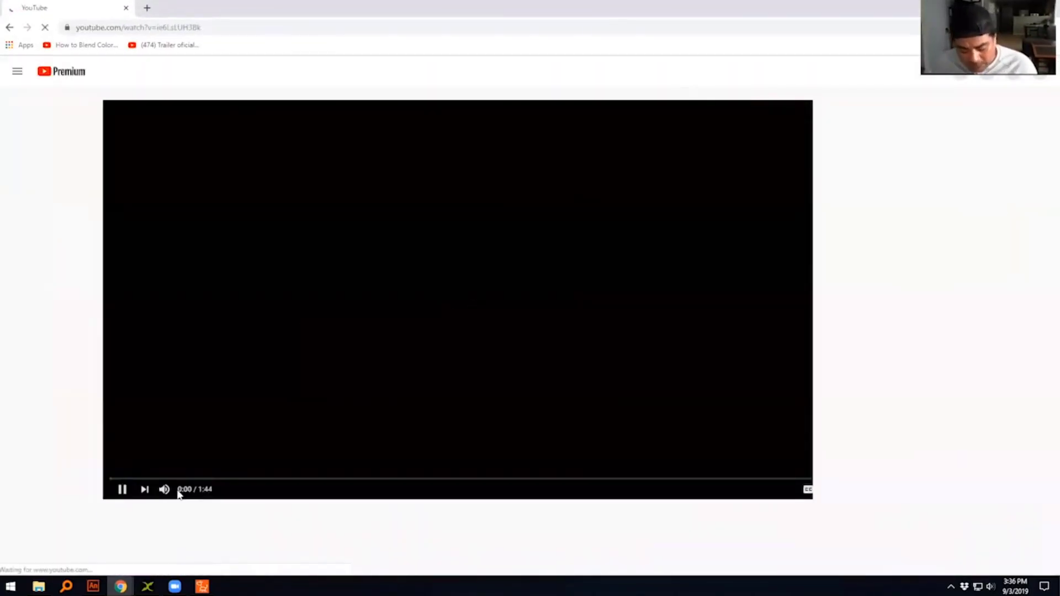
click(164, 490)
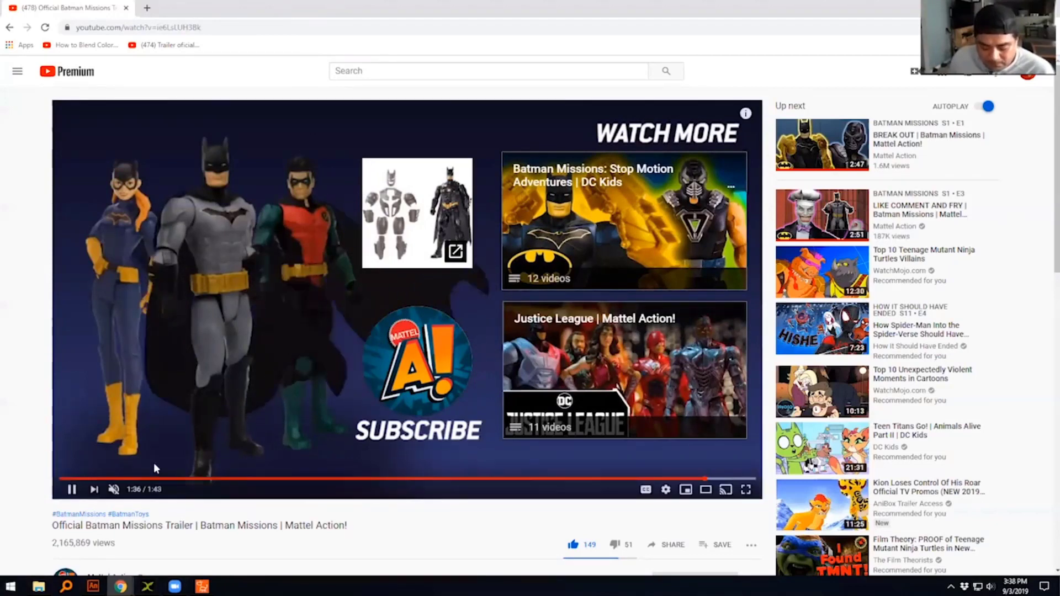
- Replay the Batman Missions trailer from near its beginning, then go back to the maximized mocap video window
click(122, 479)
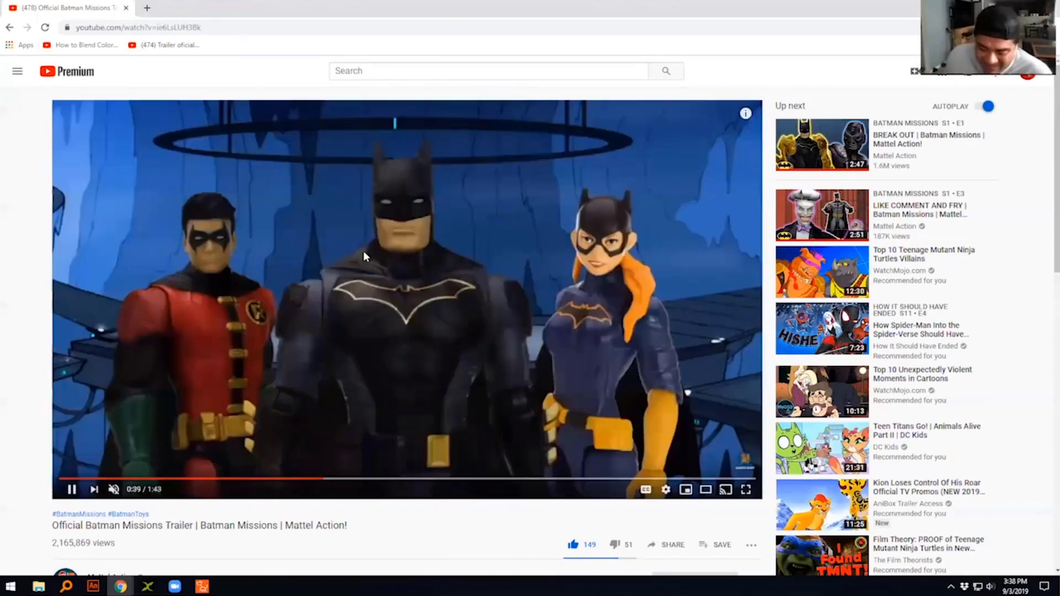
click(364, 252)
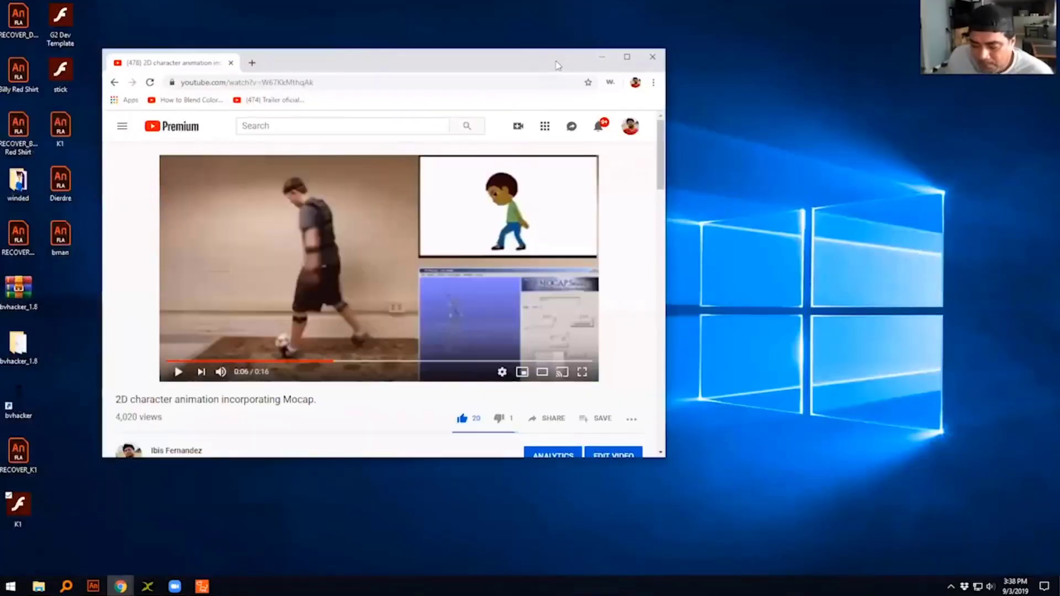
double_click(560, 66)
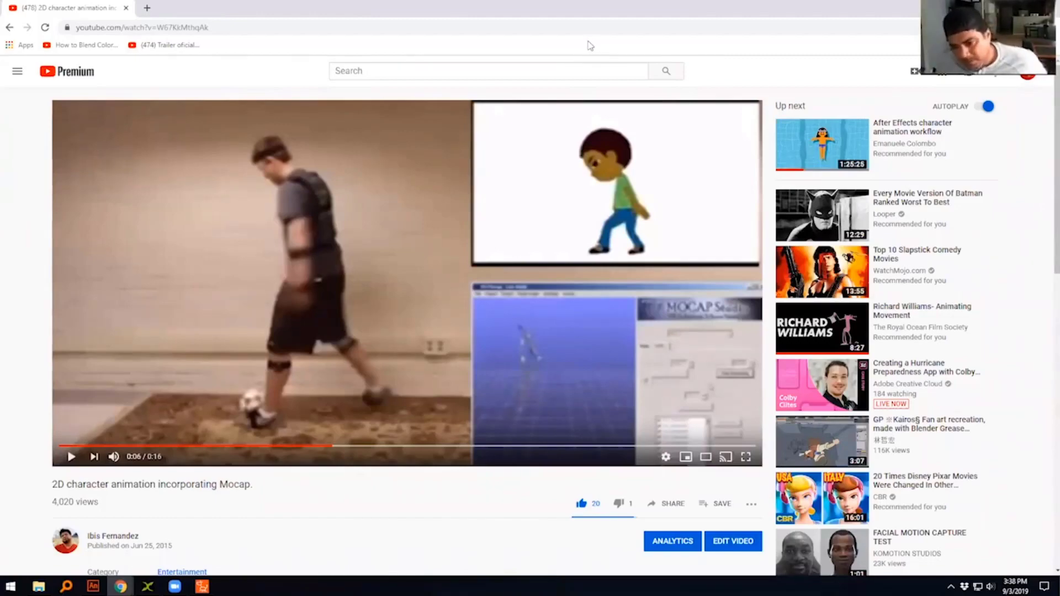
- Switch from the mocap video back to the CrazyTalk Animator 3 project
click(202, 586)
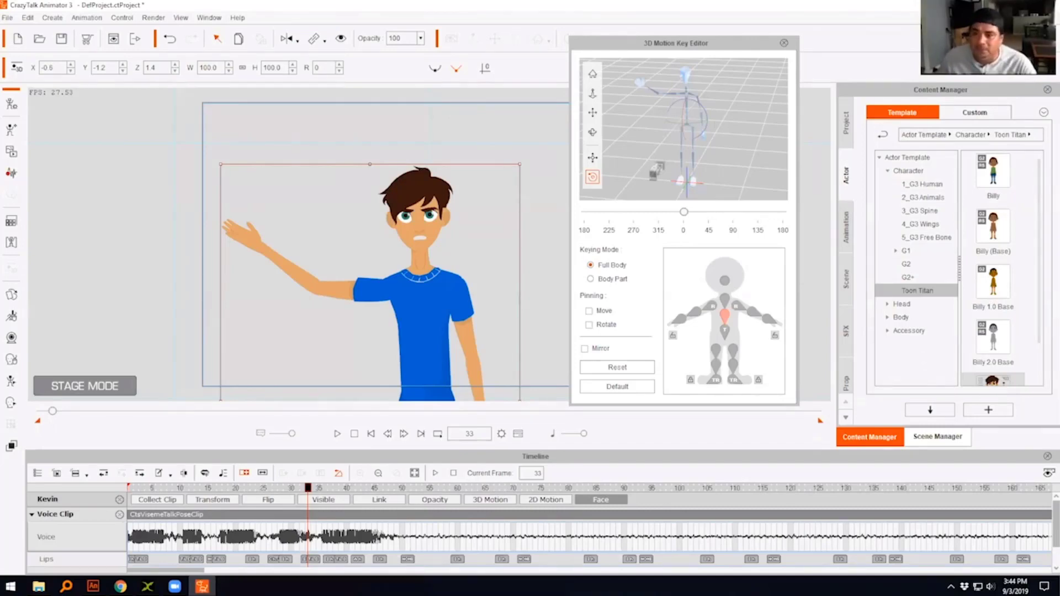
- Switch to the Mixamo page in Chrome, browse the animation library and load the Bellydancing animation onto the YBot character
key(alt+Tab)
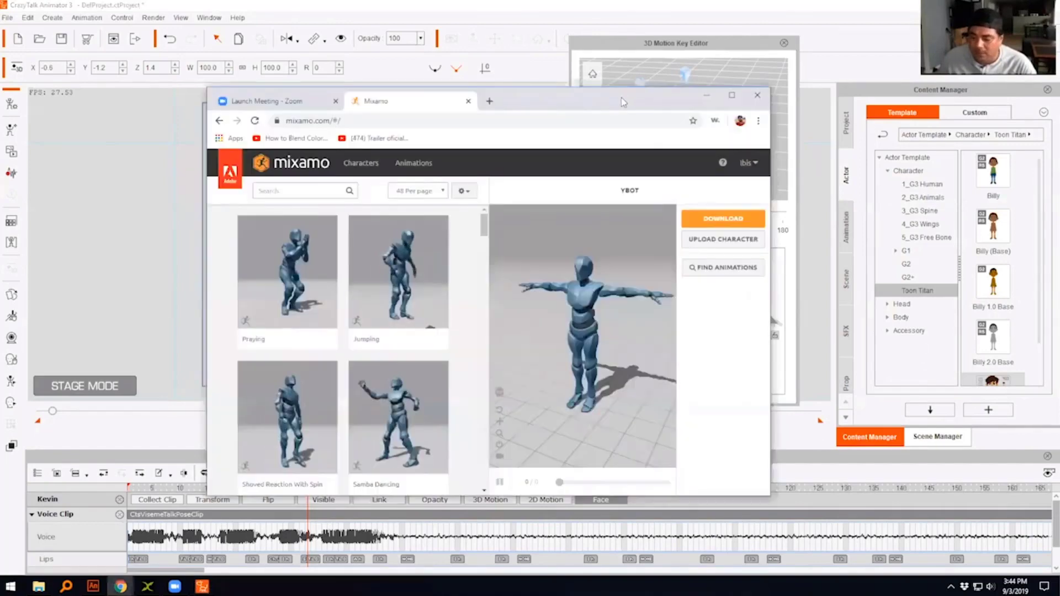
double_click(624, 99)
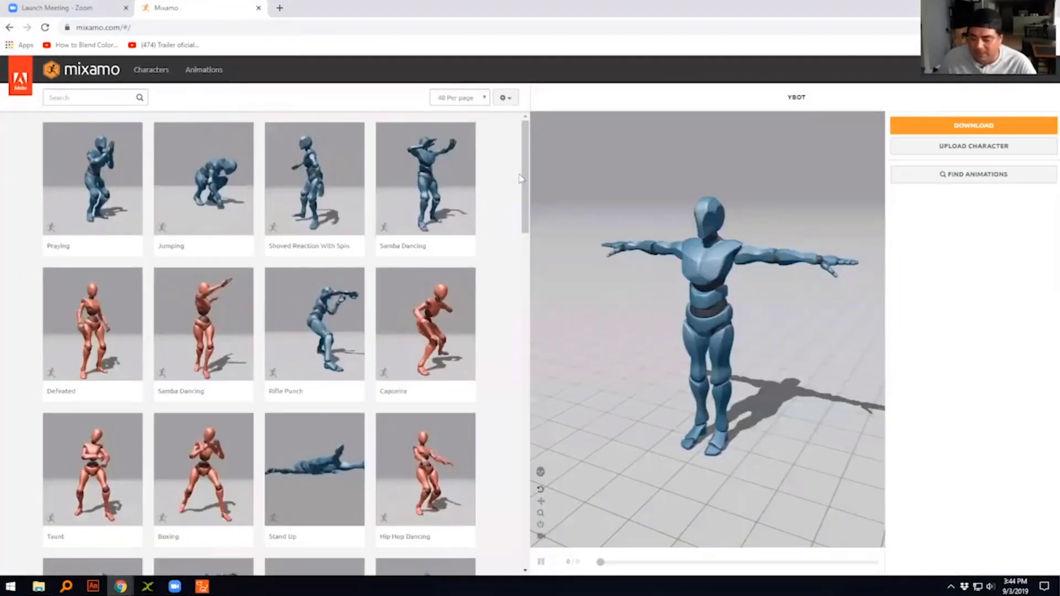
scroll(527, 226, down, 5)
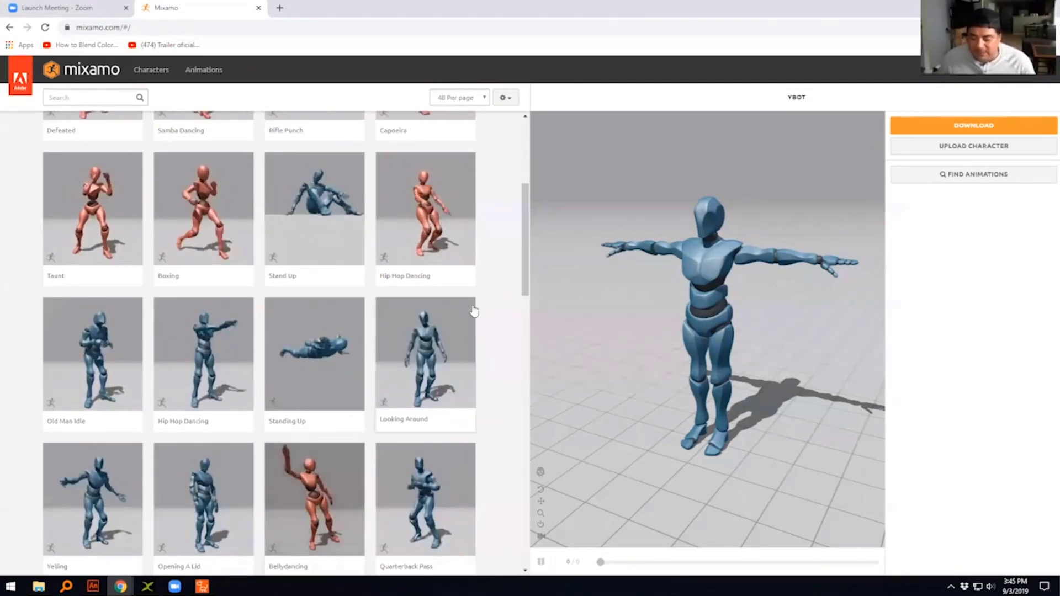
scroll(307, 395, down, 2)
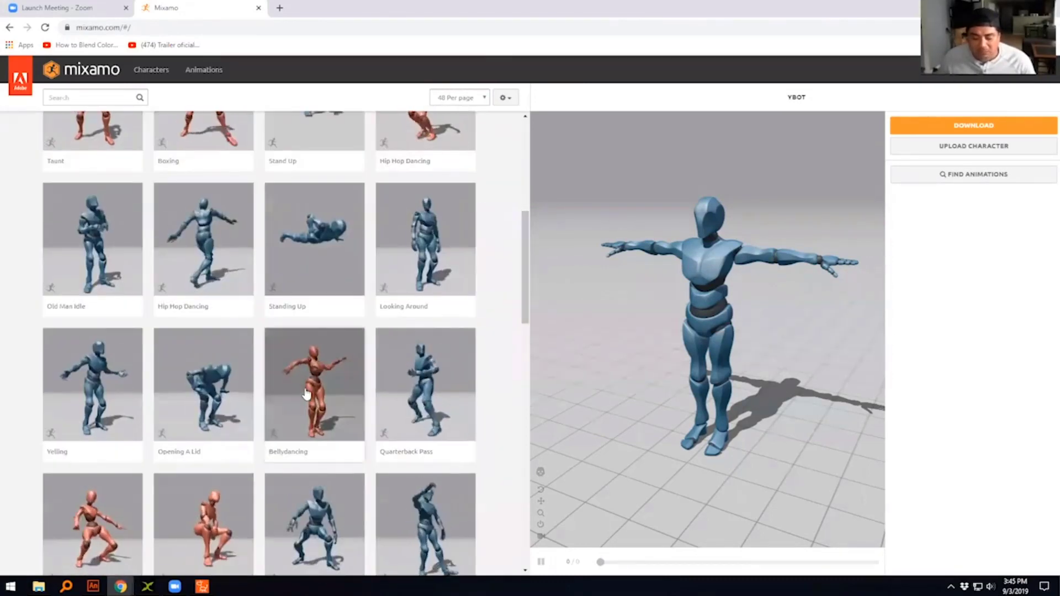
click(307, 395)
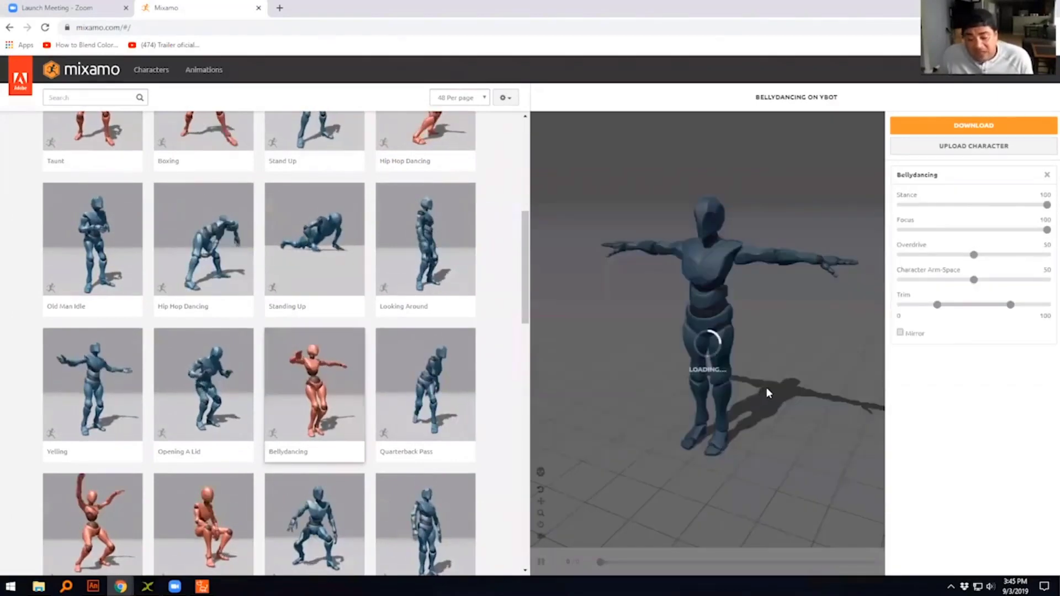
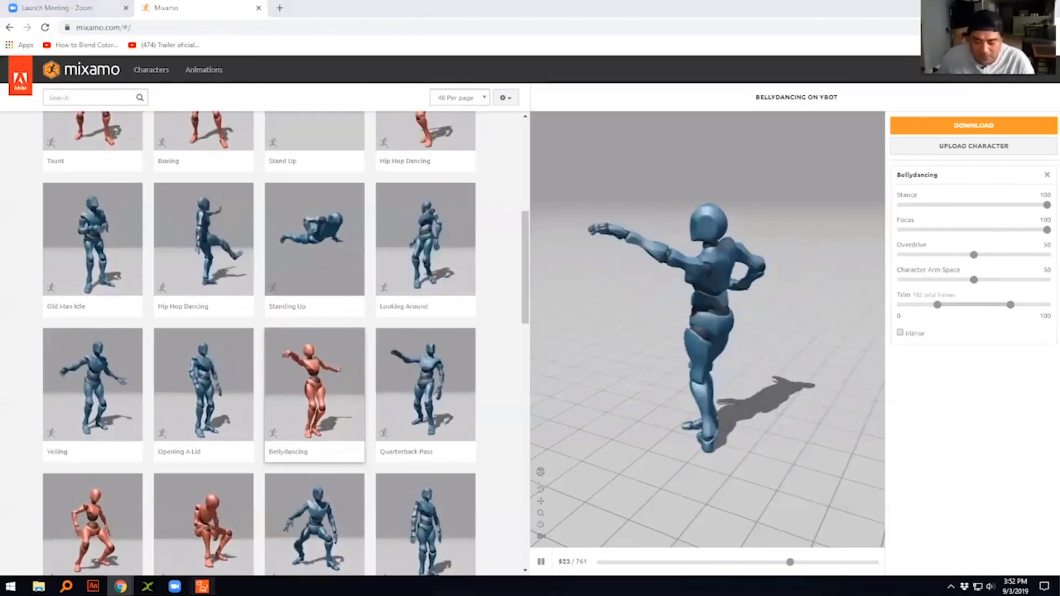
- Switch to the CrazyTalk Animator 3 project and rotate the boy's torso in the 3D Motion Key Editor at frame 33, using Full Body keying
click(202, 586)
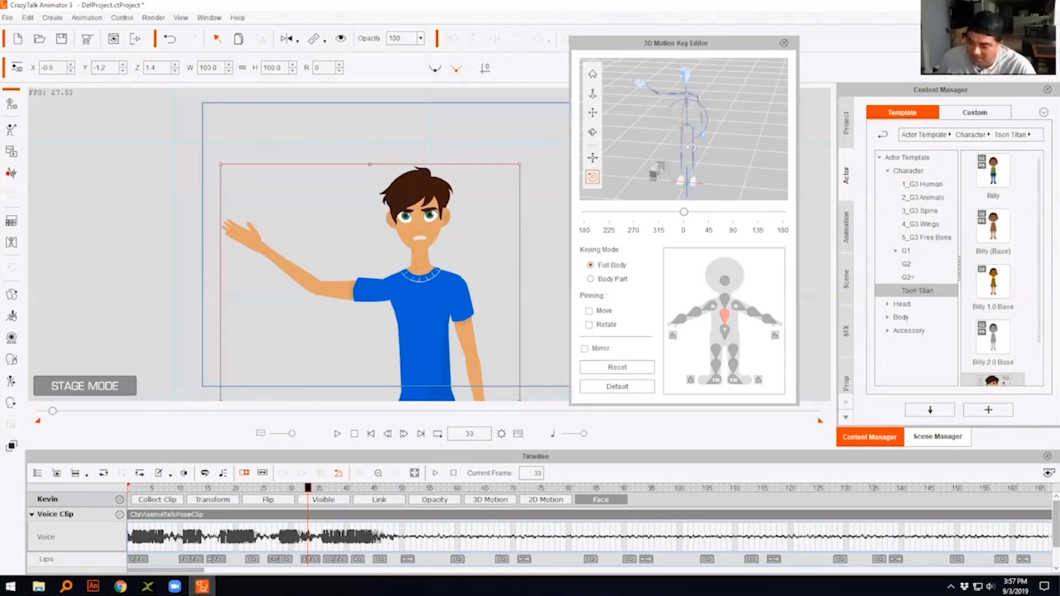
drag(692, 127, 679, 155)
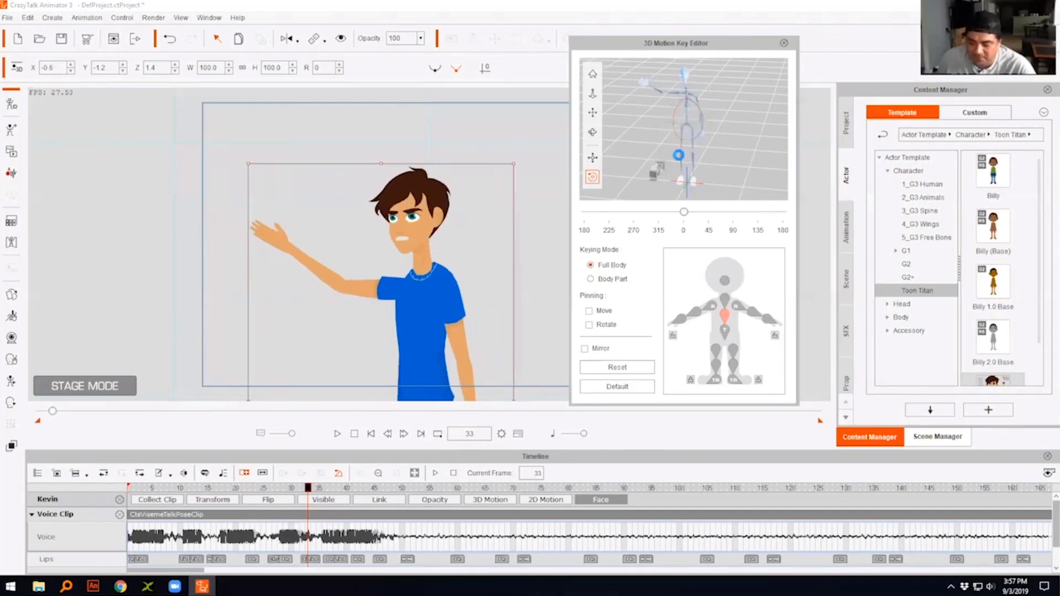